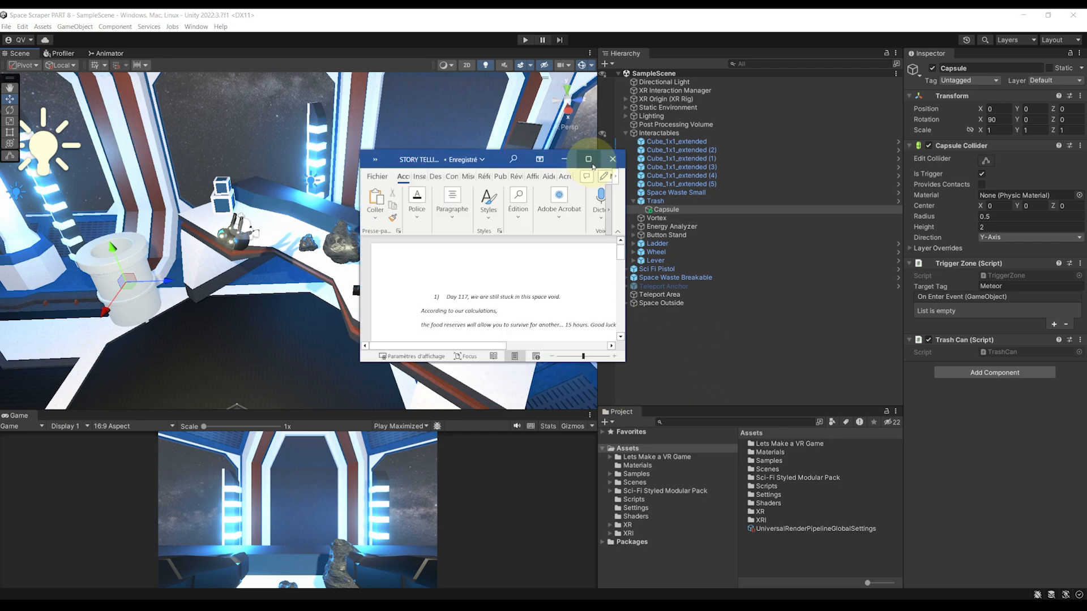
# - Maximize the STORY TELLING SPACE SCRAP.docx document in Word and read through the numbered voice lines
pyautogui.click(589, 160)
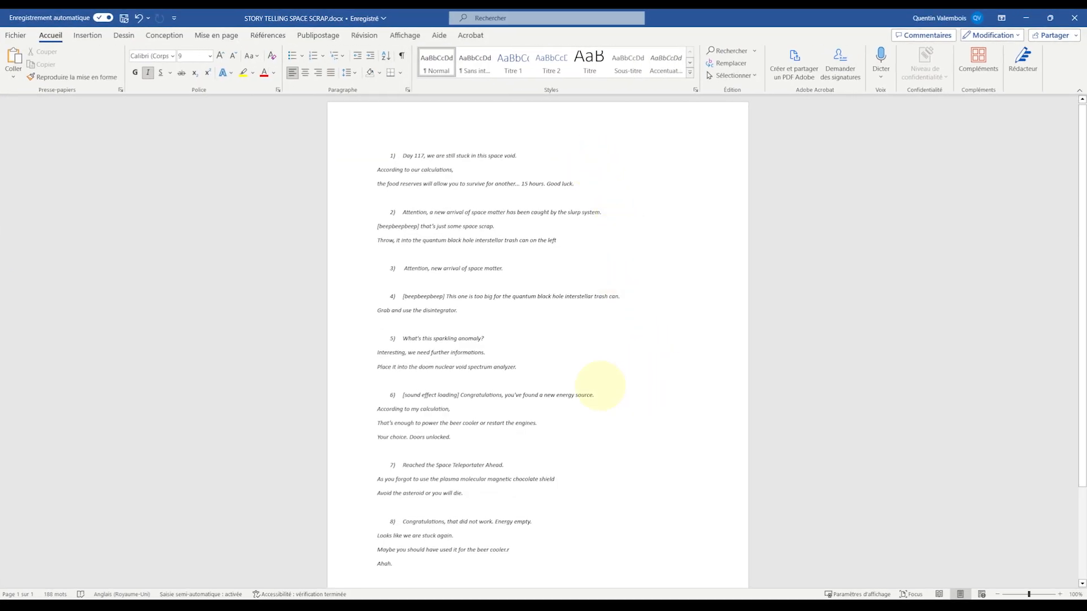
pyautogui.scroll(-1, 608, 425)
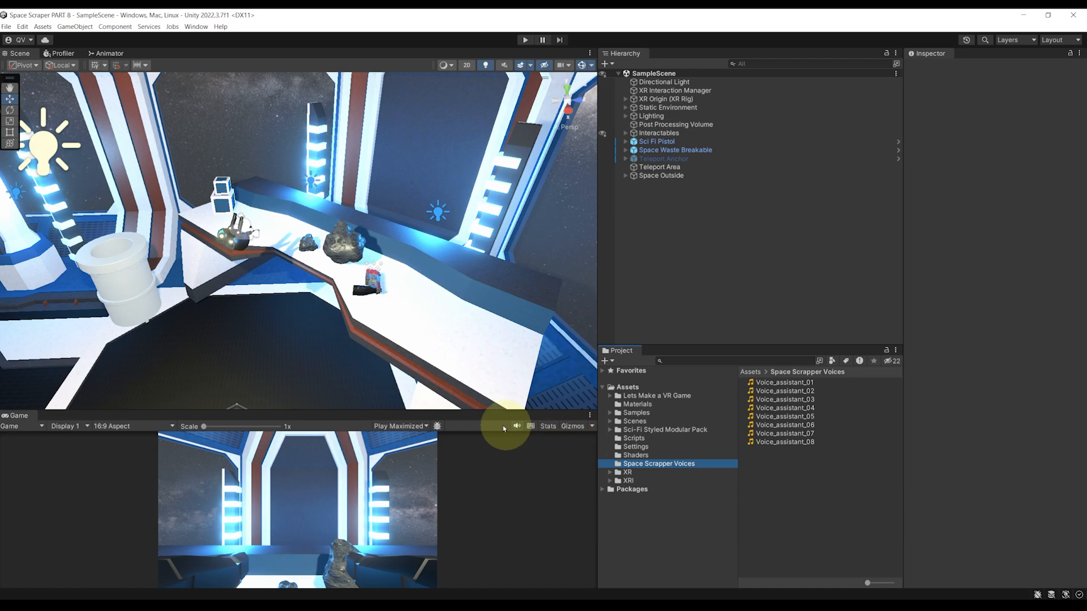
# - In Unity, examine the Timeline package among the Package Manager's in-project packages, view the Unity Registry list and close the manager
pyautogui.moveTo(481, 411); pyautogui.dragTo(468, 345)
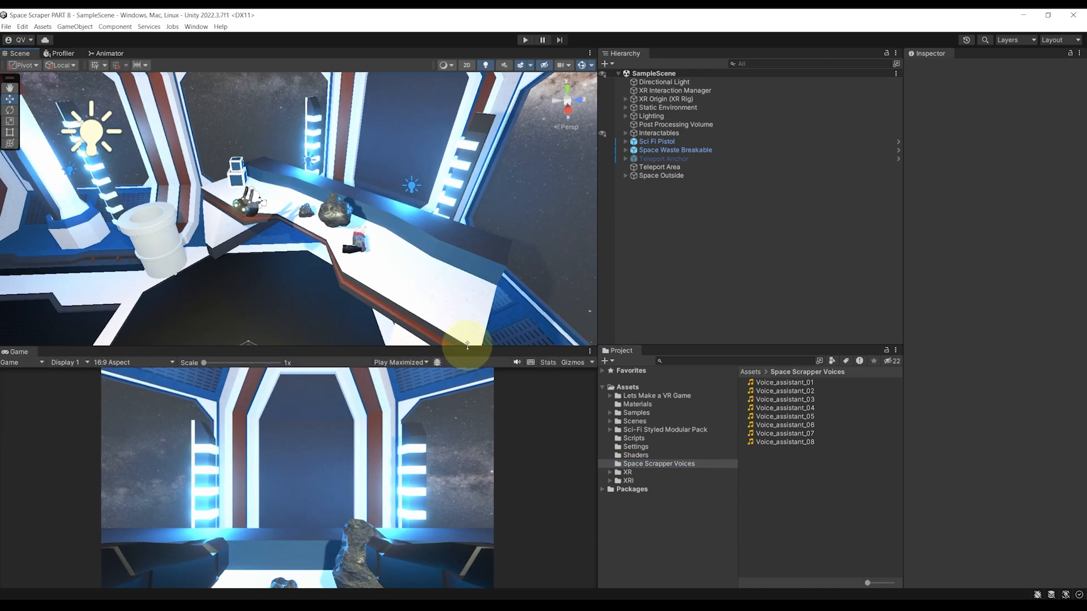
pyautogui.click(196, 27)
pyautogui.click(231, 124)
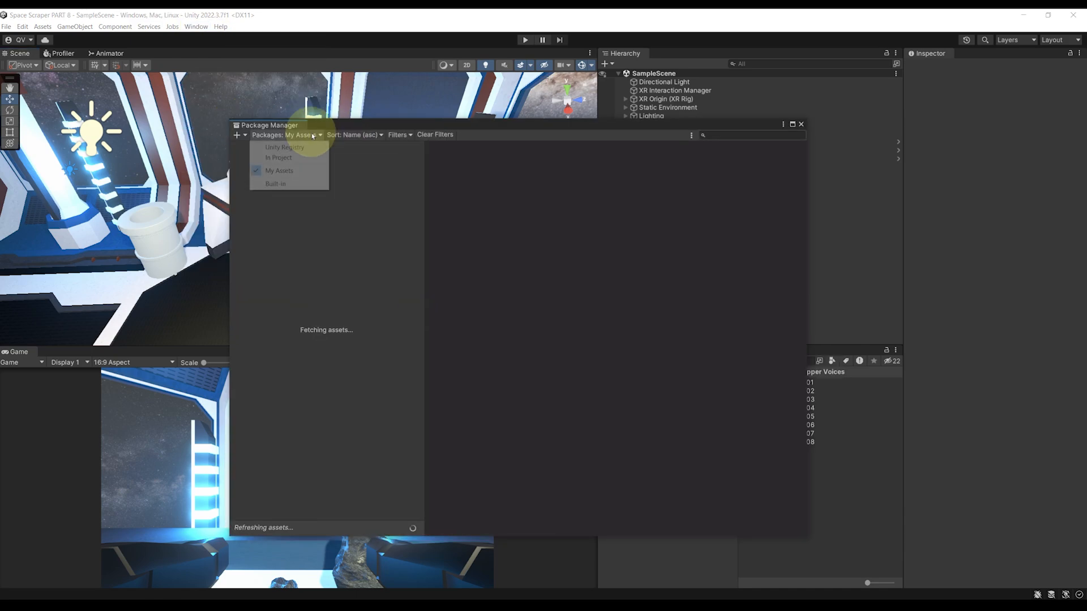
pyautogui.click(306, 135)
pyautogui.click(304, 156)
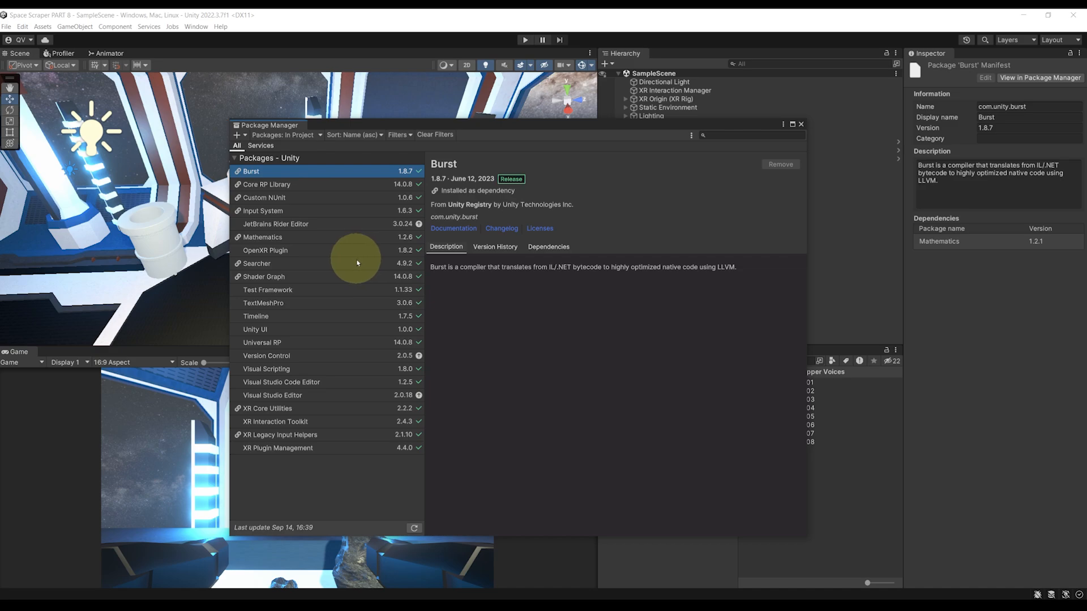
pyautogui.click(314, 316)
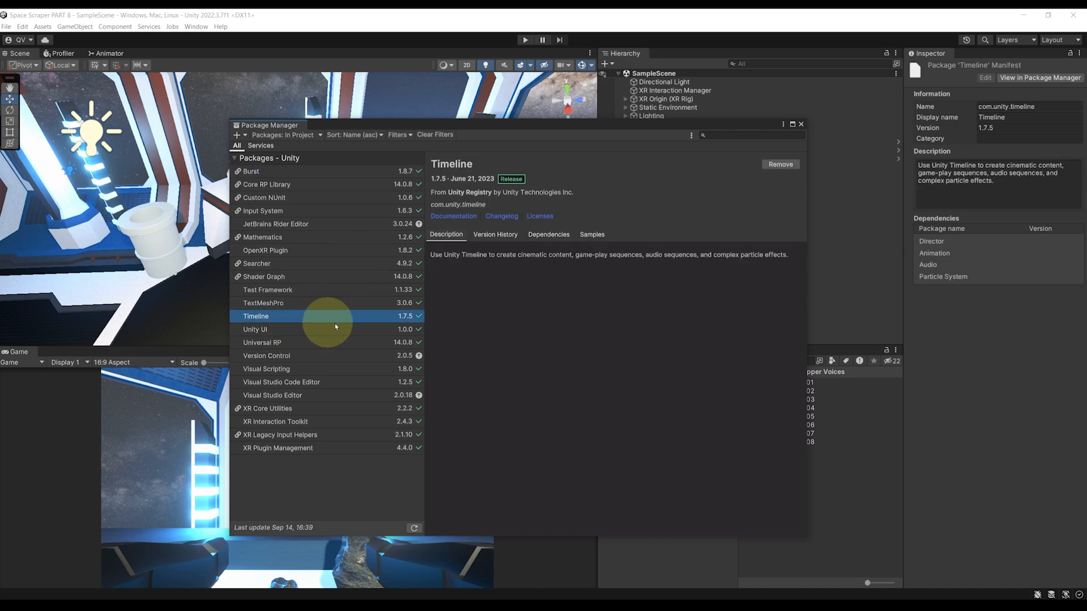
pyautogui.click(297, 135)
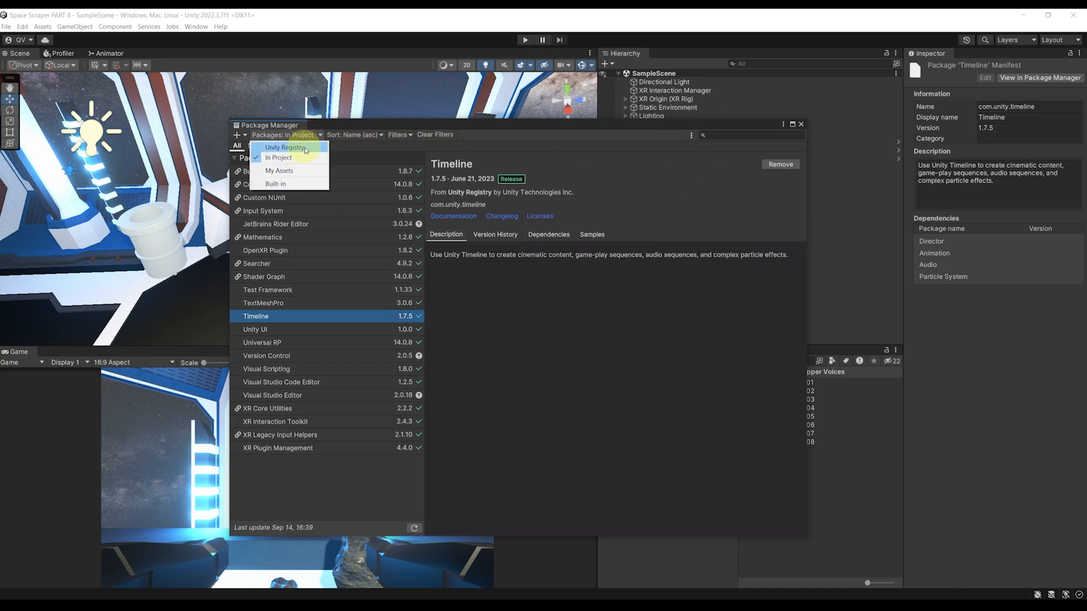
pyautogui.click(305, 150)
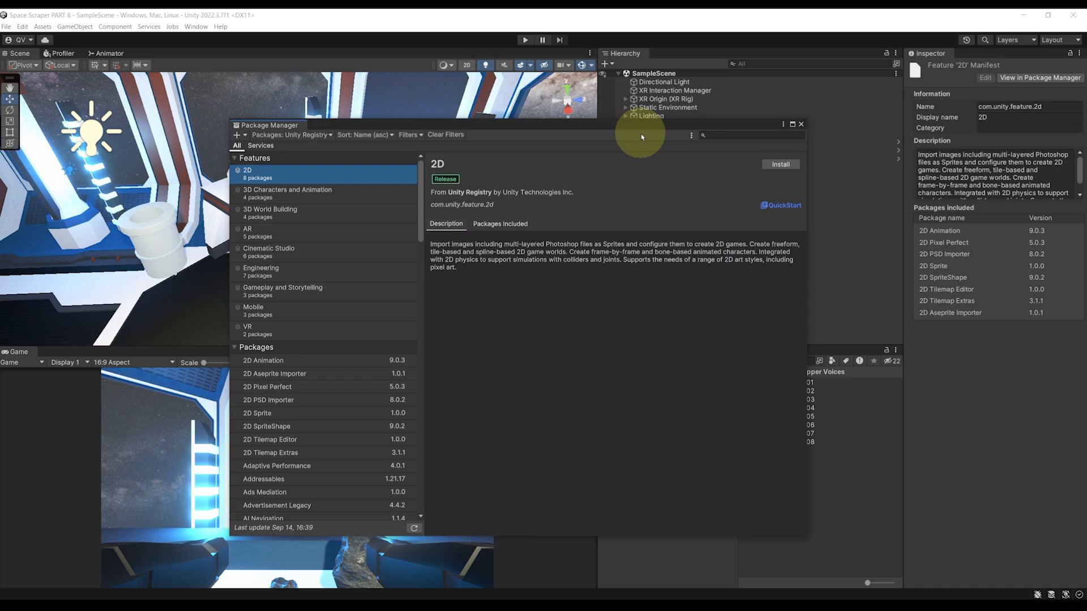
pyautogui.click(800, 124)
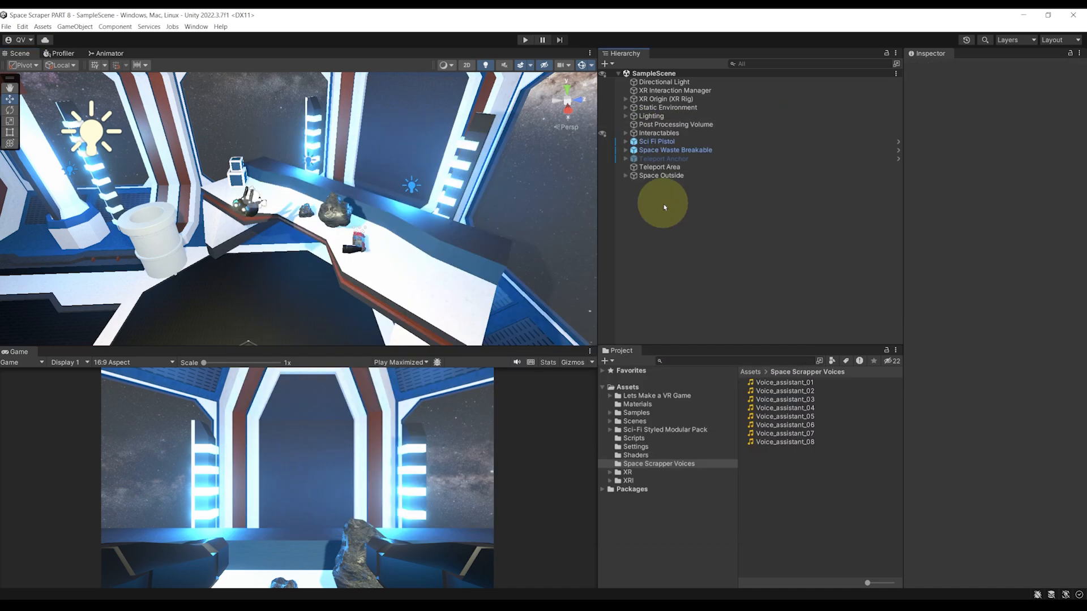
# - Create an empty object named Narrative Story with a reset transform and a Playable Director component
pyautogui.rightClick(638, 200)
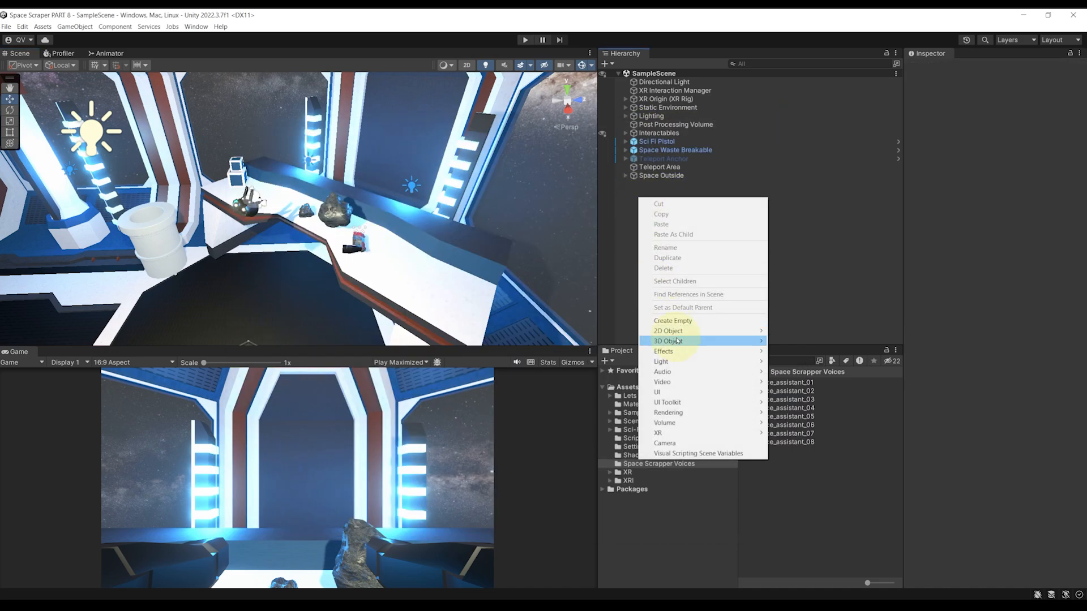
pyautogui.click(673, 321)
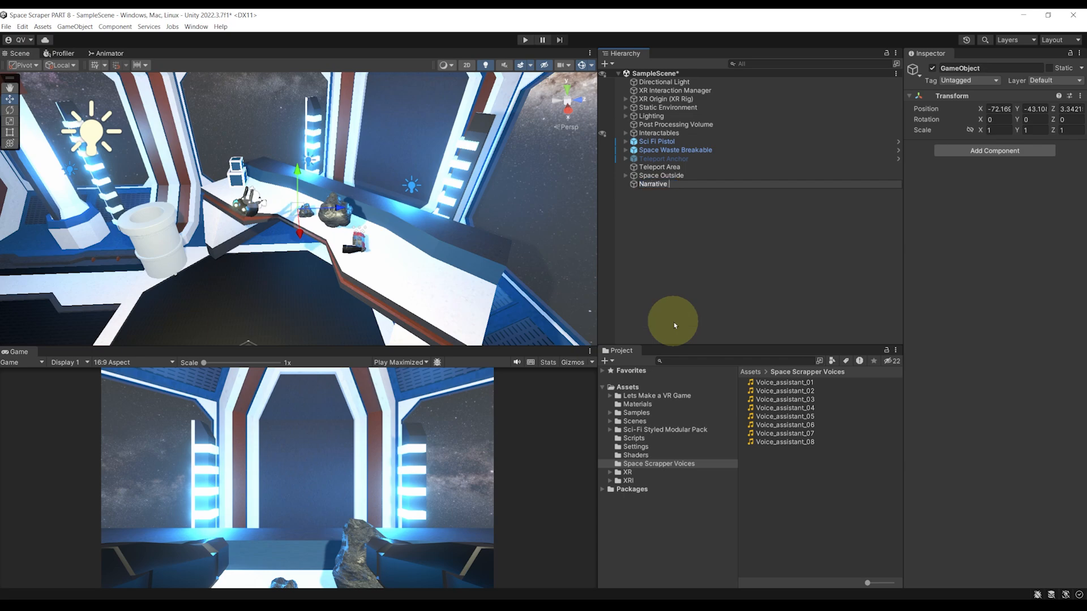
pyautogui.press('Return')
pyautogui.click(1080, 95)
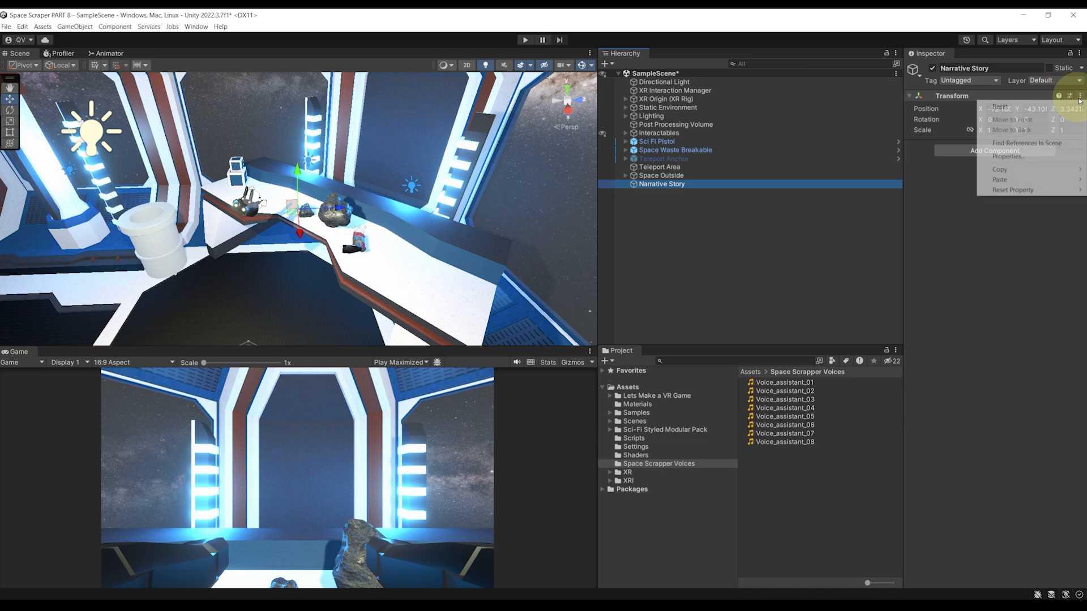
pyautogui.click(1074, 107)
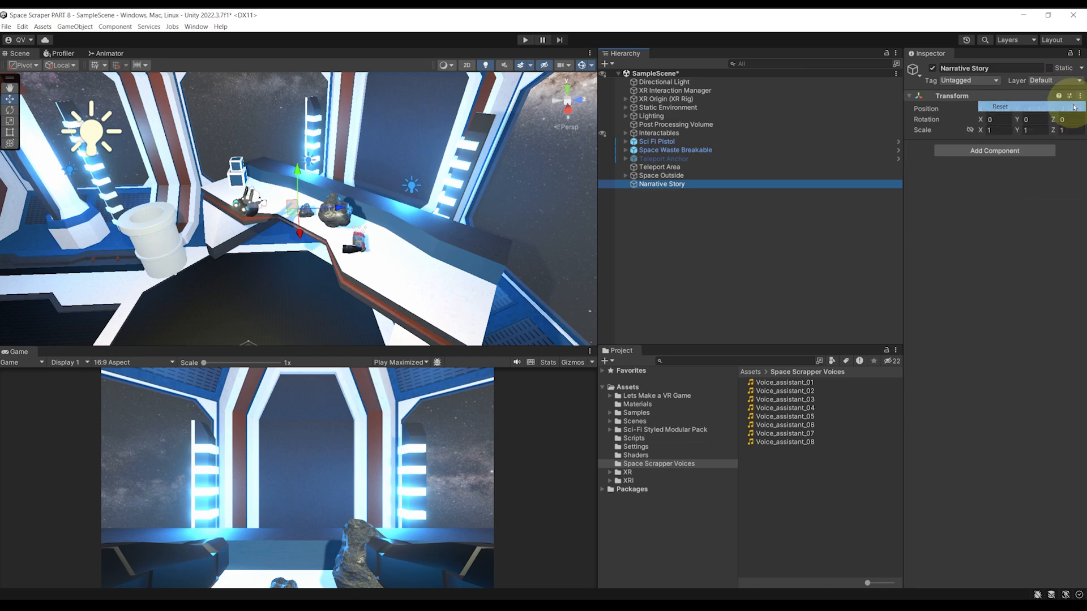
pyautogui.click(994, 151)
pyautogui.press('Return')
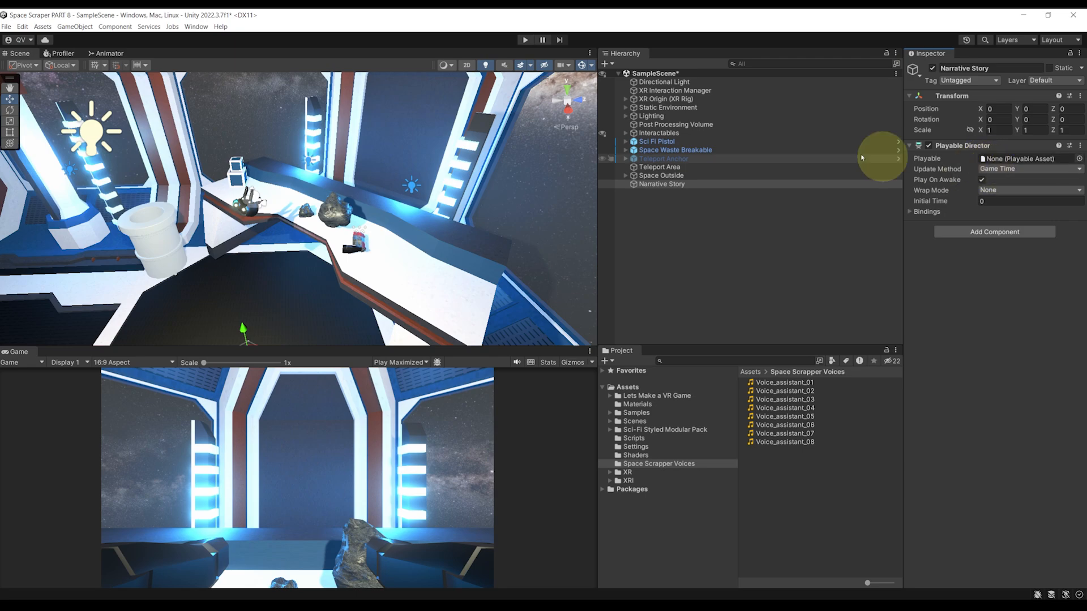
# - Open the Timeline window docked beside the Game view and create Narrative StoryTimeline.playable for the Narrative Story object
pyautogui.click(196, 27)
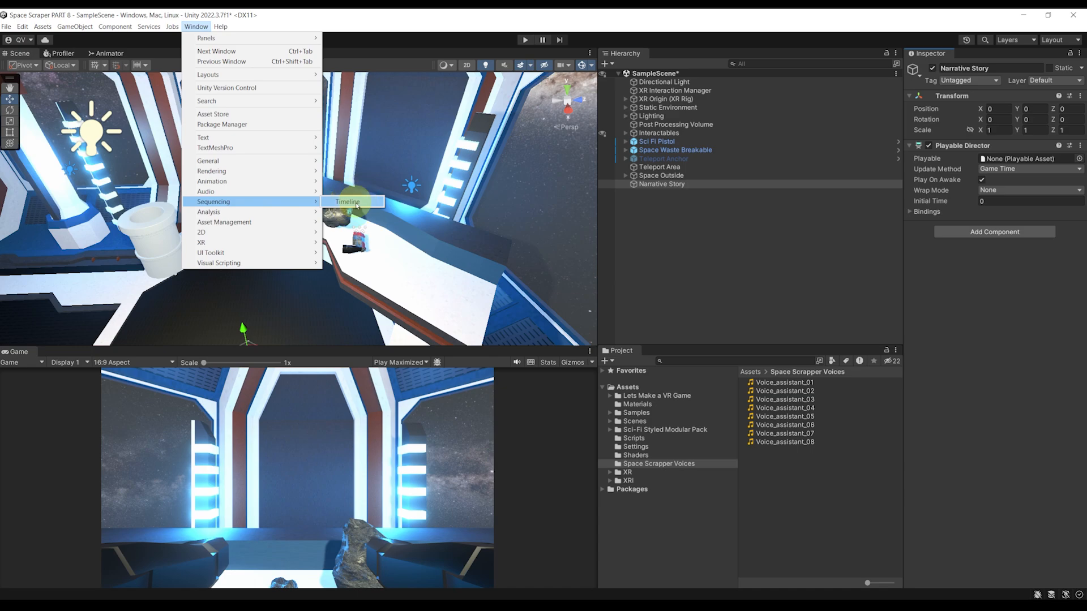
pyautogui.click(355, 203)
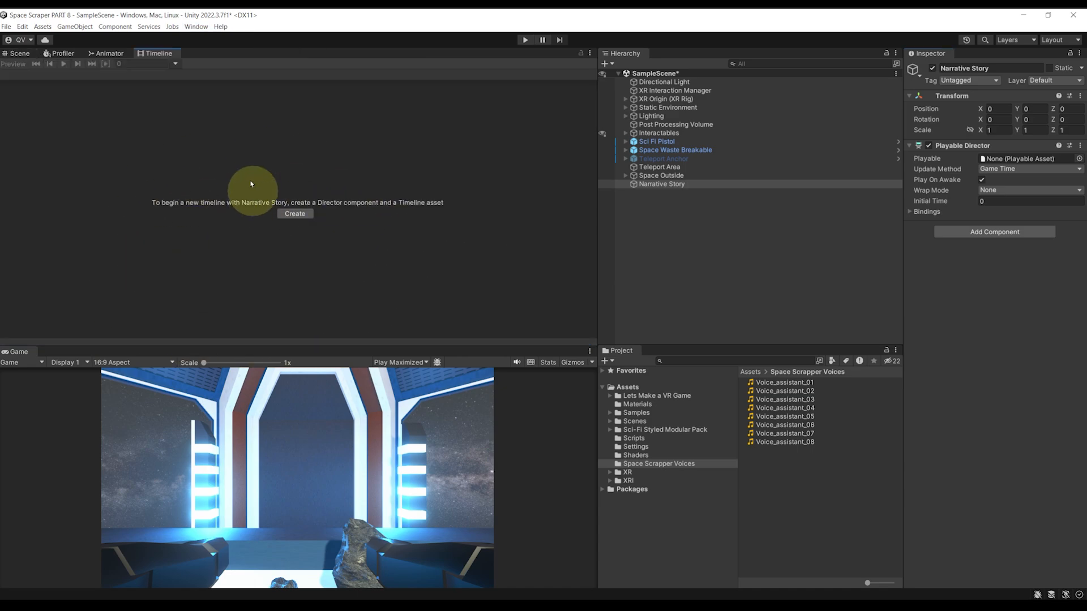
pyautogui.moveTo(158, 54); pyautogui.dragTo(88, 354)
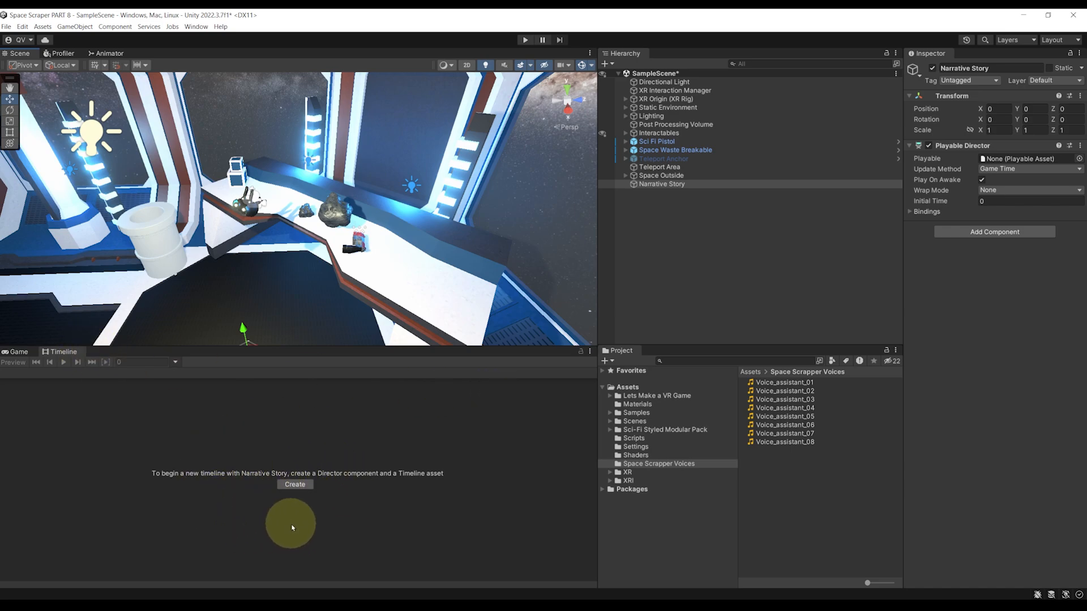
pyautogui.click(296, 484)
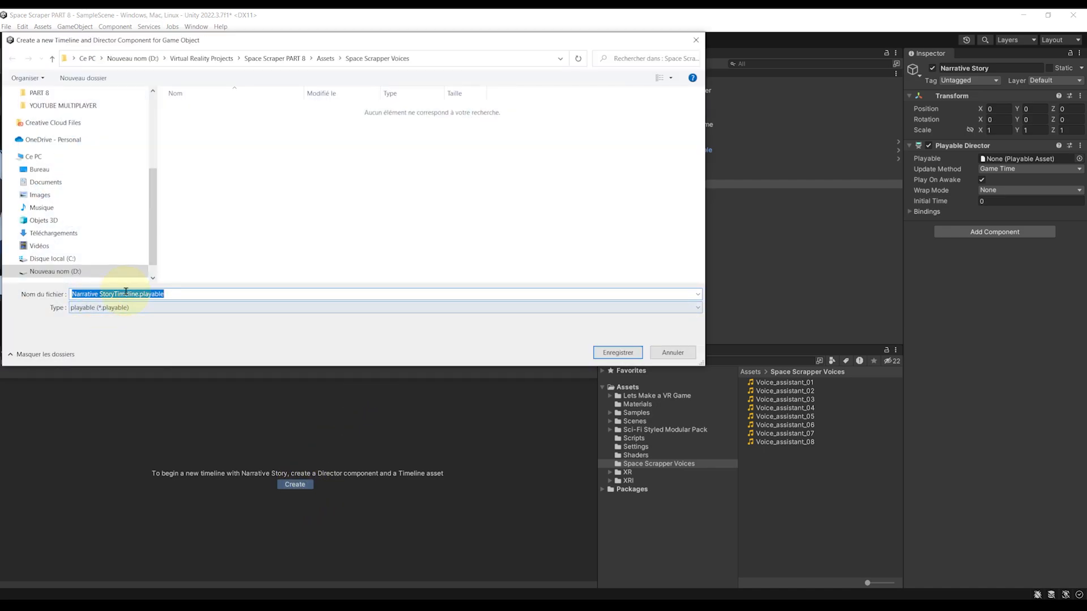
pyautogui.click(600, 352)
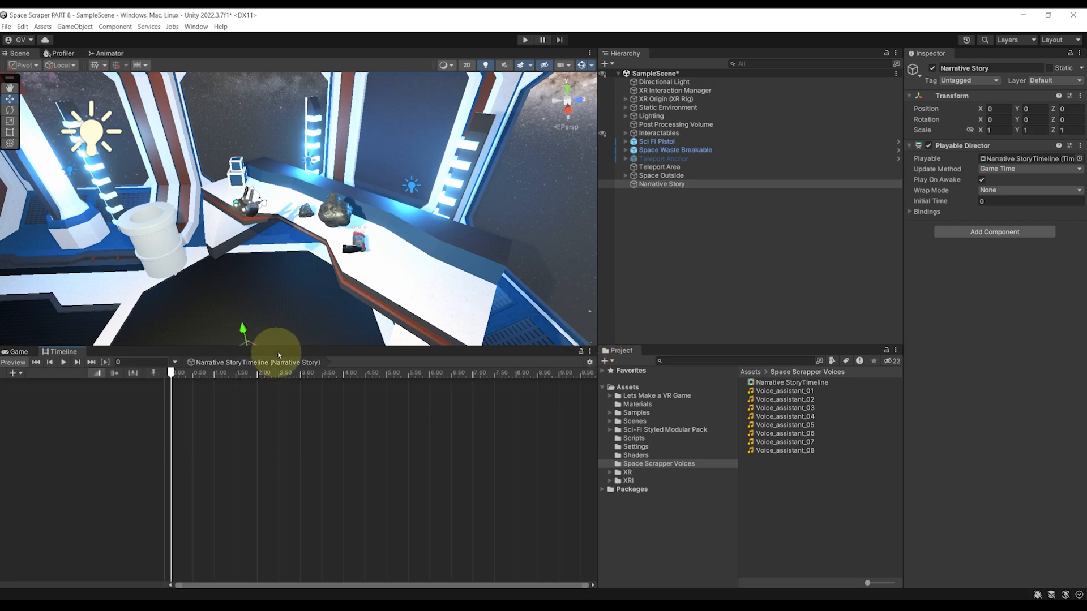
# - Add the Voice_assistant_01 clip to the timeline on a new audio track, starting at about 1.85 s
pyautogui.moveTo(267, 346); pyautogui.dragTo(267, 378)
pyautogui.moveTo(302, 329); pyautogui.dragTo(304, 328, button='middle')
pyautogui.moveTo(304, 332); pyautogui.dragTo(313, 317, button='right')
pyautogui.scroll(-5, 345, 493)
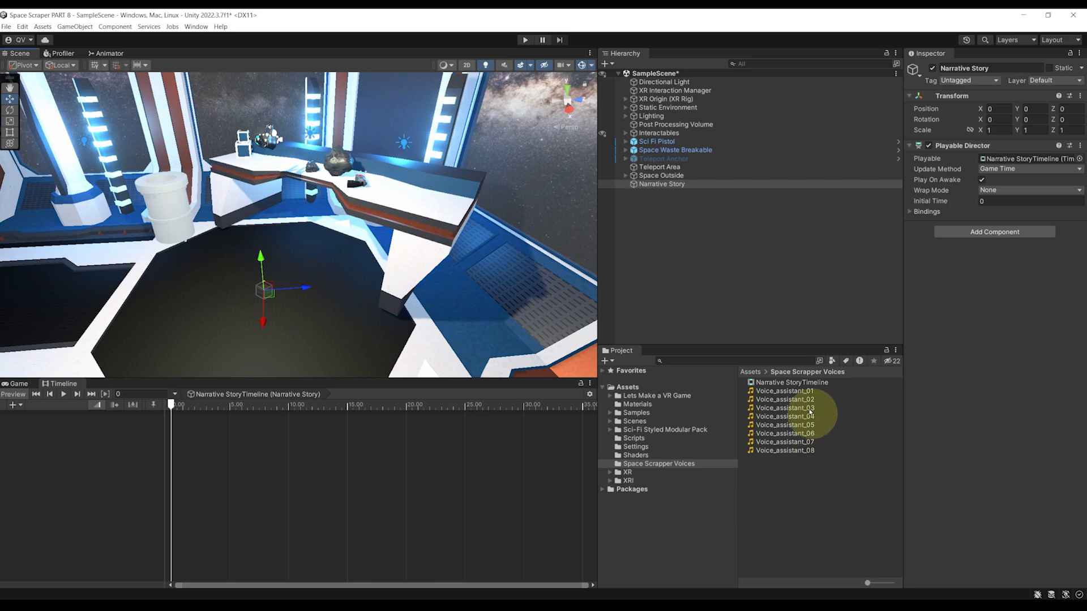
pyautogui.click(793, 394)
pyautogui.moveTo(794, 394); pyautogui.dragTo(190, 436)
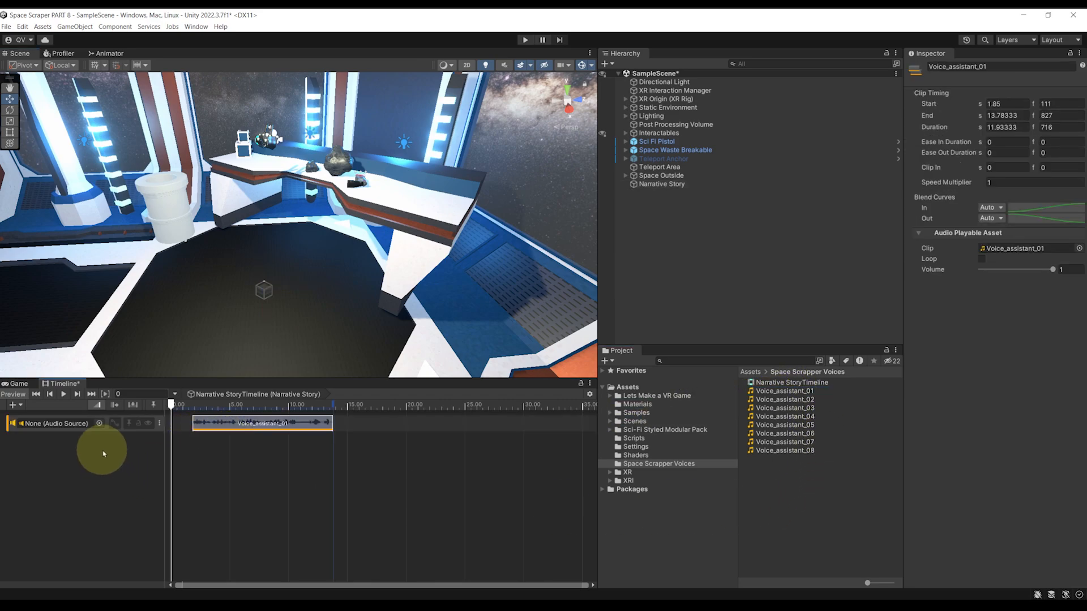
# - Select the audio track and play the timeline to preview the Voice_assistant_01 clip
pyautogui.click(7, 424)
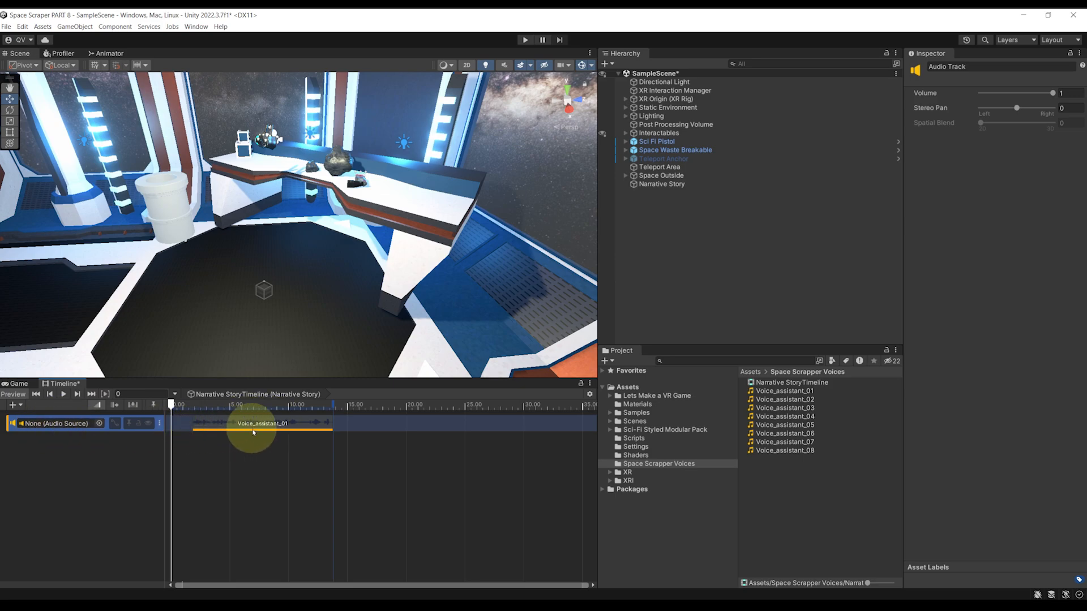
pyautogui.click(190, 405)
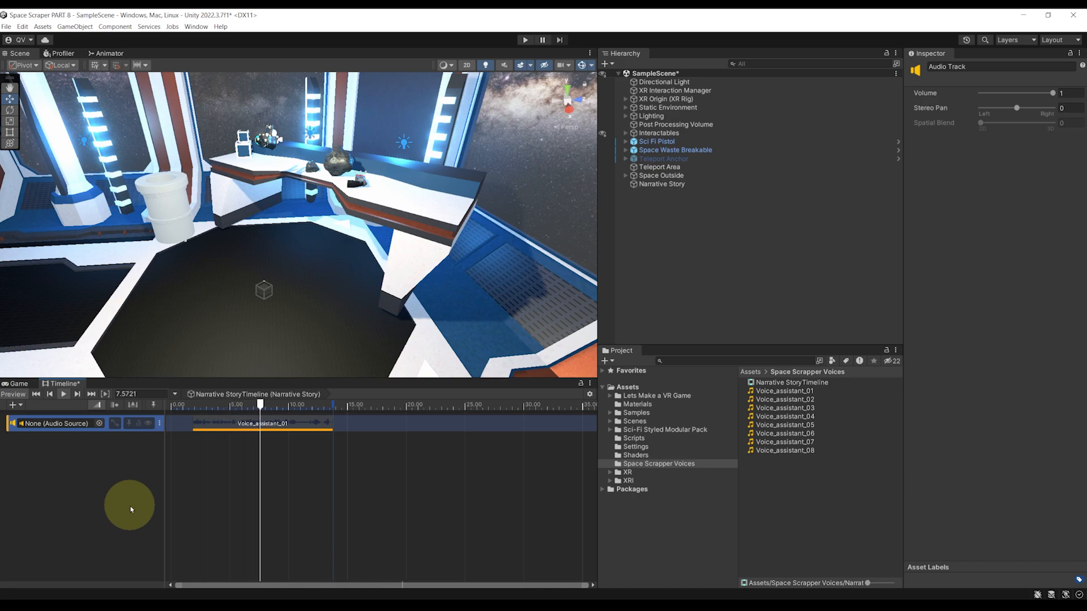
# - Place voice clips 02 to 08 in sequence on the audio track and return the playhead to the start
pyautogui.scroll(-3, 277, 518)
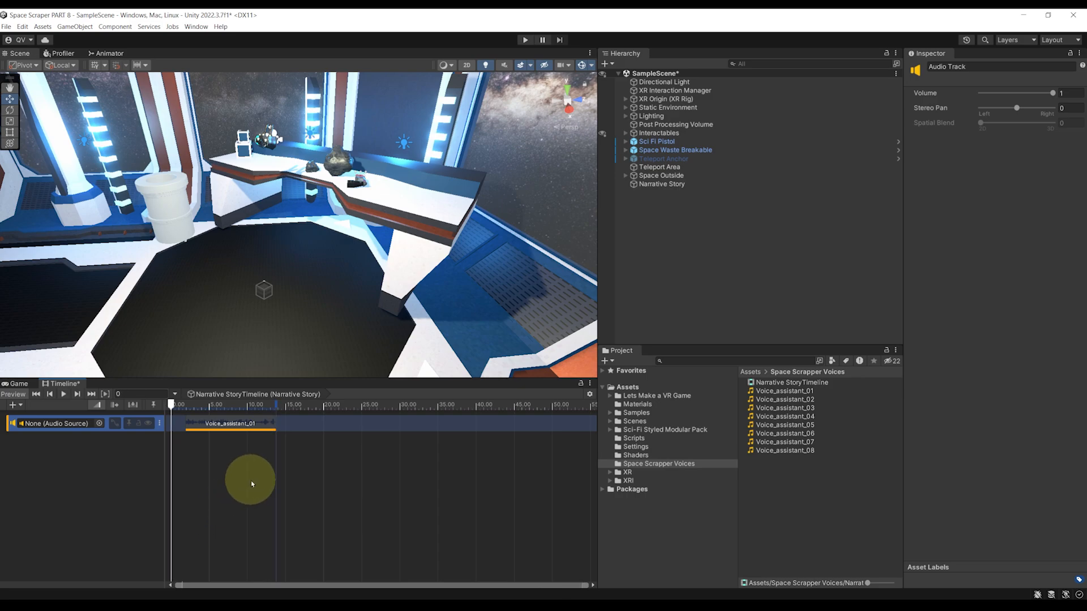
pyautogui.scroll(-2, 294, 484)
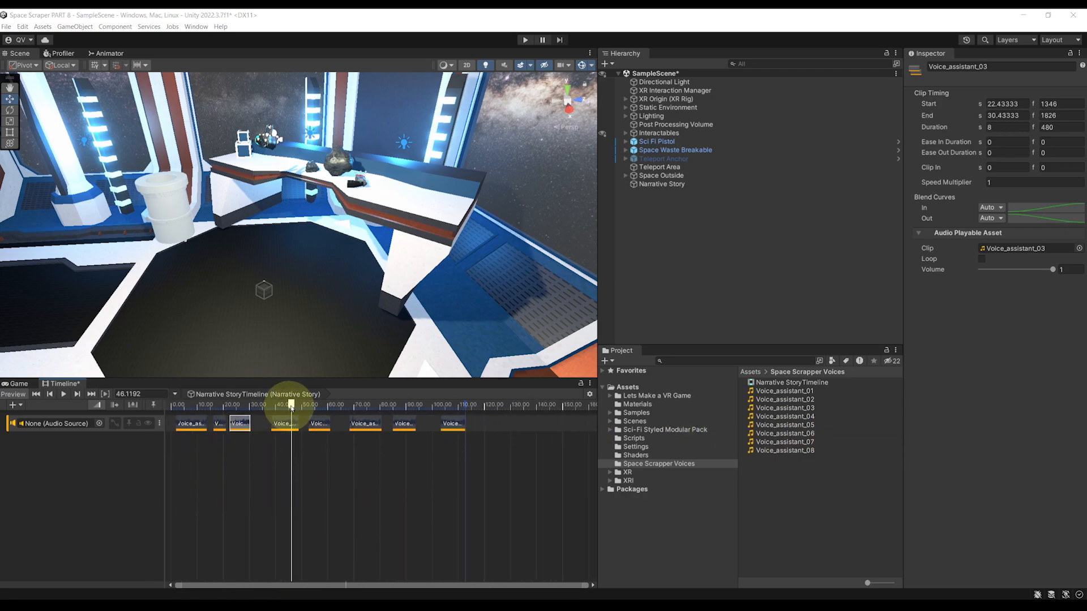
pyautogui.moveTo(291, 403); pyautogui.dragTo(171, 405)
# - Examine the trash can, the table and the space waste pieces lying on it in the scene
pyautogui.moveTo(278, 284); pyautogui.dragTo(317, 221, button='right')
pyautogui.moveTo(300, 187); pyautogui.dragTo(281, 241, button='middle')
pyautogui.moveTo(359, 230); pyautogui.dragTo(318, 256, button='right')
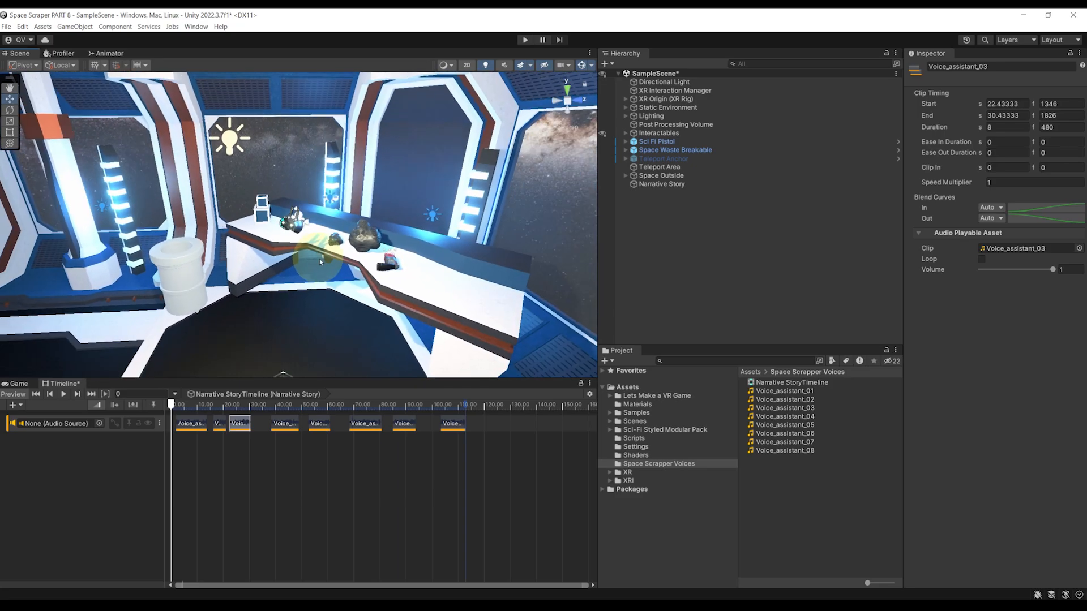
pyautogui.moveTo(318, 256); pyautogui.dragTo(315, 254, button='middle')
pyautogui.press('w')
pyautogui.moveTo(314, 255); pyautogui.dragTo(308, 241, button='right')
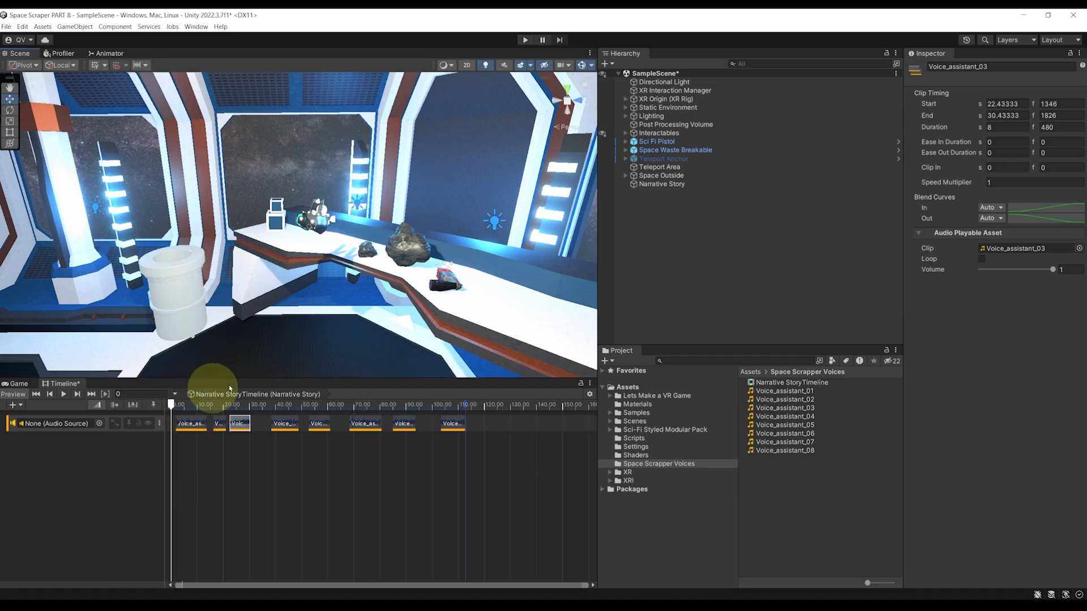
pyautogui.click(365, 247)
pyautogui.moveTo(365, 247); pyautogui.dragTo(355, 279, button='right')
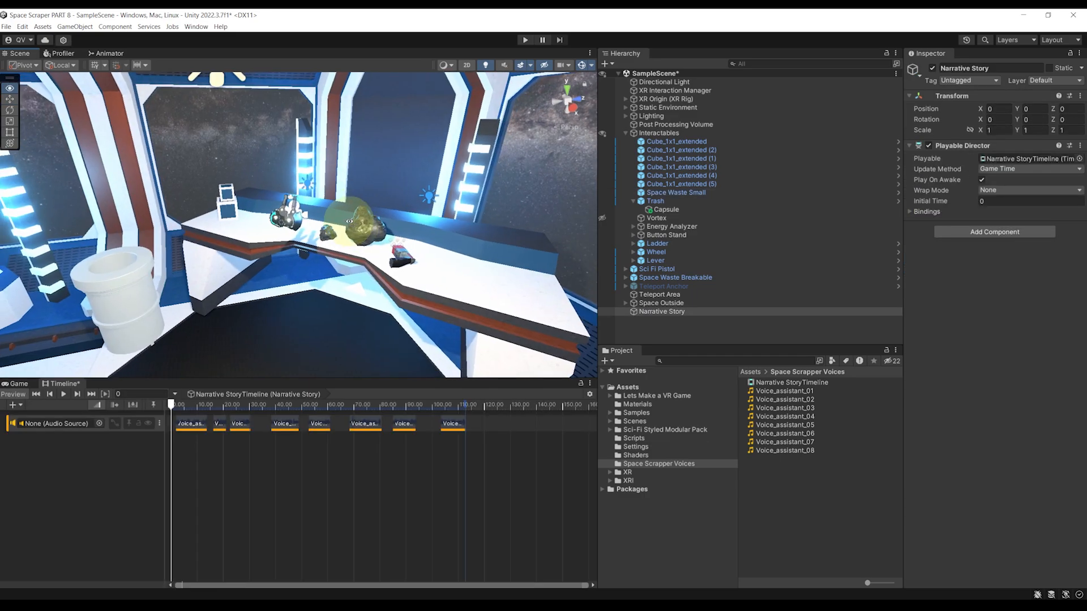
pyautogui.scroll(3, 307, 229)
pyautogui.scroll(-3, 306, 229)
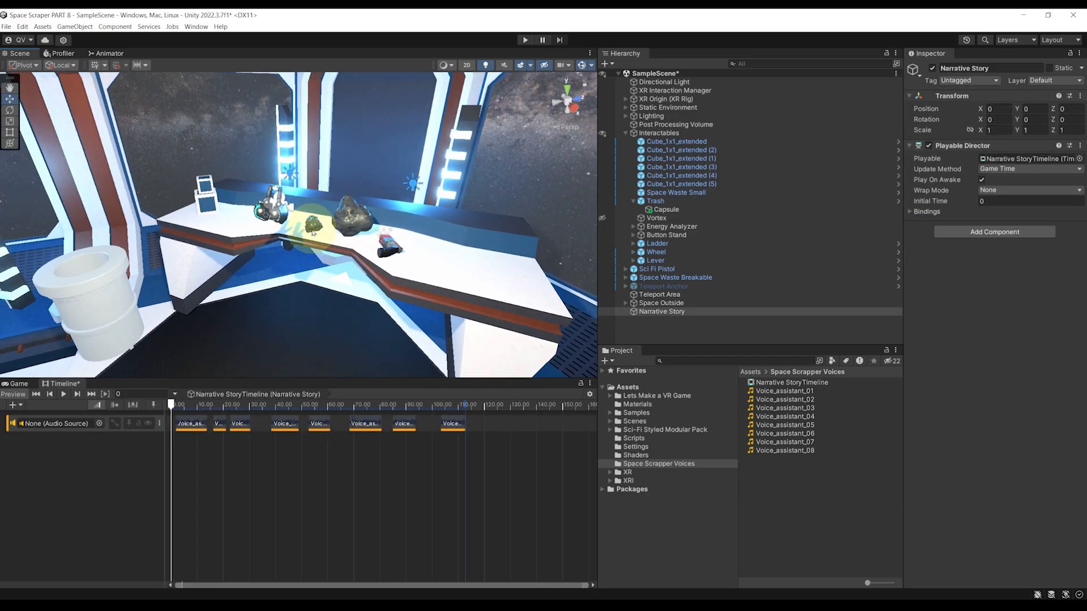
pyautogui.moveTo(318, 271); pyautogui.dragTo(323, 284, button='right')
pyautogui.moveTo(317, 279); pyautogui.dragTo(346, 233, button='right')
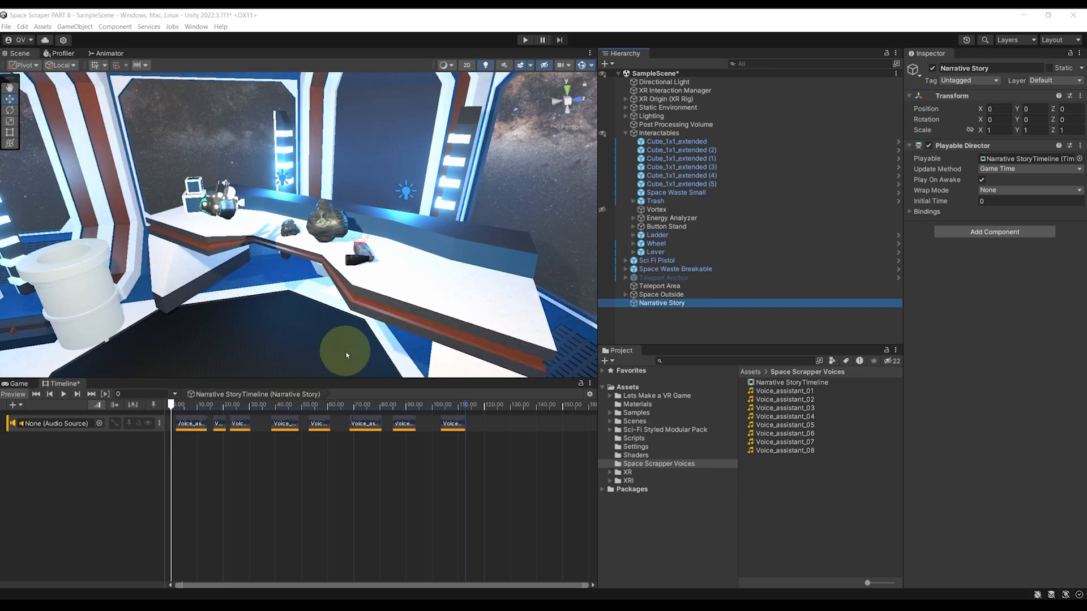
# - Lock the Timeline window on Narrative Story and add an Activation track for the Space Waste Small object
pyautogui.moveTo(347, 352); pyautogui.dragTo(384, 324, button='right')
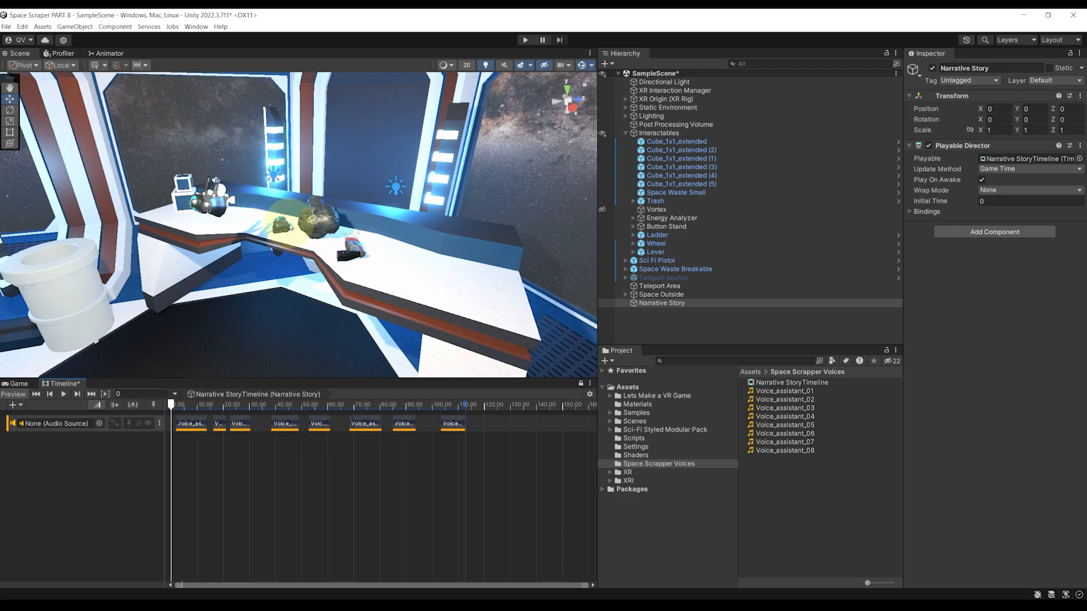
pyautogui.click(281, 229)
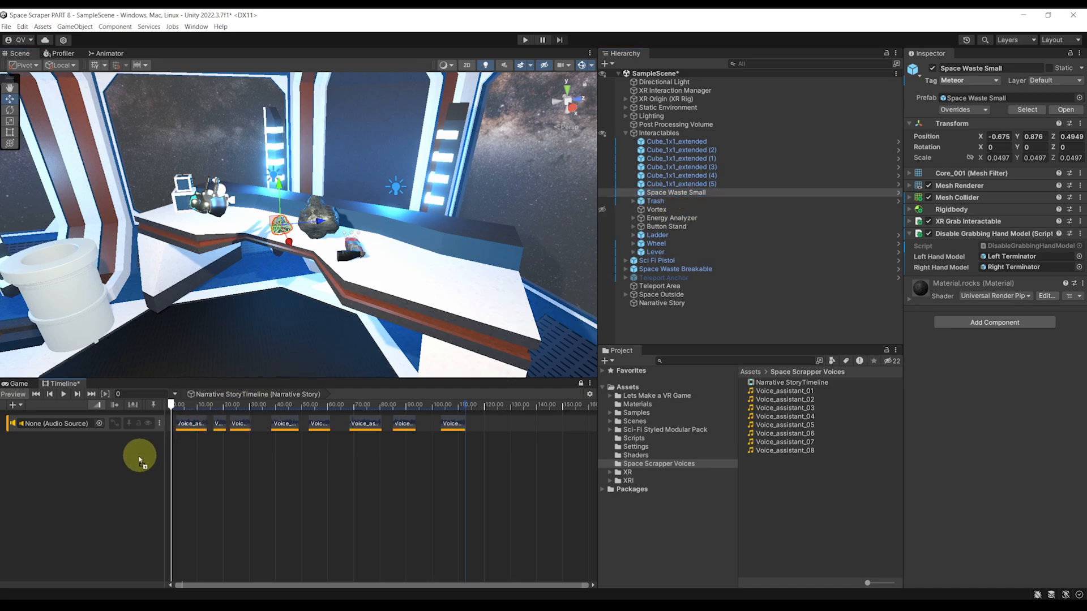
pyautogui.rightClick(64, 465)
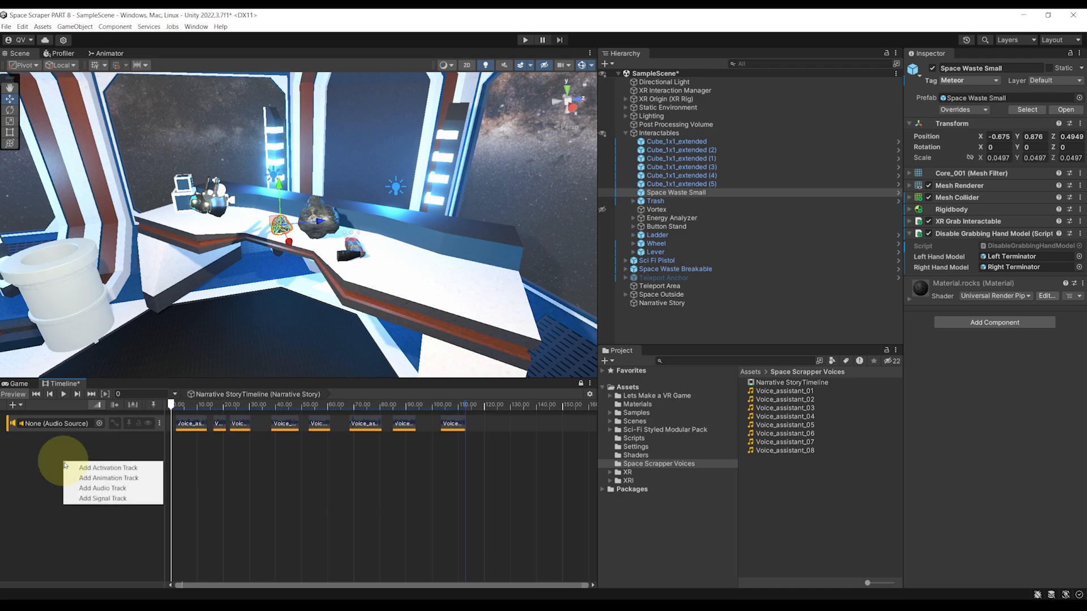
pyautogui.click(96, 467)
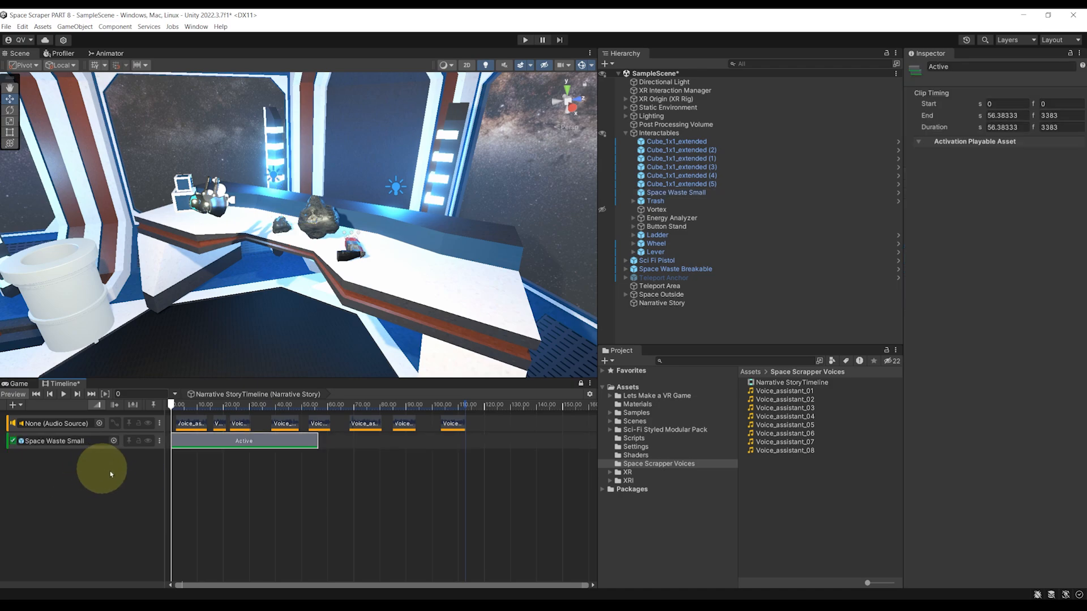
pyautogui.scroll(-2, 209, 572)
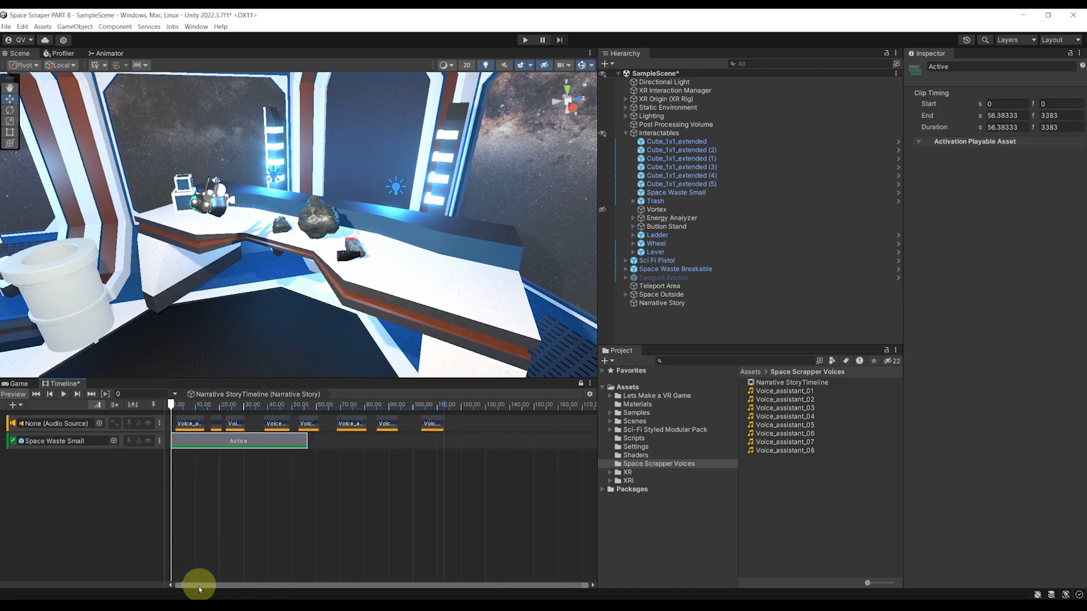
# - Shorten the Space Waste Small activation clip and align its start with Voice_assistant_03 at 22.43 s
pyautogui.scroll(3, 180, 551)
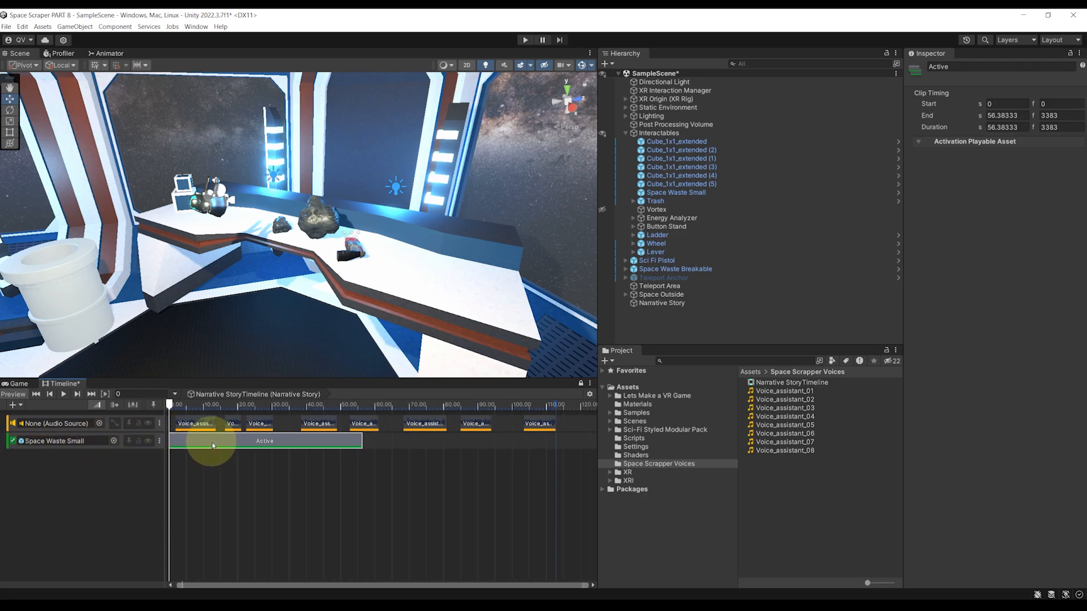
pyautogui.moveTo(212, 446); pyautogui.dragTo(423, 449)
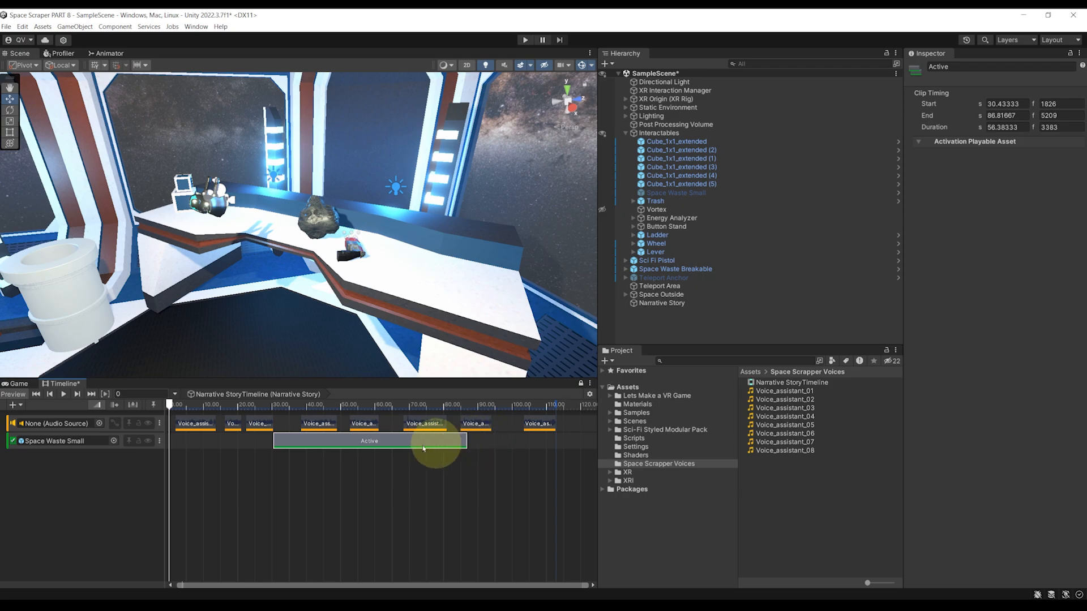
pyautogui.moveTo(275, 440); pyautogui.dragTo(280, 468)
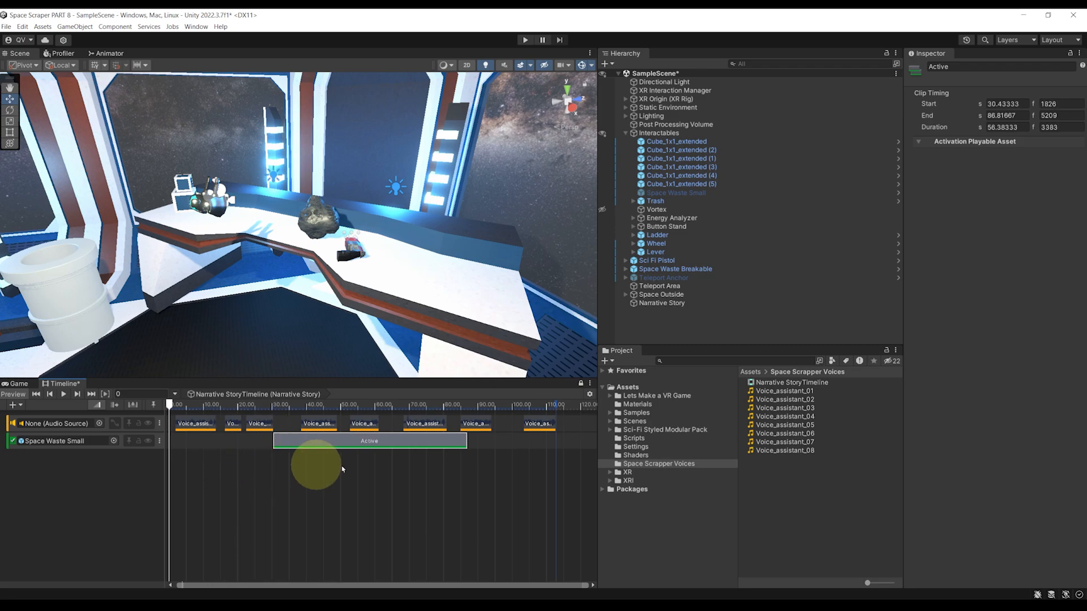
pyautogui.moveTo(466, 442); pyautogui.dragTo(323, 452)
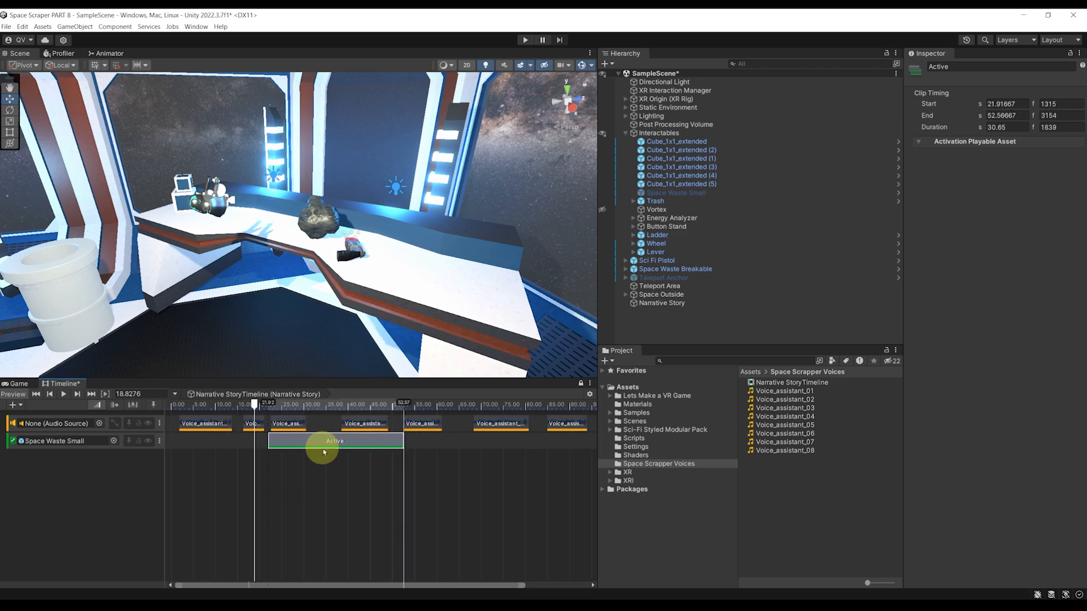
pyautogui.scroll(5, 244, 474)
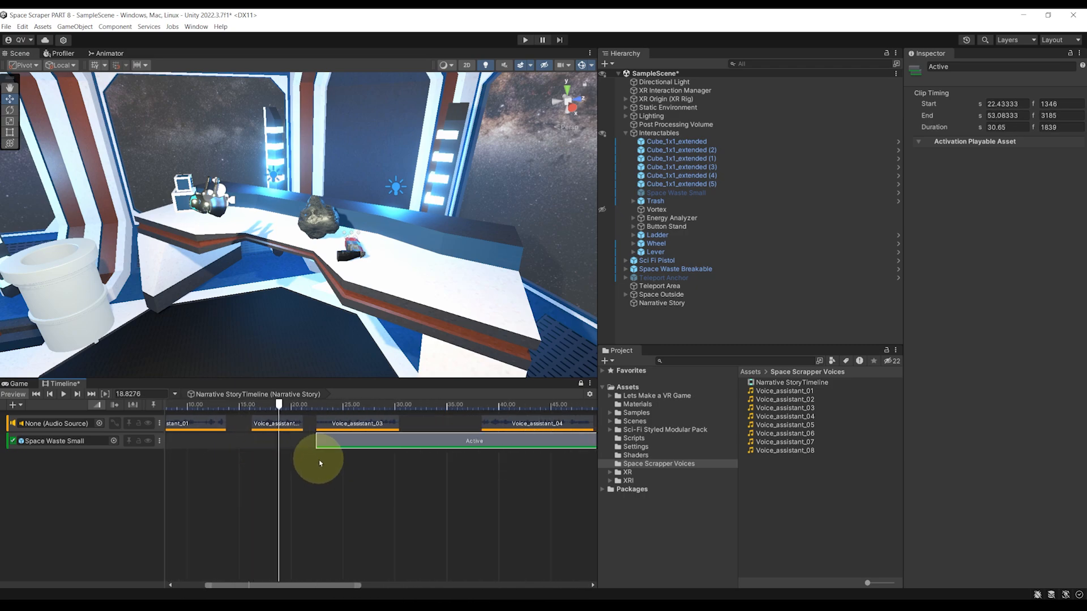
pyautogui.scroll(-3, 362, 464)
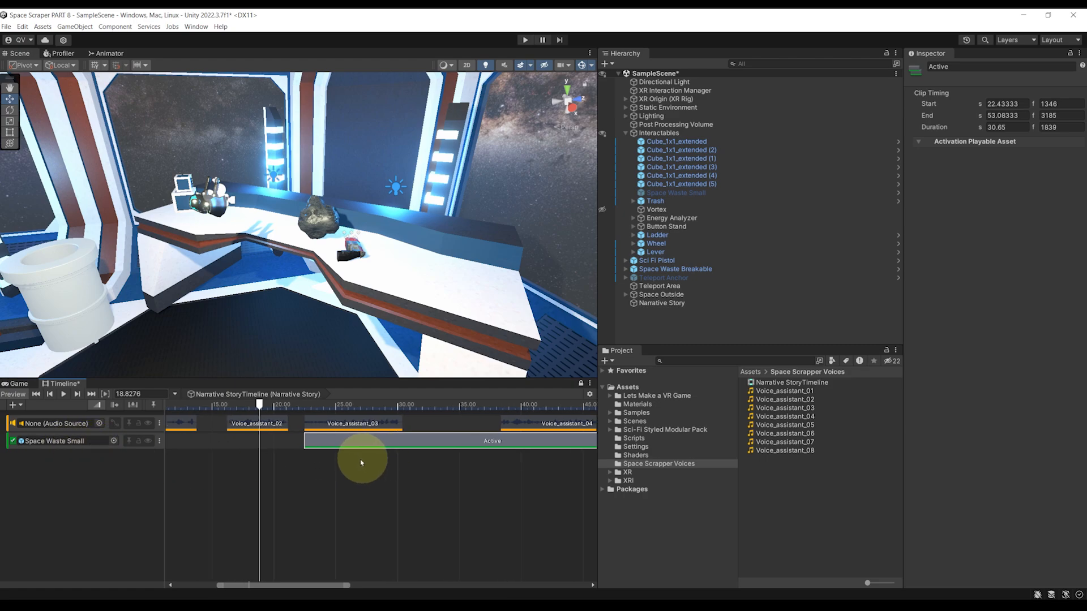
pyautogui.scroll(-3, 370, 474)
pyautogui.click(317, 429)
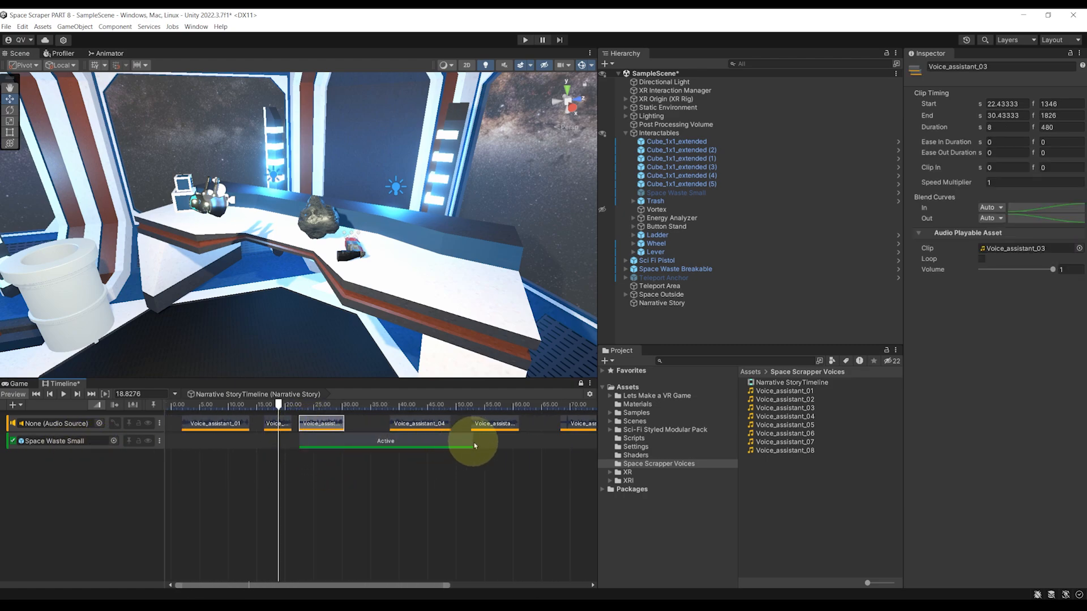
# - Trim the end of the Space Waste Small activation clip to the start of Voice_assistant_04 at 38.35 s
pyautogui.moveTo(472, 442); pyautogui.dragTo(401, 440)
pyautogui.scroll(2, 401, 440)
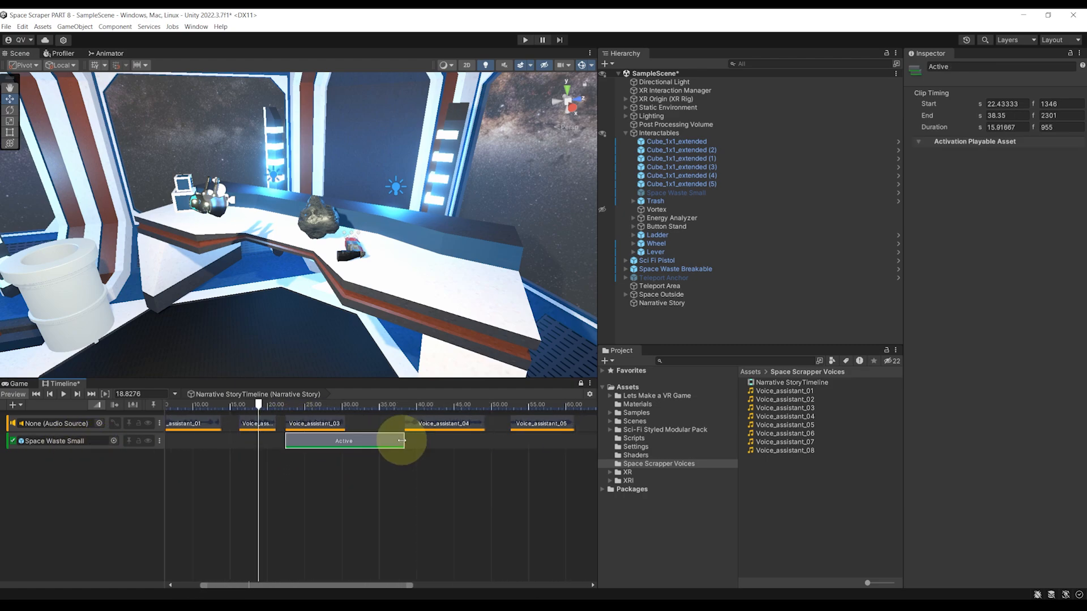
pyautogui.scroll(2, 419, 442)
pyautogui.click(433, 423)
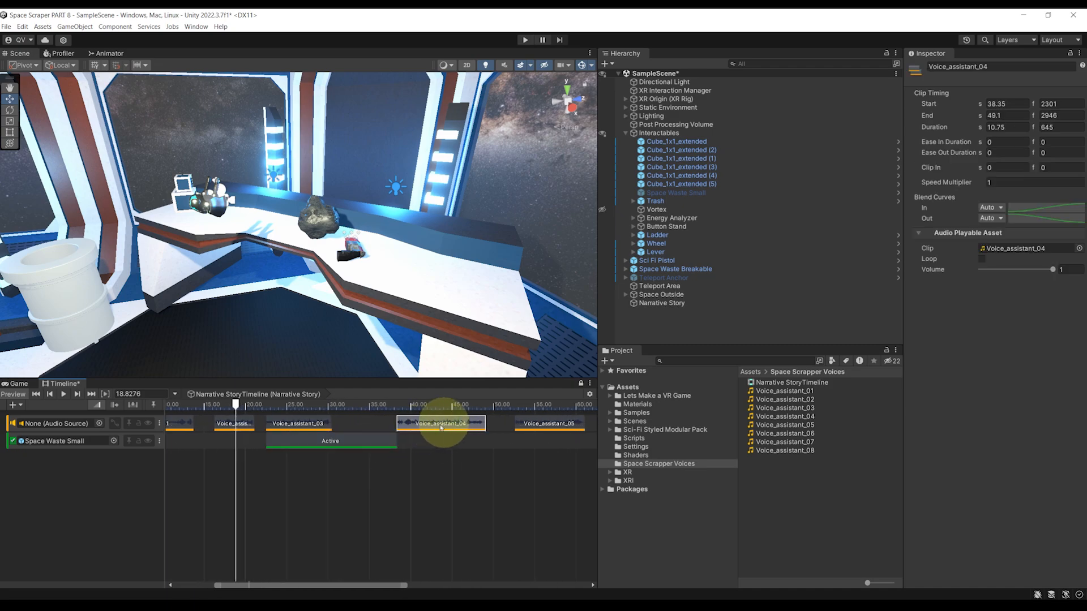
# - Scrub the playhead from about 23 s to 39.45 s to check when the small space waste on the table is active
pyautogui.scroll(-1, 433, 427)
pyautogui.scroll(-2, 374, 436)
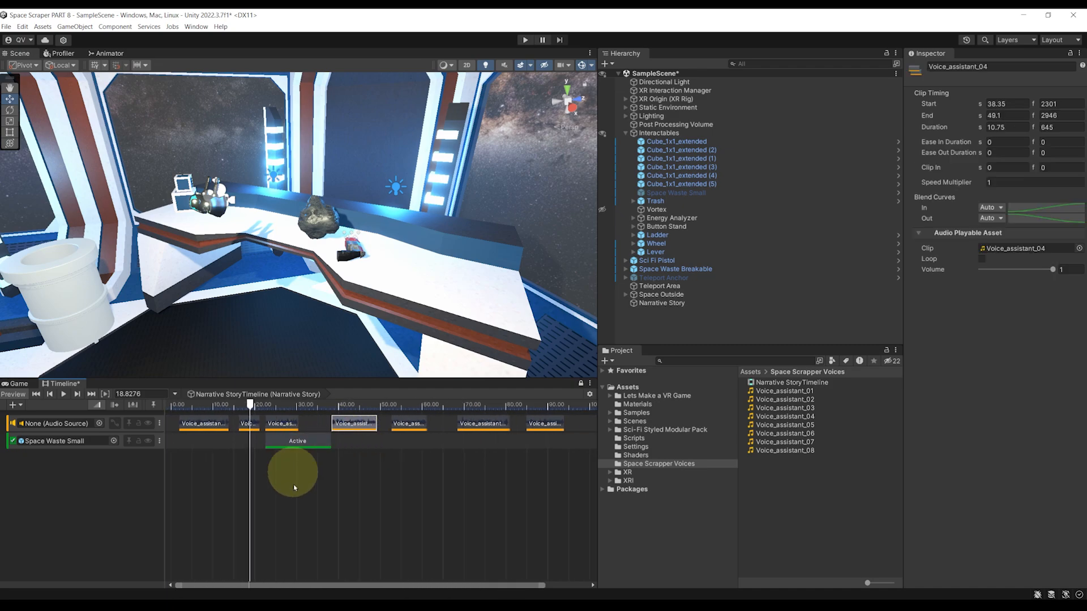
pyautogui.scroll(1, 297, 455)
pyautogui.moveTo(241, 410); pyautogui.dragTo(263, 419)
pyautogui.moveTo(291, 312); pyautogui.dragTo(333, 272, button='right')
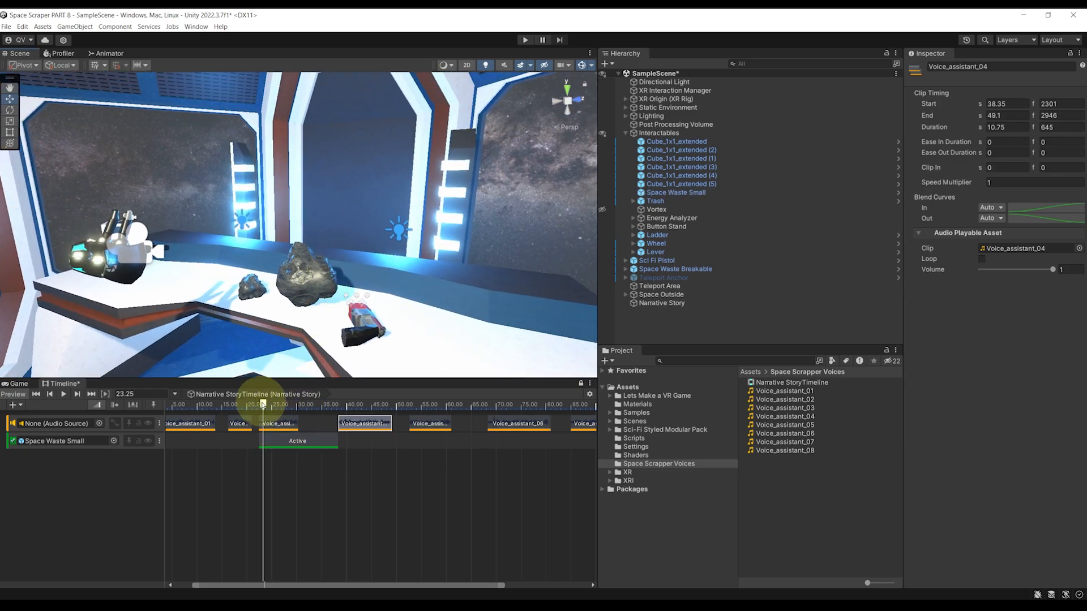
pyautogui.moveTo(258, 405); pyautogui.dragTo(340, 411)
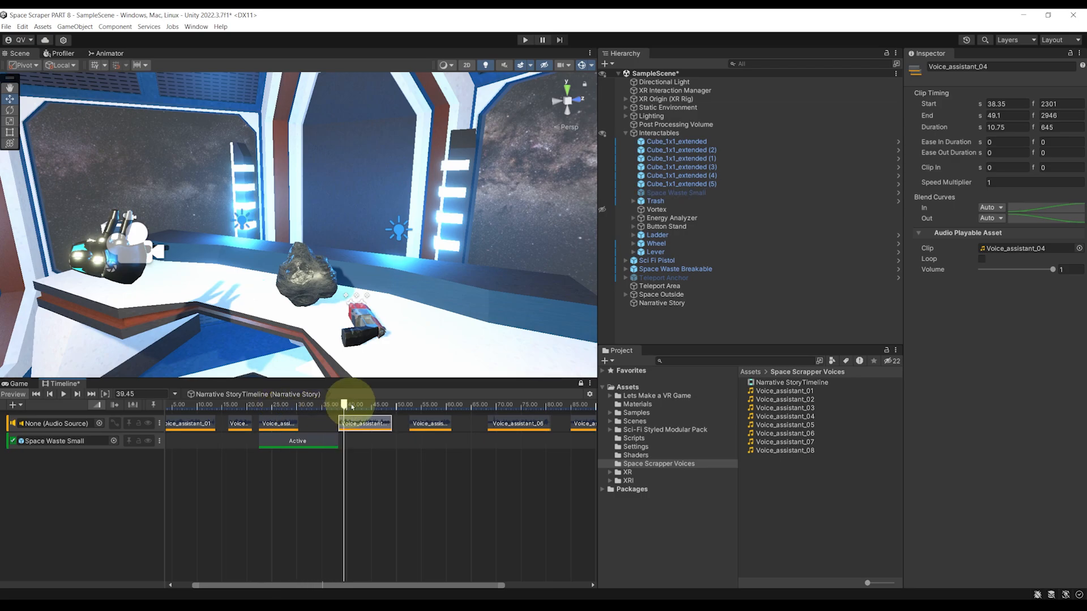
pyautogui.moveTo(392, 324); pyautogui.dragTo(321, 345, button='right')
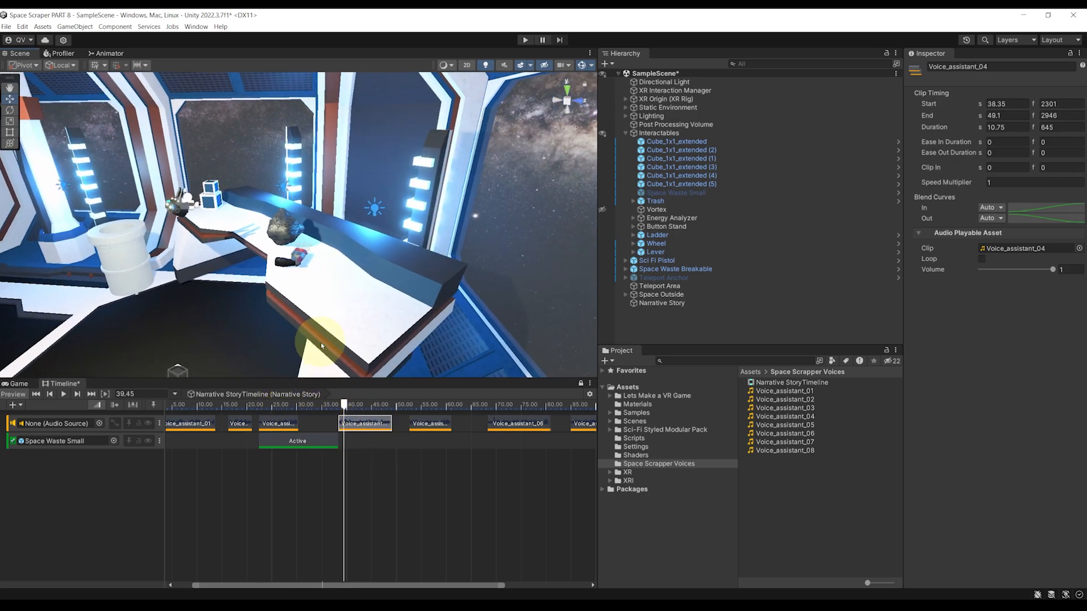
pyautogui.moveTo(321, 345); pyautogui.dragTo(305, 343, button='right')
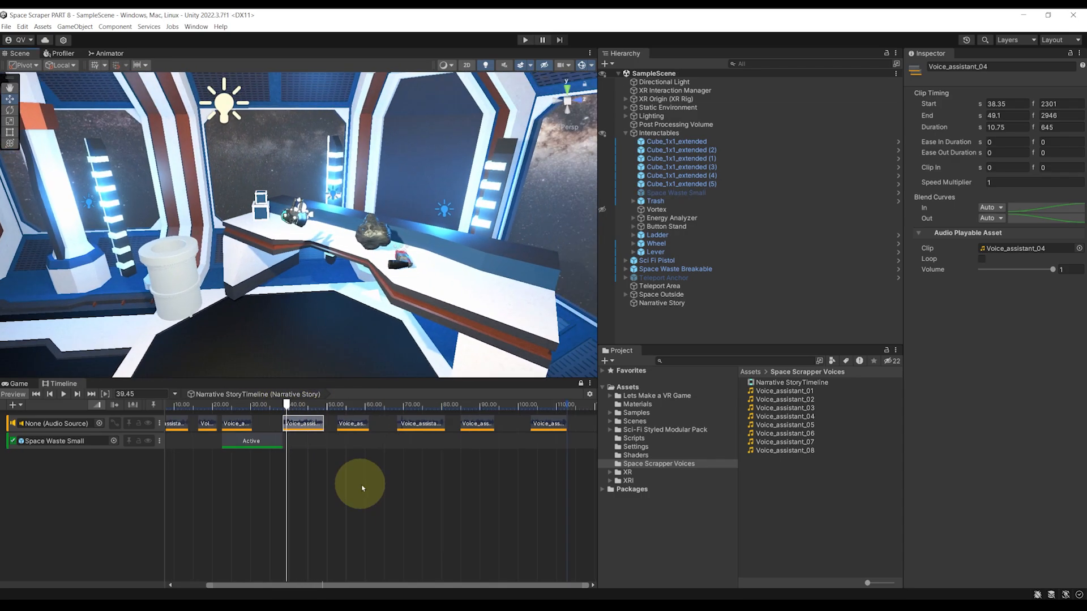
# - Add an Activation track for Space Waste Breakable with its active clip running from 41.02 s to 52.57 s
pyautogui.moveTo(352, 263); pyautogui.dragTo(392, 264, button='right')
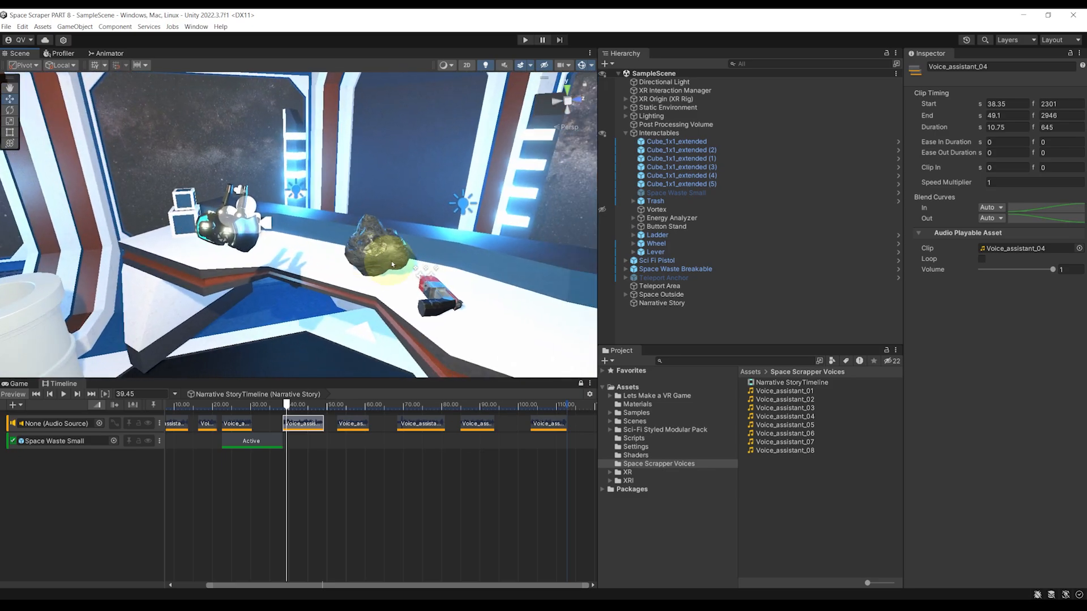
pyautogui.click(672, 270)
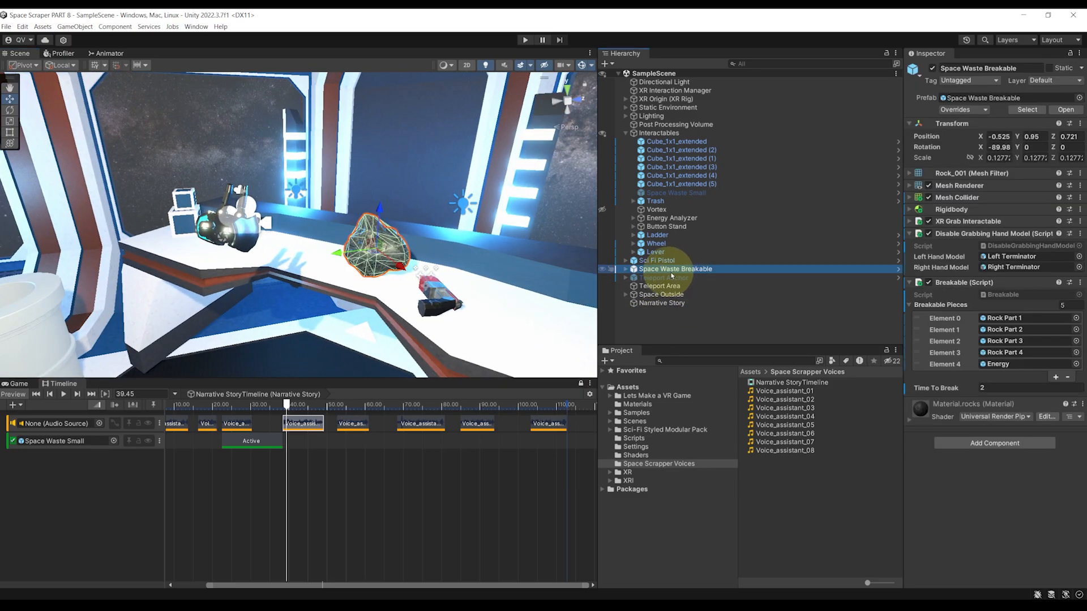
pyautogui.moveTo(680, 272); pyautogui.dragTo(190, 450)
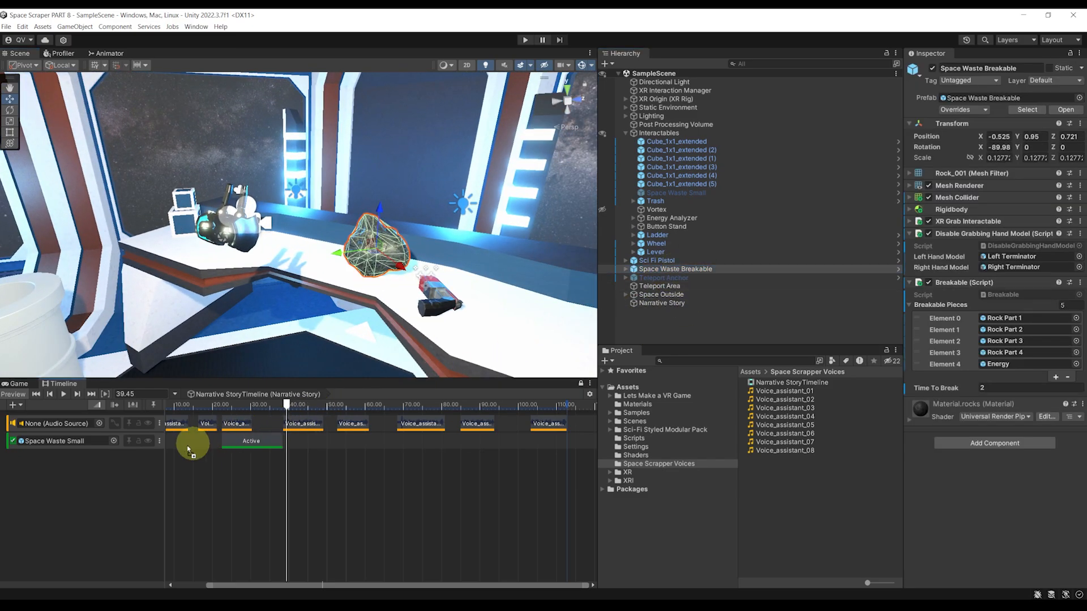
pyautogui.moveTo(72, 475); pyautogui.dragTo(76, 471)
pyautogui.click(142, 477)
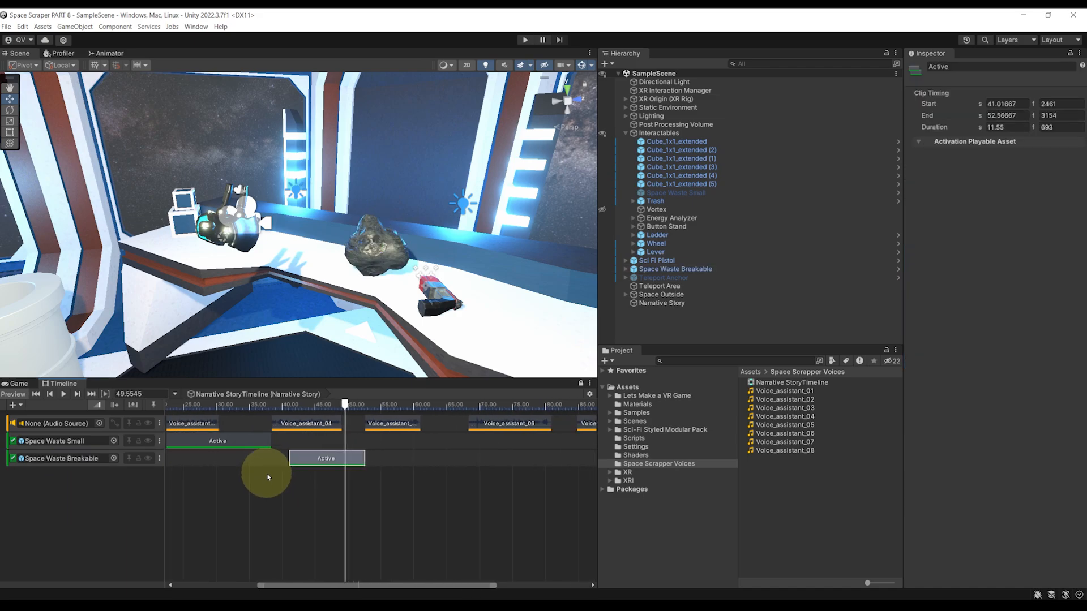
# - Check the timing of the Space Waste Breakable clip against Voice_assistant_04 and Voice_assistant_05, with the playhead at the clip's start
pyautogui.scroll(-1, 270, 477)
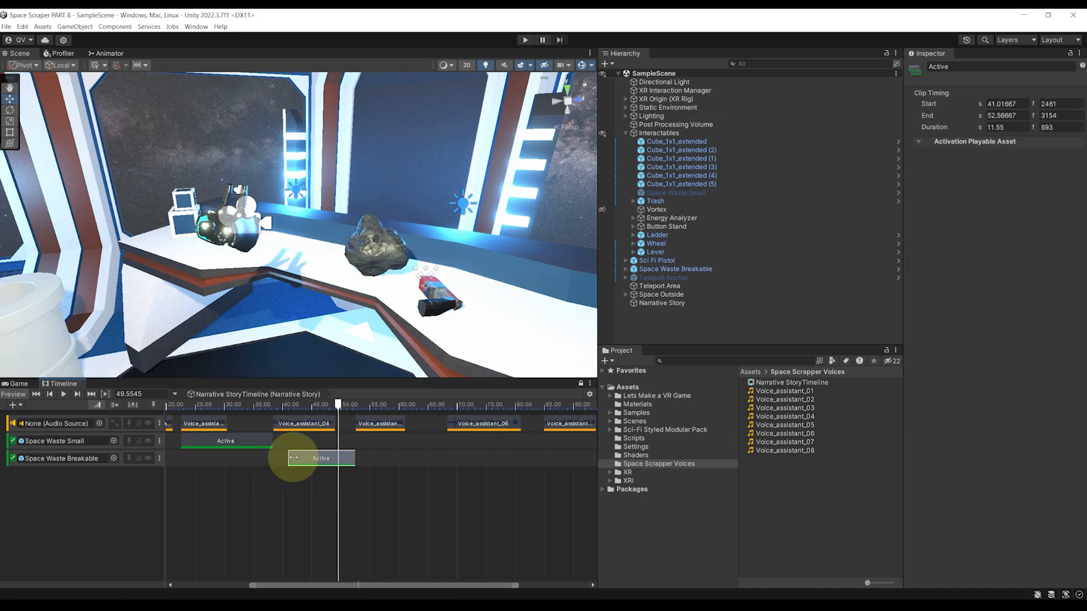
pyautogui.scroll(5, 287, 501)
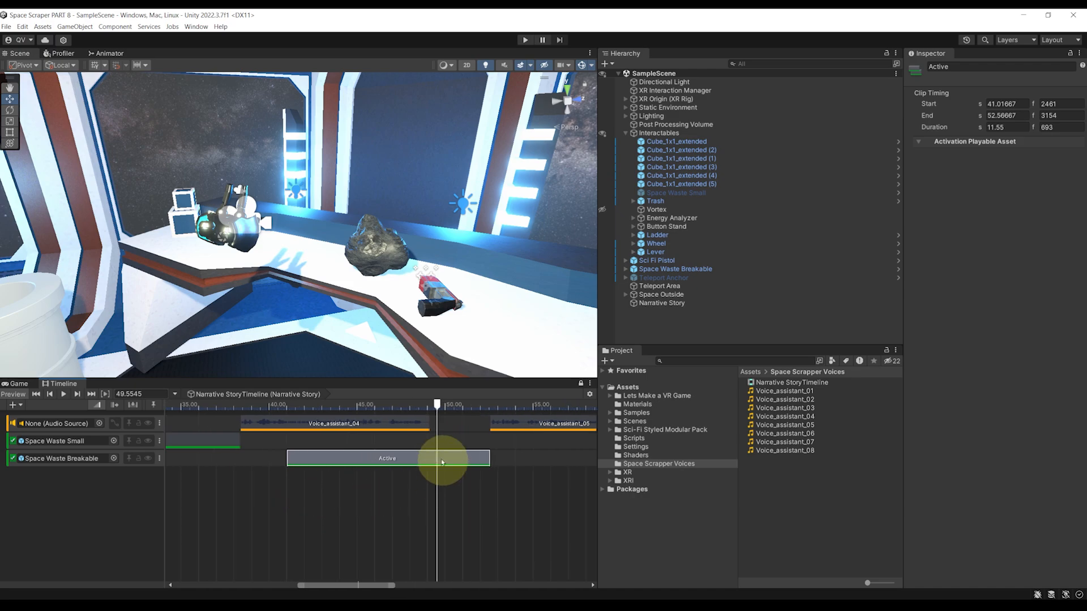
pyautogui.click(280, 406)
pyautogui.moveTo(280, 406); pyautogui.dragTo(289, 423)
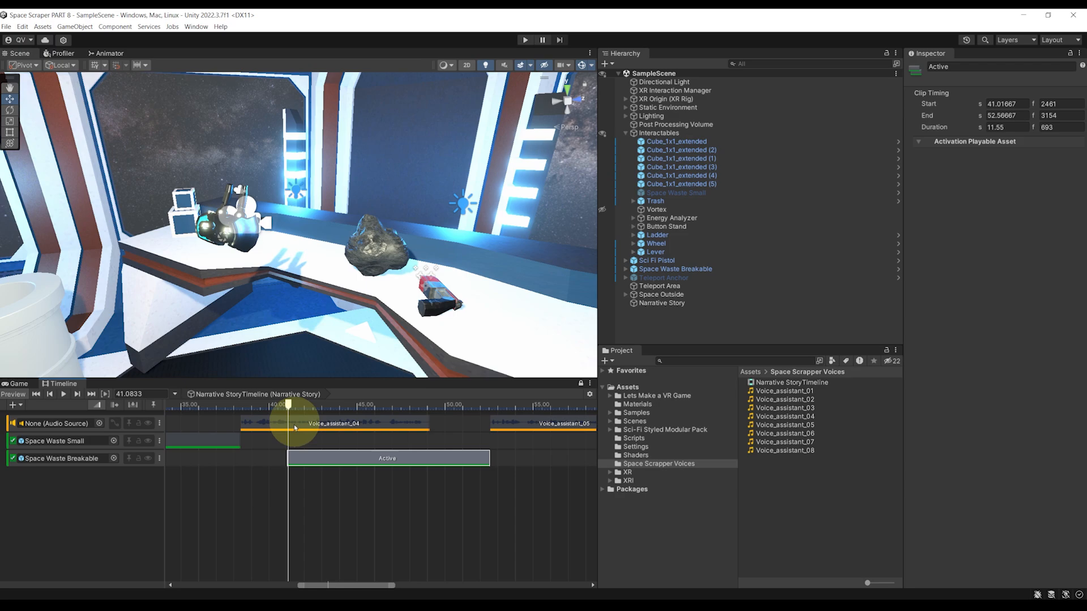
pyautogui.click(349, 423)
pyautogui.scroll(-6, 412, 460)
pyautogui.scroll(6, 516, 478)
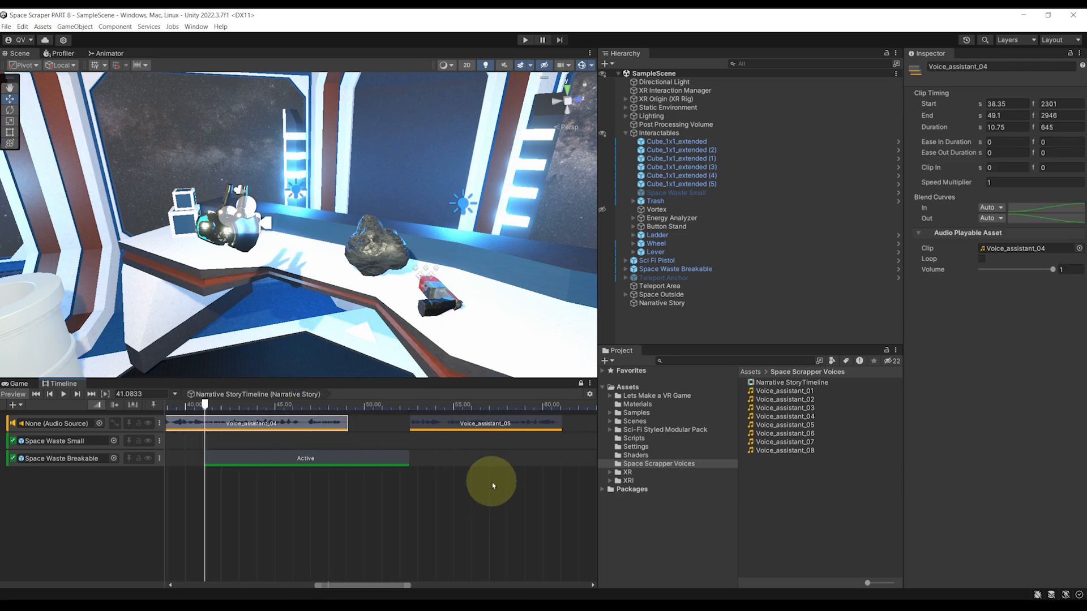
pyautogui.scroll(1, 493, 485)
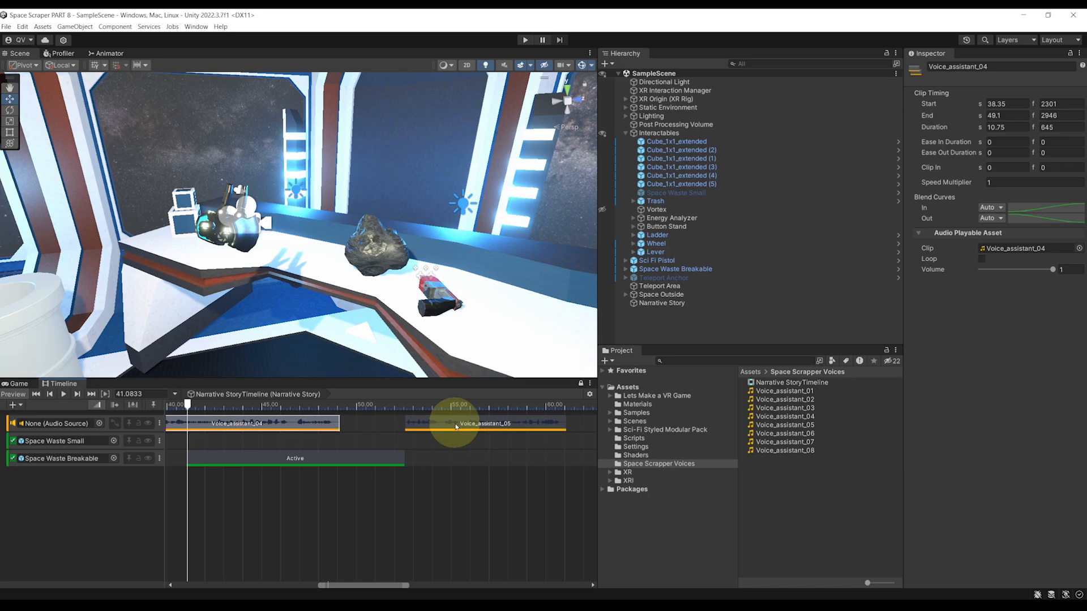
pyautogui.scroll(-5, 388, 493)
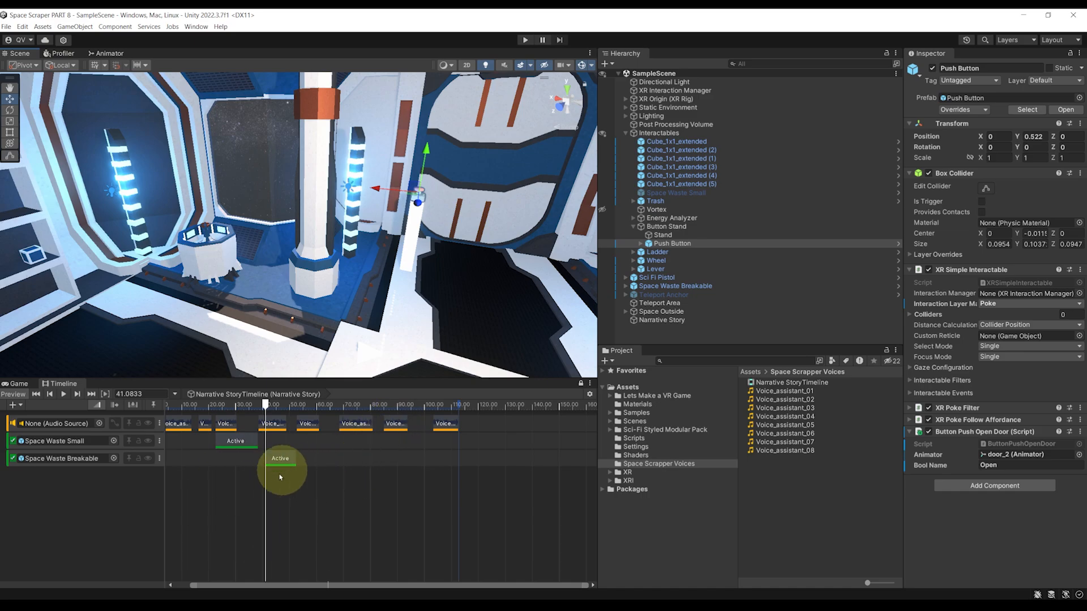
# - Examine the Push Button on its stand and the door beside it in the scene
pyautogui.keyDown('alt'); pyautogui.moveTo(422, 215); pyautogui.dragTo(286, 184); pyautogui.keyUp('alt')
pyautogui.press('f')
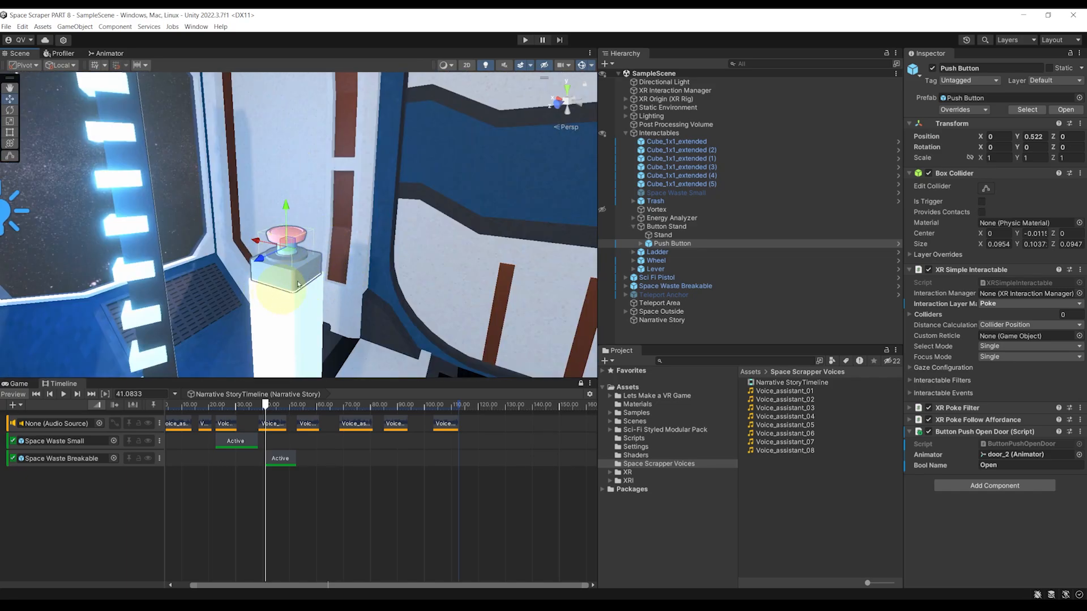
pyautogui.scroll(-5, 249, 274)
pyautogui.keyDown('alt'); pyautogui.moveTo(317, 241); pyautogui.dragTo(442, 223); pyautogui.keyUp('alt')
pyautogui.moveTo(441, 223); pyautogui.dragTo(394, 203, button='middle')
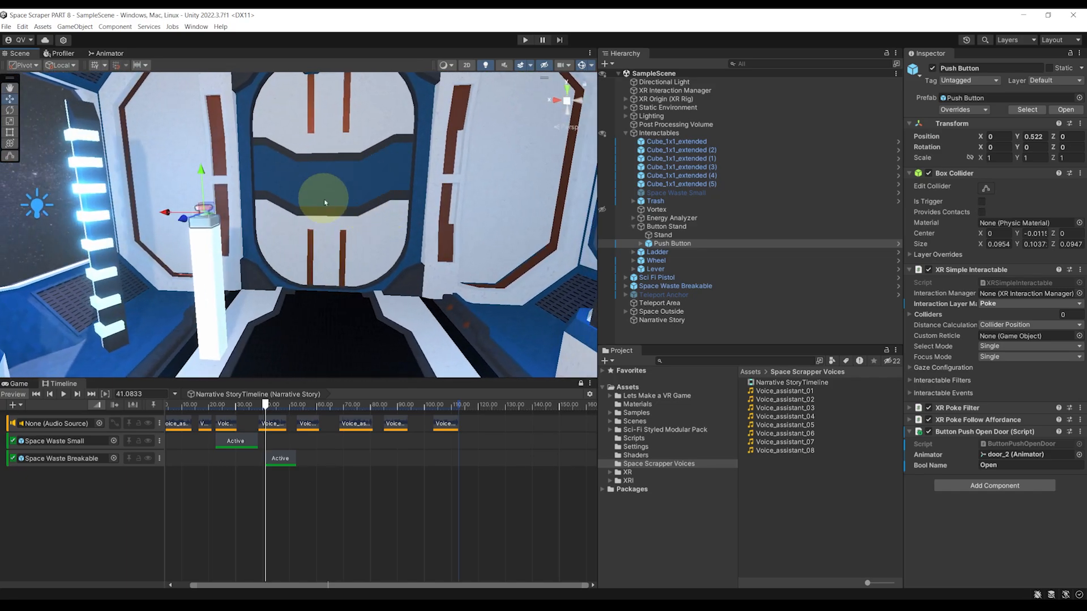
pyautogui.keyDown('alt'); pyautogui.moveTo(325, 203); pyautogui.dragTo(370, 229); pyautogui.keyUp('alt')
pyautogui.scroll(-4, 359, 278)
pyautogui.scroll(-3, 358, 236)
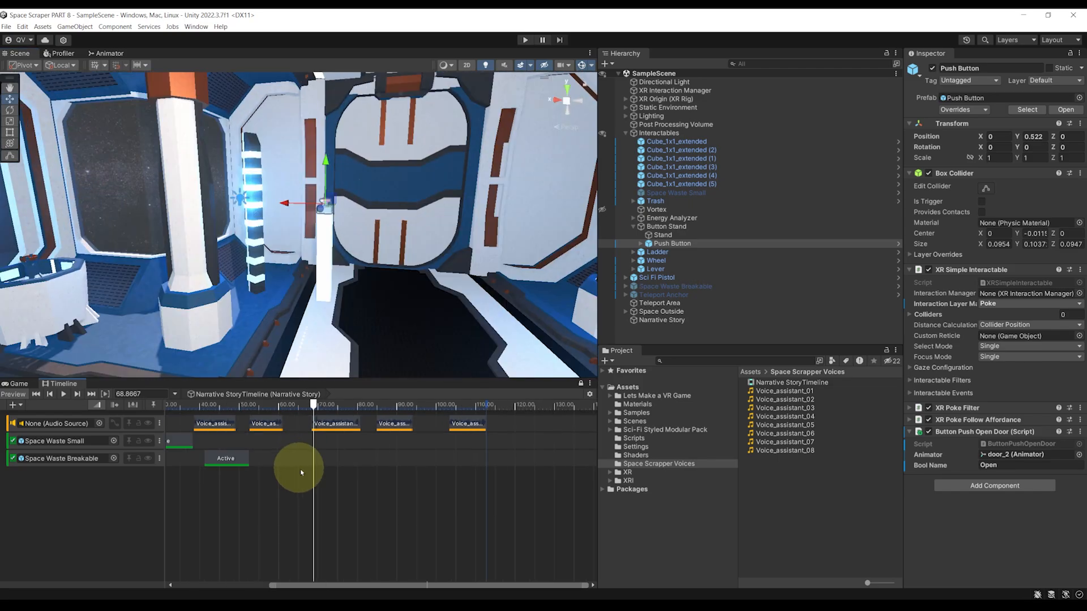
# - Play the timeline from the start of Voice_assistant_06 and leave the playhead at 70.43 s
pyautogui.scroll(2, 303, 473)
pyautogui.scroll(3, 313, 495)
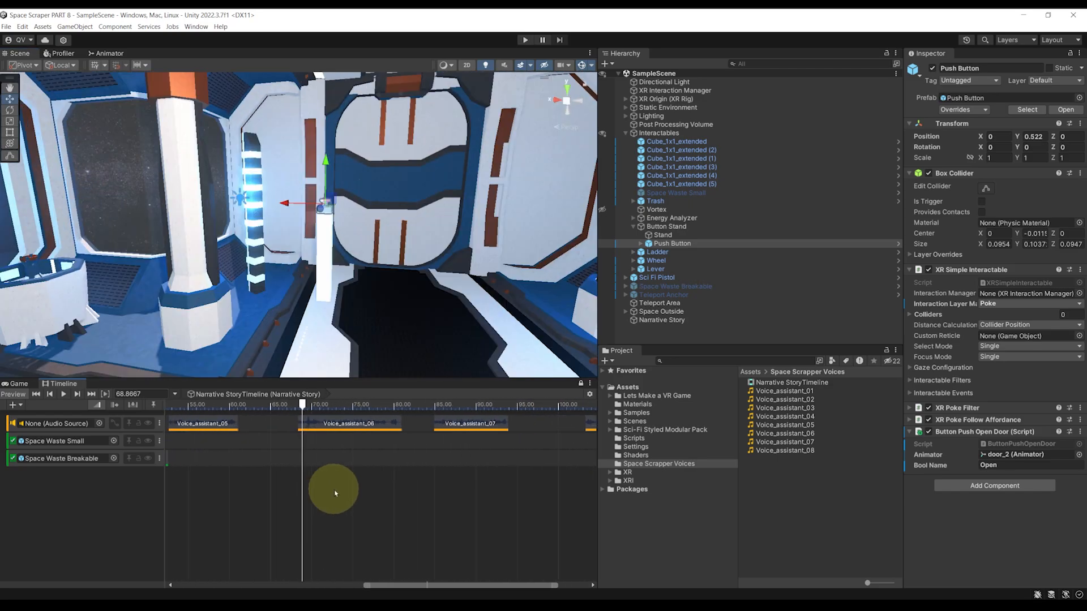
pyautogui.scroll(-2, 302, 420)
pyautogui.click(300, 405)
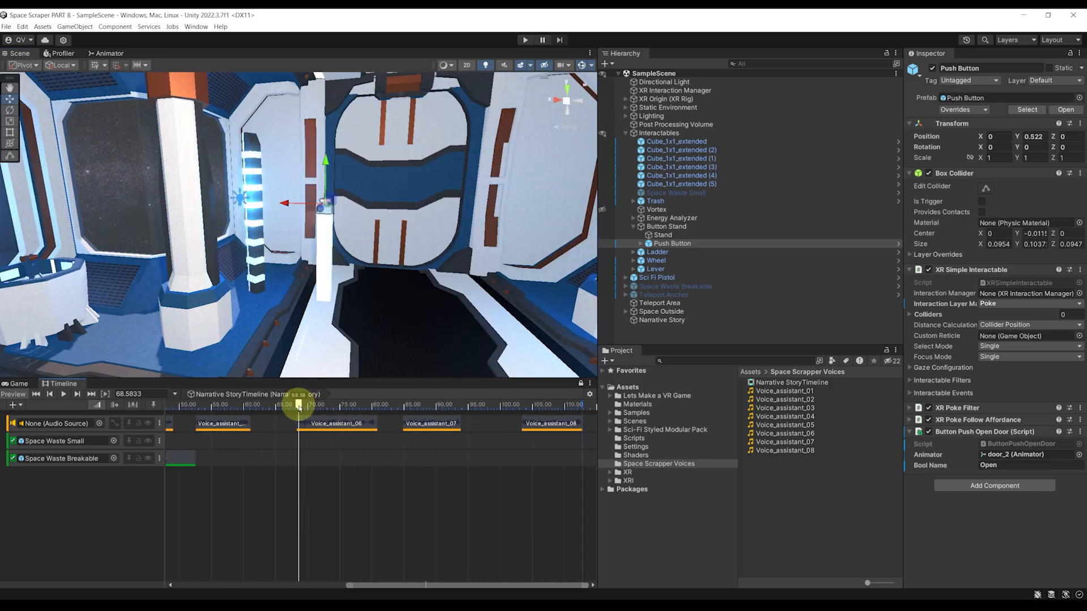
pyautogui.press('space')
pyautogui.scroll(-1, 325, 455)
pyautogui.scroll(-1, 327, 458)
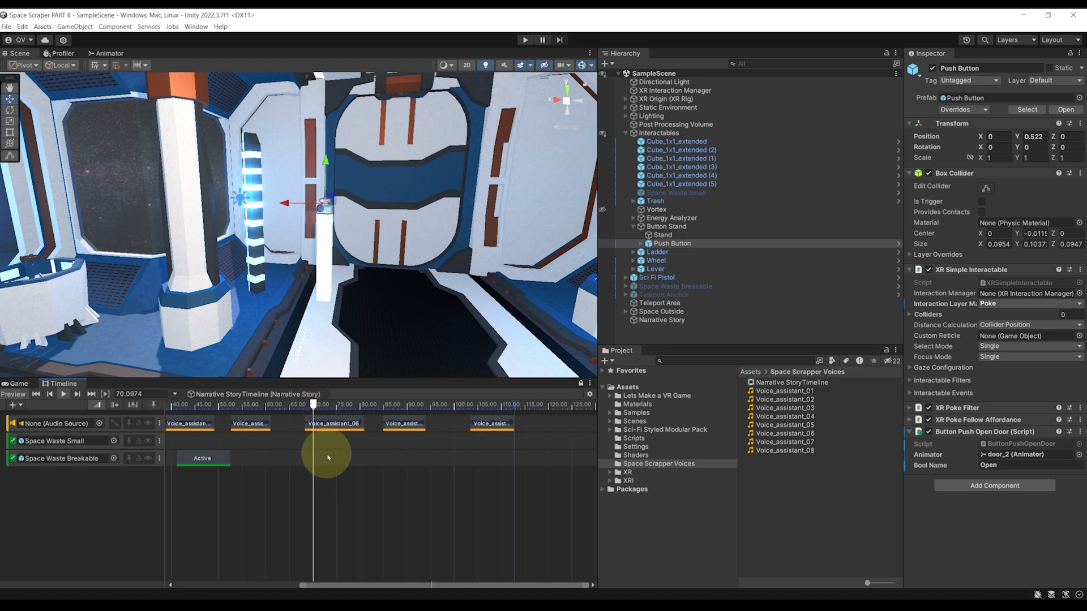
pyautogui.scroll(3, 332, 470)
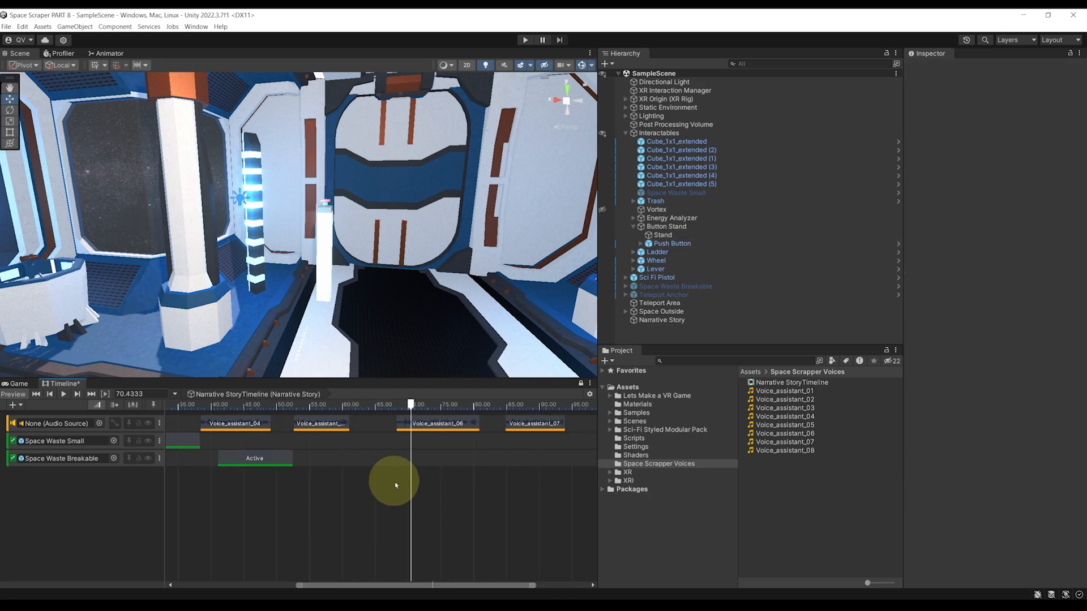
# - Add a Signal Track to the timeline and place a Signal Emitter on it at 70.3 s, during Voice_assistant_06
pyautogui.rightClick(396, 485)
pyautogui.click(428, 551)
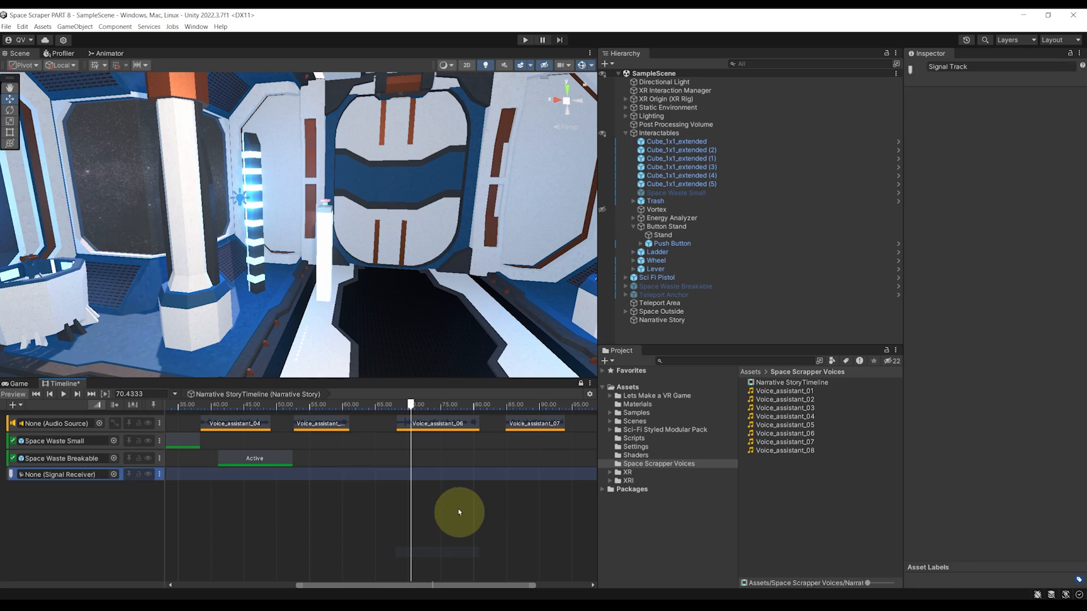
pyautogui.scroll(5, 400, 498)
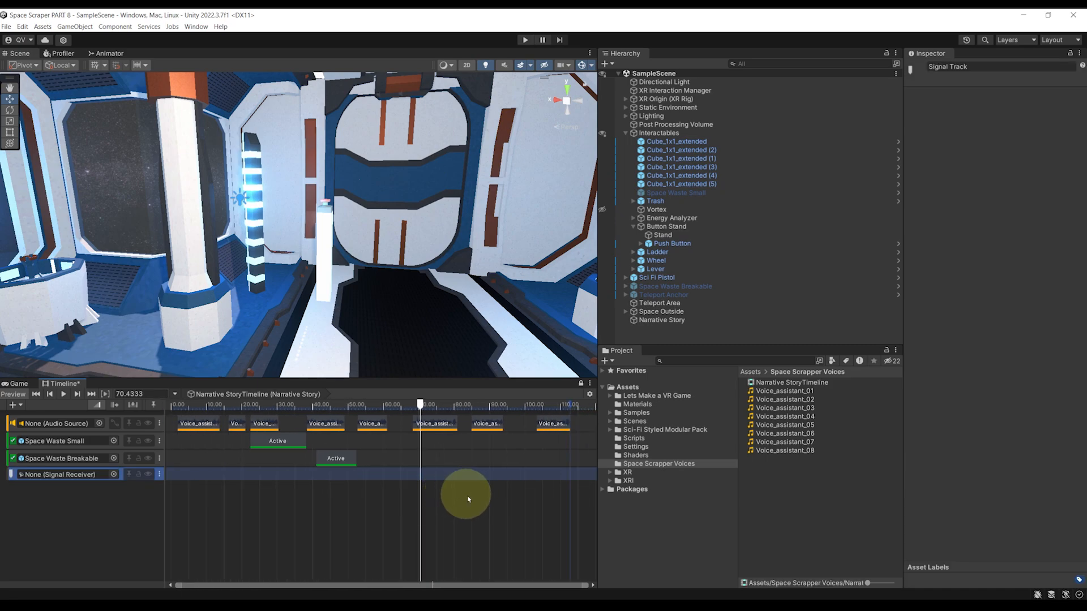
pyautogui.rightClick(368, 477)
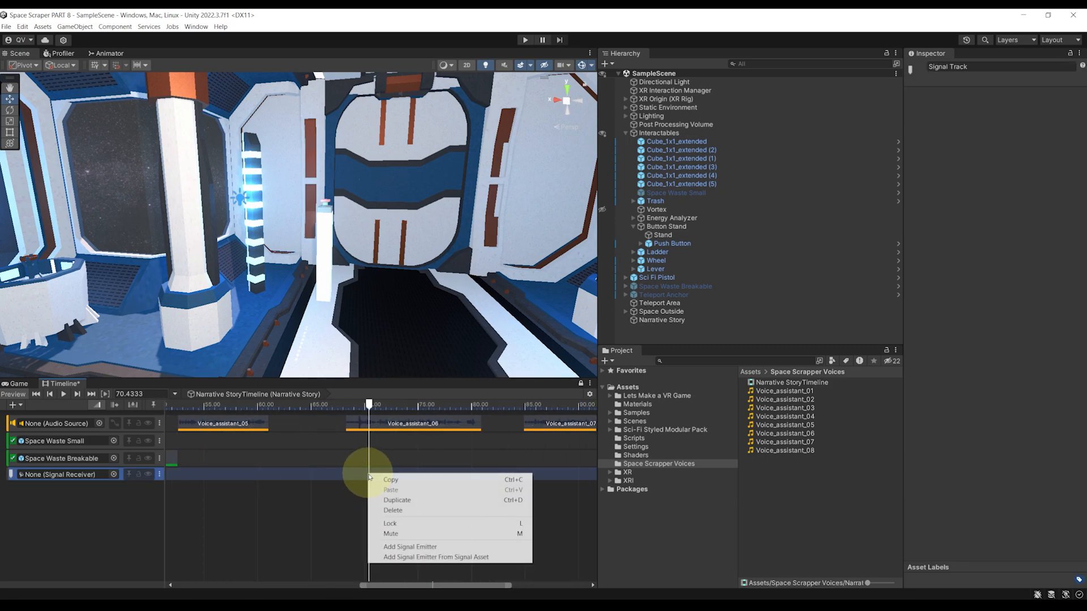
pyautogui.click(420, 547)
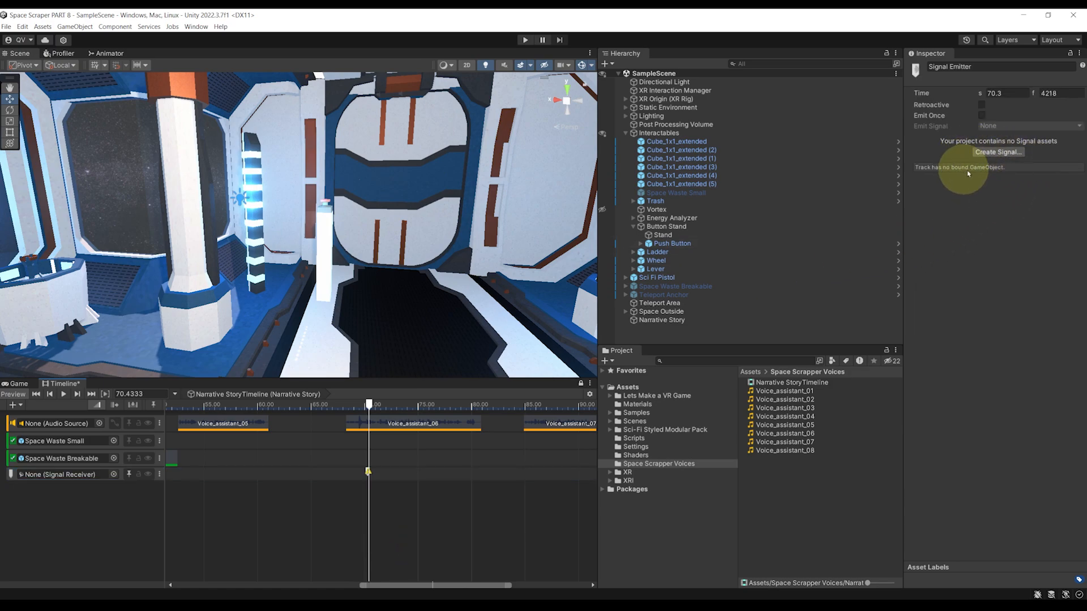
# - Create a signal asset named Door Unlock for the Signal Emitter to emit
pyautogui.click(1008, 153)
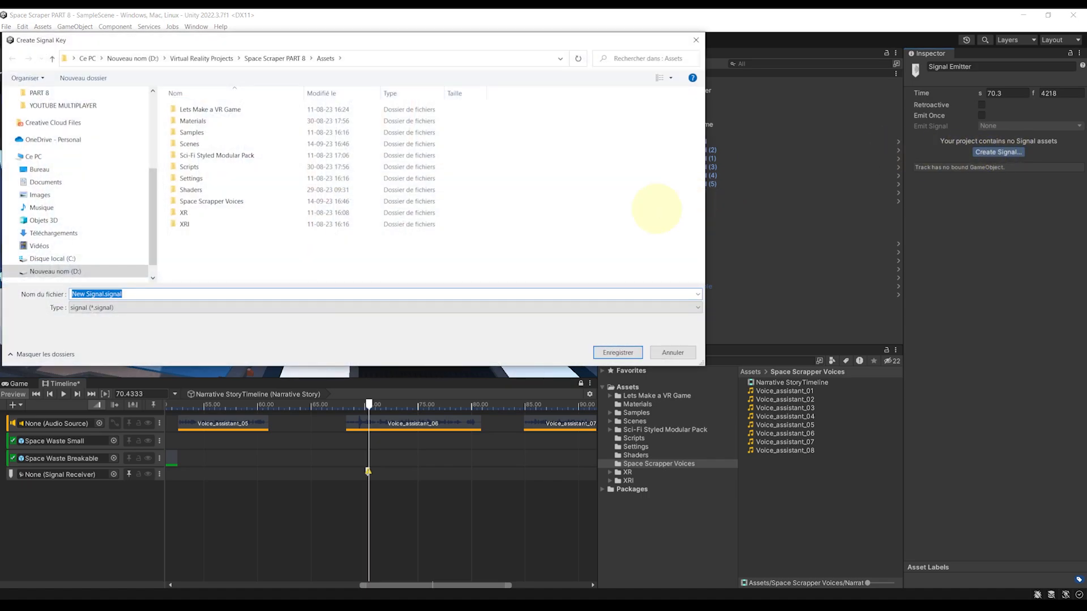
pyautogui.write('Door Unlock')
pyautogui.press('Return')
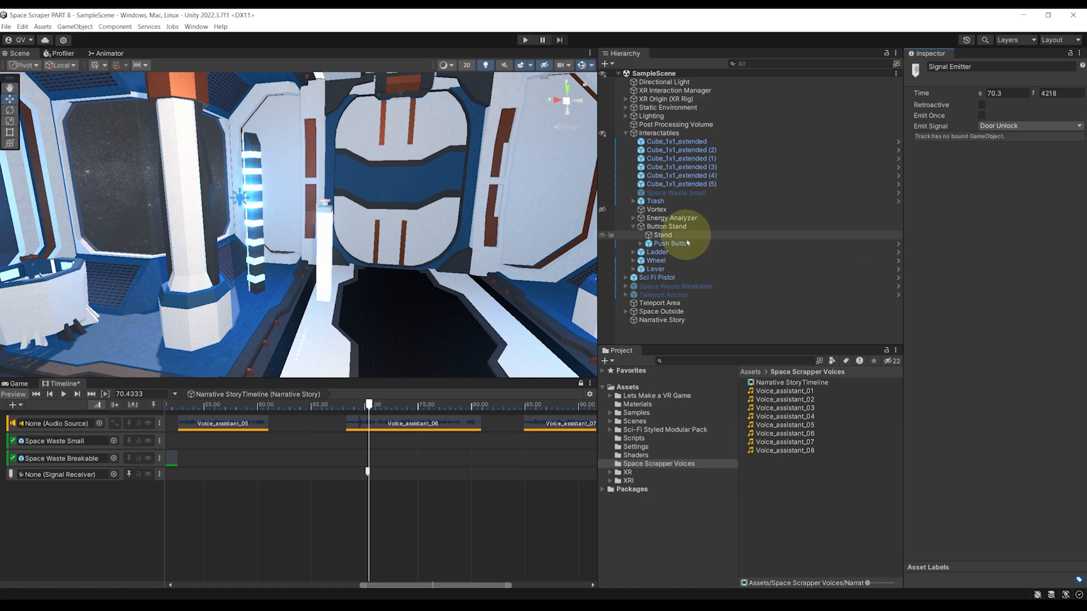
# - Add a Signal Receiver component to the Push Button on the Button Stand
pyautogui.moveTo(391, 247); pyautogui.dragTo(339, 255, button='right')
pyautogui.click(657, 245)
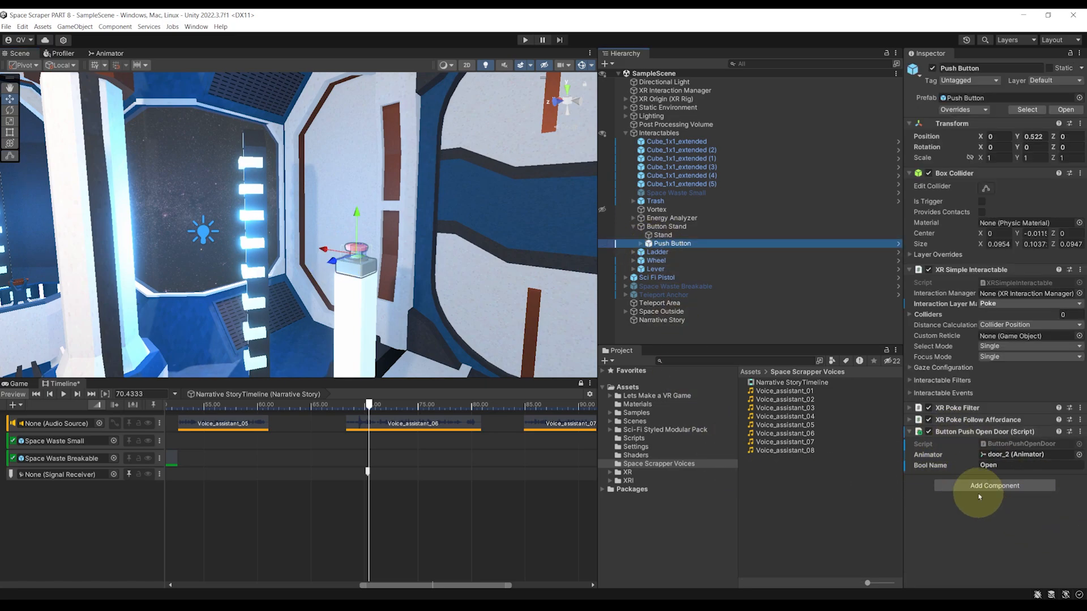
pyautogui.click(999, 486)
pyautogui.write('Sign')
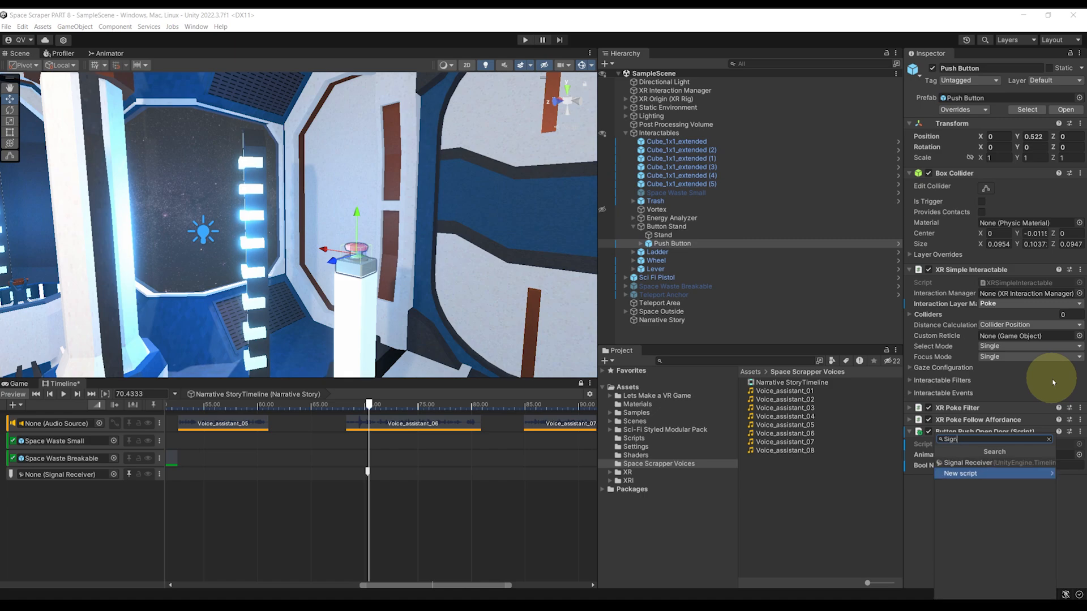
pyautogui.write('al')
pyautogui.press('Return')
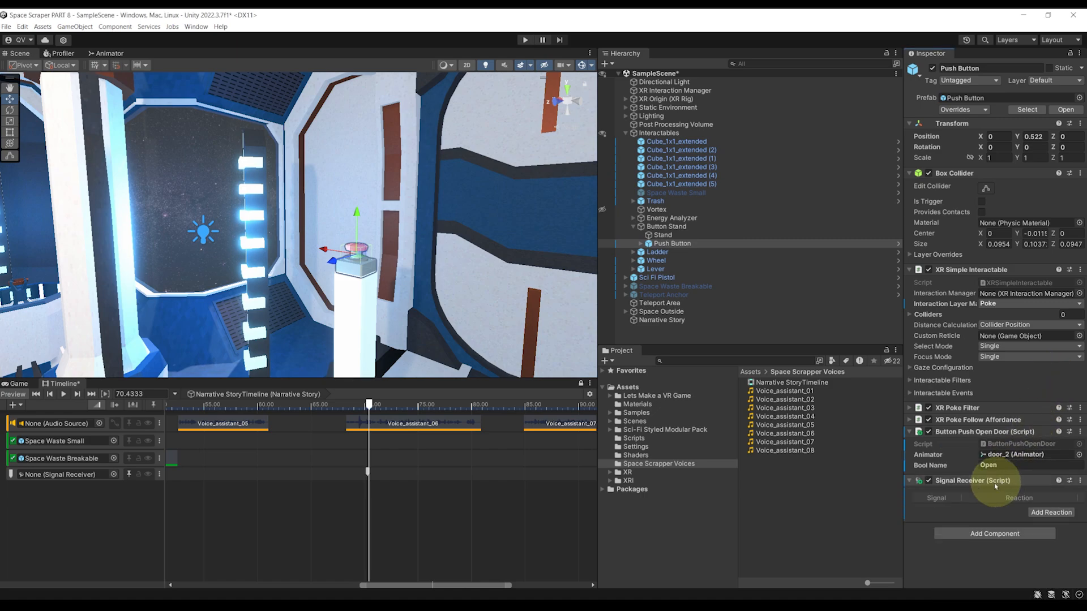
# - Add a reaction for the Door Unlock signal to the Signal Receiver and bind the receiver to the timeline's Signal Track
pyautogui.click(1051, 512)
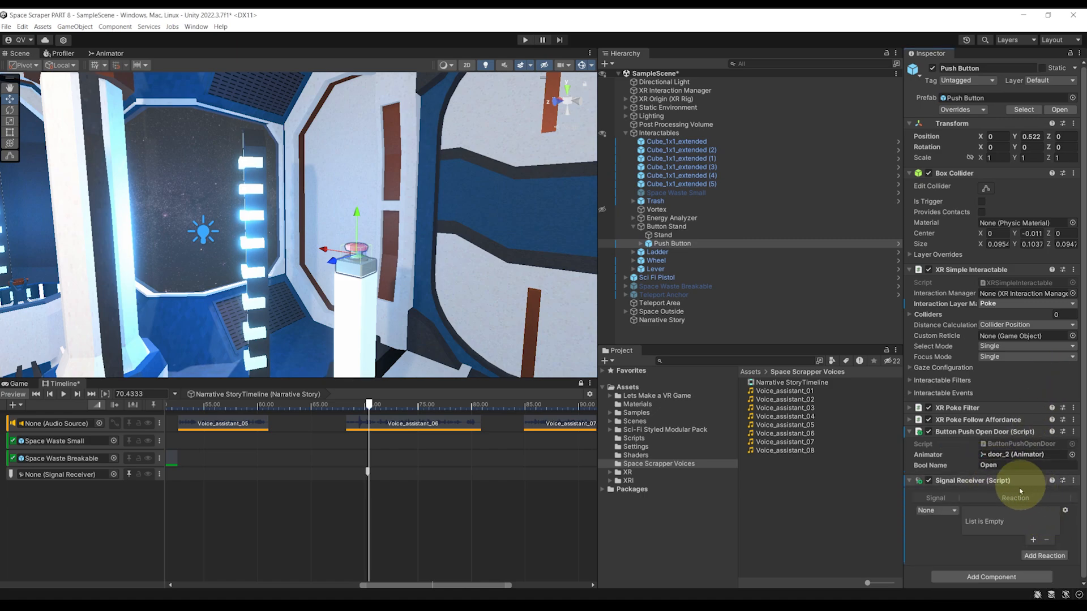
pyautogui.click(936, 509)
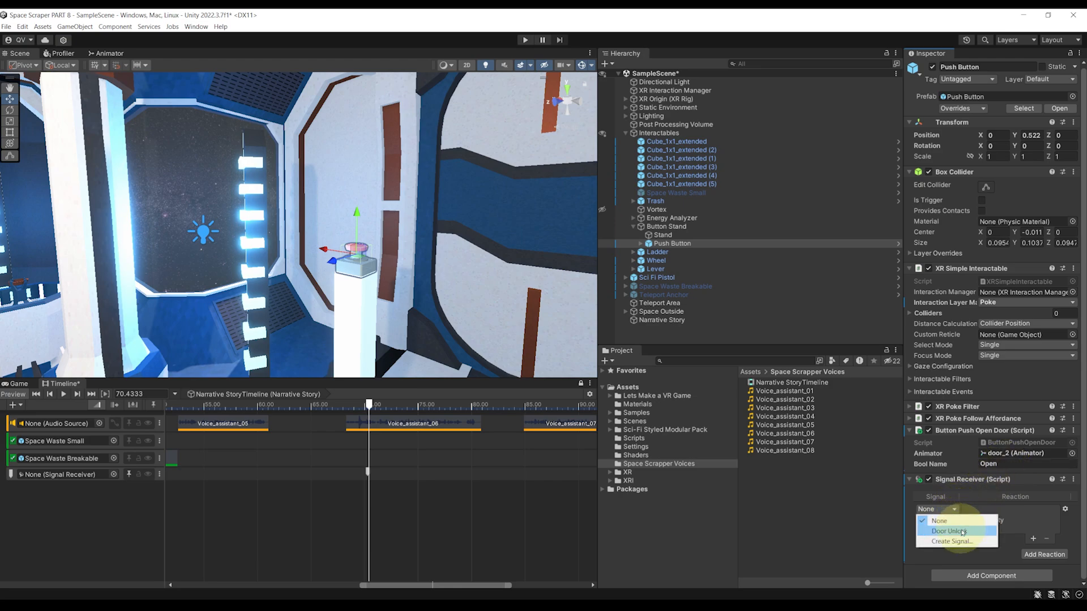
pyautogui.click(964, 535)
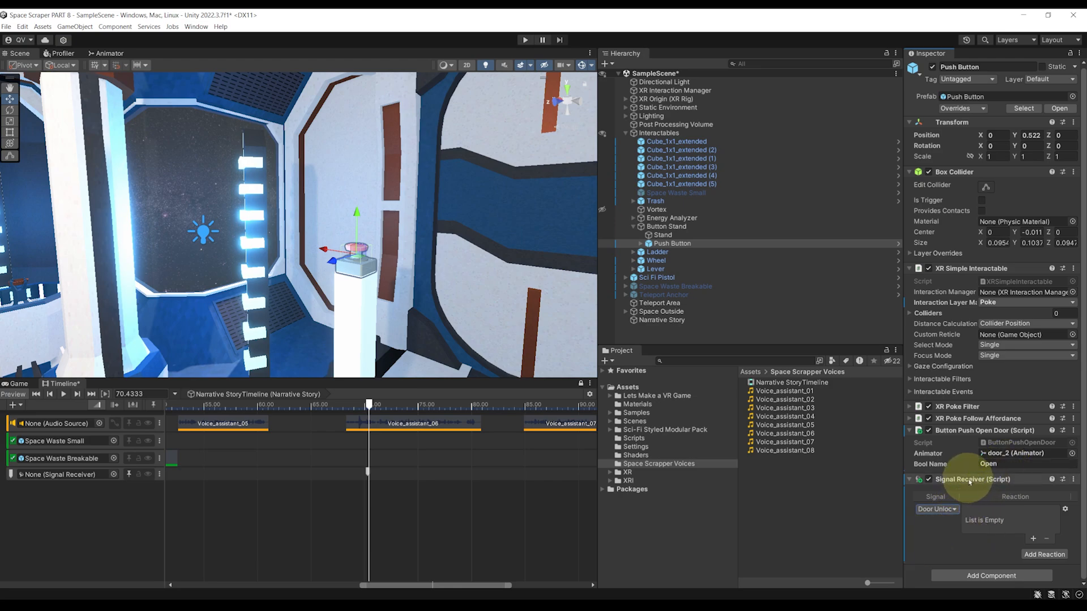
pyautogui.moveTo(969, 481); pyautogui.dragTo(68, 475)
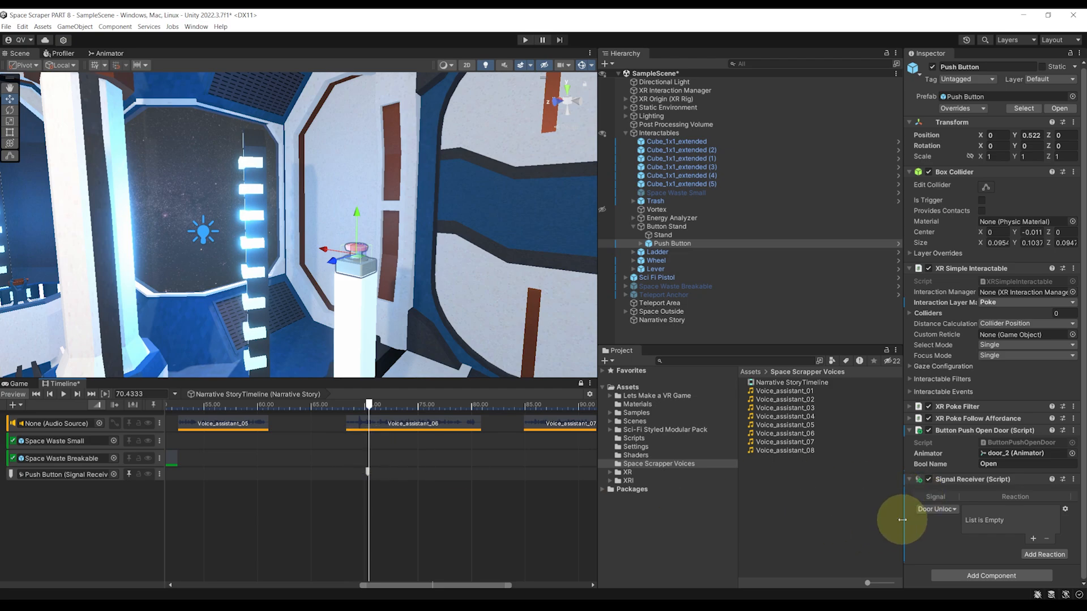
# - Make the Door Unlock reaction set ButtonPushOpenDoor.enabled to true on the Push Button
pyautogui.click(1033, 541)
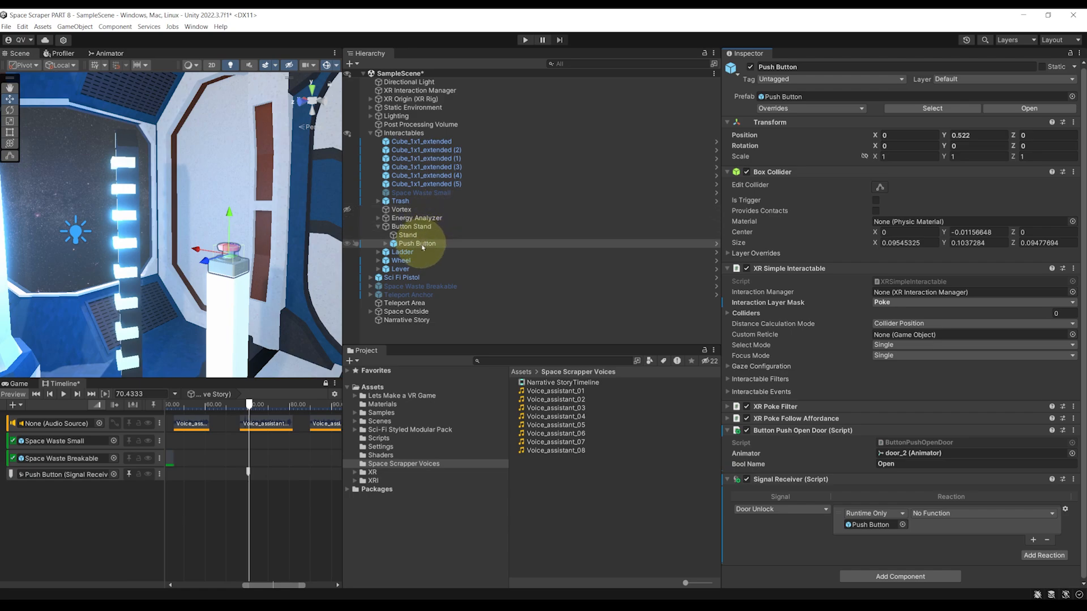
pyautogui.moveTo(417, 244); pyautogui.dragTo(866, 524)
pyautogui.click(940, 514)
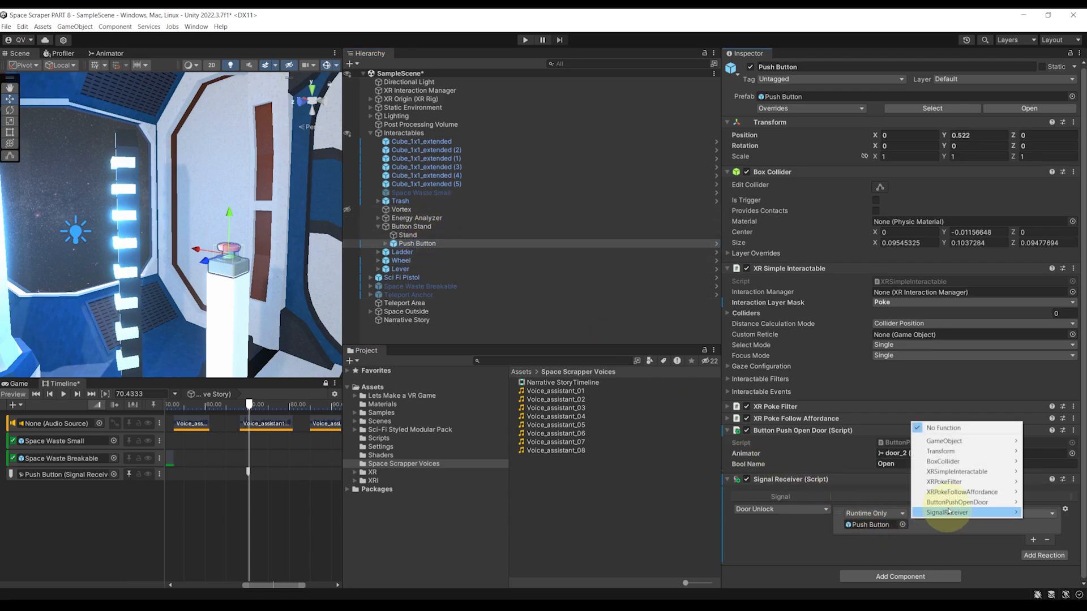
pyautogui.moveTo(949, 508)
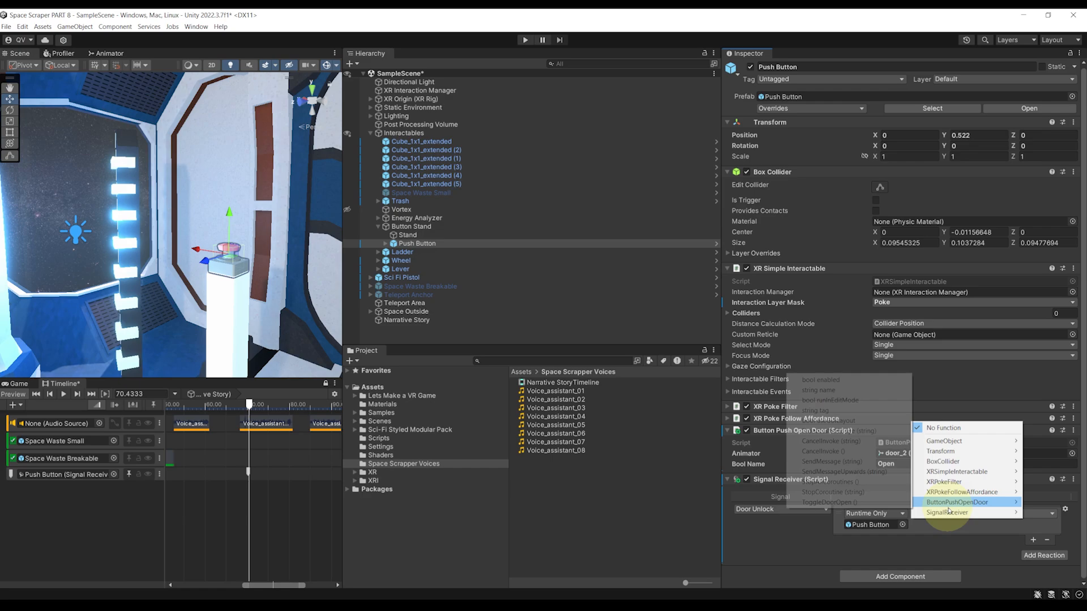
pyautogui.click(820, 380)
pyautogui.click(913, 525)
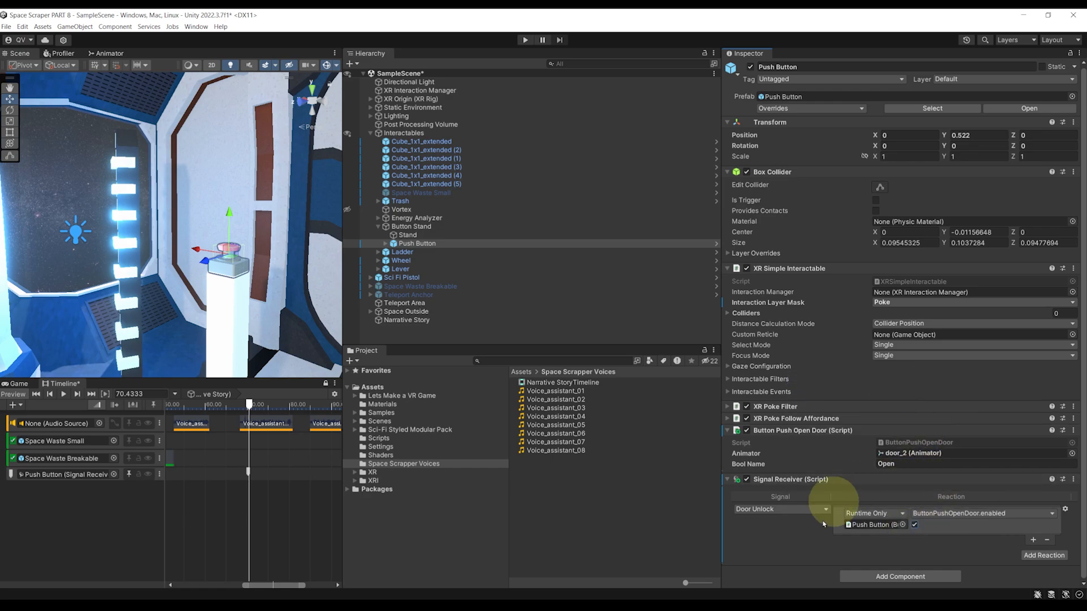
# - Disable the Button Push Open Door script on the Push Button and save the scene
pyautogui.click(746, 431)
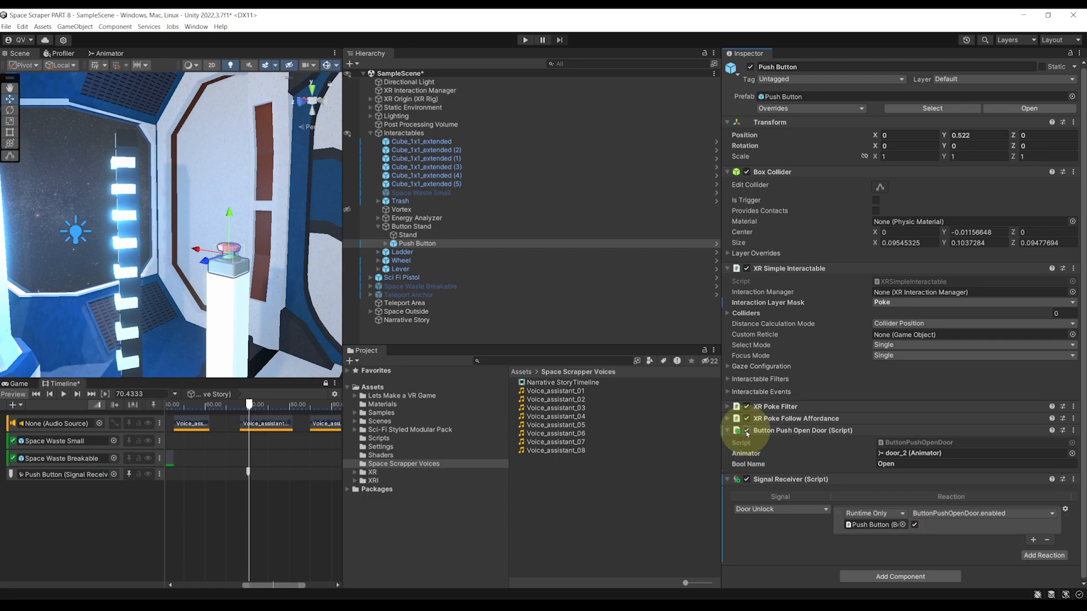
pyautogui.hotkey('ctrl', 's')
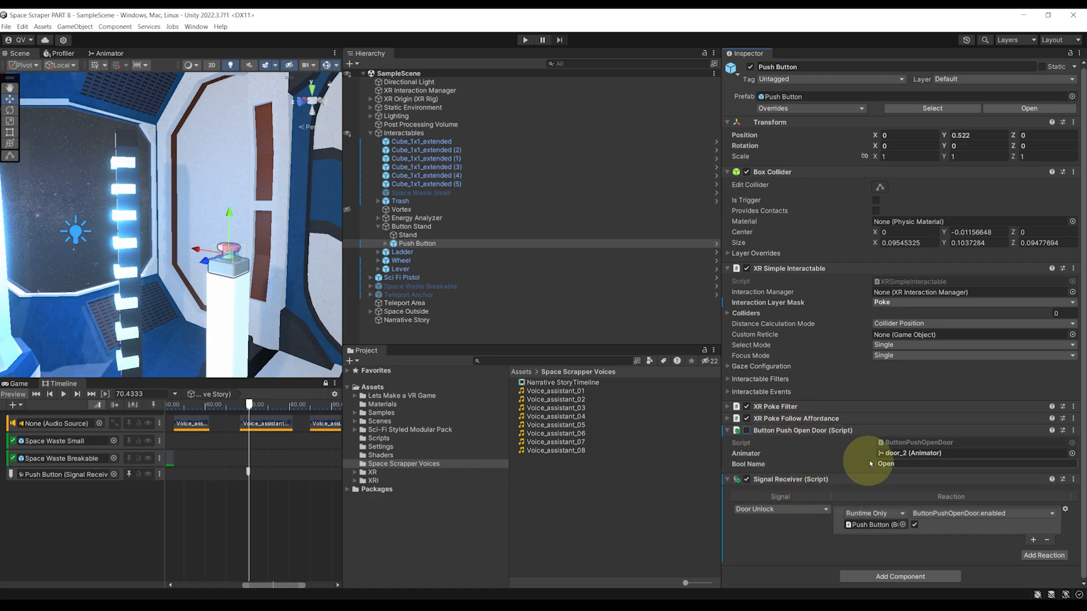
# - Review the timeline's voice clips, the Space Waste Breakable activation clip and the Door Unlock signal emitter
pyautogui.press('w')
pyautogui.moveTo(219, 250); pyautogui.dragTo(230, 291, button='right')
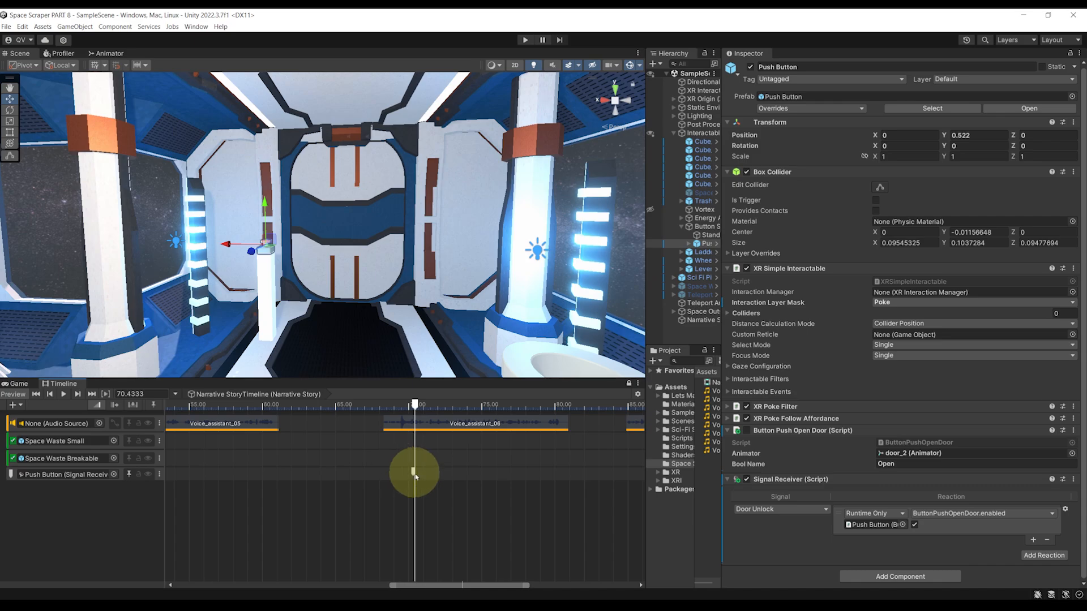
pyautogui.scroll(-10, 418, 477)
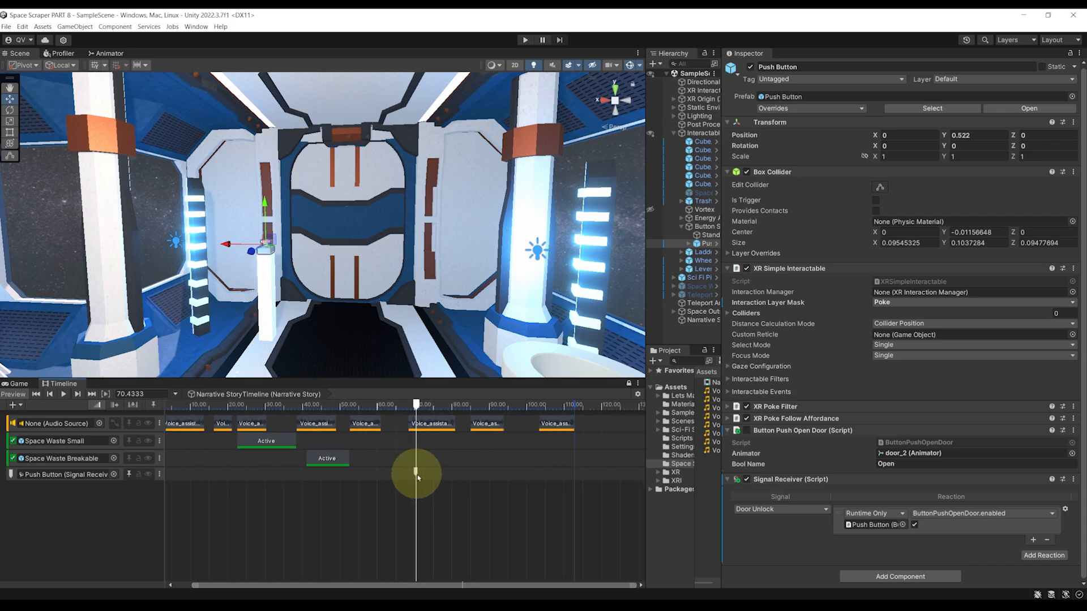
pyautogui.moveTo(303, 587); pyautogui.dragTo(181, 595)
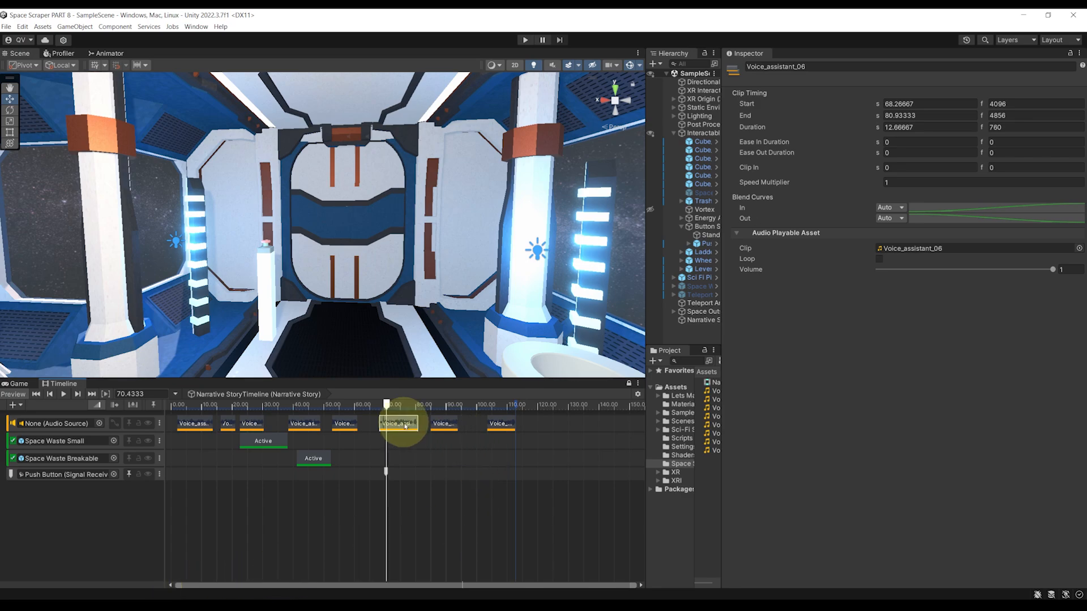
pyautogui.click(309, 465)
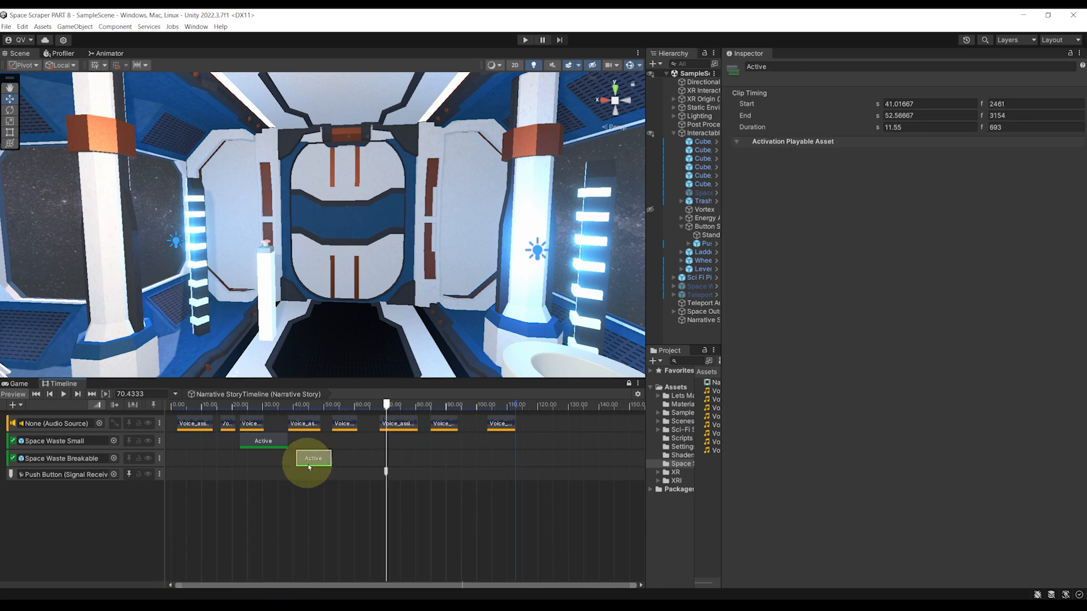
pyautogui.click(386, 472)
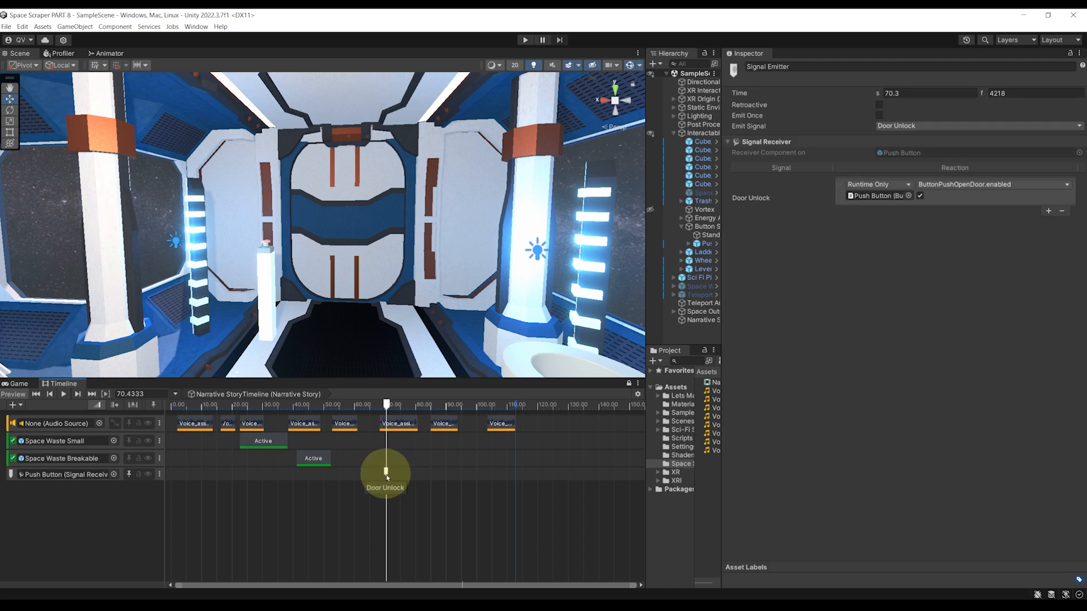
# - Select Vortex (1) among the asteroids outside the ship and examine it through the cockpit window
pyautogui.moveTo(416, 250)
pyautogui.mouseDown(button='right')
pyautogui.moveTo(433, 225)
pyautogui.moveTo(434, 256)
pyautogui.mouseUp(button='right')
pyautogui.press('w')
pyautogui.press('s')
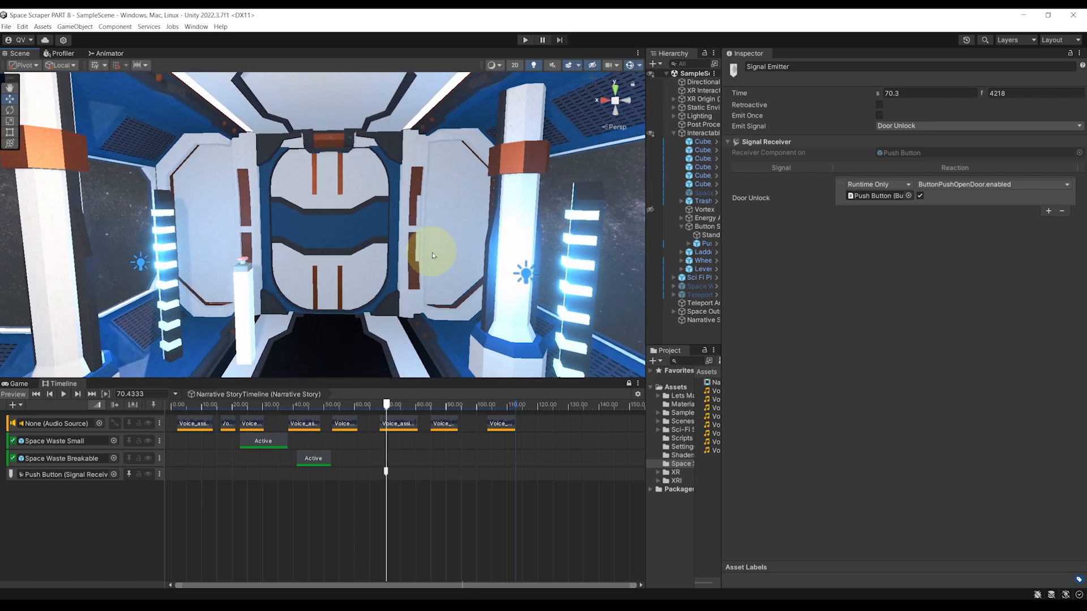
pyautogui.scroll(-3, 344, 227)
pyautogui.moveTo(340, 230); pyautogui.dragTo(343, 230, button='middle')
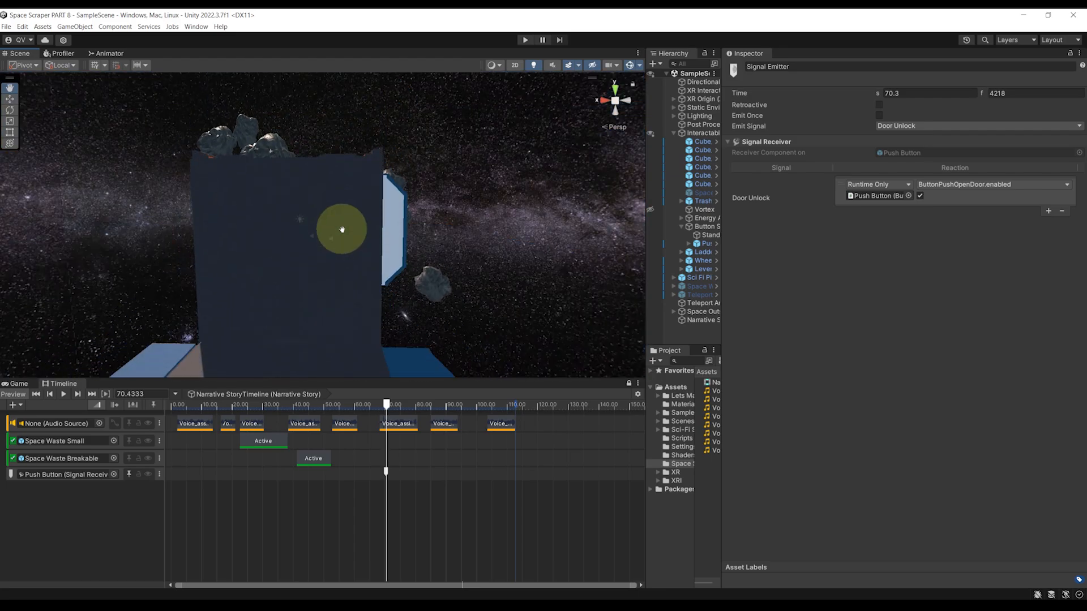
pyautogui.press('w')
pyautogui.moveTo(342, 230); pyautogui.dragTo(308, 240, button='right')
pyautogui.press('w')
pyautogui.click(305, 242)
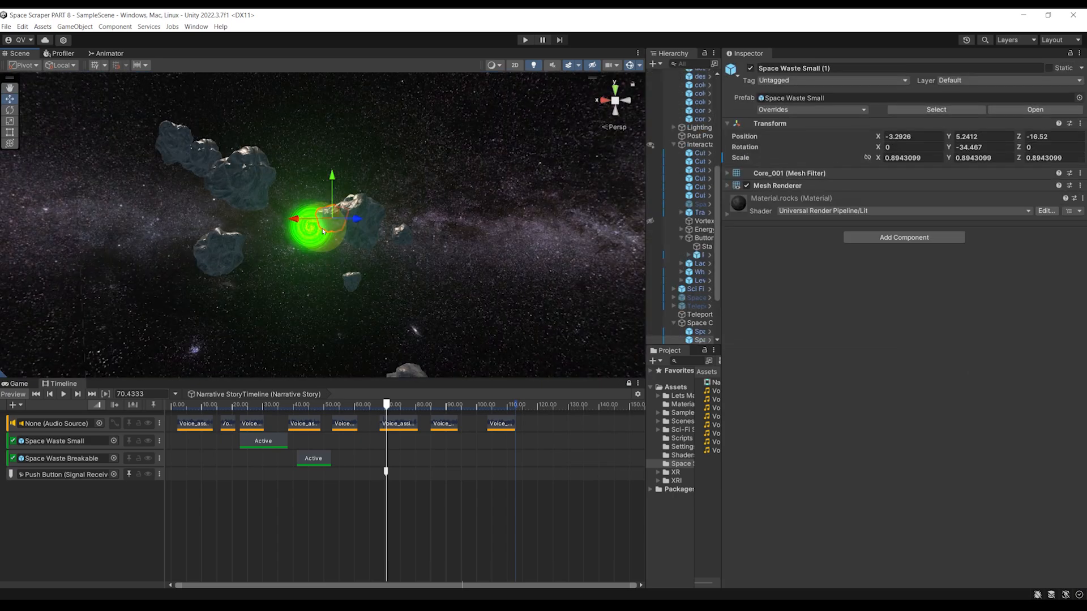
pyautogui.click(305, 243)
pyautogui.moveTo(382, 258); pyautogui.dragTo(363, 279, button='right')
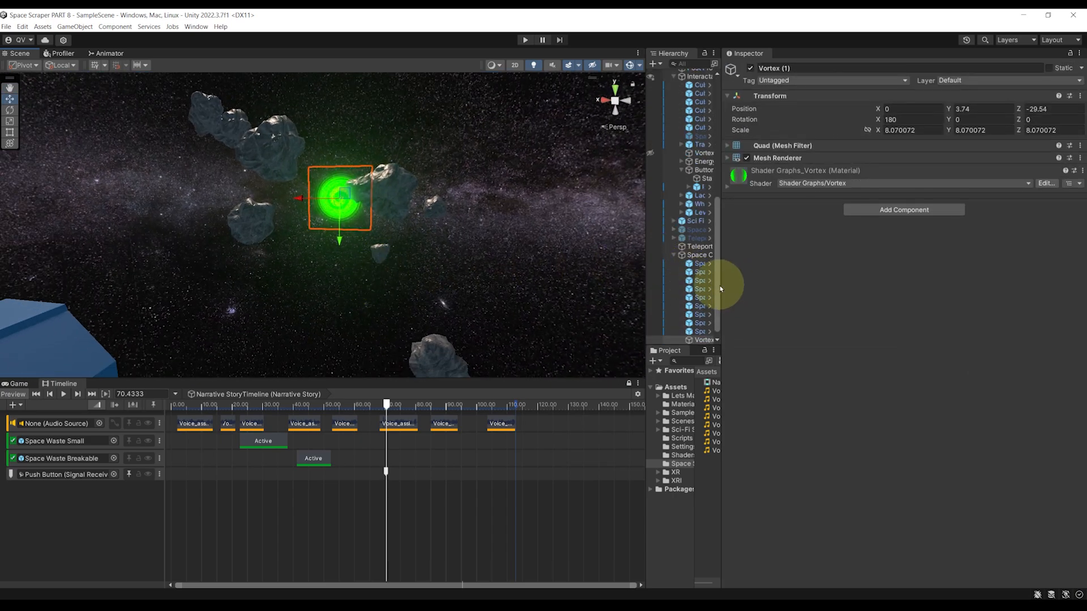
pyautogui.moveTo(722, 284); pyautogui.dragTo(920, 286)
pyautogui.moveTo(308, 237); pyautogui.dragTo(313, 230, button='middle')
pyautogui.moveTo(375, 218); pyautogui.dragTo(141, 369, button='right')
pyautogui.moveTo(444, 255); pyautogui.dragTo(436, 376, button='right')
# - Play the timeline from the start of Voice_assistant_07 and leave the playhead at 94.07 s
pyautogui.click(396, 403)
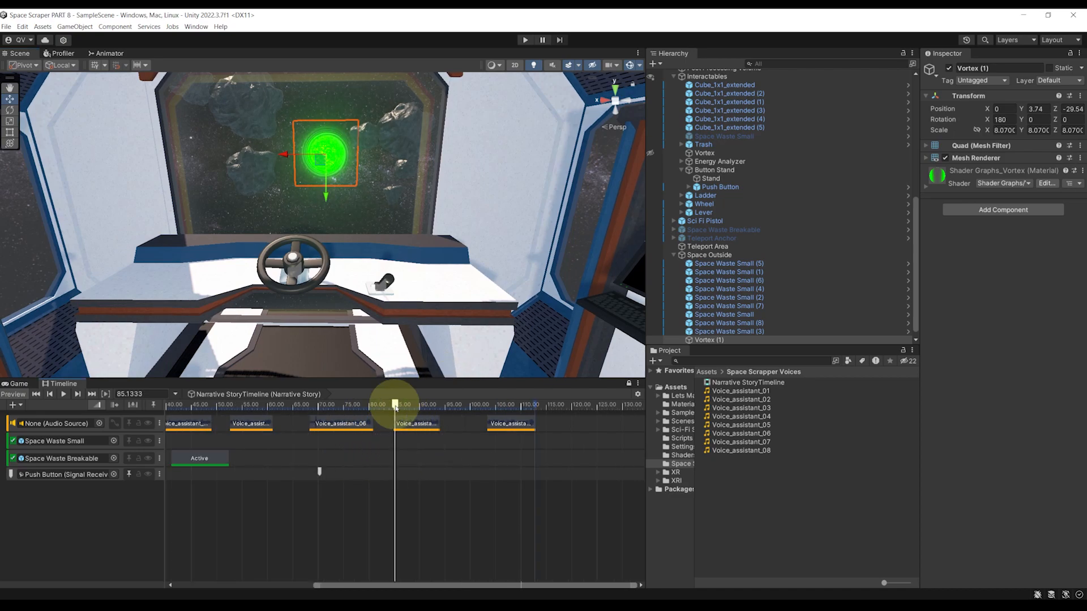
pyautogui.scroll(4, 385, 498)
pyautogui.press('space')
pyautogui.scroll(-2, 470, 500)
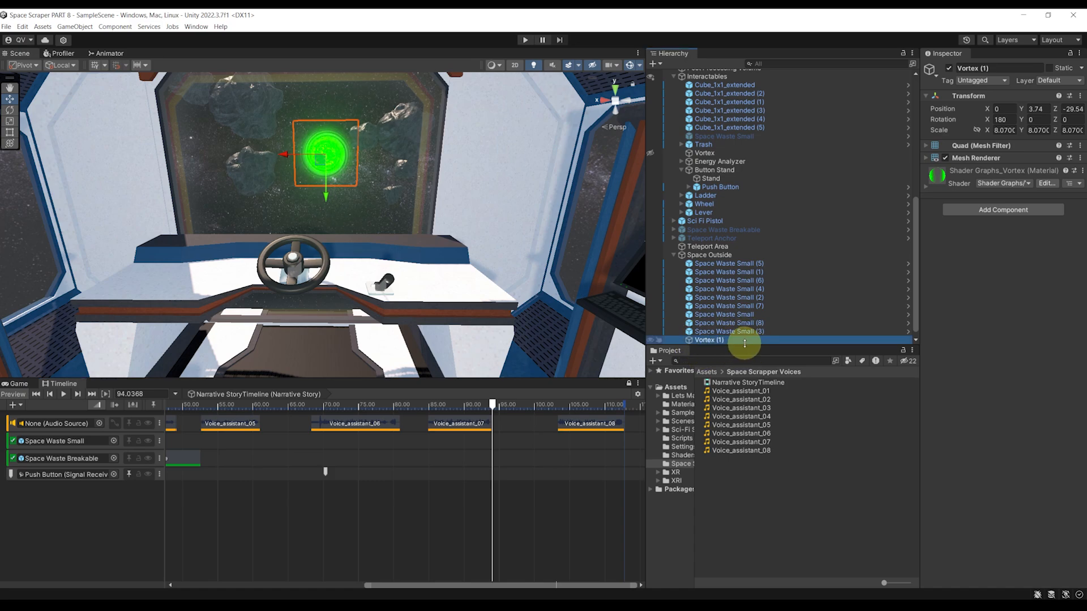
# - Add an Animation Track for Vortex (1) to the timeline, giving the object an Animator
pyautogui.moveTo(744, 343); pyautogui.dragTo(746, 376)
pyautogui.click(715, 364)
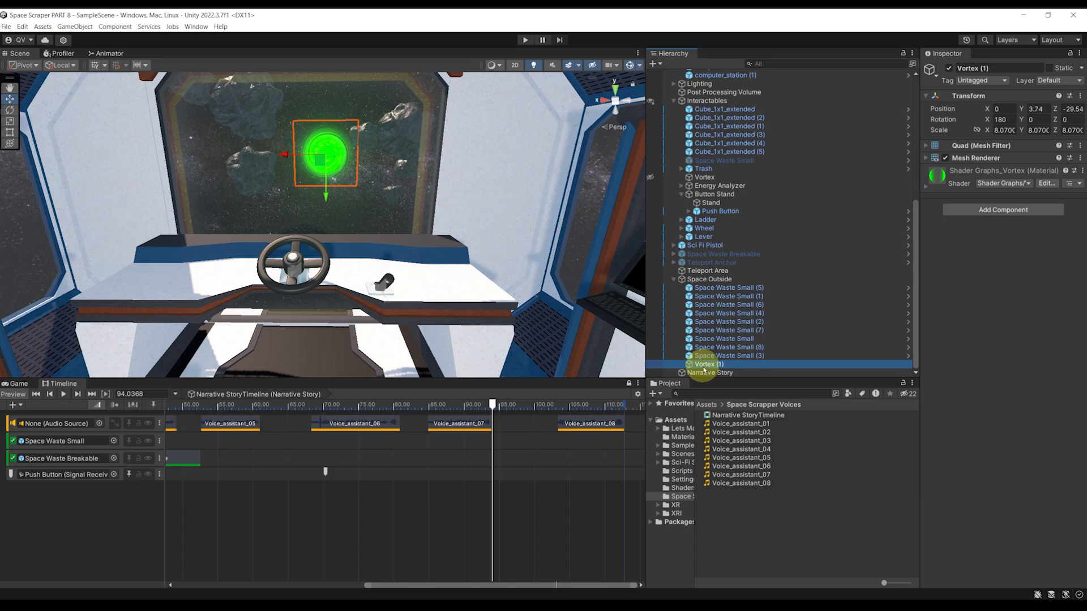
pyautogui.moveTo(129, 501); pyautogui.dragTo(111, 514)
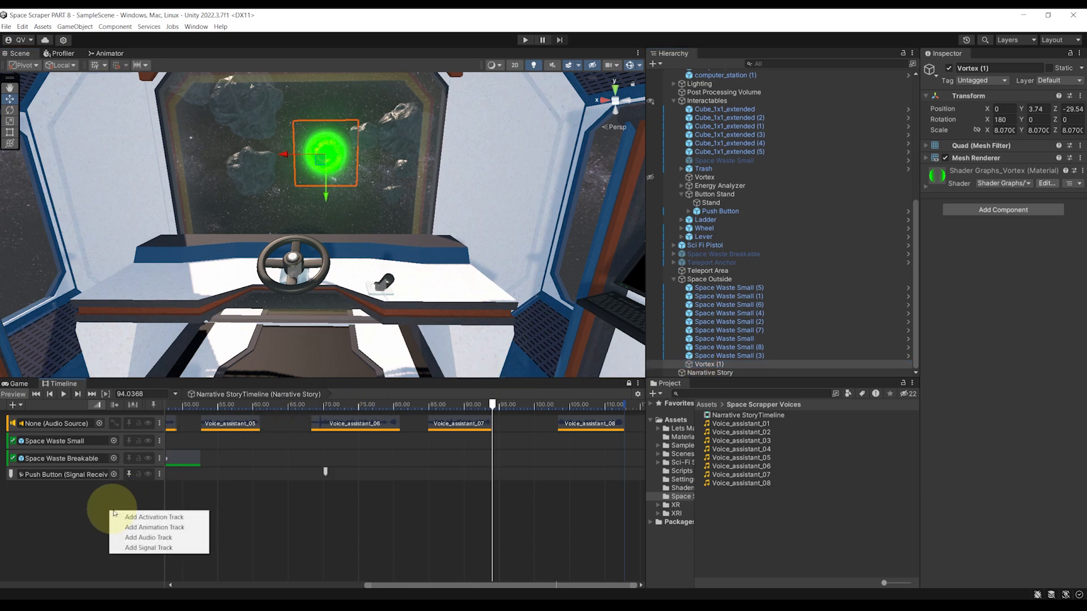
pyautogui.click(172, 527)
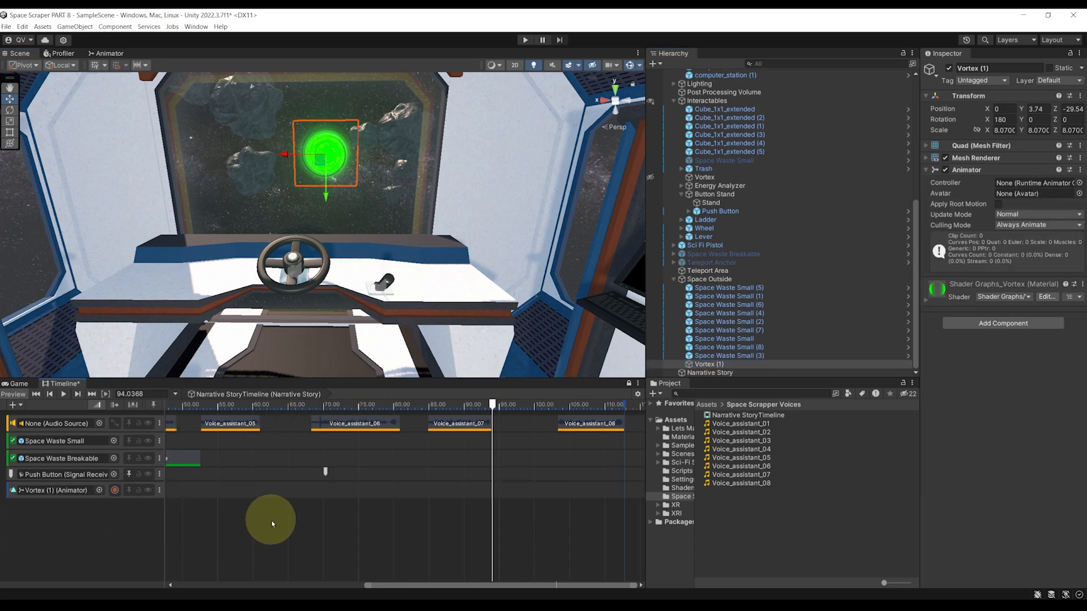
# - Start recording on the Vortex (1) track and key its X, Y and Z scale at 0 at 85.15 s, near the start of Voice_assistant_07
pyautogui.scroll(-2, 272, 521)
pyautogui.scroll(7, 368, 539)
pyautogui.click(405, 405)
pyautogui.scroll(-3, 405, 406)
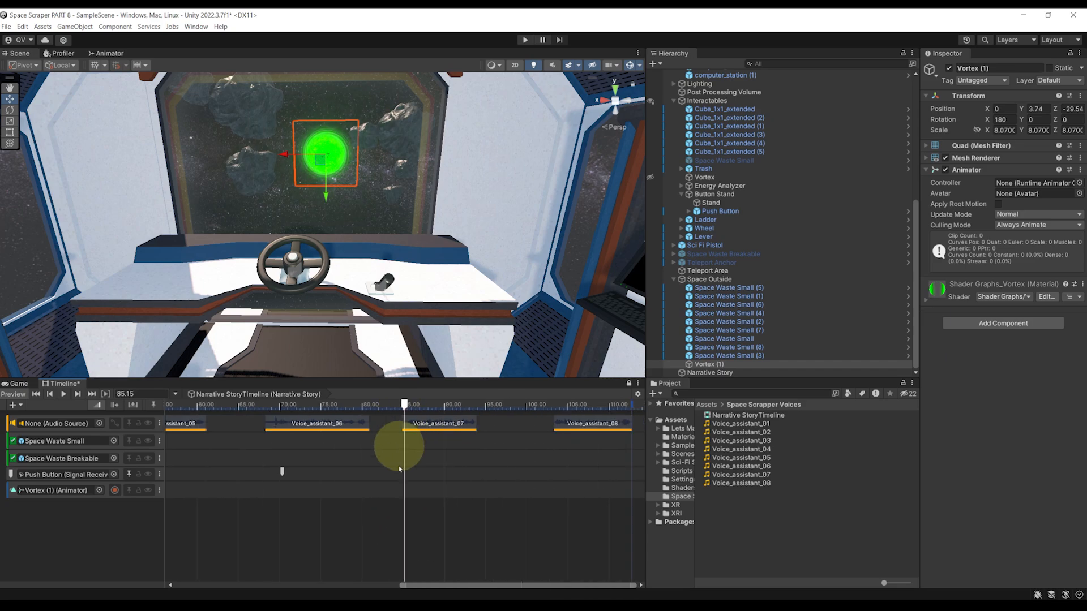
pyautogui.scroll(5, 399, 468)
pyautogui.scroll(3, 409, 484)
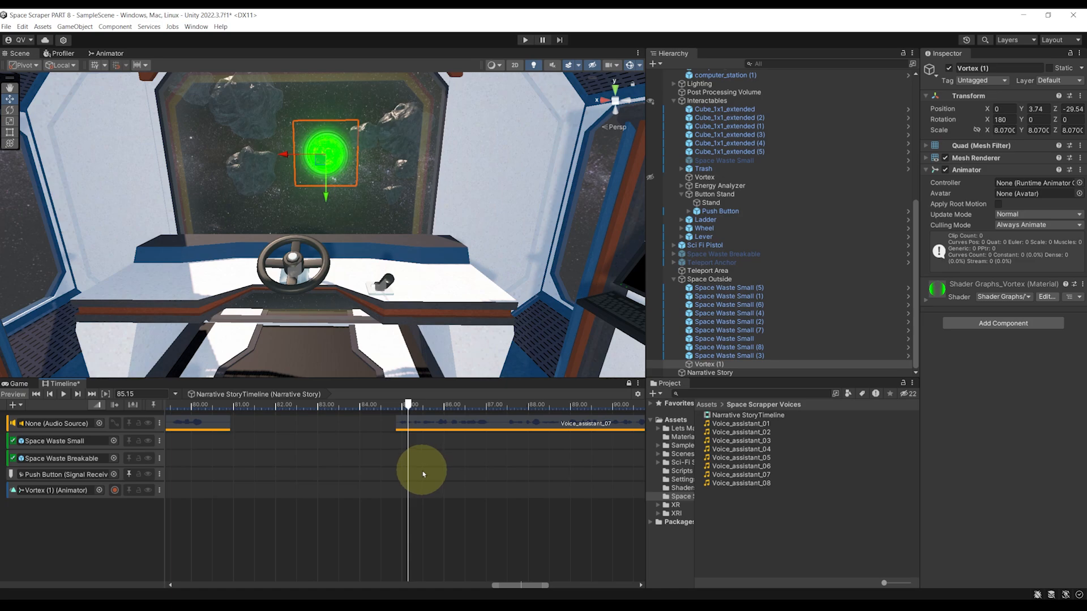
pyautogui.click(115, 491)
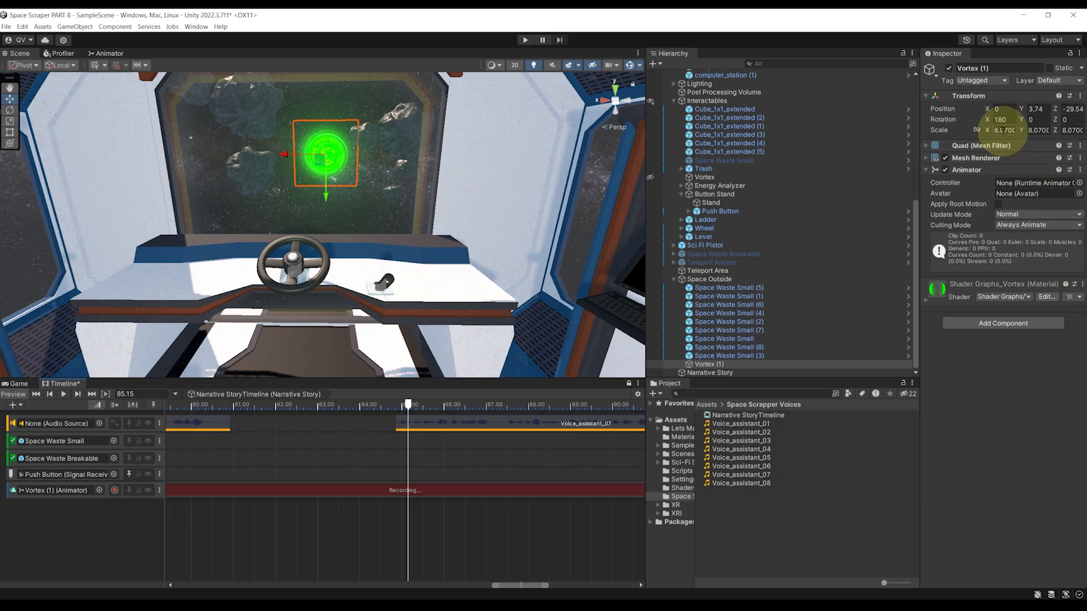
pyautogui.click(999, 130)
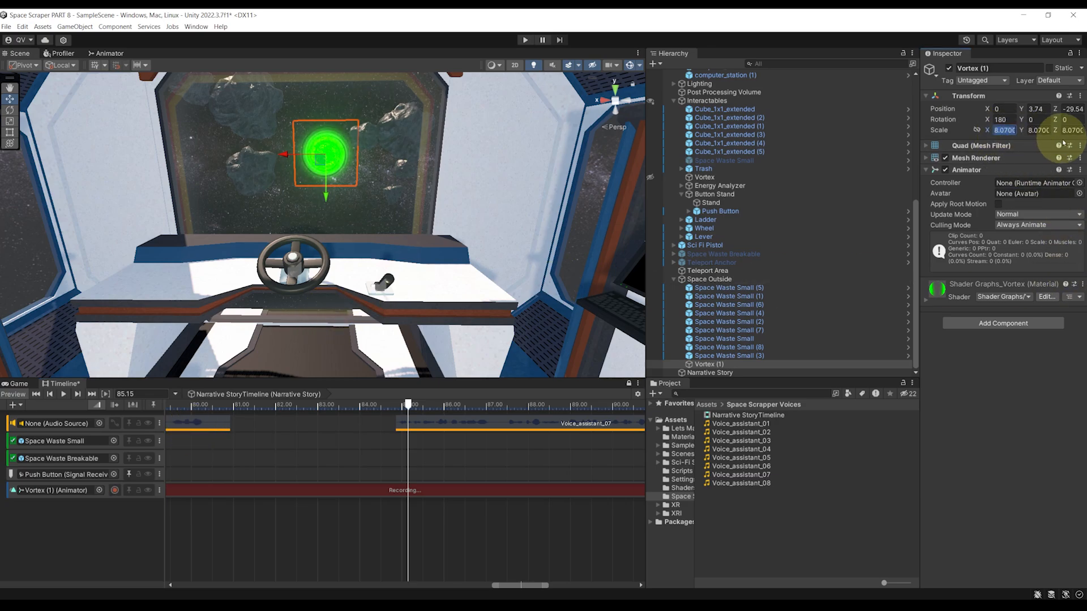
pyautogui.write('0')
pyautogui.press('Tab')
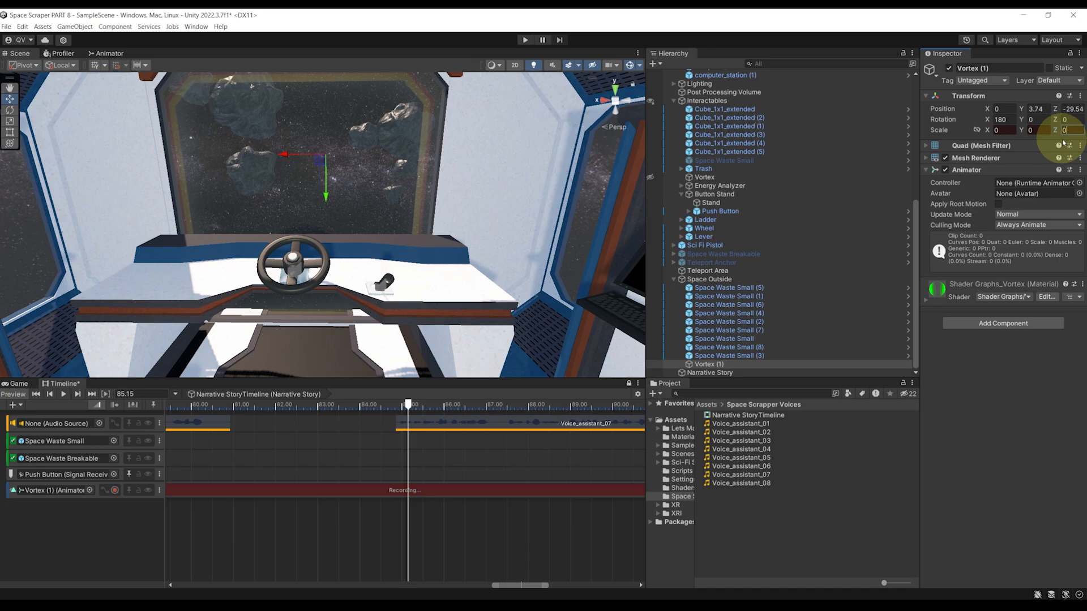
pyautogui.scroll(-3, 497, 454)
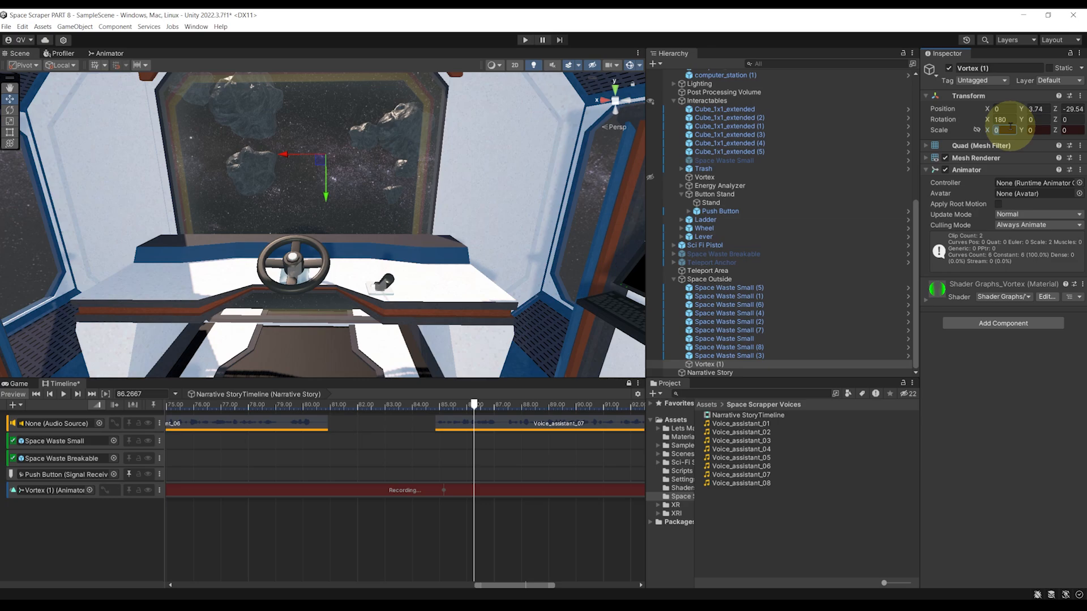
# - Key Vortex (1)'s X, Y and Z scale at 8.070072 at 86.27 s on the timeline
pyautogui.click(1040, 129)
pyautogui.write('8.070072')
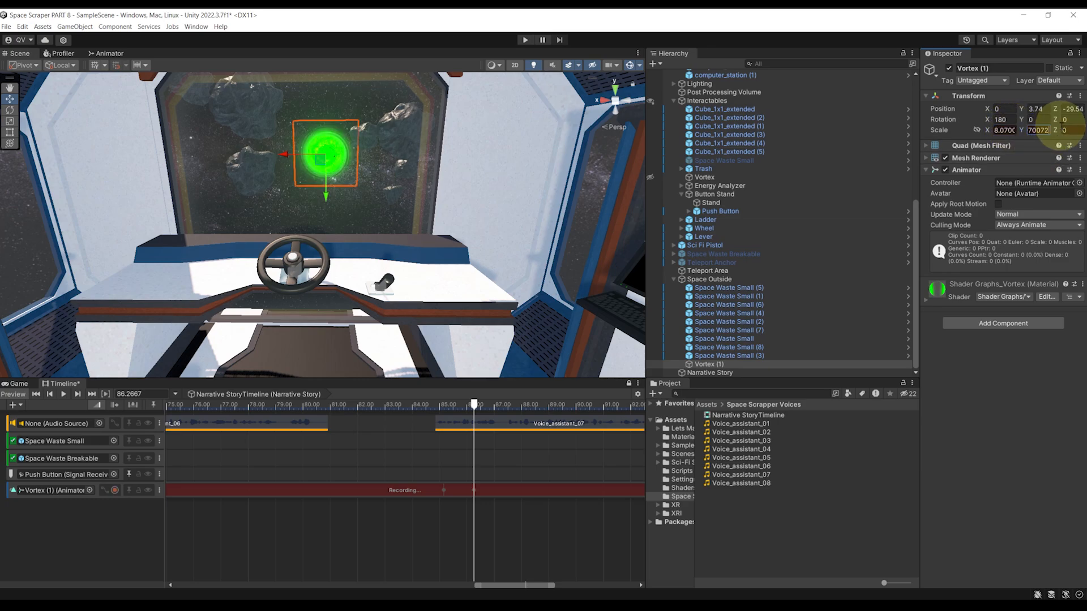
pyautogui.click(962, 356)
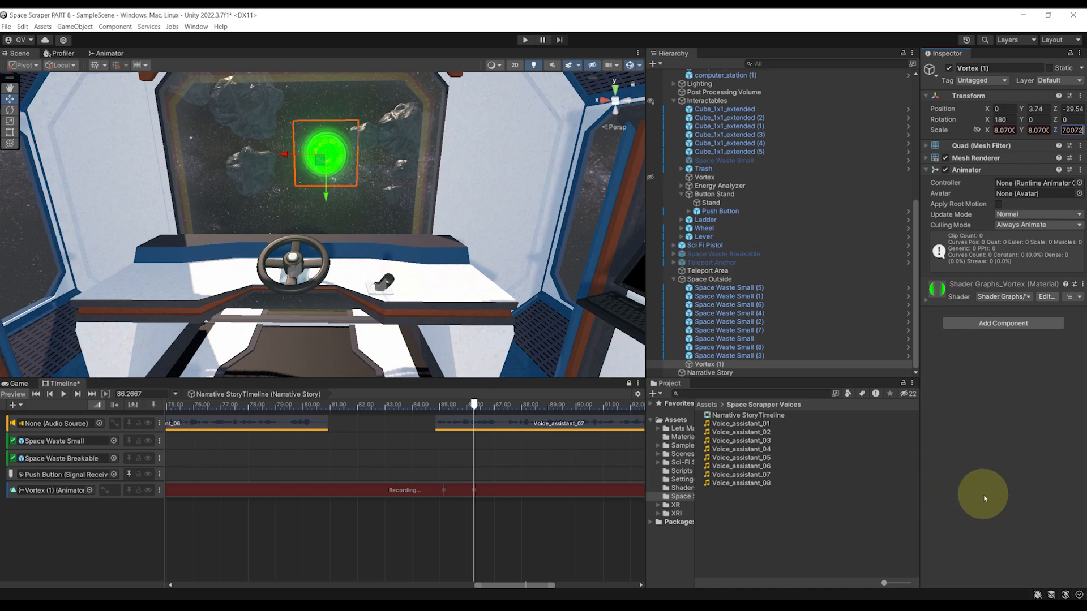
# - Convert the recorded Vortex (1) animation track to a clip track and stop recording
pyautogui.scroll(-3, 329, 526)
pyautogui.rightClick(429, 491)
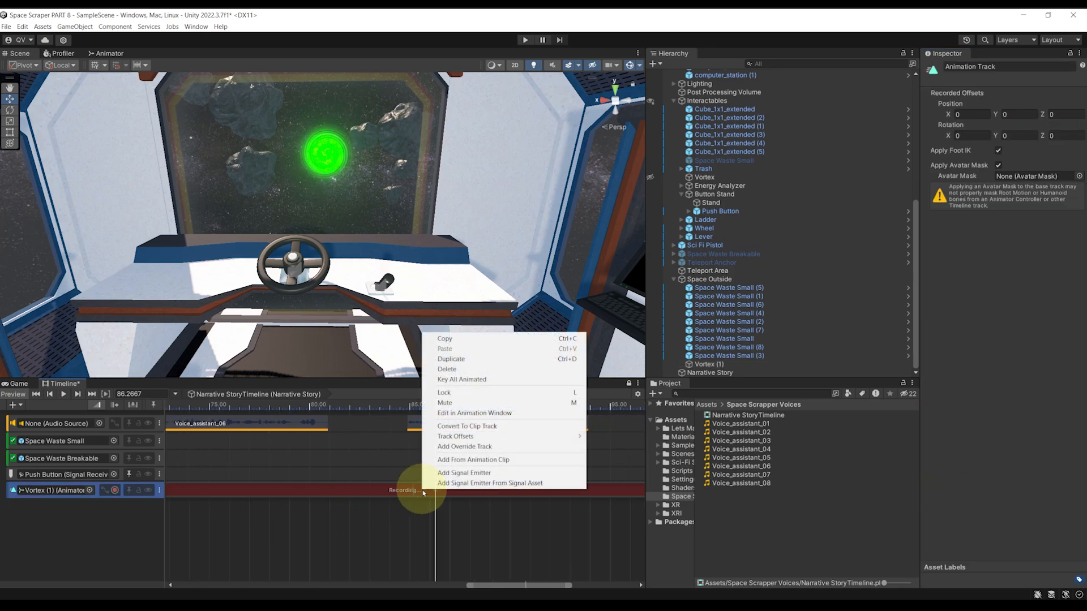
pyautogui.click(462, 429)
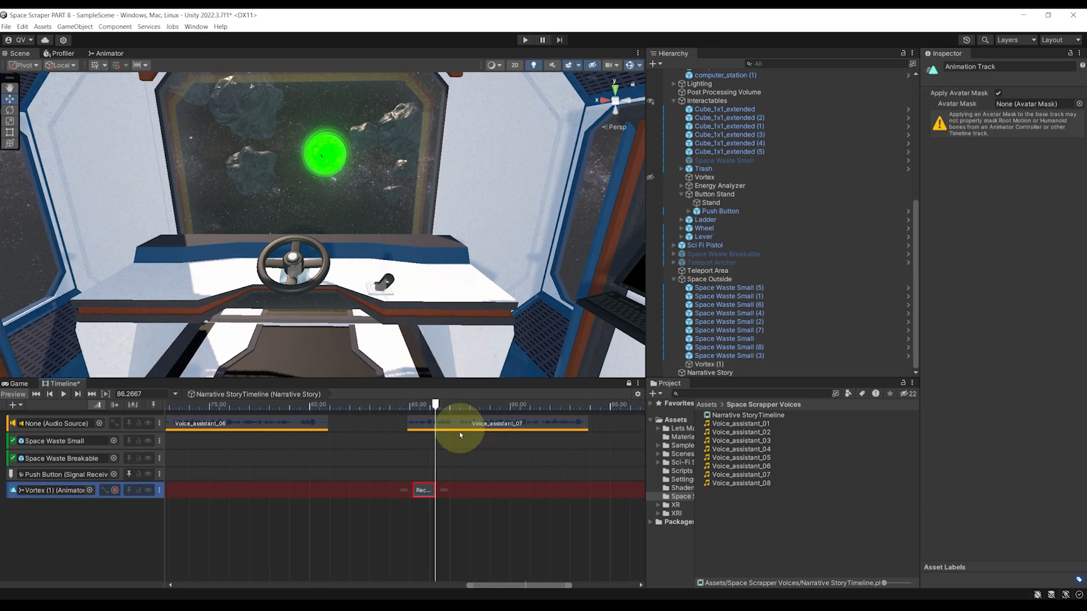
pyautogui.click(114, 491)
# - Play the timeline from the start of Voice_assistant_07 to preview the vortex animation, and review the full track layout
pyautogui.moveTo(433, 406); pyautogui.dragTo(410, 417)
pyautogui.press('space')
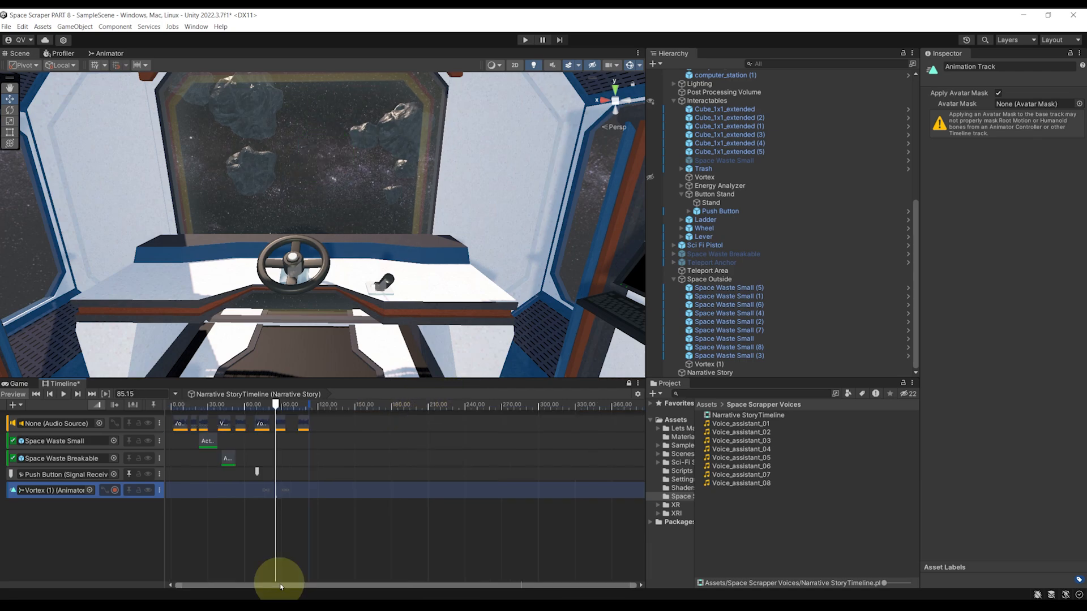
pyautogui.scroll(6, 181, 537)
pyautogui.scroll(3, 241, 534)
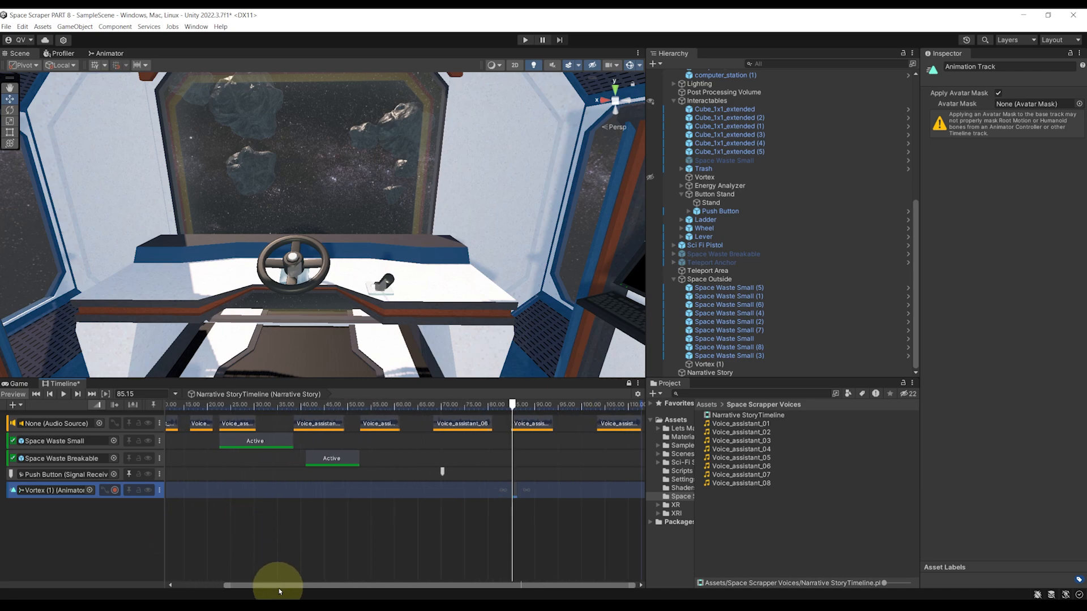
pyautogui.moveTo(276, 585); pyautogui.dragTo(212, 583)
pyautogui.scroll(-5, 206, 555)
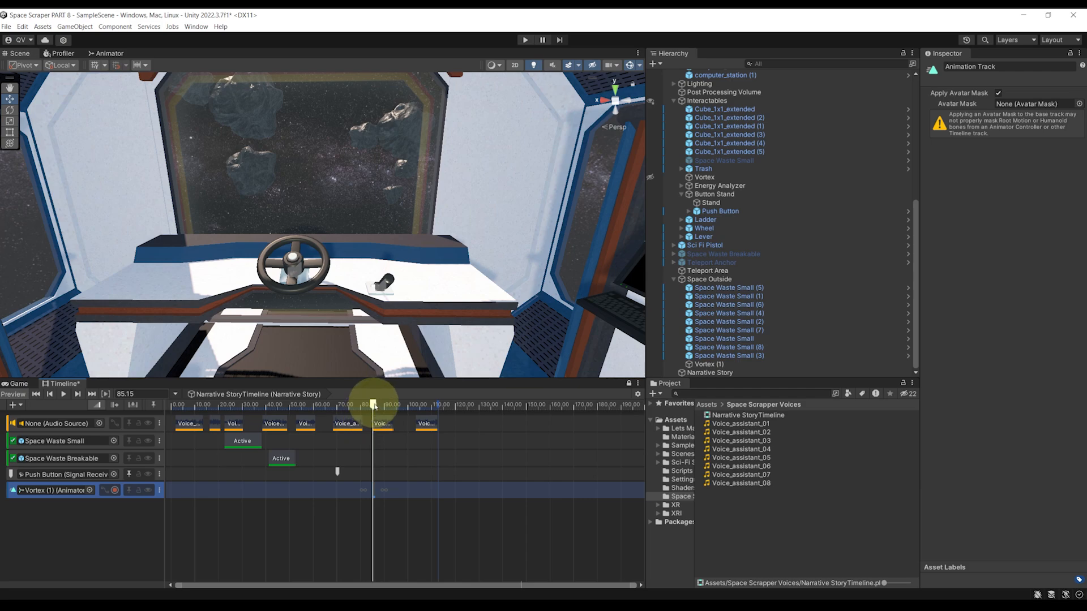
# - Return the timeline playhead to 0 and examine the ship interior from the table to the cockpit and ladder
pyautogui.moveTo(373, 405); pyautogui.dragTo(170, 430)
pyautogui.moveTo(395, 327); pyautogui.dragTo(186, 235, button='right')
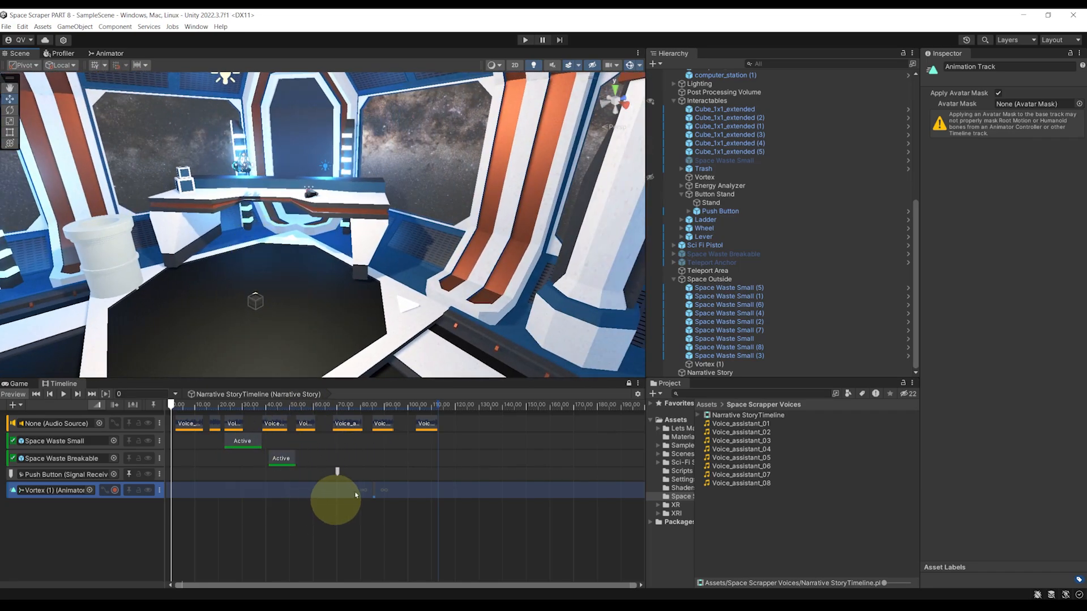
pyautogui.scroll(3, 297, 504)
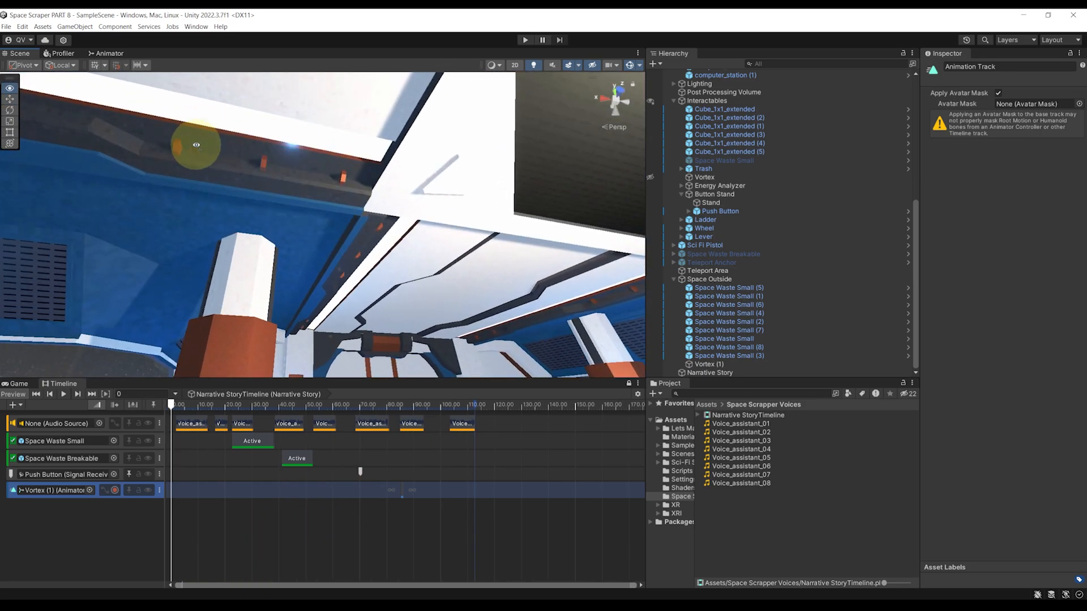
pyautogui.moveTo(194, 143); pyautogui.dragTo(228, 233, button='right')
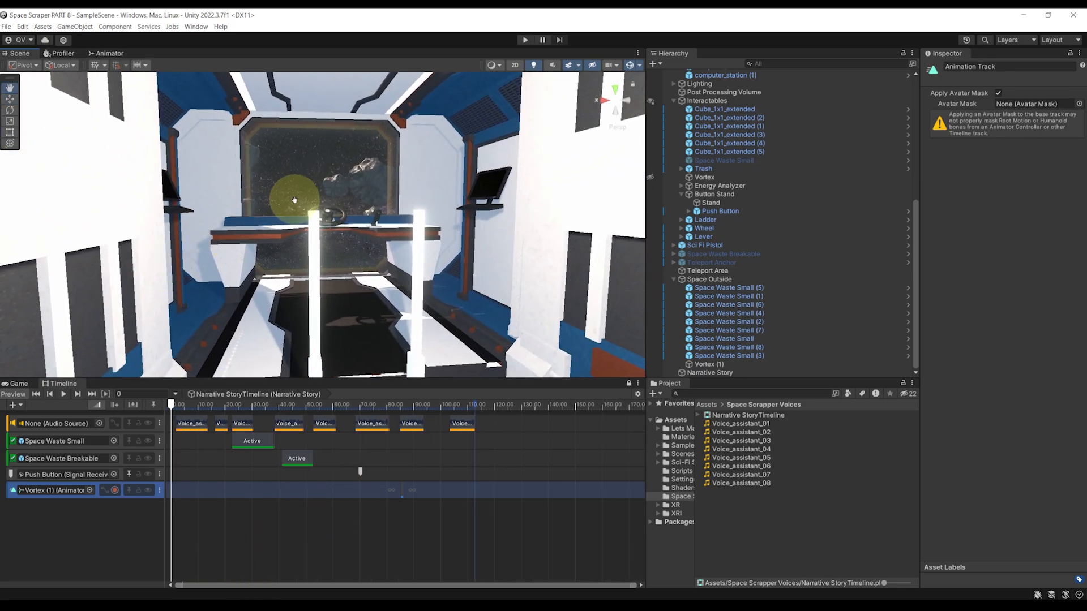
pyautogui.moveTo(294, 201); pyautogui.dragTo(282, 194, button='middle')
pyautogui.scroll(5, 264, 205)
pyautogui.moveTo(260, 206); pyautogui.dragTo(317, 340, button='right')
pyautogui.scroll(-1, 364, 431)
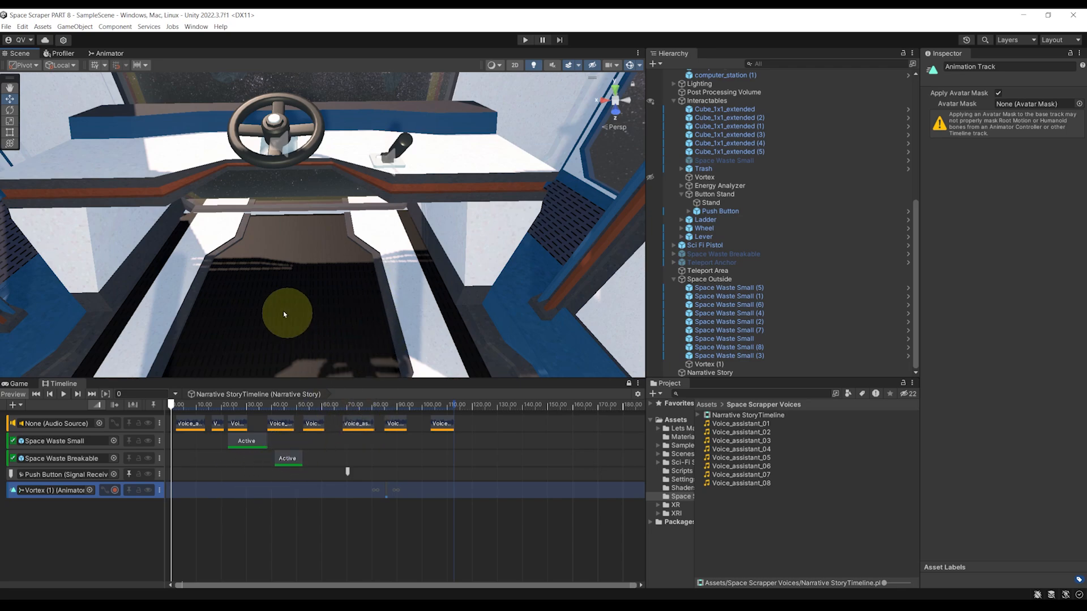
pyautogui.moveTo(284, 314); pyautogui.dragTo(26, 404, button='right')
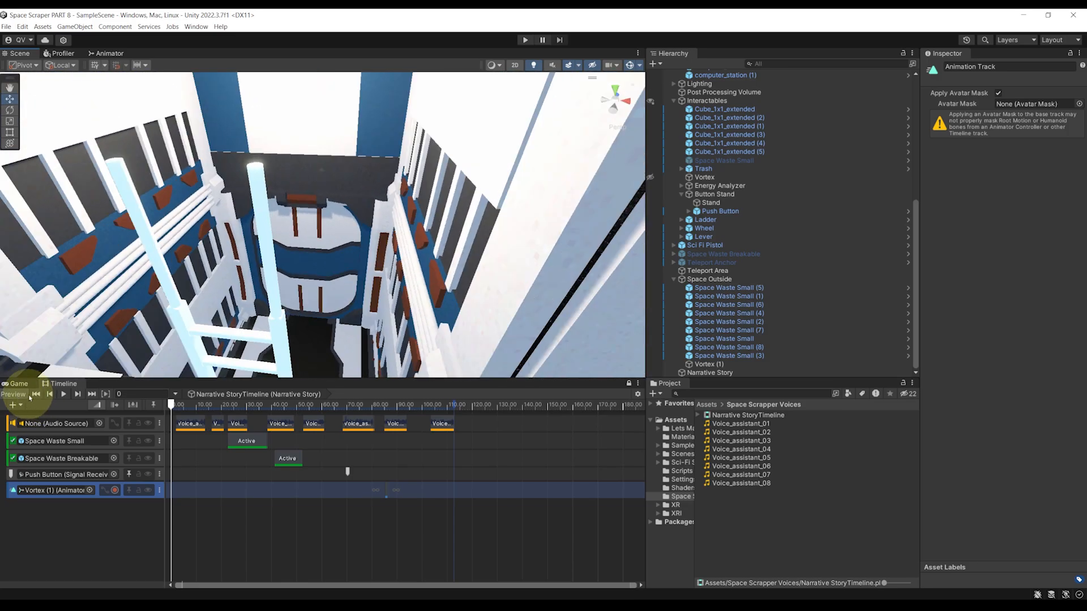
# - Test the narrative in play mode, watch the objects on the table, and end the test
pyautogui.click(525, 40)
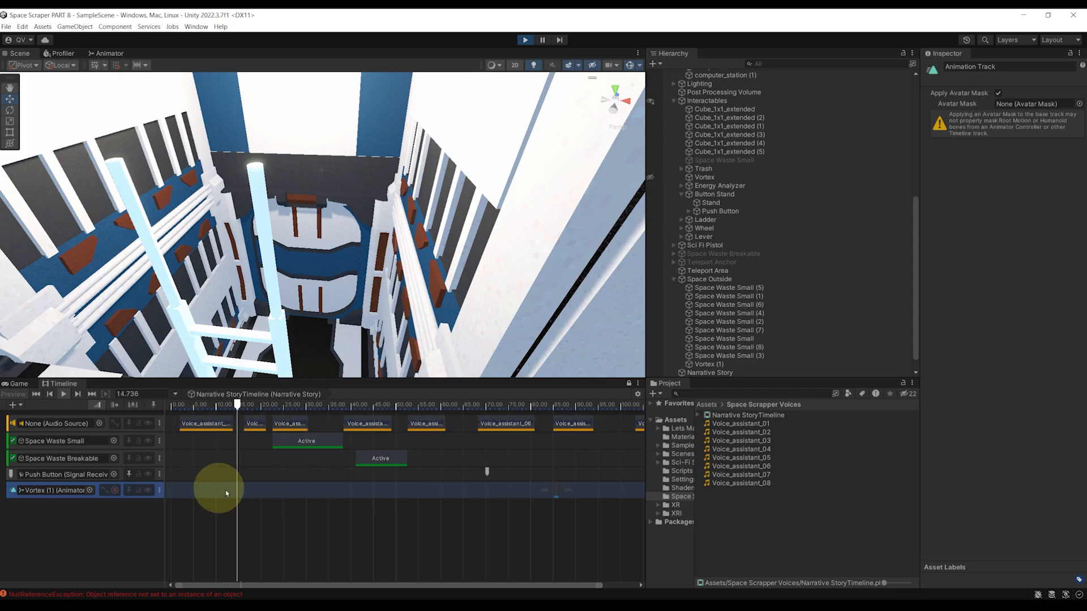
pyautogui.moveTo(302, 319); pyautogui.dragTo(306, 277, button='right')
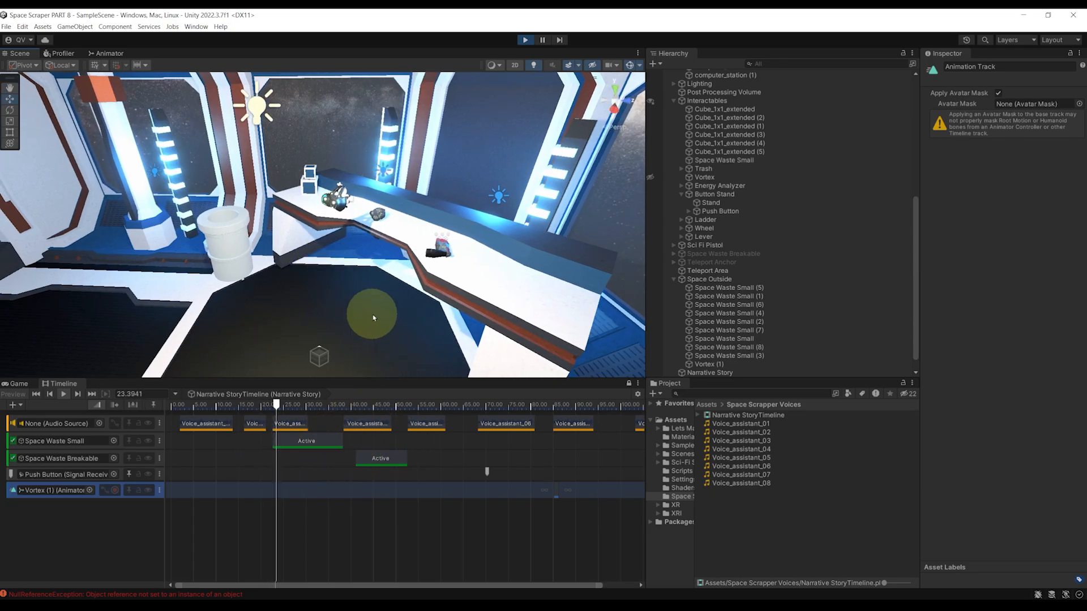
pyautogui.moveTo(364, 315); pyautogui.dragTo(459, 273, button='right')
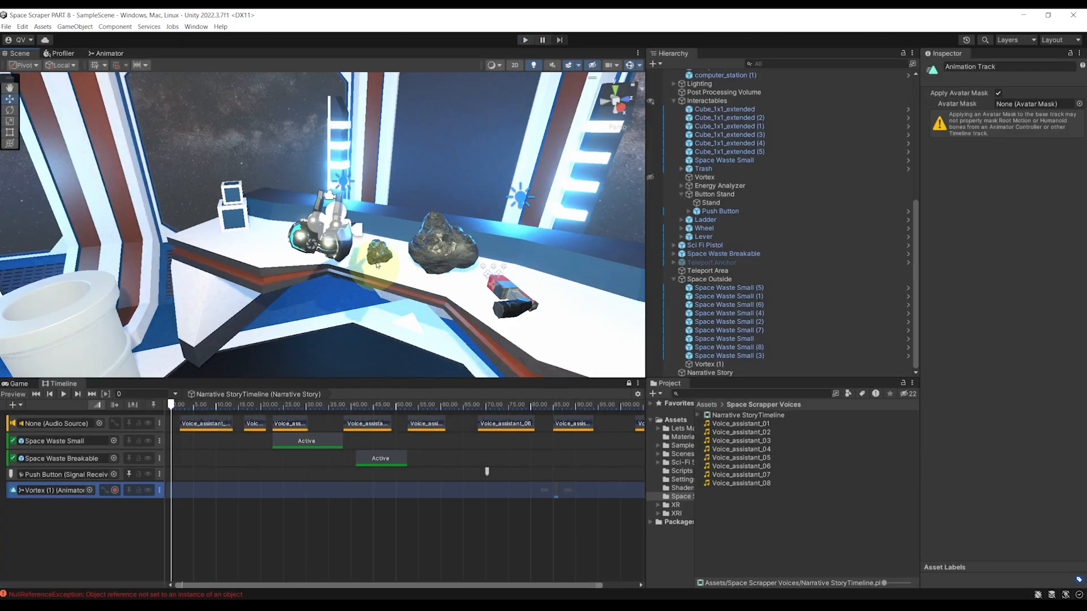
pyautogui.keyDown('alt'); pyautogui.moveTo(510, 263); pyautogui.dragTo(450, 266); pyautogui.keyUp('alt')
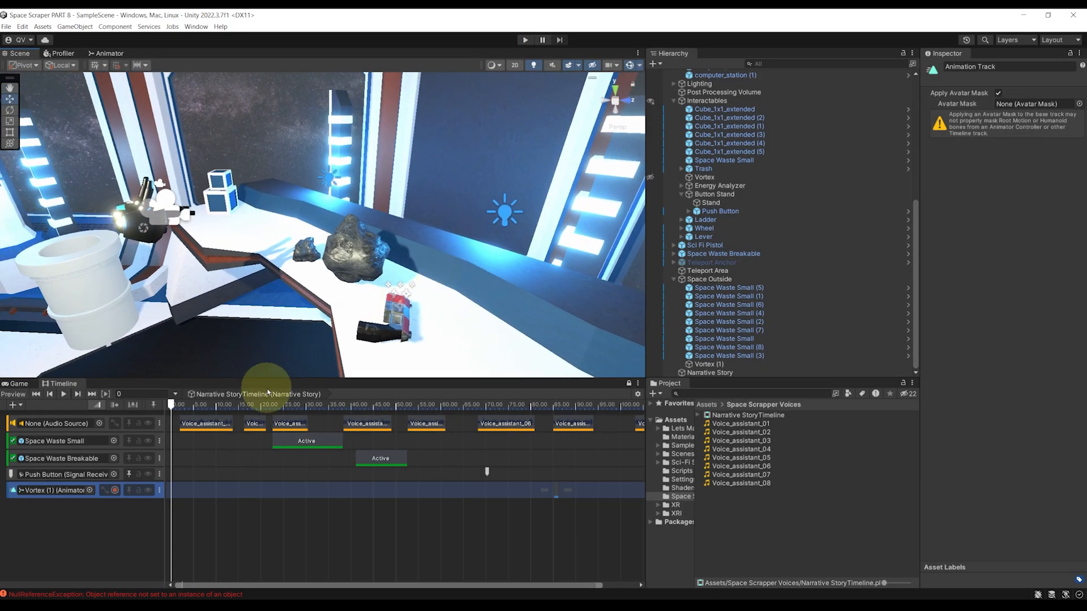
pyautogui.moveTo(325, 311); pyautogui.dragTo(235, 287, button='right')
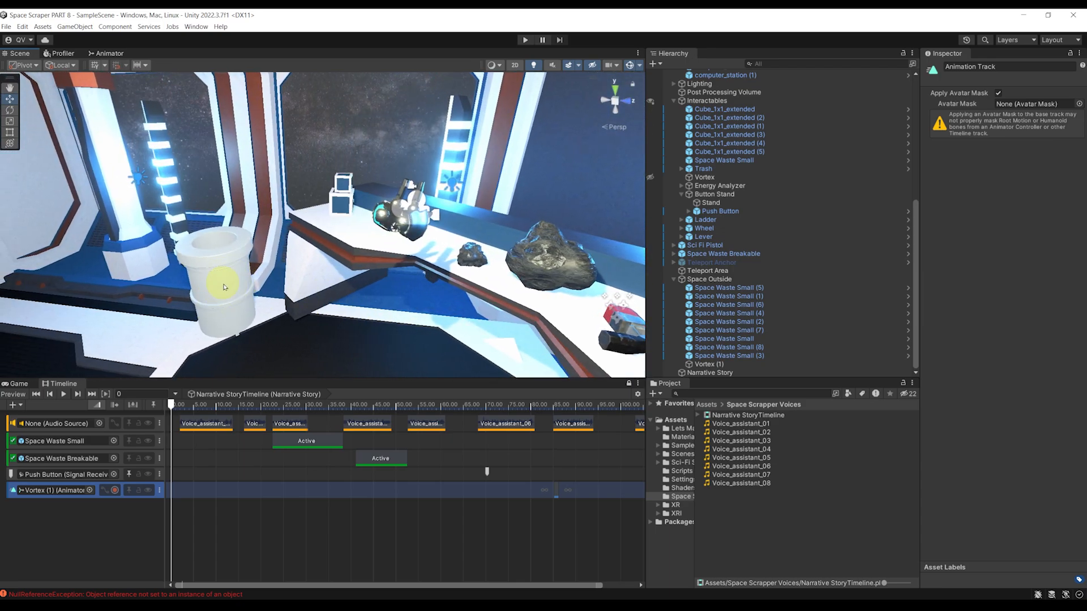
# - Duplicate the trash can, delete the copy's Capsule child and save the scene
pyautogui.click(224, 287)
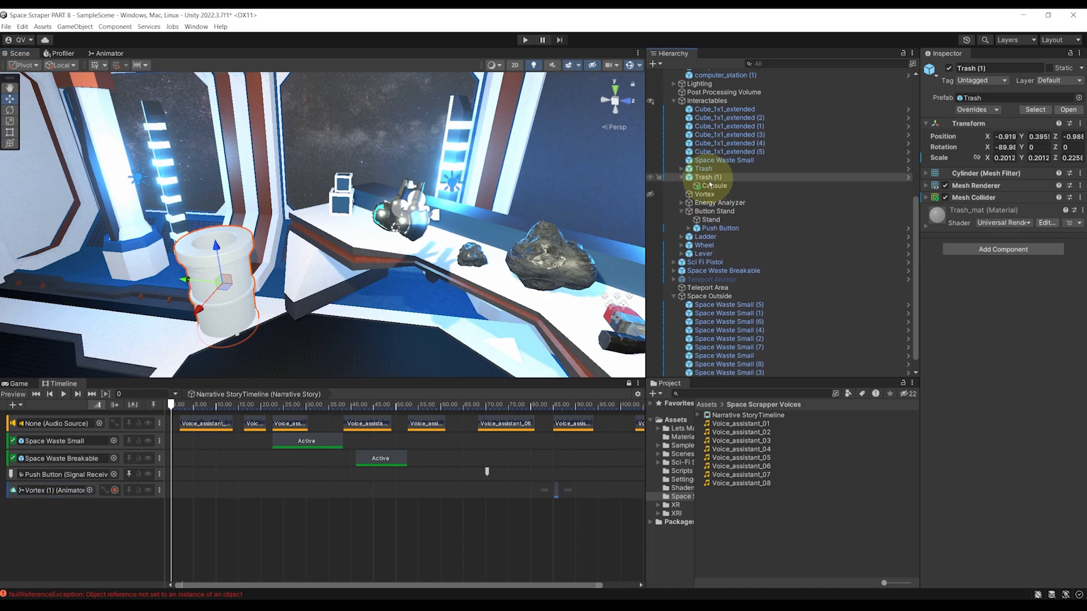
pyautogui.click(682, 177)
pyautogui.click(715, 186)
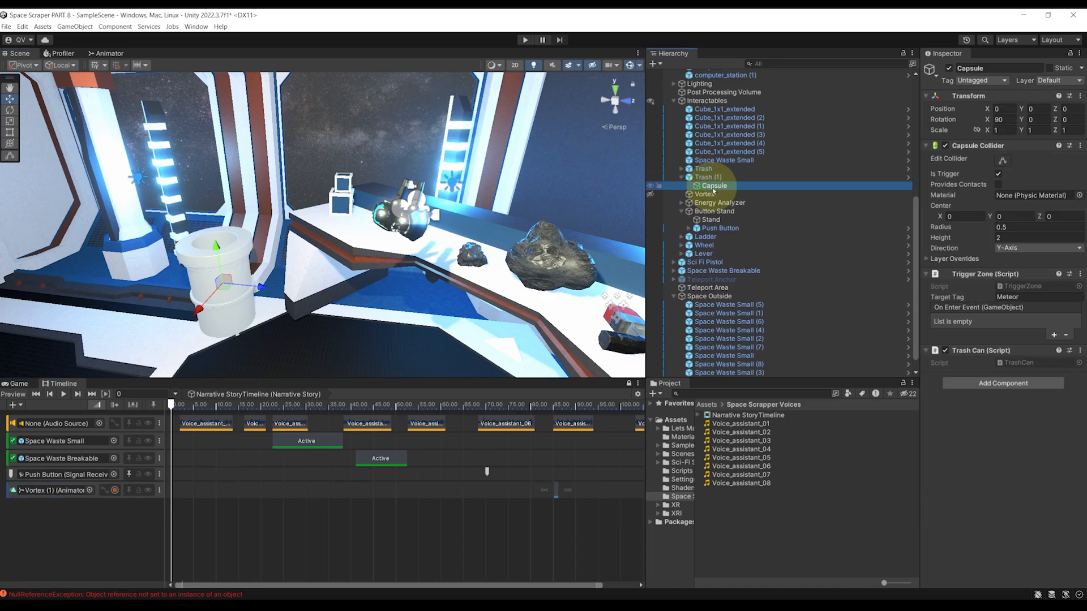
pyautogui.press('Delete')
pyautogui.hotkey('ctrl', 's')
# - Rename the duplicated trash can Space Vacuum and place it over the table at about X -0.718, Z 0.642
pyautogui.click(712, 179)
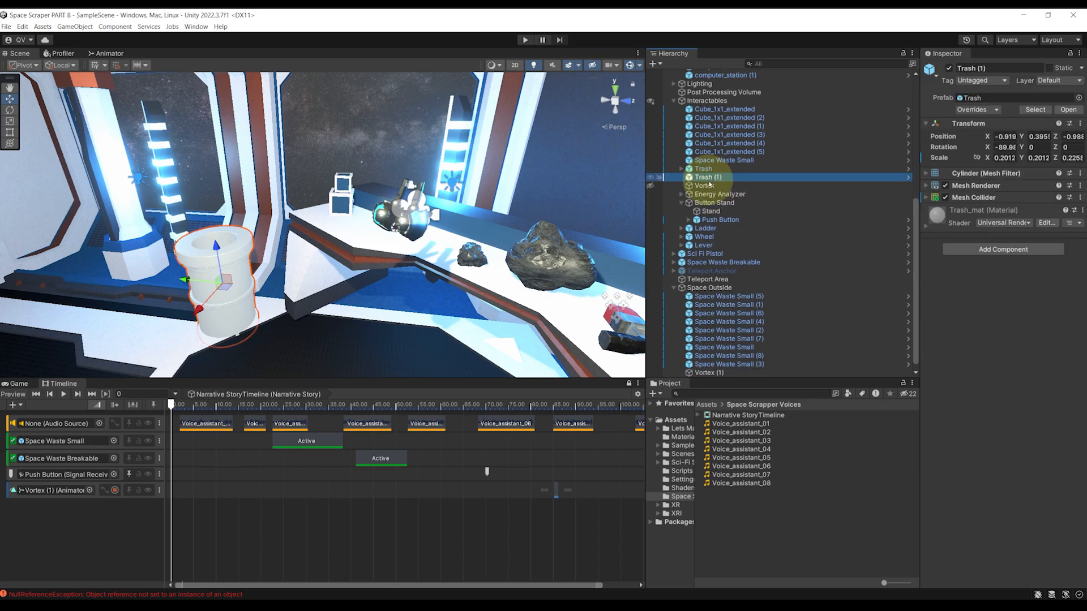
pyautogui.click(709, 179)
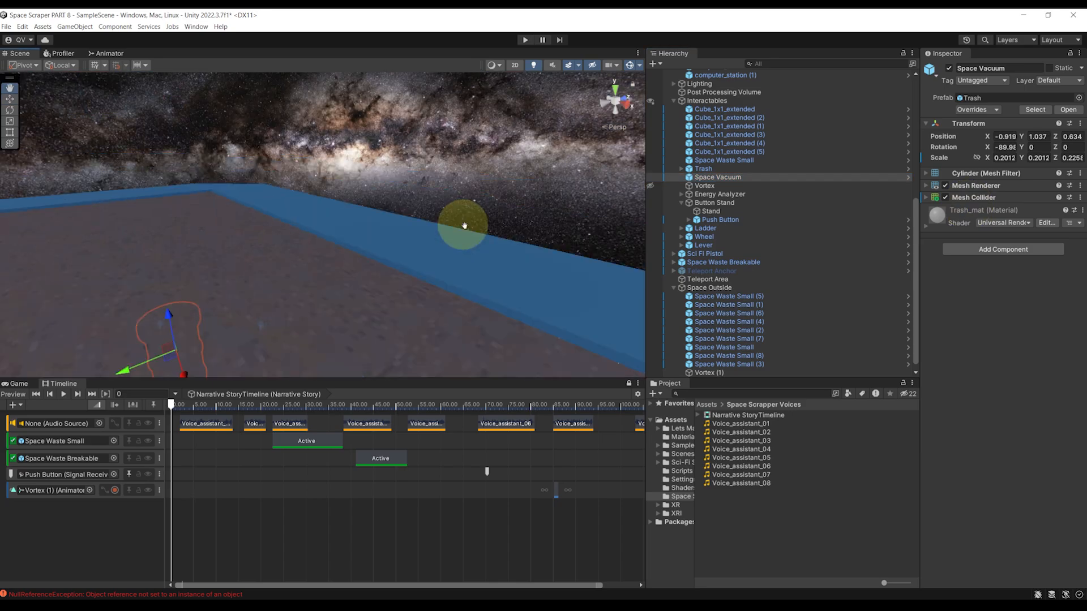
pyautogui.moveTo(463, 226); pyautogui.dragTo(468, 221, button='right')
pyautogui.scroll(5, 468, 220)
pyautogui.moveTo(468, 221); pyautogui.dragTo(378, 219, button='middle')
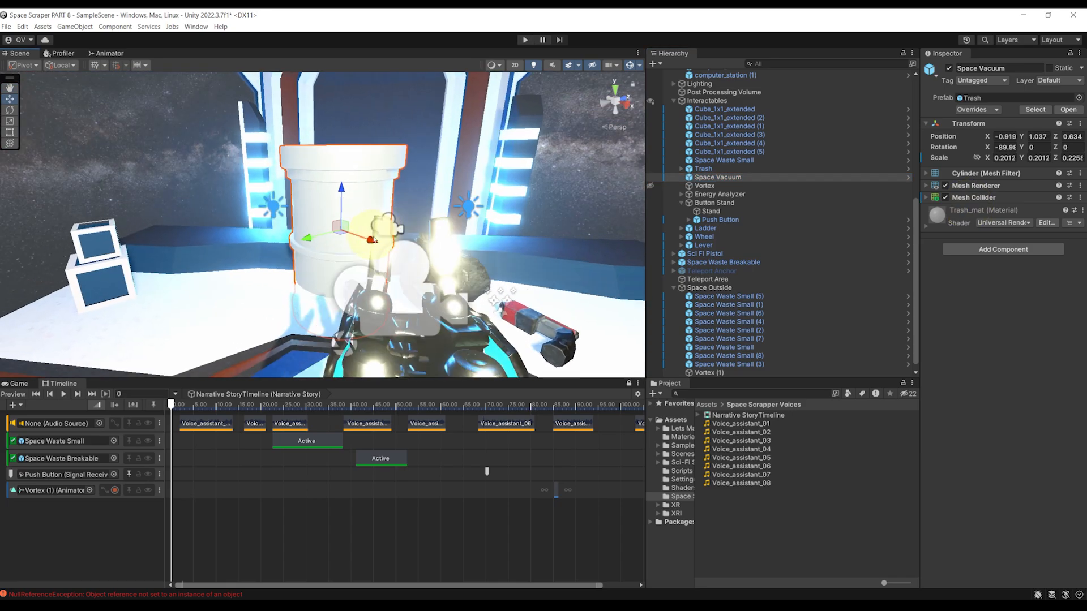
pyautogui.moveTo(373, 240); pyautogui.dragTo(414, 265)
pyautogui.scroll(-4, 419, 261)
pyautogui.moveTo(428, 250); pyautogui.dragTo(370, 262, button='middle')
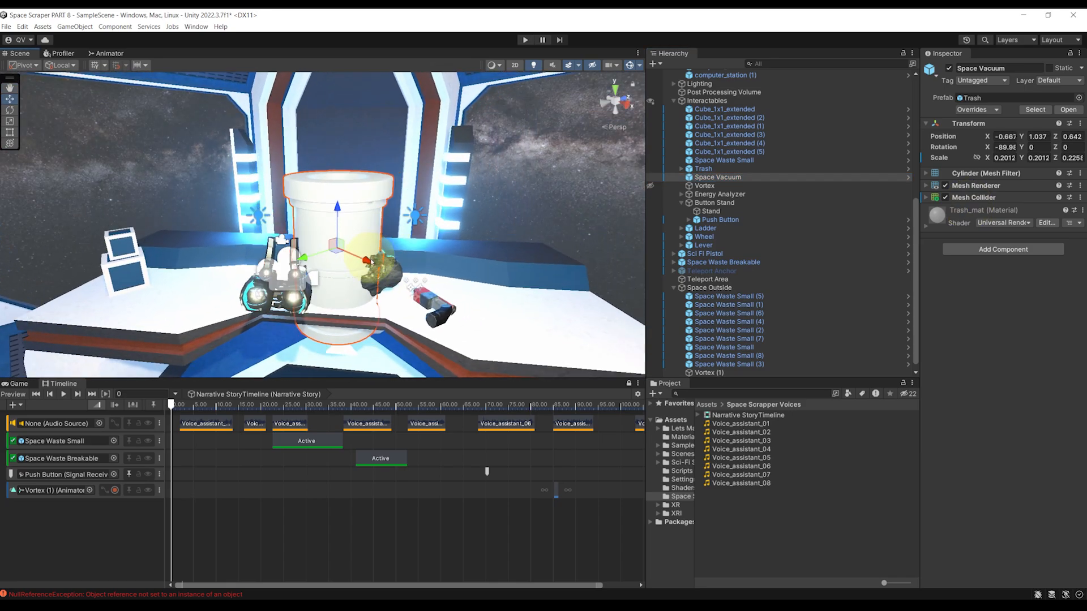
pyautogui.moveTo(371, 262); pyautogui.dragTo(360, 258)
# - Flip the Space Vacuum upside down by setting its X rotation to 90
pyautogui.press('e')
pyautogui.moveTo(297, 229); pyautogui.dragTo(618, 53)
pyautogui.press('w')
pyautogui.keyDown('alt'); pyautogui.moveTo(305, 249); pyautogui.dragTo(365, 235); pyautogui.keyUp('alt')
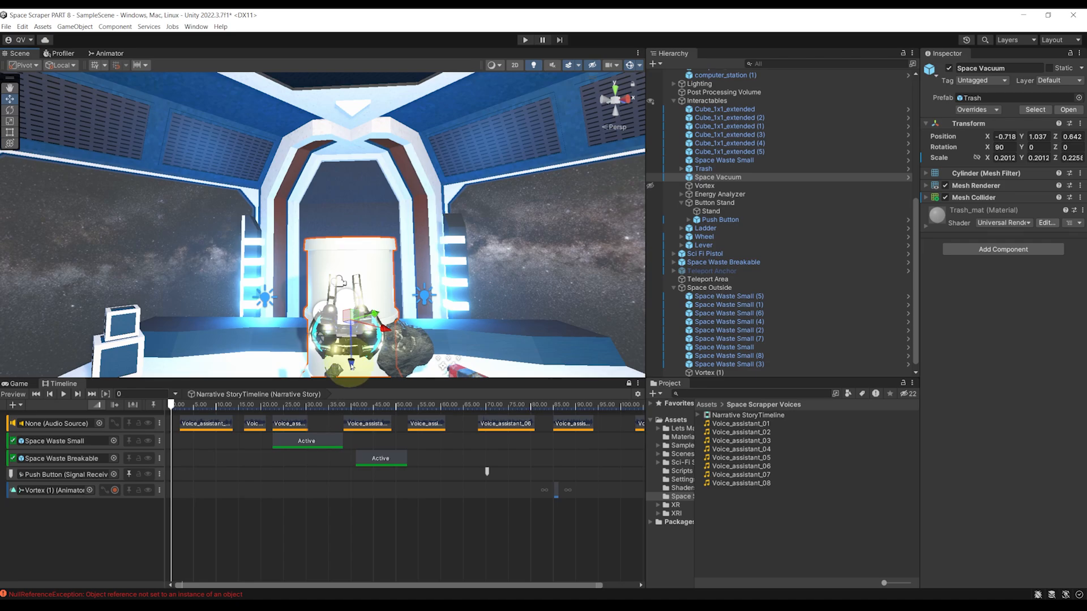
# - Raise the Space Vacuum to about Y 1.958 above the table and enlarge its scale to about 0.25
pyautogui.moveTo(351, 365); pyautogui.dragTo(353, 149)
pyautogui.keyDown('alt'); pyautogui.moveTo(362, 158); pyautogui.dragTo(397, 241); pyautogui.keyUp('alt')
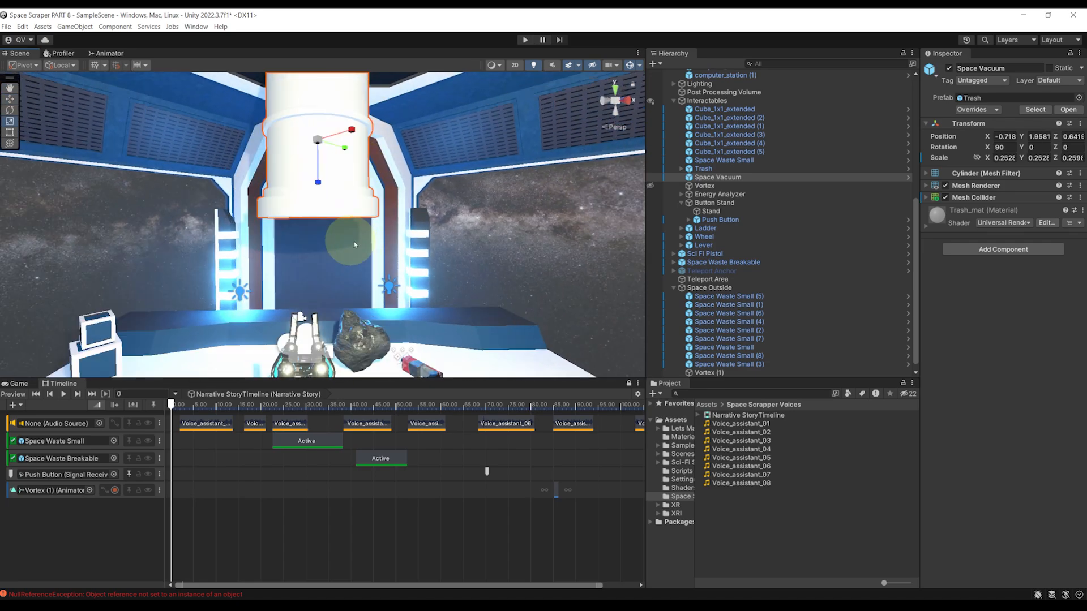
pyautogui.keyDown('alt'); pyautogui.moveTo(354, 241); pyautogui.dragTo(298, 174); pyautogui.keyUp('alt')
pyautogui.scroll(4, 332, 297)
pyautogui.moveTo(341, 247)
pyautogui.keyDown('alt'); pyautogui.mouseDown()
pyautogui.moveTo(315, 303)
pyautogui.moveTo(323, 265)
pyautogui.moveTo(337, 265)
pyautogui.mouseUp(); pyautogui.keyUp('alt')
pyautogui.moveTo(337, 265); pyautogui.dragTo(343, 345, button='right')
pyautogui.scroll(-4, 330, 268)
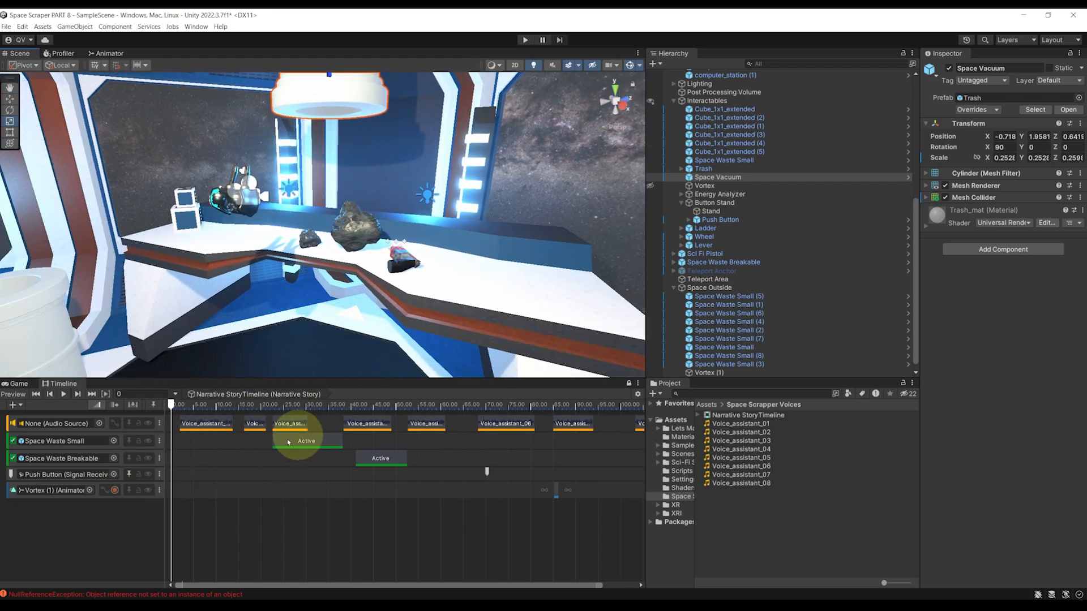
# - Move Space Waste Breakable from the table up into the Space Vacuum, to about X -0.721, Y 1.793, Z 0.622
pyautogui.moveTo(334, 215); pyautogui.dragTo(309, 243, button='middle')
pyautogui.keyDown('alt'); pyautogui.moveTo(309, 242); pyautogui.dragTo(394, 238); pyautogui.keyUp('alt')
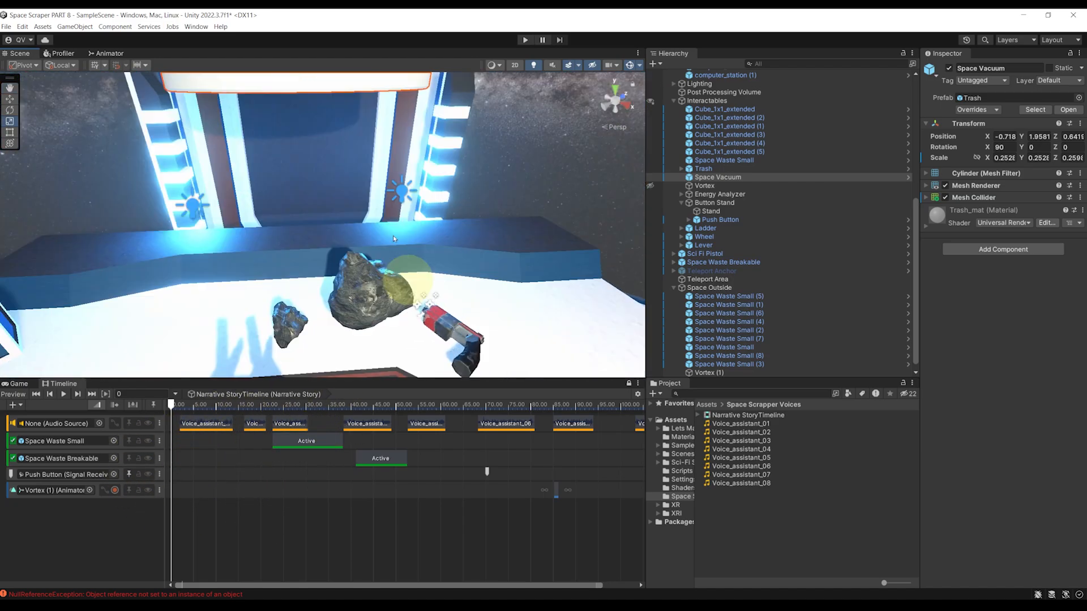
pyautogui.moveTo(291, 288); pyautogui.dragTo(334, 236, button='middle')
pyautogui.scroll(-3, 334, 236)
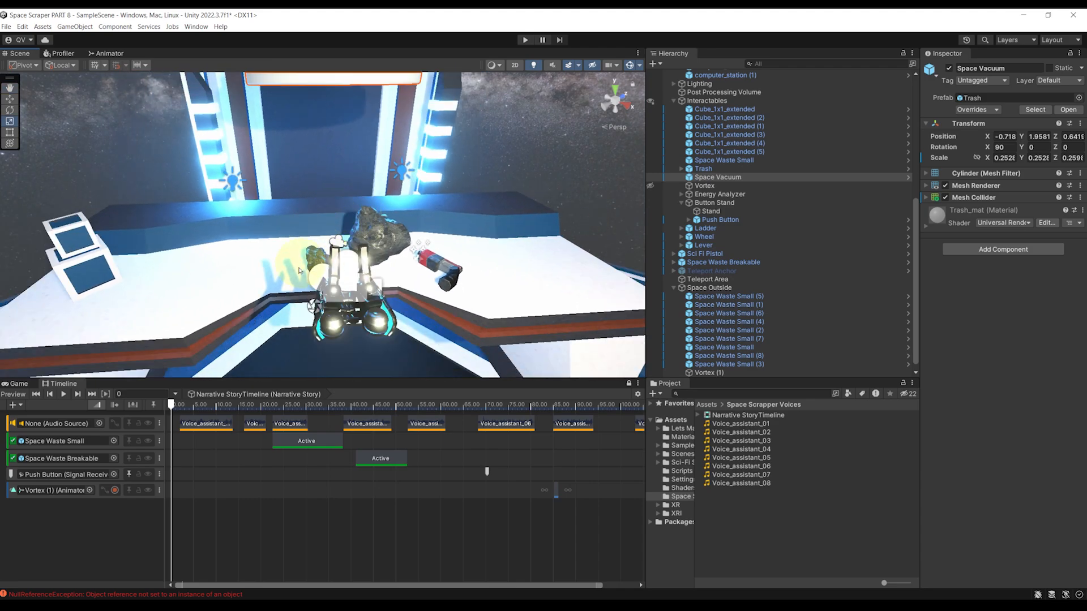
pyautogui.click(386, 256)
pyautogui.press('f')
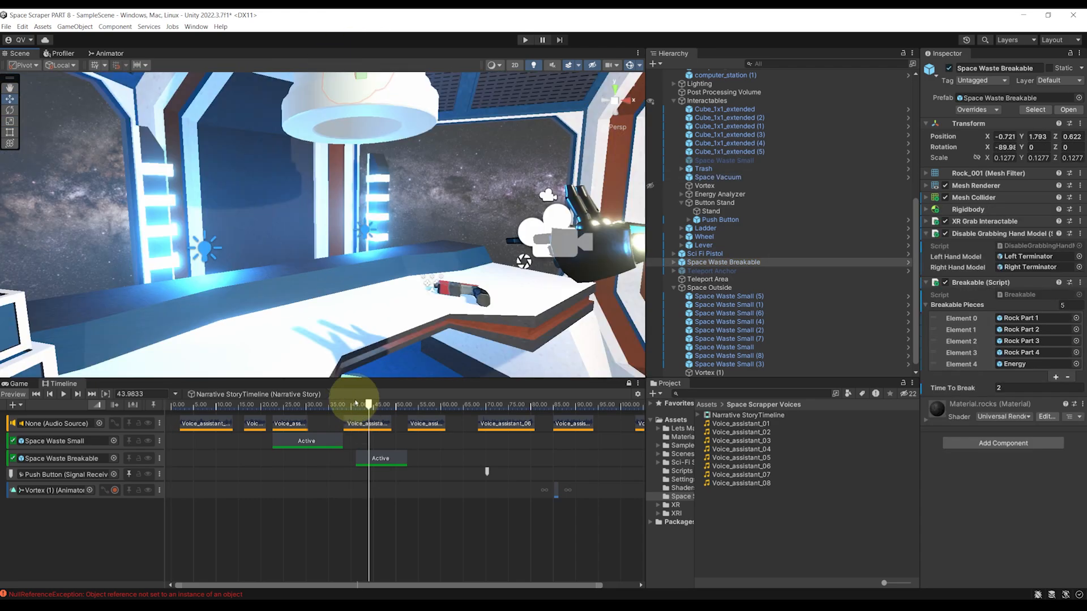
# - At 31.33 s on the timeline, move Space Waste Small up into the Space Vacuum, to about X -0.736, Y 1.777, Z 0.642
pyautogui.moveTo(369, 405); pyautogui.dragTo(312, 406)
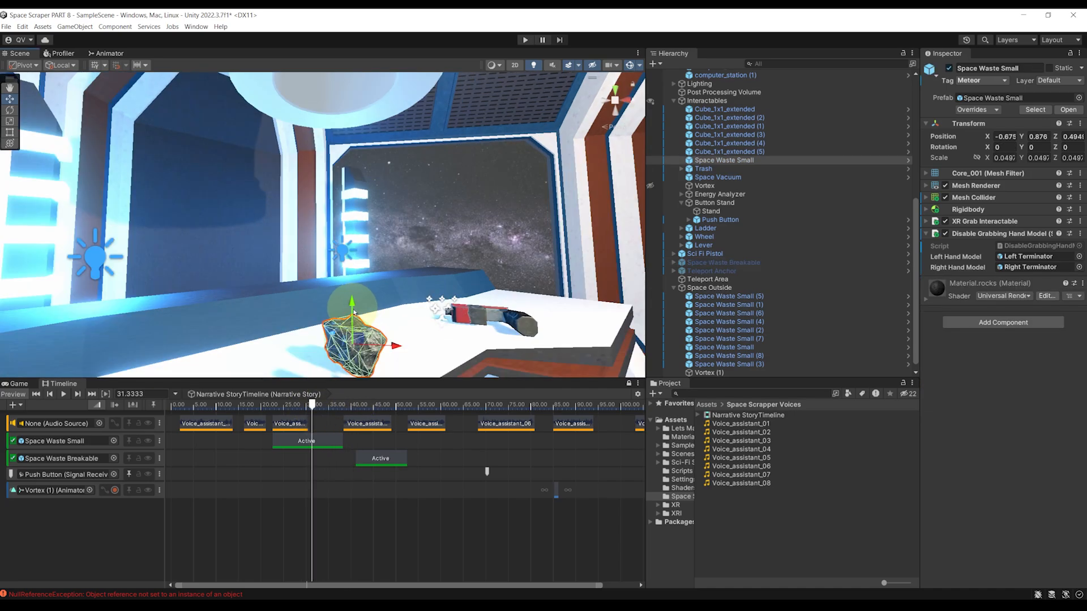
pyautogui.moveTo(354, 311); pyautogui.dragTo(351, 44)
pyautogui.press('f')
pyautogui.moveTo(327, 249); pyautogui.dragTo(334, 127)
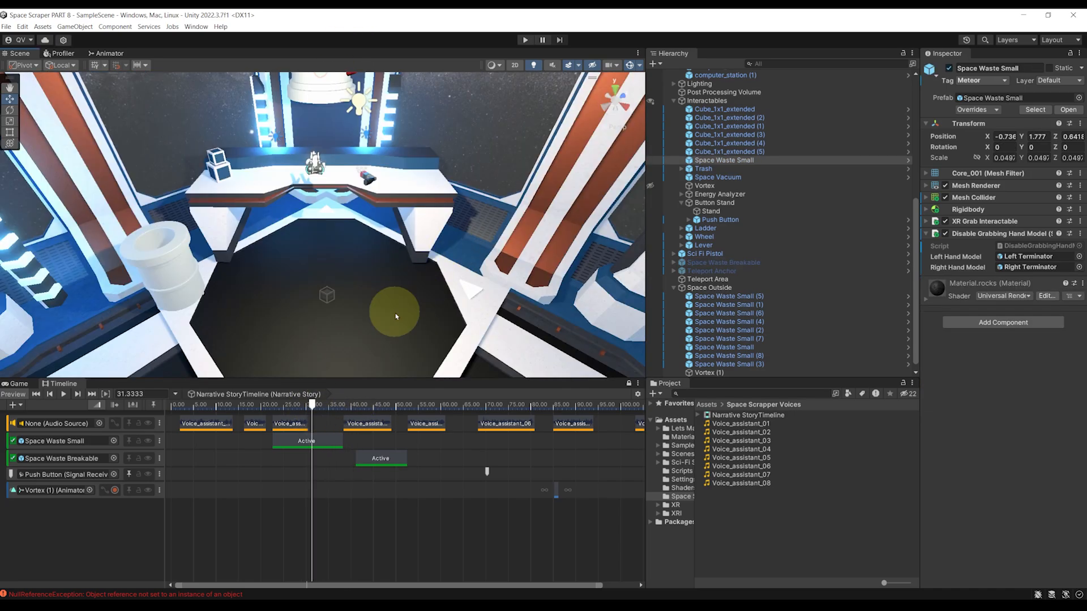
# - Collapse the Space Outside and Interactables groups in the scene hierarchy
pyautogui.moveTo(397, 282)
pyautogui.mouseDown(button='right')
pyautogui.moveTo(425, 284)
pyautogui.moveTo(412, 285)
pyautogui.mouseUp(button='right')
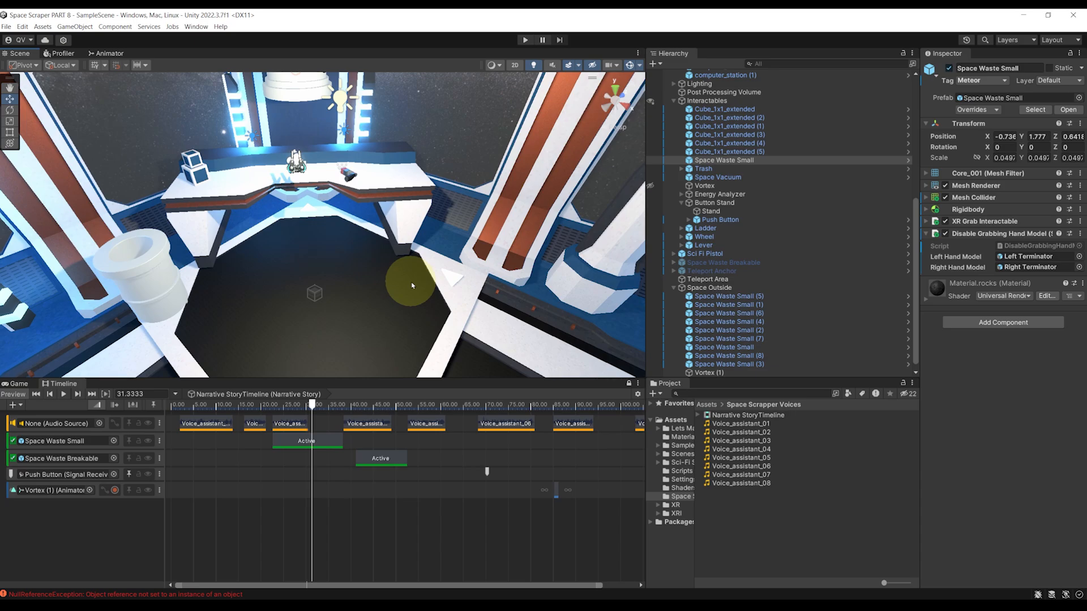
pyautogui.moveTo(375, 249); pyautogui.dragTo(359, 232, button='right')
pyautogui.moveTo(359, 232); pyautogui.dragTo(357, 230, button='middle')
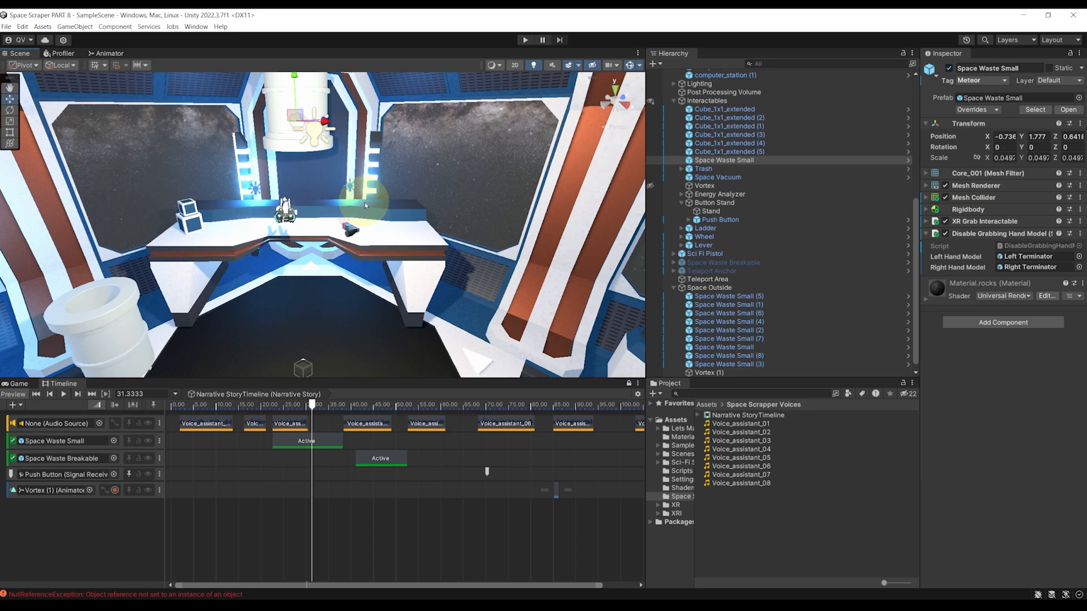
pyautogui.scroll(-3, 341, 512)
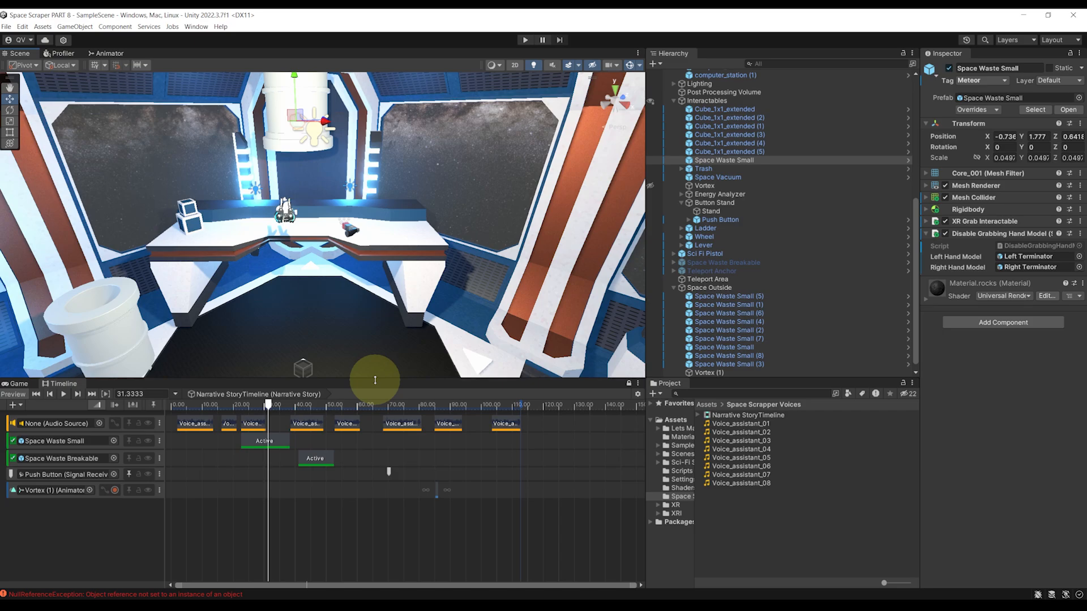
pyautogui.click(674, 288)
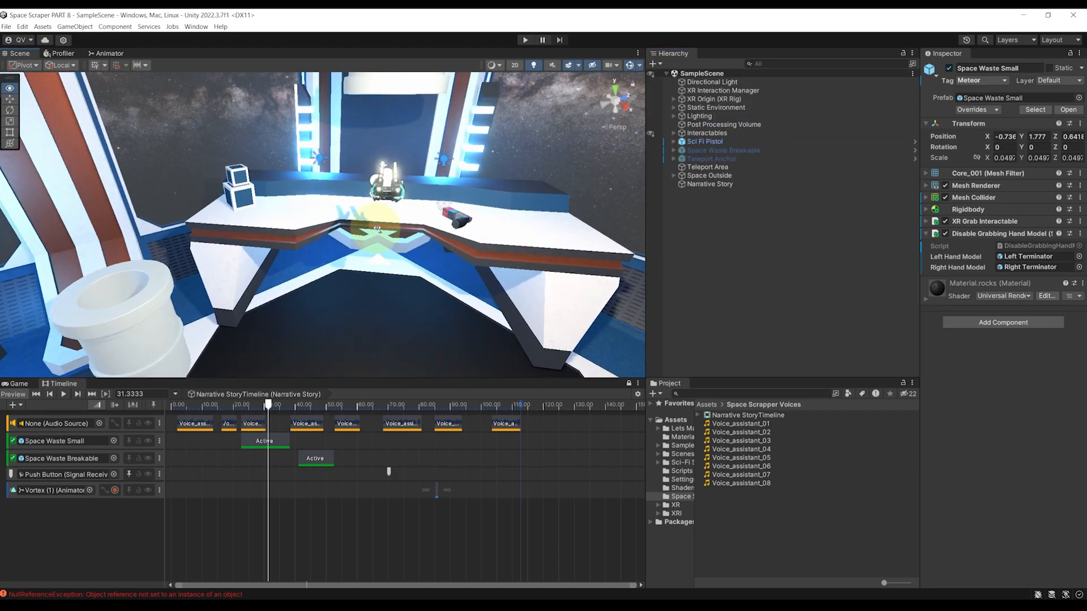
pyautogui.keyDown('alt'); pyautogui.moveTo(377, 229); pyautogui.dragTo(368, 195); pyautogui.keyUp('alt')
pyautogui.moveTo(363, 195); pyautogui.dragTo(391, 204, button='middle')
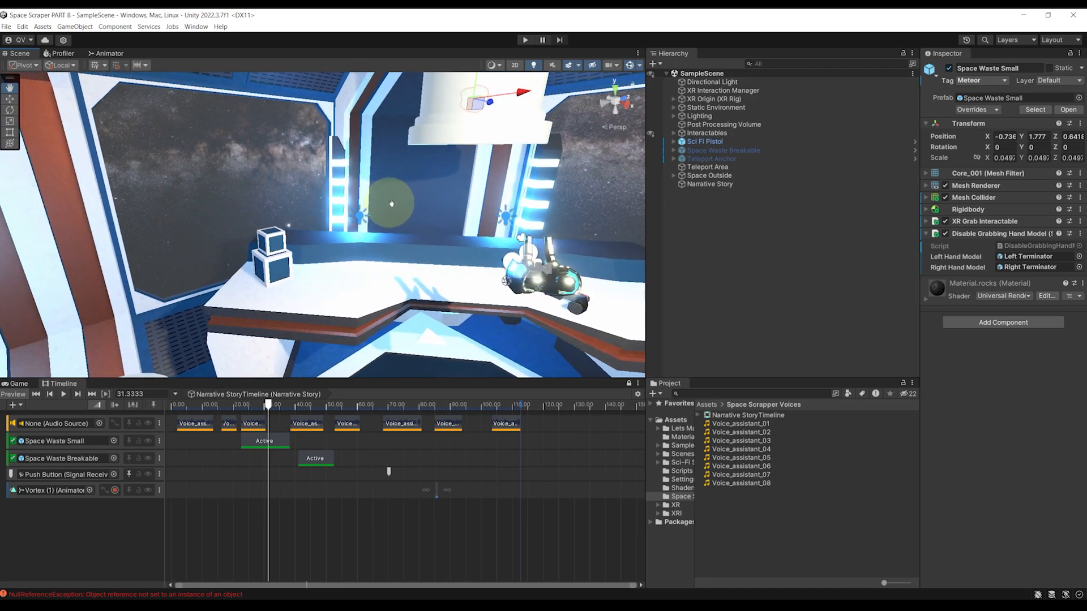
pyautogui.keyDown('alt'); pyautogui.moveTo(391, 204); pyautogui.dragTo(417, 206); pyautogui.keyUp('alt')
pyautogui.moveTo(417, 206); pyautogui.dragTo(395, 200, button='middle')
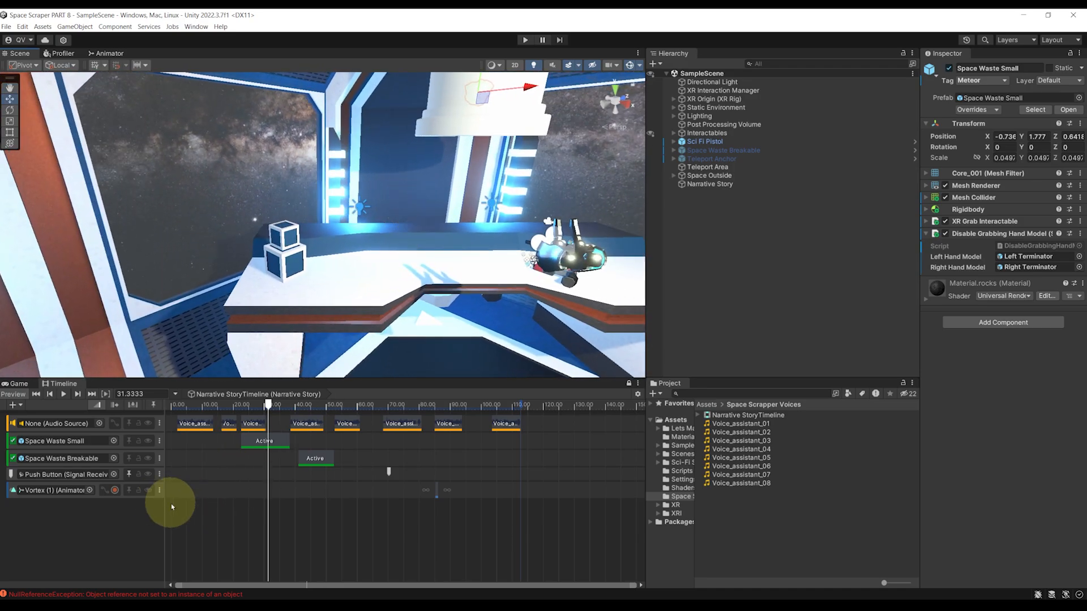
pyautogui.keyDown('alt'); pyautogui.moveTo(475, 226); pyautogui.dragTo(517, 242); pyautogui.keyUp('alt')
# - Add a new Signal Track to the Narrative Story timeline
pyautogui.click(286, 525)
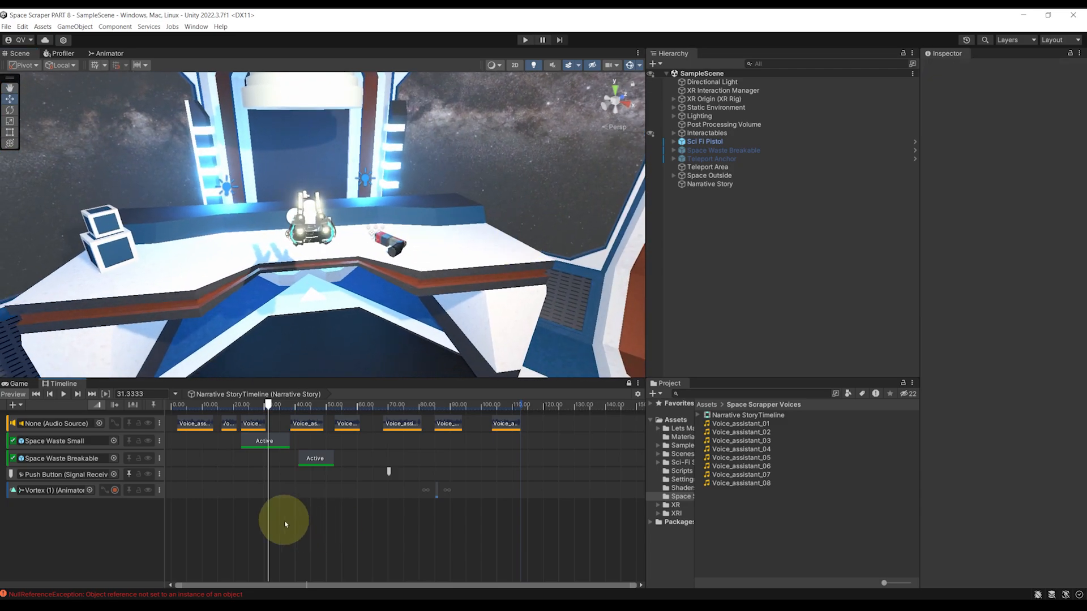
pyautogui.rightClick(306, 519)
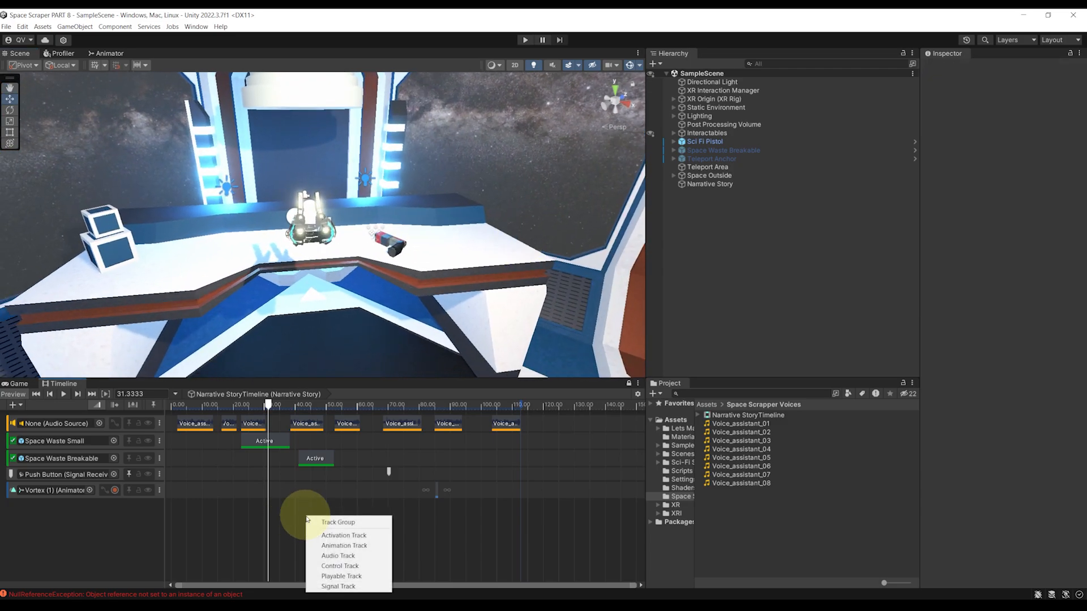
pyautogui.click(340, 586)
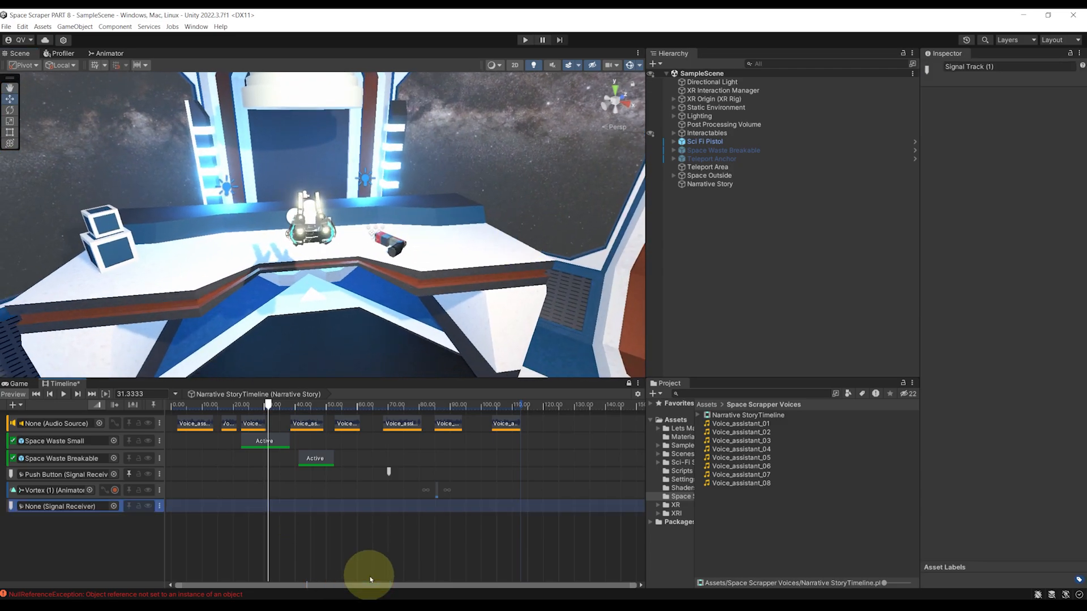
# - Add a Signal Receiver component to the Narrative Story object
pyautogui.click(721, 187)
pyautogui.click(990, 231)
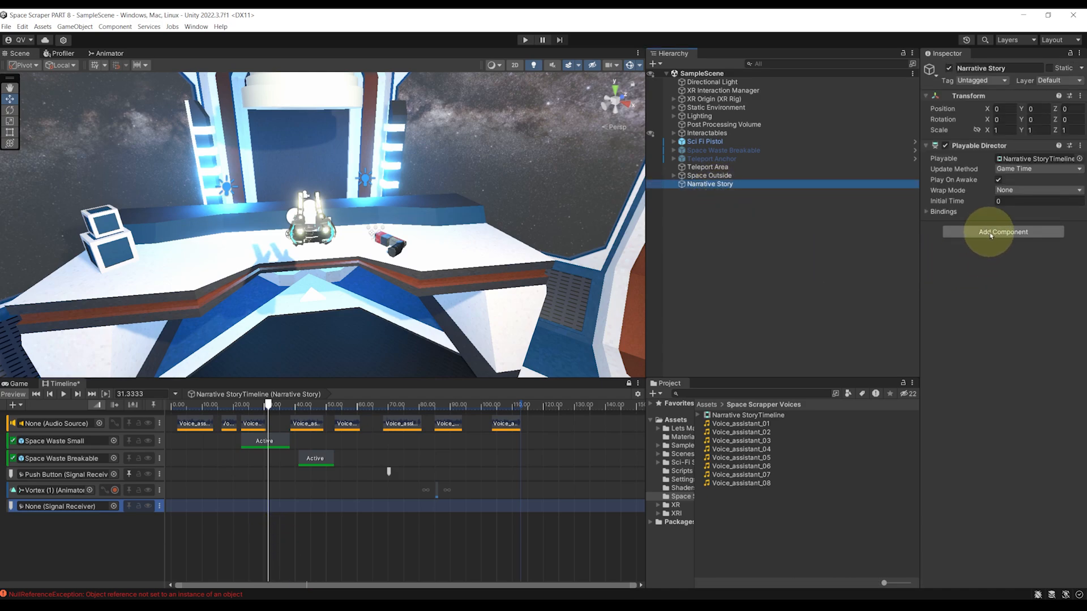
pyautogui.write('Signal')
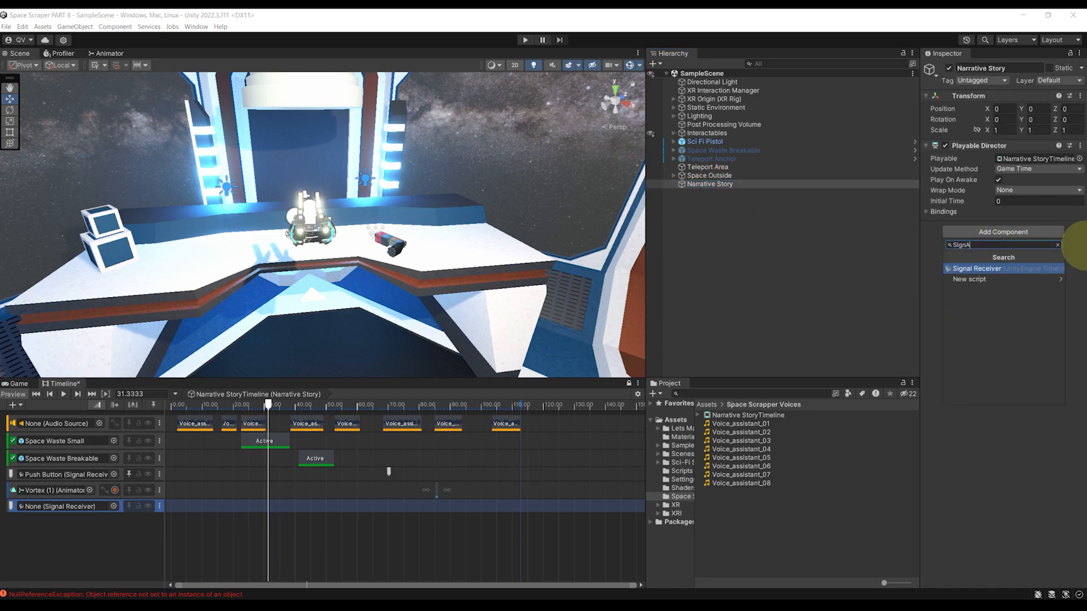
pyautogui.press('Return')
# - In Narrative Story's Signal Receiver, create a new signal asset named Stop Timeline in the Assets folder for the reaction
pyautogui.click(1068, 259)
pyautogui.click(967, 258)
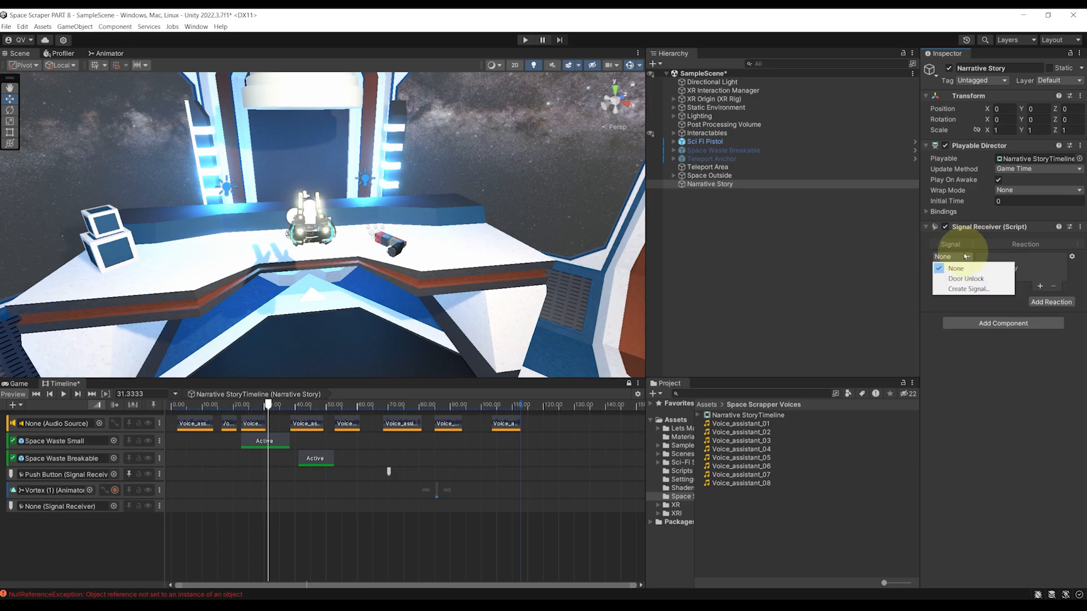
pyautogui.click(968, 288)
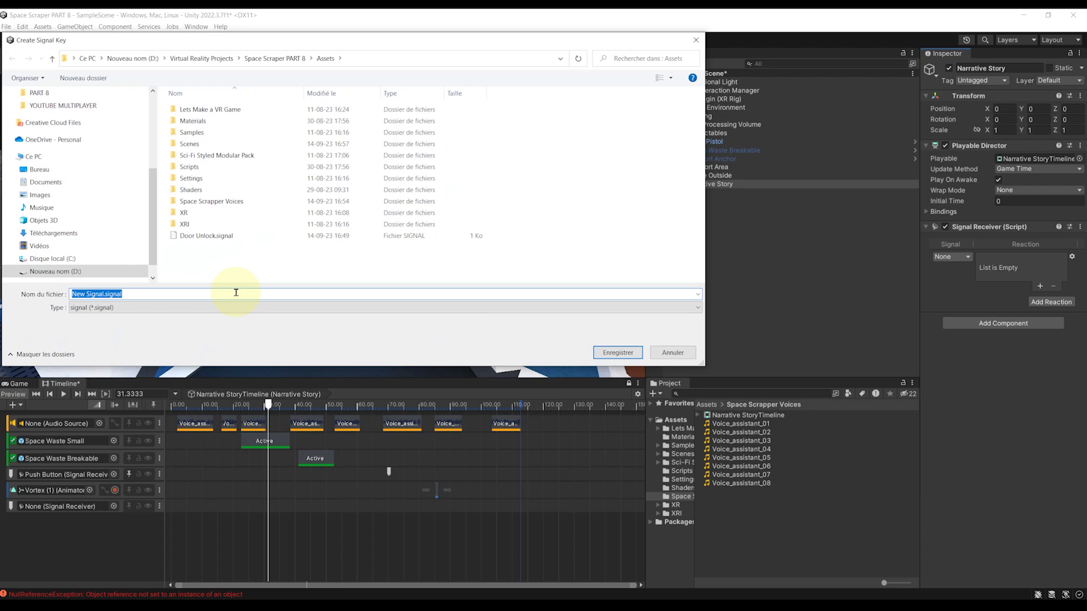
pyautogui.write('Stop Timeline')
pyautogui.press('Return')
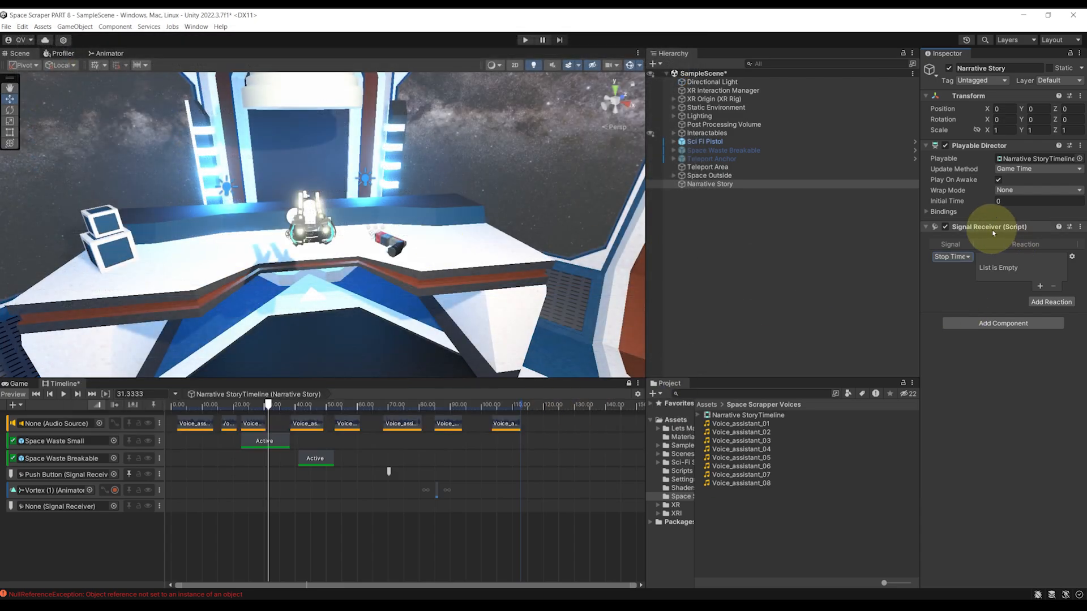
# - Bind Narrative Story to the new signal track and make its Stop Timeline reaction call PlayableDirector.Pause
pyautogui.moveTo(709, 184); pyautogui.dragTo(59, 508)
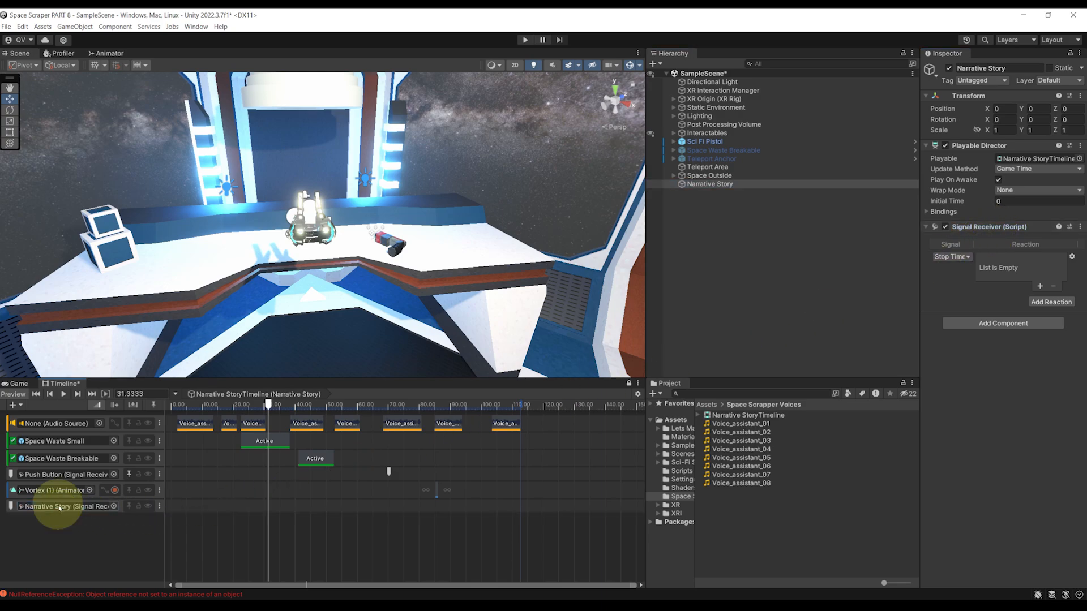
pyautogui.click(1040, 287)
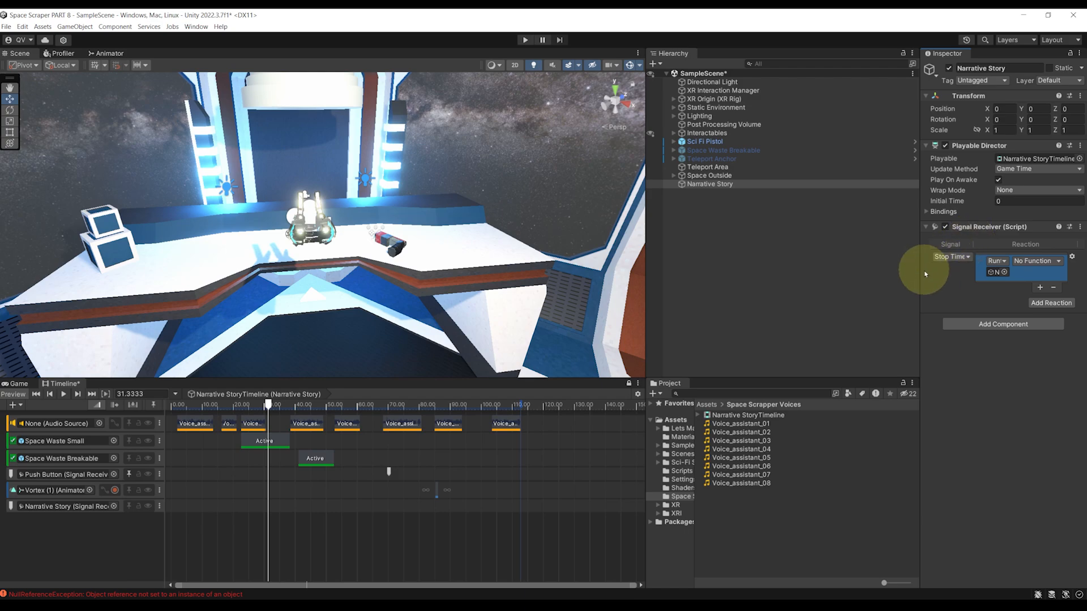
pyautogui.moveTo(920, 271); pyautogui.dragTo(798, 276)
pyautogui.click(990, 261)
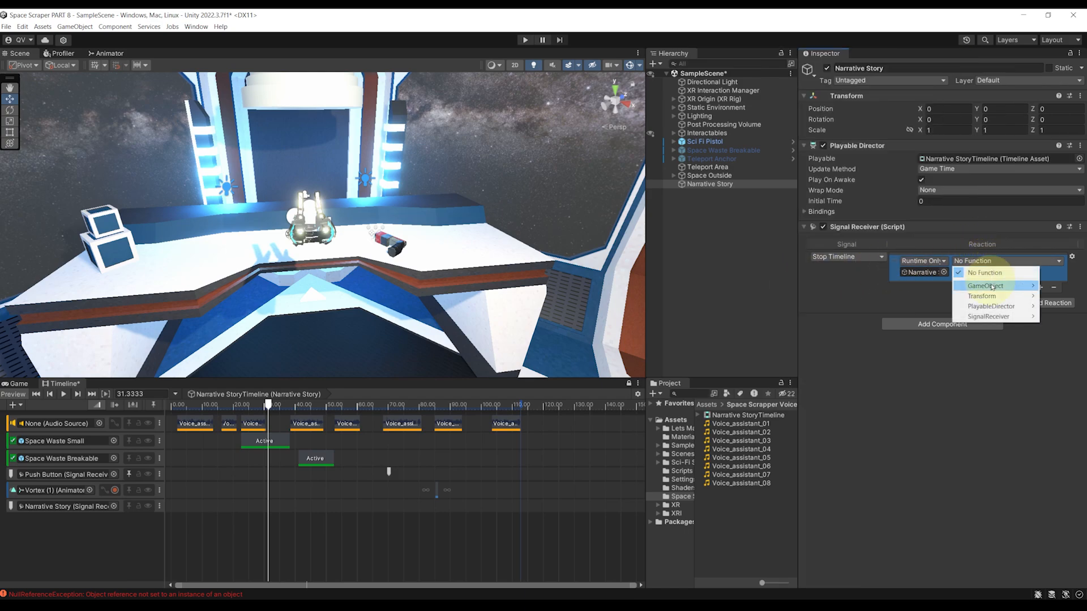
pyautogui.moveTo(989, 311)
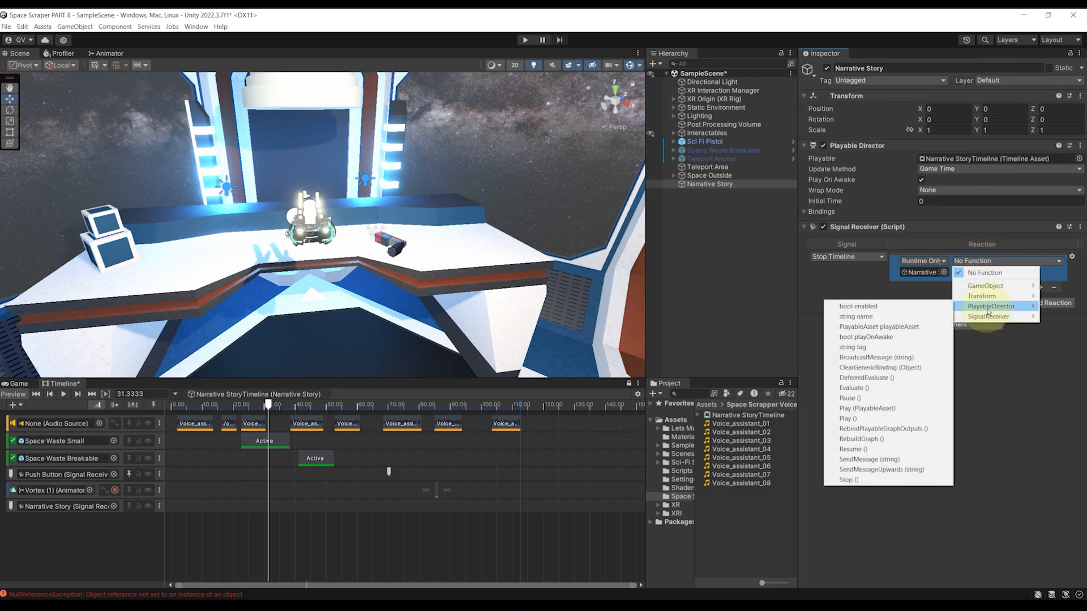
pyautogui.click(851, 398)
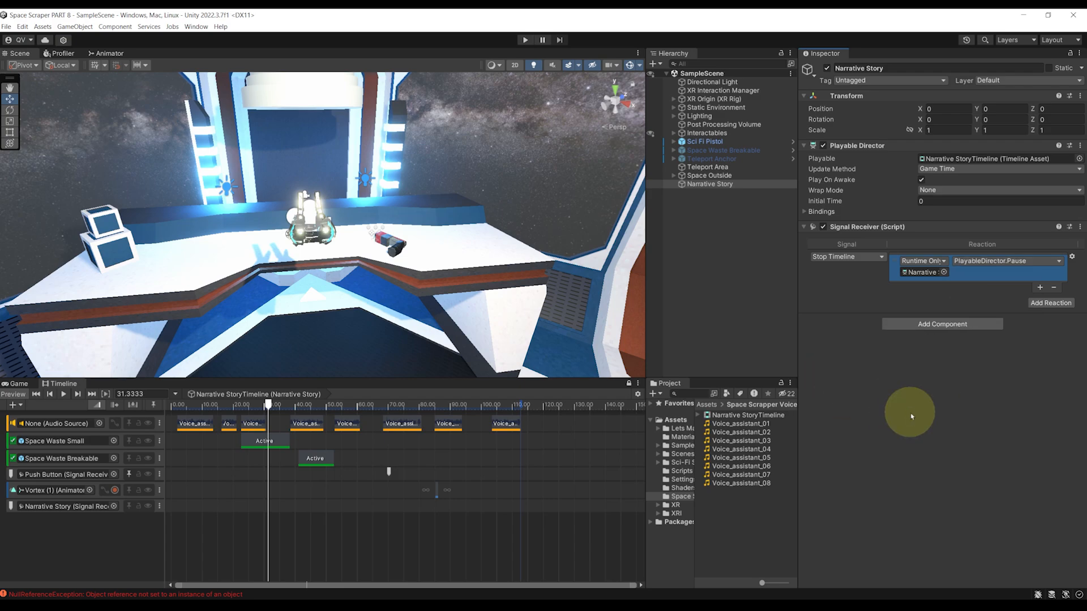
# - Add a signal emitter to the Narrative Story track at about 30.43 s, at the end of the Voice_assistant_03 clip
pyautogui.scroll(5, 163, 566)
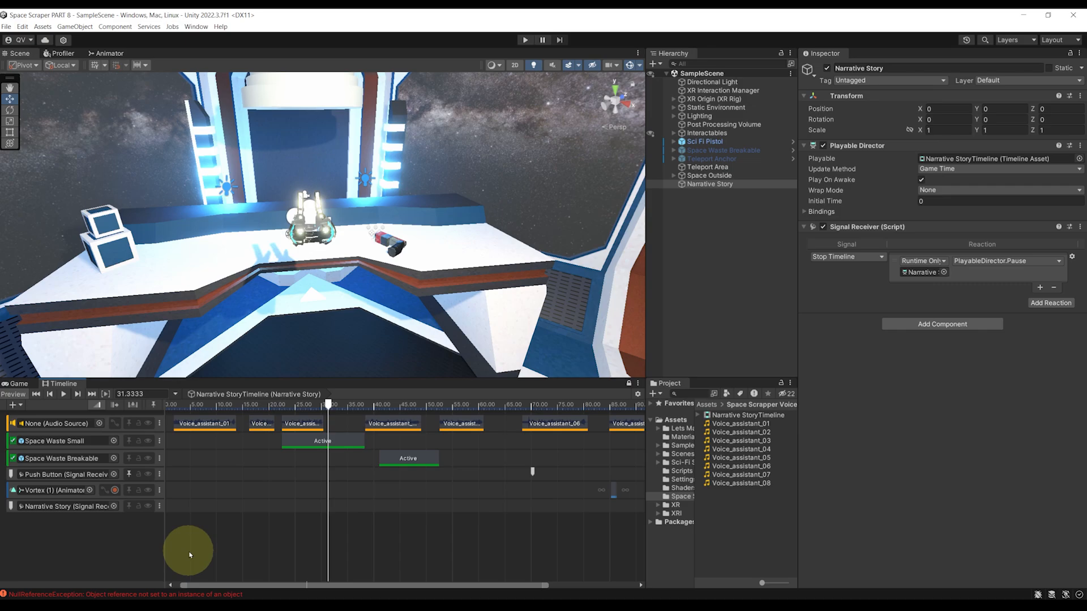
pyautogui.keyDown('alt'); pyautogui.moveTo(429, 313); pyautogui.dragTo(275, 313); pyautogui.keyUp('alt')
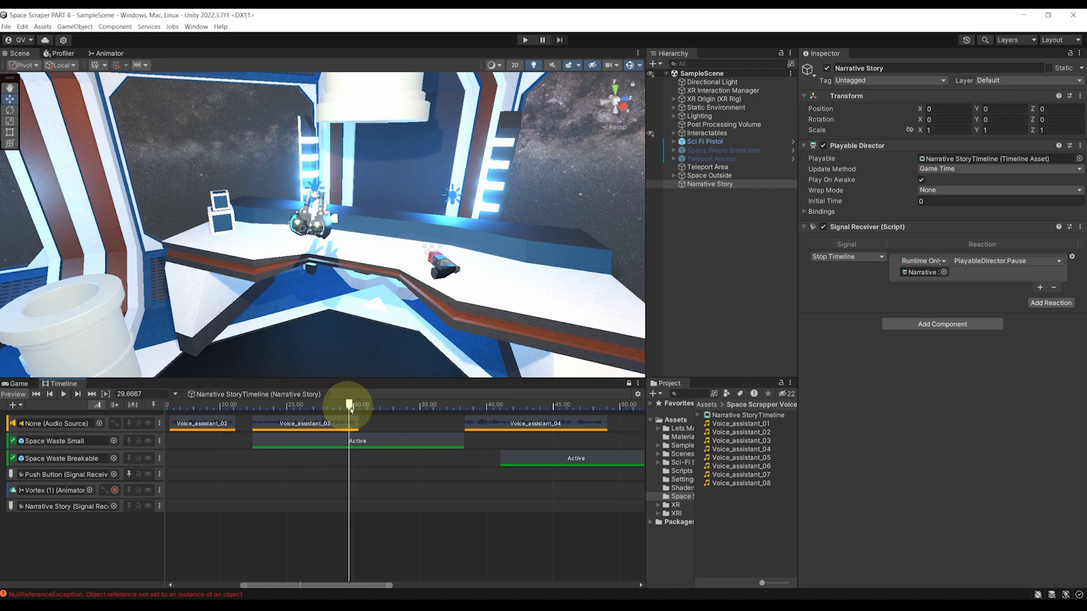
pyautogui.moveTo(347, 402); pyautogui.dragTo(369, 415)
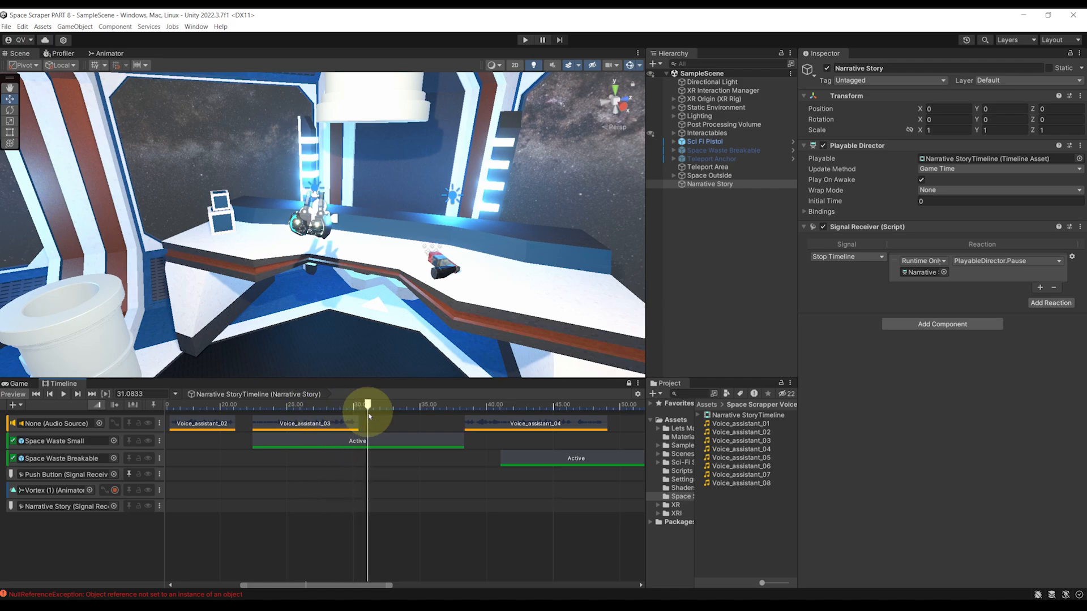
pyautogui.scroll(5, 329, 453)
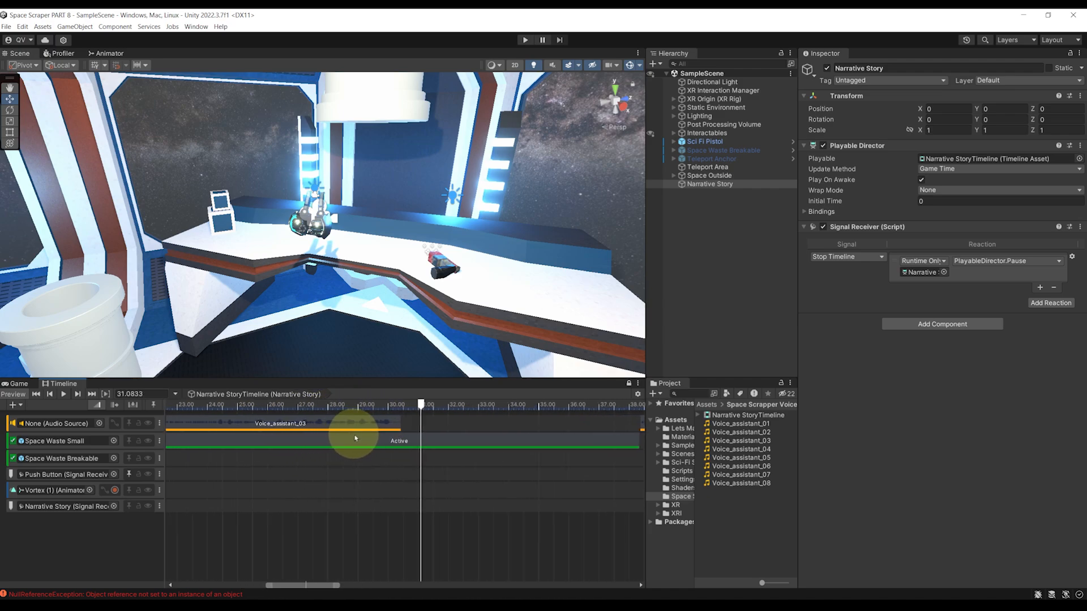
pyautogui.scroll(-2, 353, 438)
pyautogui.scroll(-5, 373, 491)
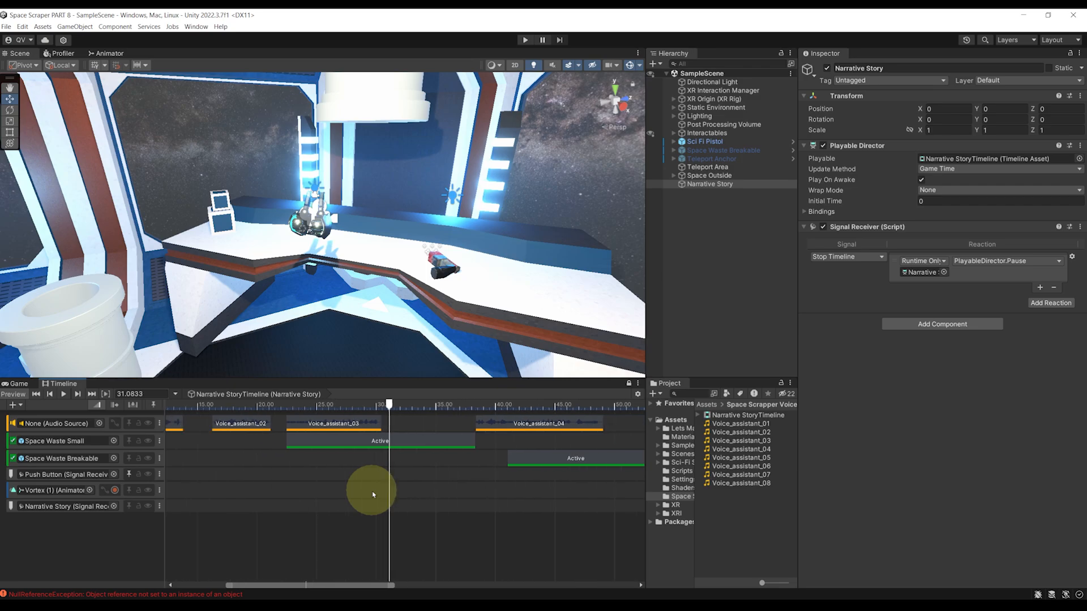
pyautogui.moveTo(412, 275); pyautogui.dragTo(362, 317, button='right')
pyautogui.click(377, 508)
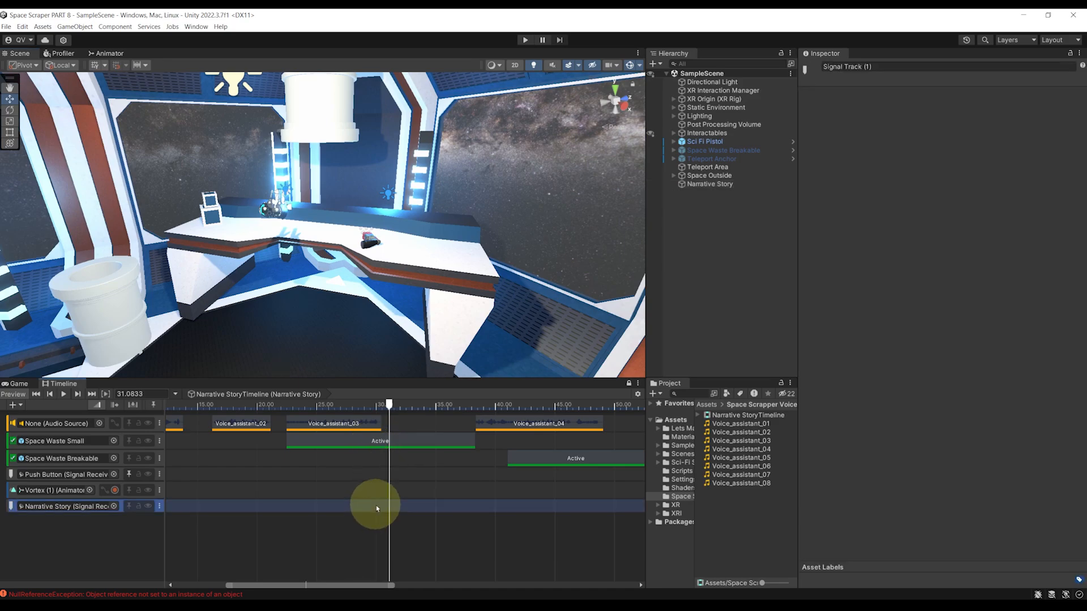
pyautogui.rightClick(377, 508)
pyautogui.click(400, 572)
pyautogui.scroll(6, 381, 512)
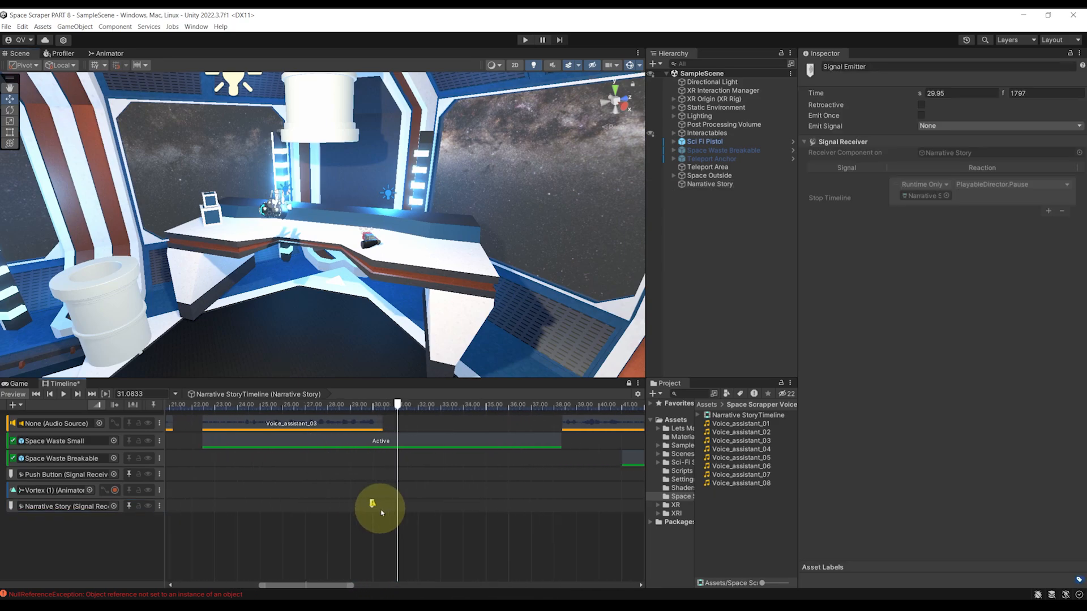
pyautogui.moveTo(369, 503); pyautogui.dragTo(378, 505)
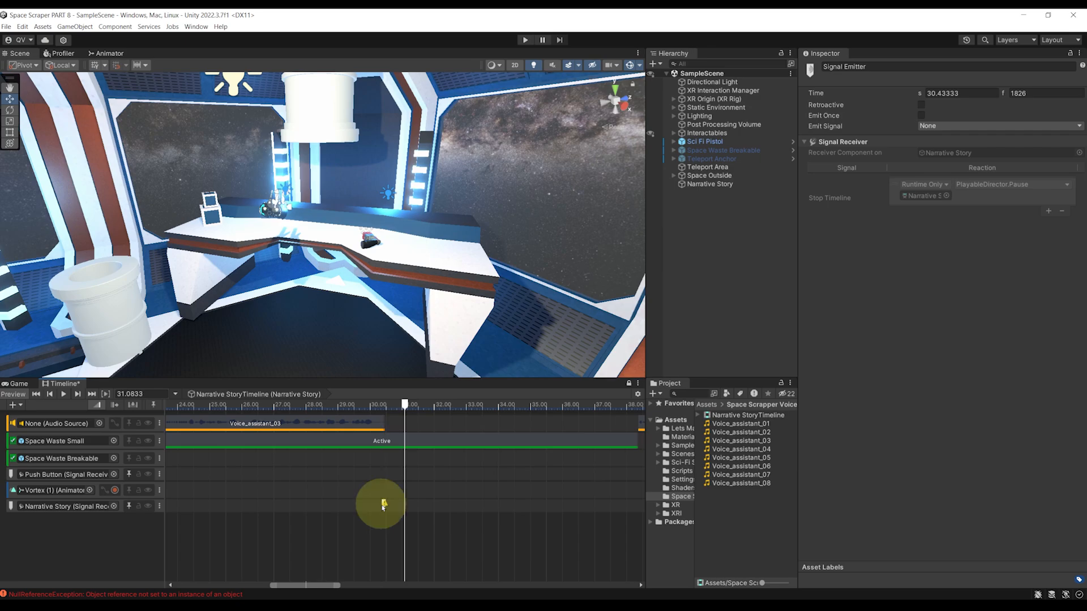
pyautogui.scroll(-6, 382, 504)
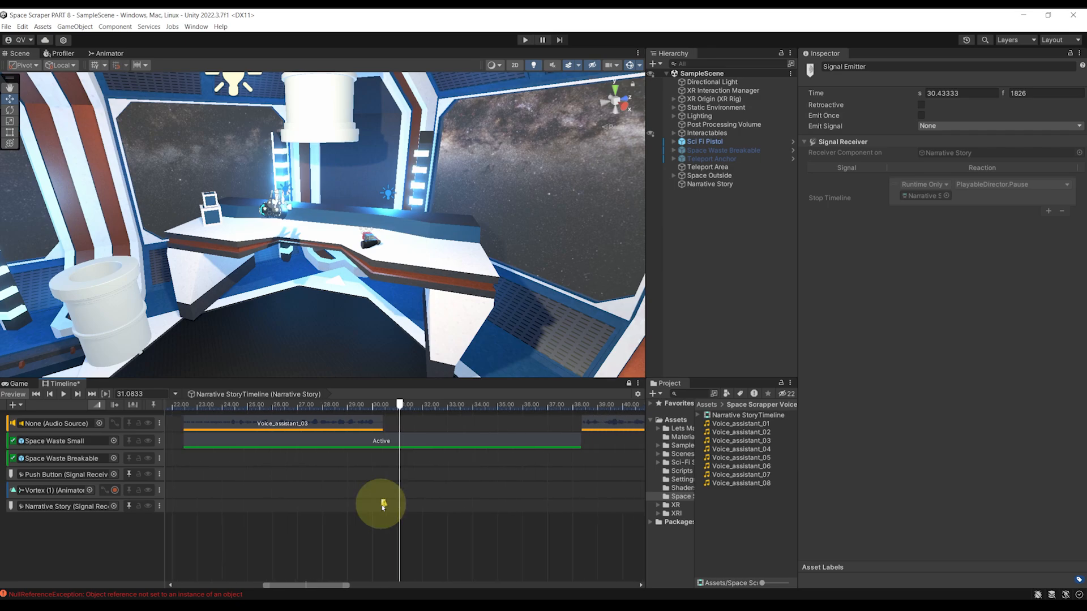
# - Set the new emitter's Emit Signal to Stop Timeline
pyautogui.click(955, 126)
pyautogui.click(965, 158)
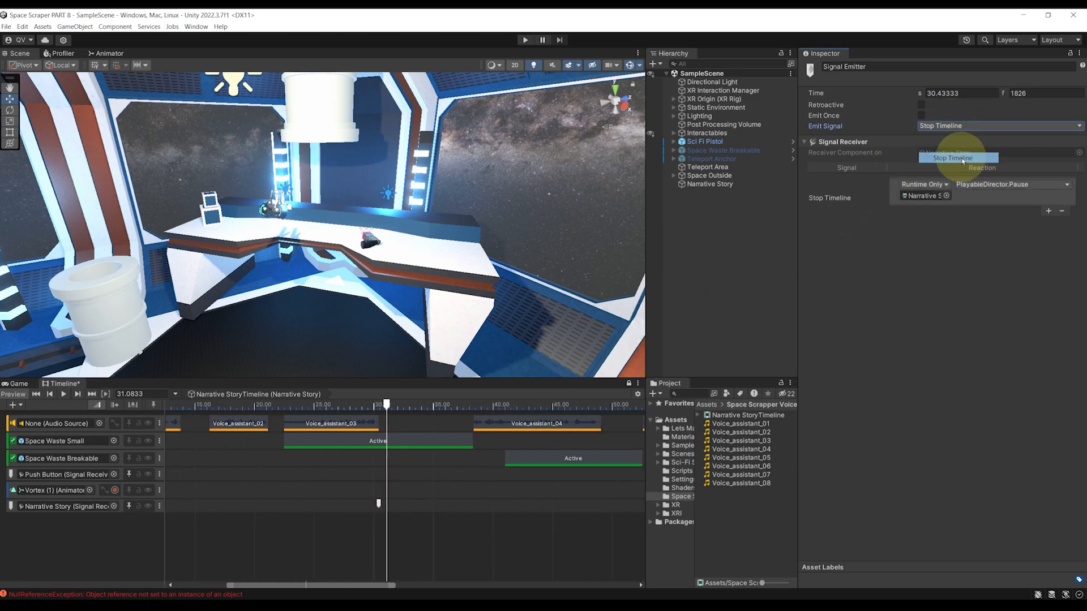
pyautogui.scroll(-1, 374, 493)
# - Copy the Stop Timeline emitter to about 49.1 s on the Narrative Story track, at the end of Voice_assistant_04
pyautogui.click(378, 504)
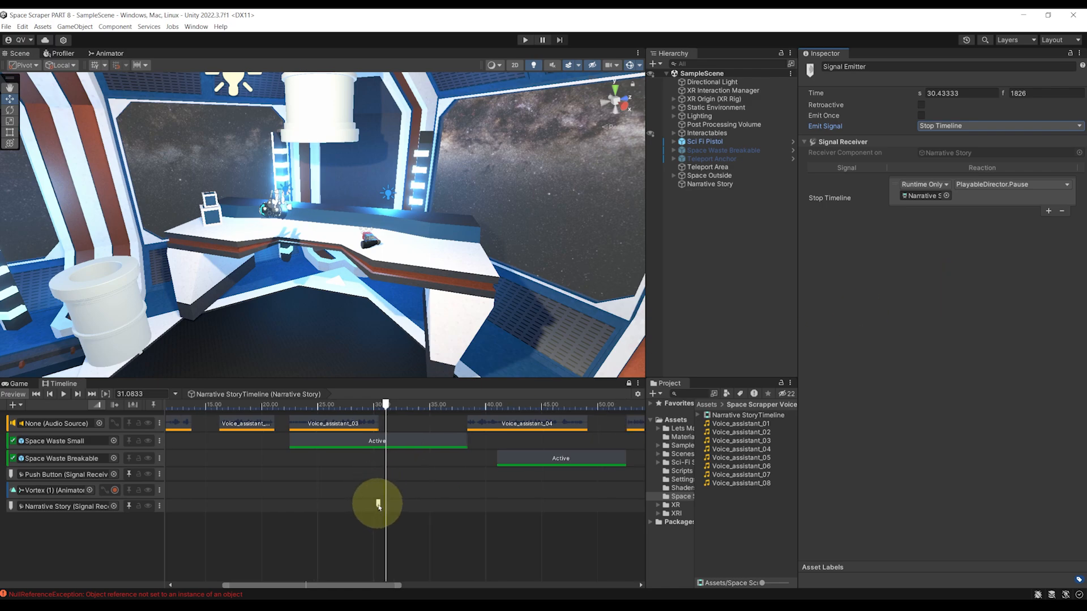
pyautogui.scroll(-5, 389, 510)
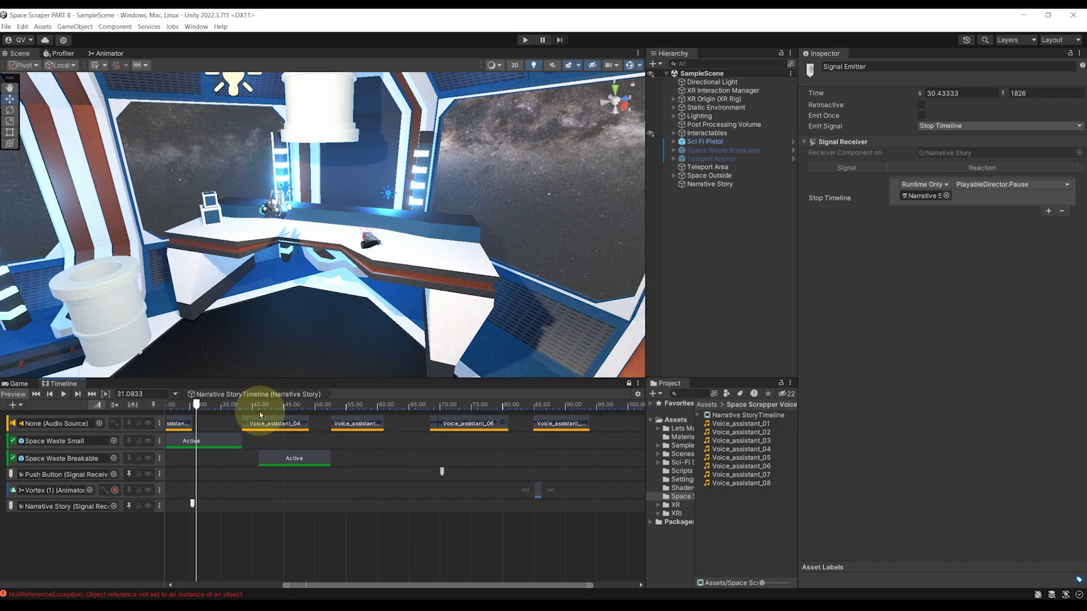
pyautogui.scroll(3, 259, 412)
pyautogui.moveTo(460, 403); pyautogui.dragTo(412, 405)
pyautogui.keyDown('alt'); pyautogui.moveTo(329, 210); pyautogui.dragTo(467, 244); pyautogui.keyUp('alt')
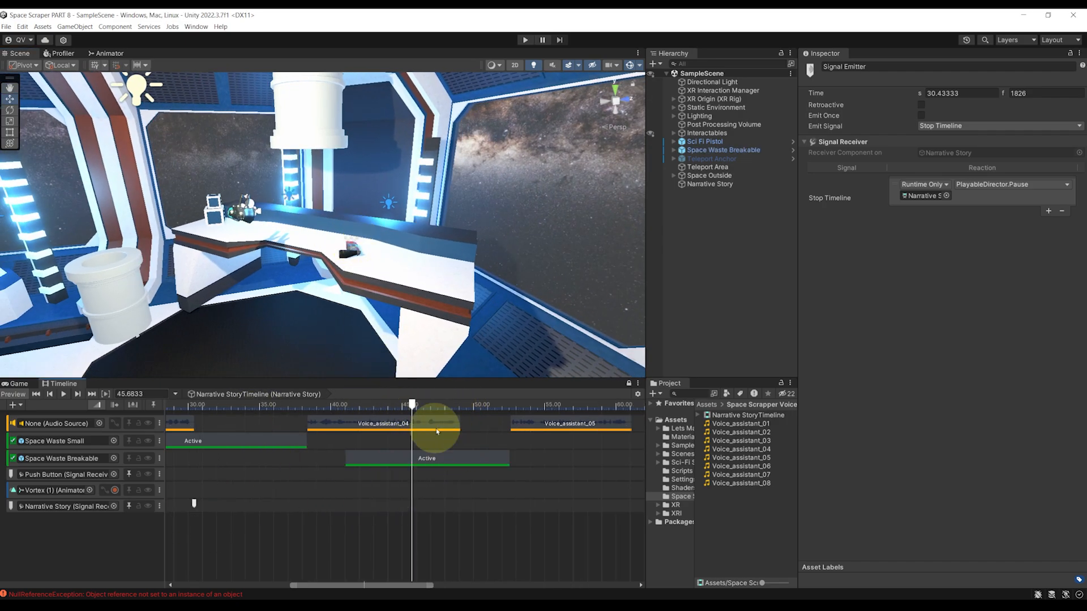
pyautogui.click(459, 404)
pyautogui.hotkey('ctrl', 'v')
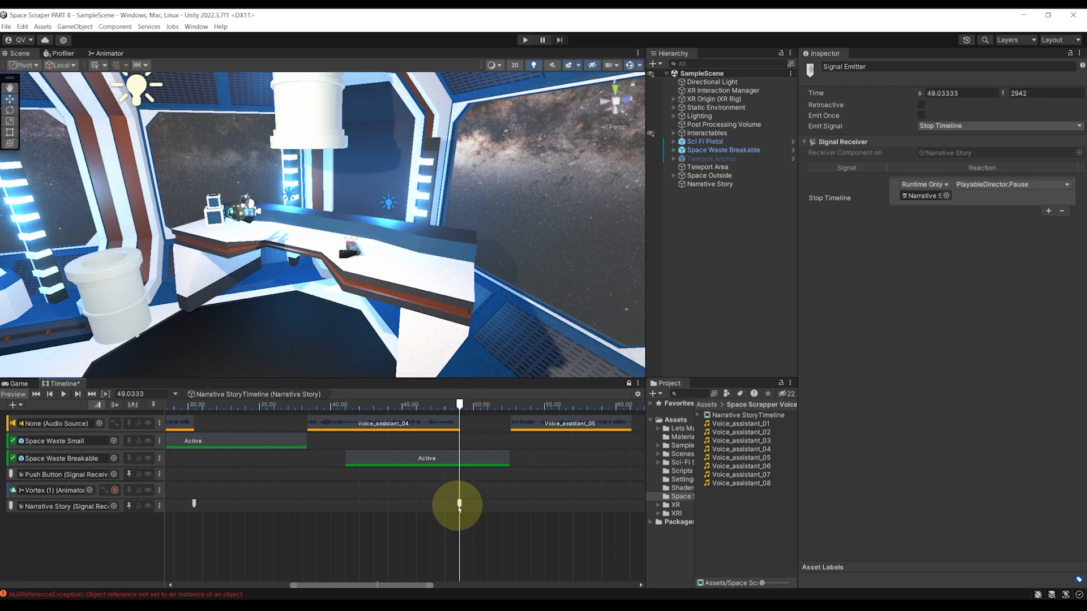
pyautogui.moveTo(459, 506)
pyautogui.mouseDown()
pyautogui.moveTo(443, 505)
pyautogui.moveTo(459, 504)
pyautogui.mouseUp()
# - Place another copy of the Stop Timeline emitter at about 61.08 s, at the end of Voice_assistant_05
pyautogui.click(475, 404)
pyautogui.scroll(-8, 526, 512)
pyautogui.scroll(9, 595, 545)
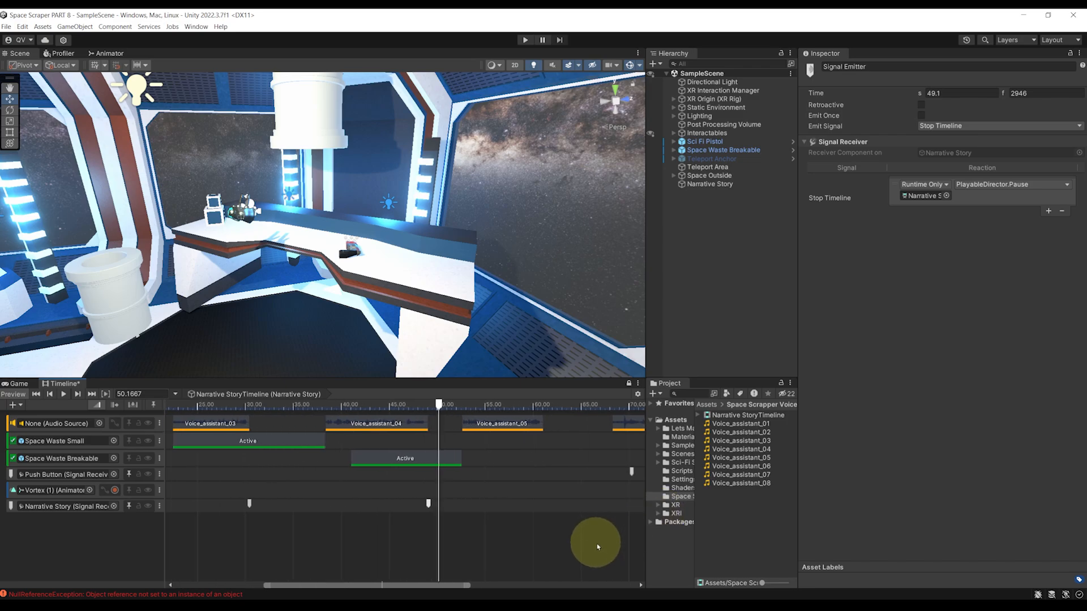
pyautogui.scroll(-4, 596, 548)
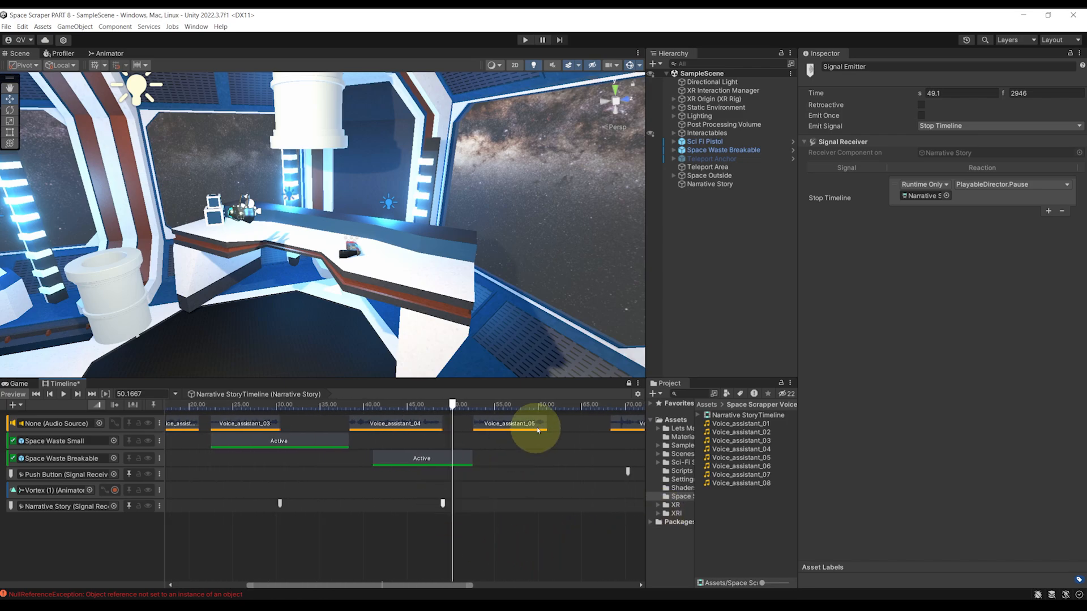
pyautogui.click(542, 405)
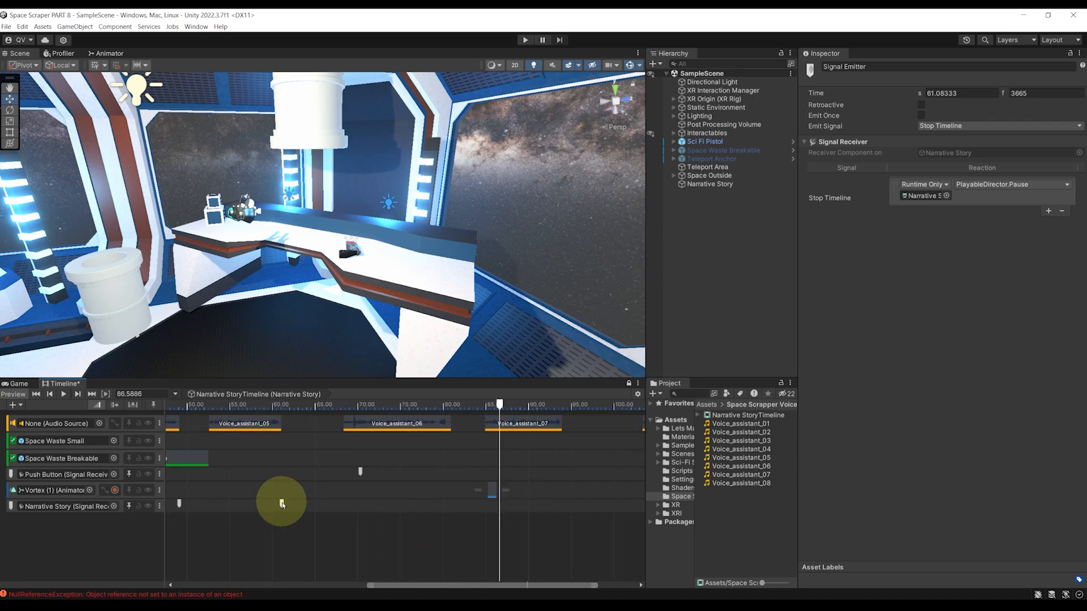
# - Paste a Stop Timeline emitter on the Narrative Story track and shift it to about 80.93 s, at the end of Voice_assistant_06
pyautogui.click(444, 406)
pyautogui.click(446, 510)
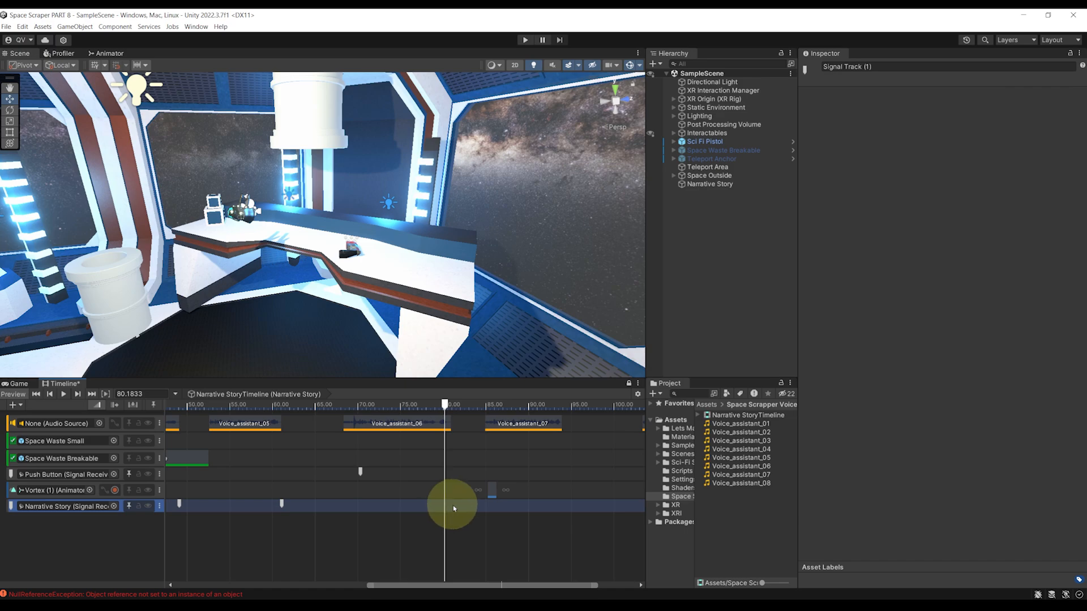
pyautogui.hotkey('ctrl', 'v')
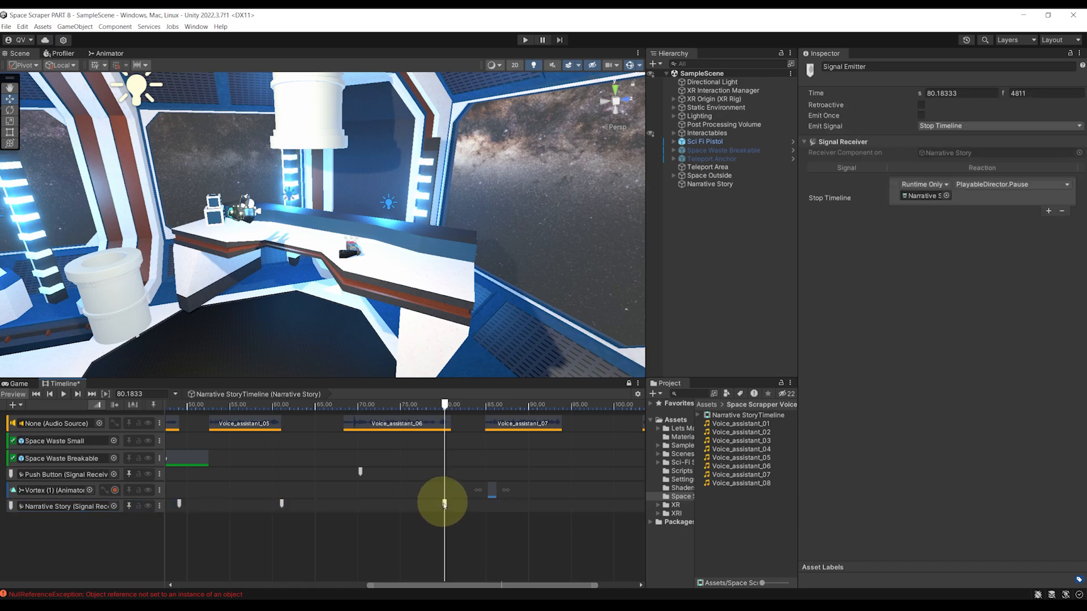
pyautogui.moveTo(444, 504); pyautogui.dragTo(450, 503)
pyautogui.scroll(-1, 527, 498)
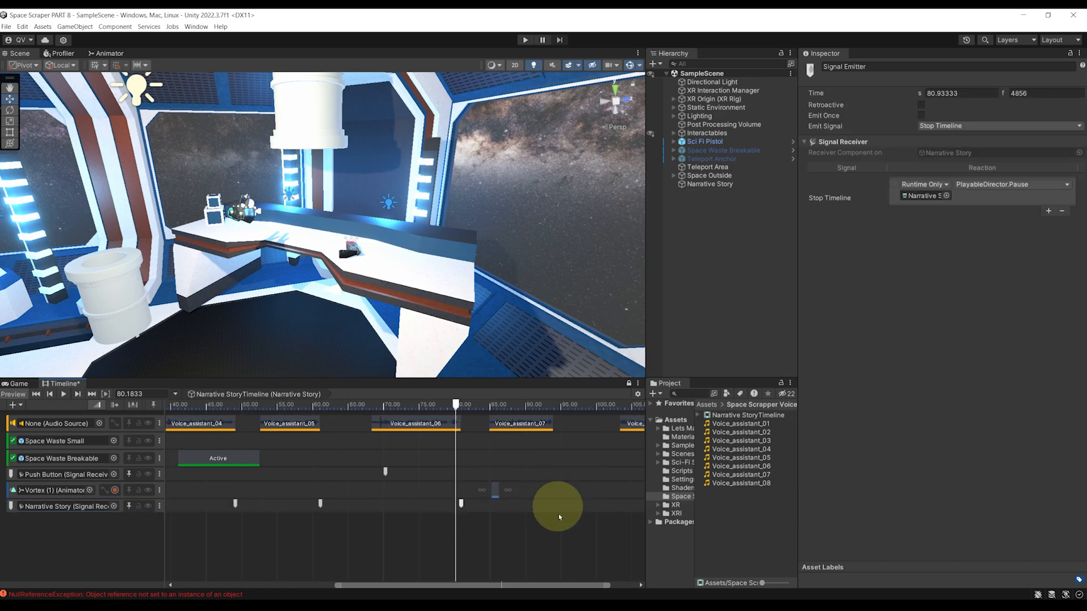
# - Paste a Stop Timeline emitter on the Narrative Story track at about 93.93 s, at the end of Voice_assistant_07
pyautogui.scroll(2, 441, 430)
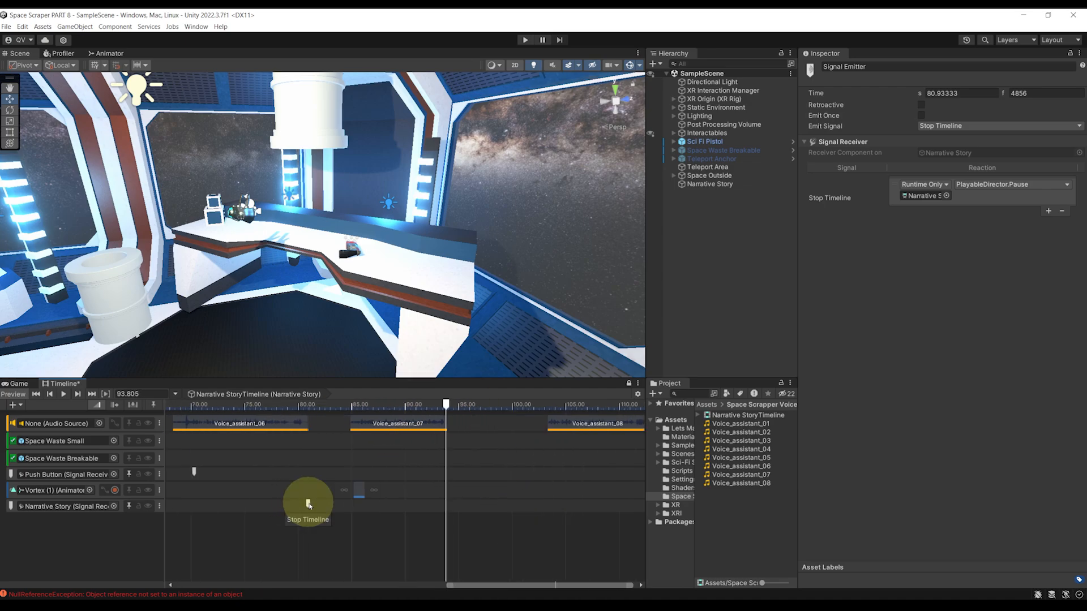
pyautogui.moveTo(473, 226); pyautogui.dragTo(306, 180, button='right')
pyautogui.press('w')
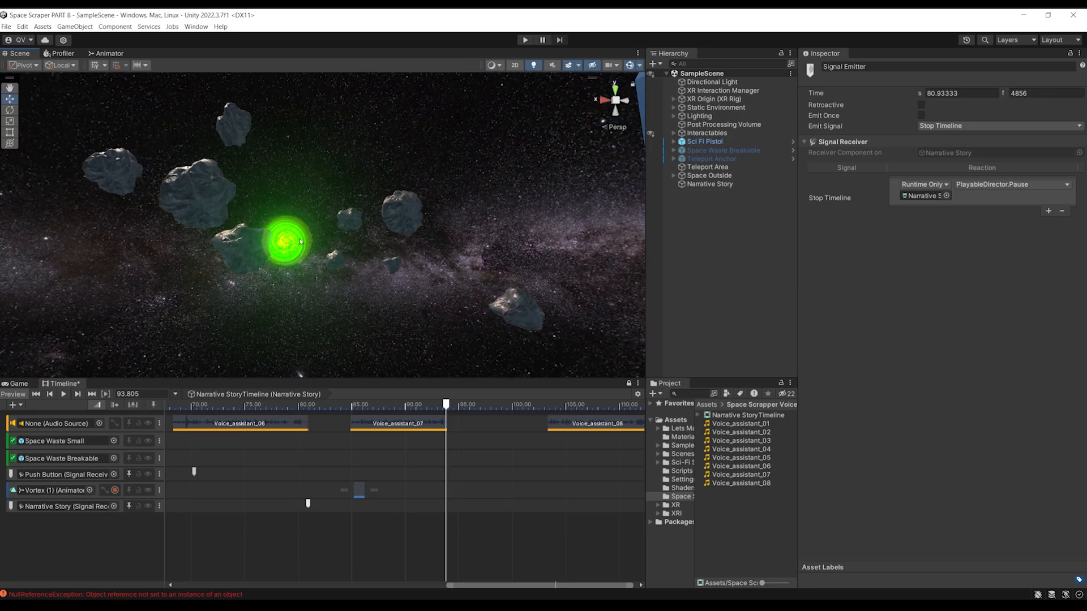
pyautogui.moveTo(330, 257); pyautogui.dragTo(416, 260, button='right')
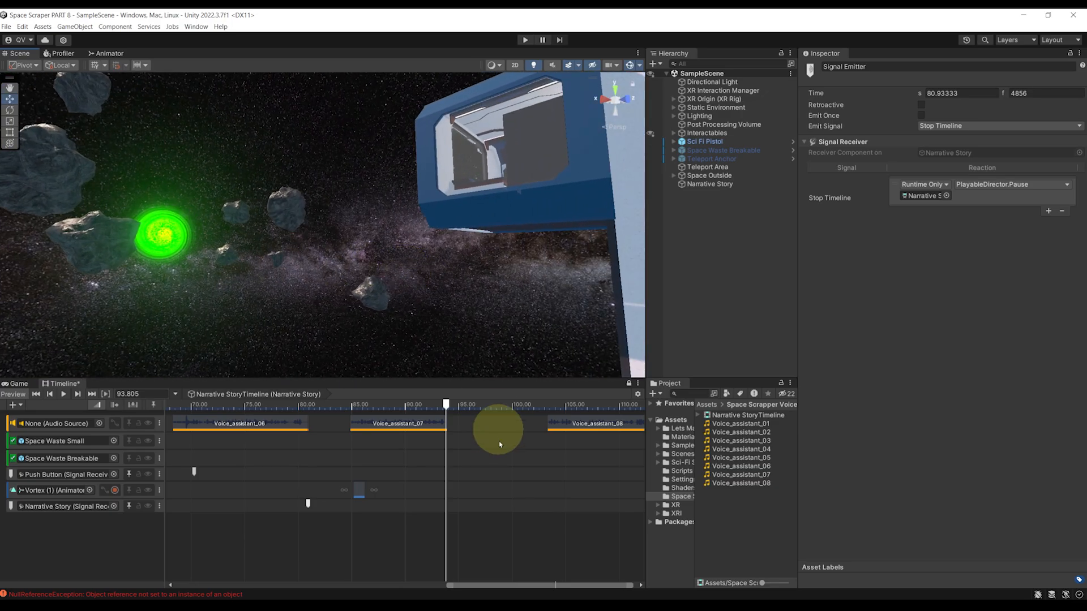
pyautogui.click(443, 506)
pyautogui.hotkey('ctrl', 'v')
pyautogui.moveTo(446, 507); pyautogui.dragTo(447, 506)
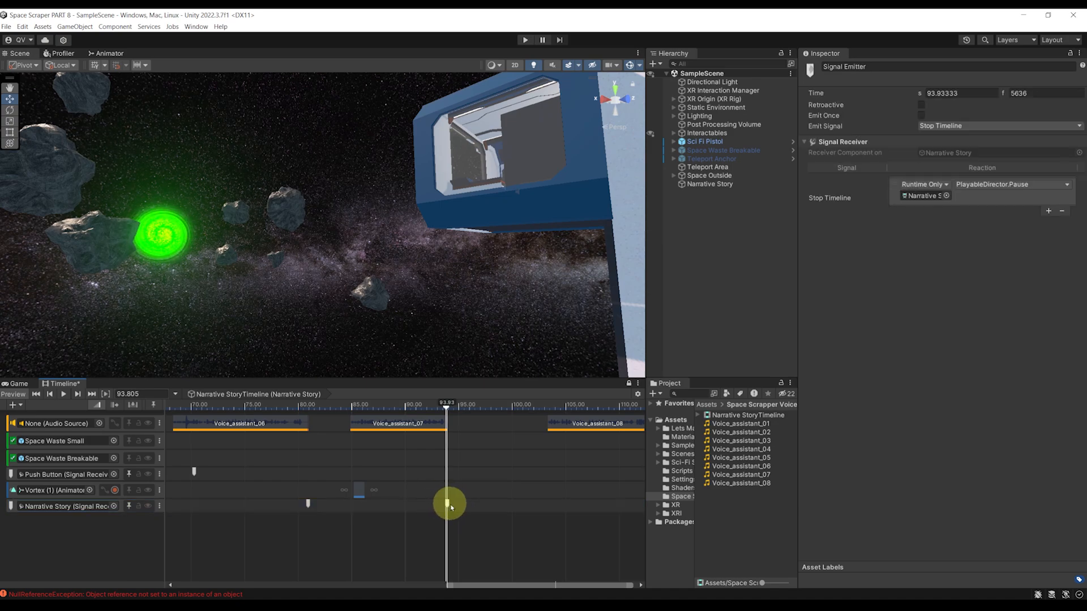
# - Review the Stop Timeline emitters across the whole Narrative Story track, inspecting those after Voice_assistant_03 and Voice_assistant_05
pyautogui.press('a')
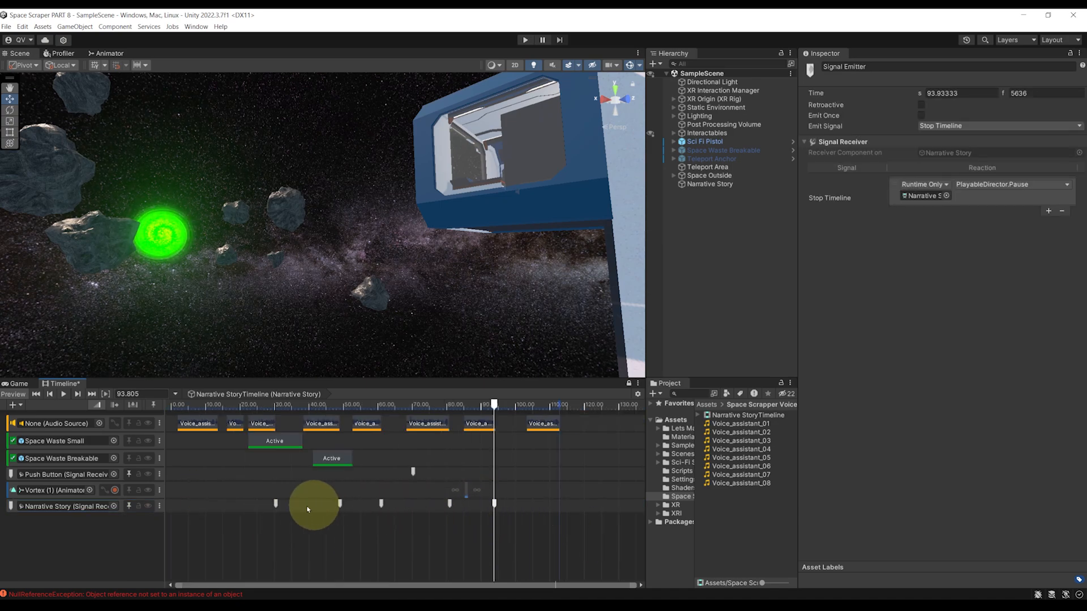
pyautogui.click(276, 503)
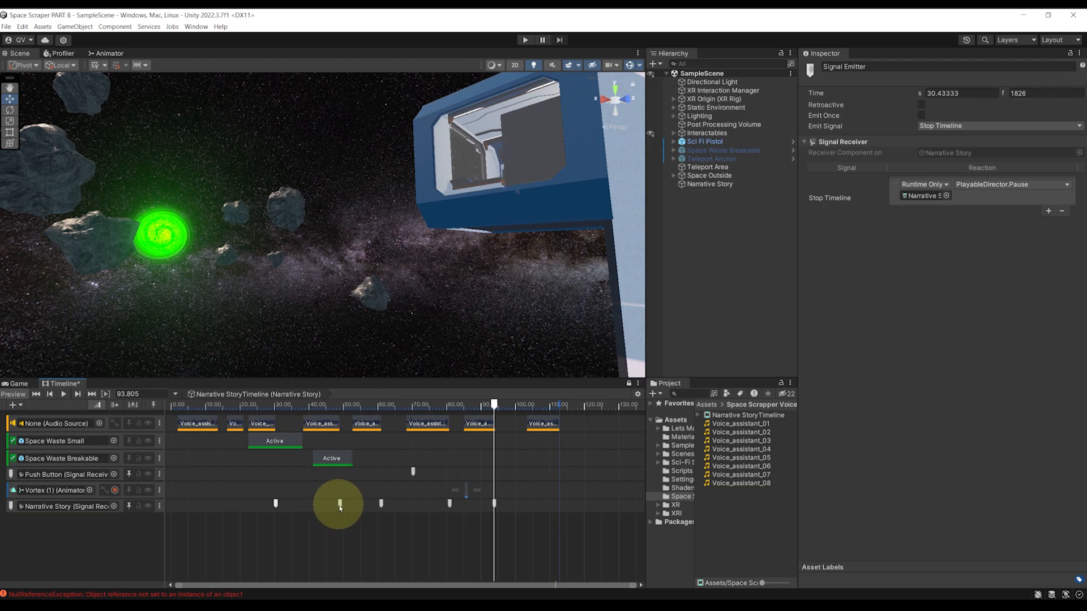
pyautogui.click(367, 507)
pyautogui.click(382, 504)
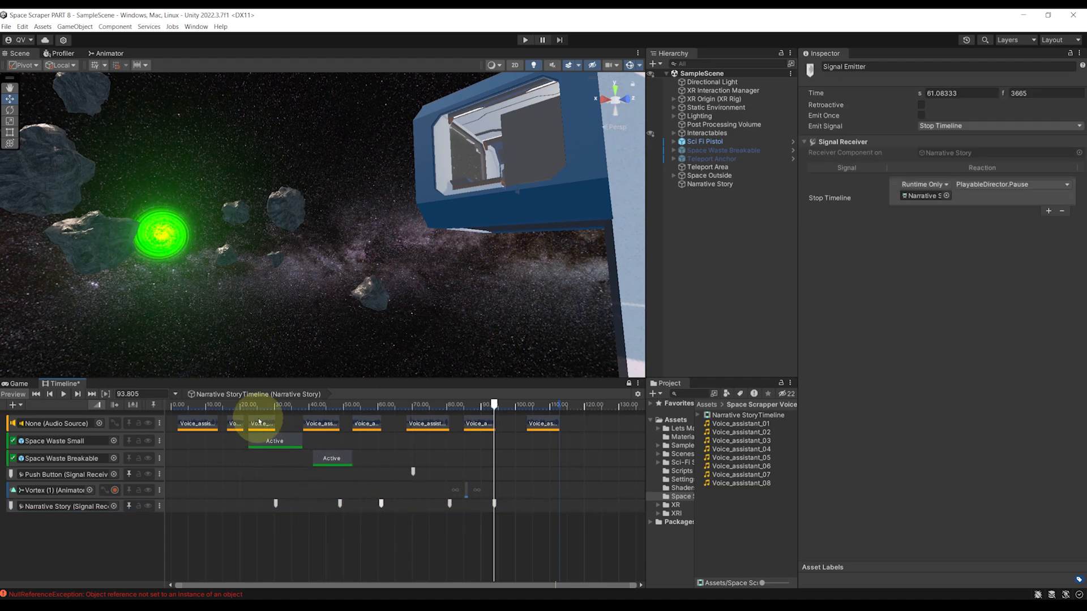
# - Run the scene and play the timeline from about 25.3 s to test the first Stop Timeline signal
pyautogui.click(525, 40)
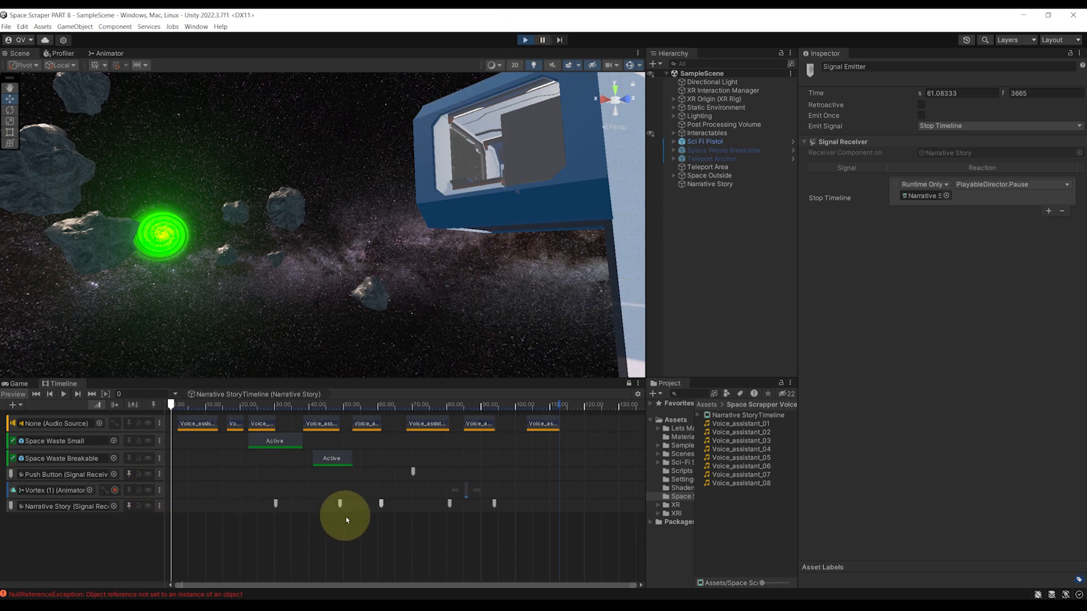
pyautogui.click(63, 384)
pyautogui.click(257, 406)
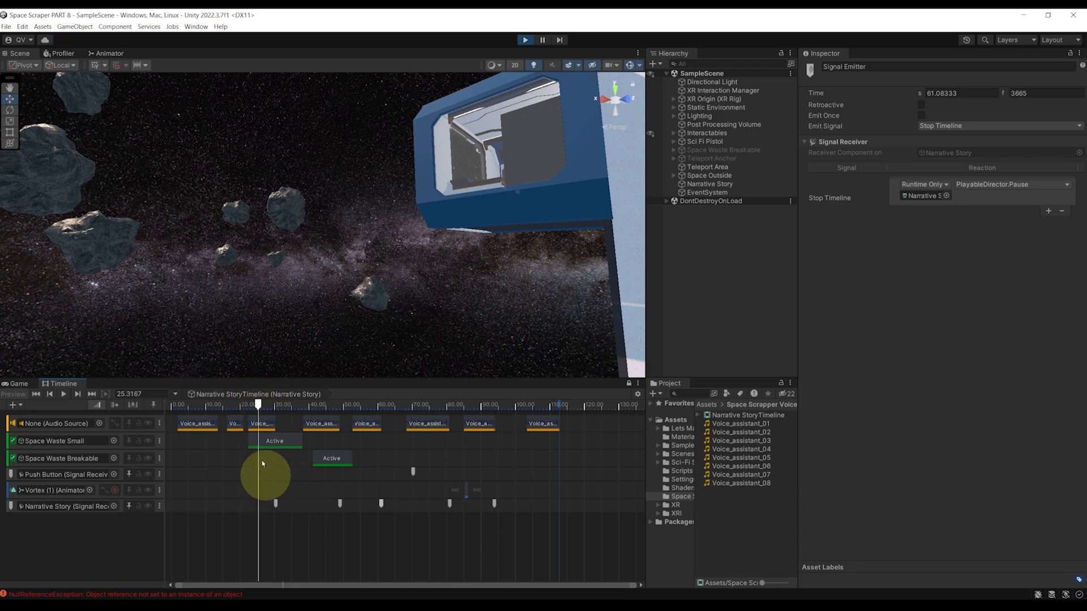
pyautogui.click(258, 406)
pyautogui.click(63, 394)
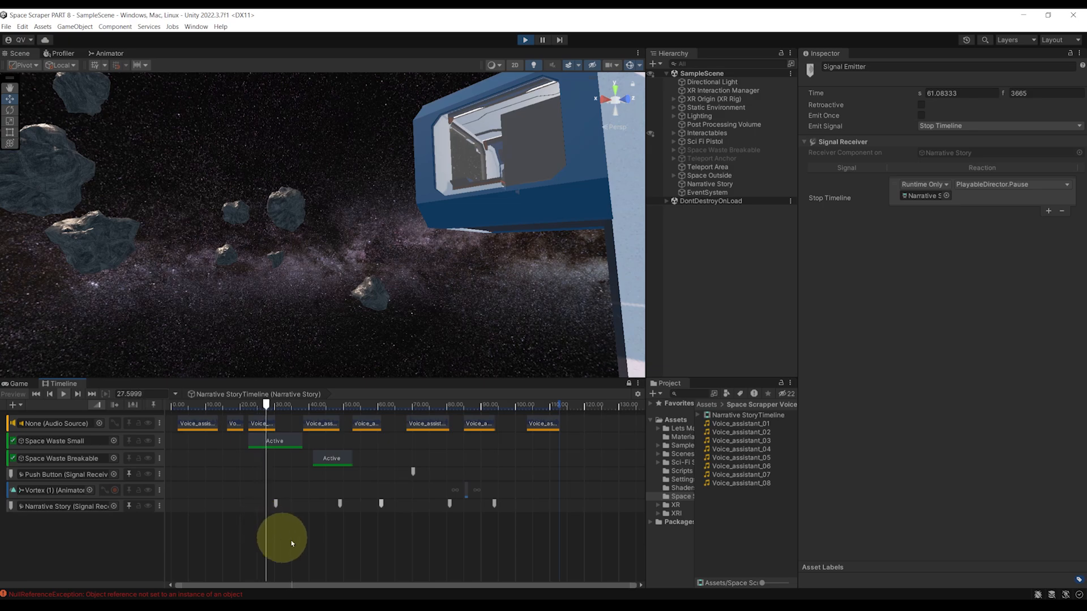
pyautogui.scroll(4, 266, 538)
pyautogui.scroll(2, 268, 539)
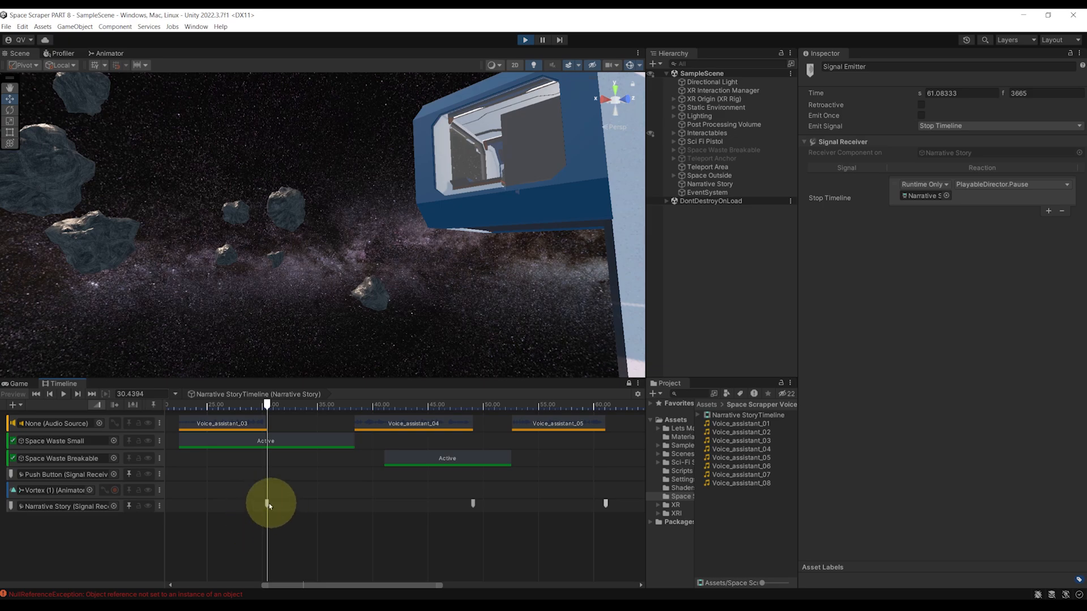
pyautogui.scroll(-2, 277, 492)
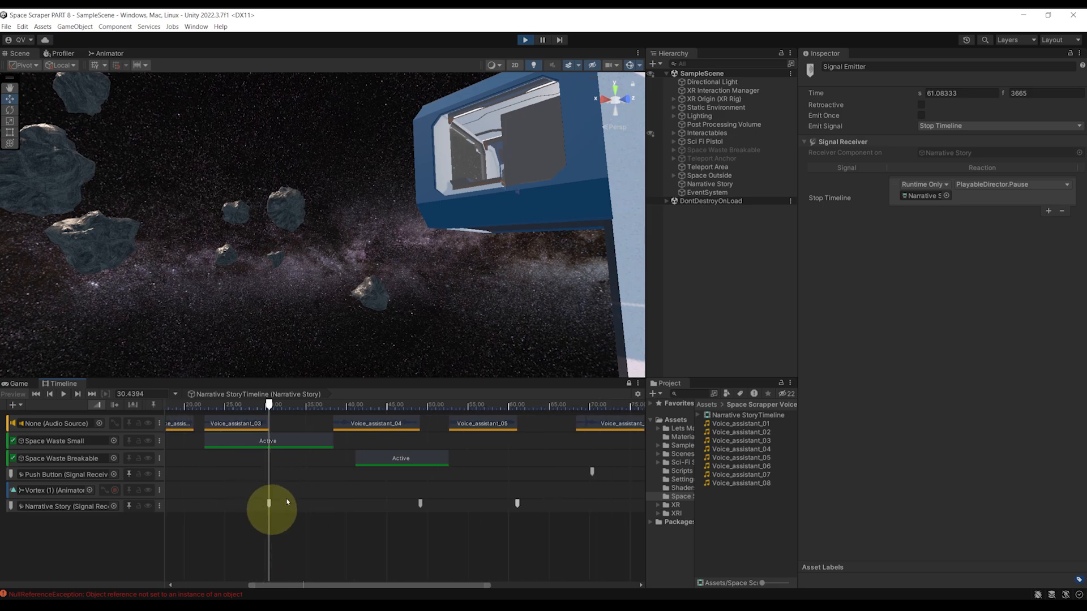
pyautogui.scroll(-4, 275, 523)
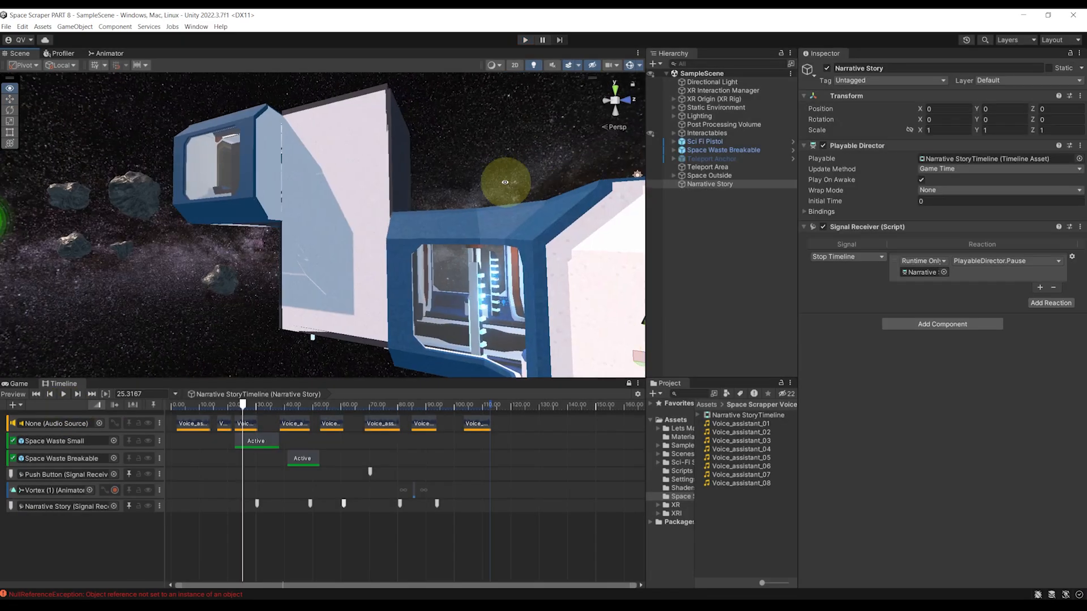
# - Create a new script component named PlaySteps on the Narrative Story object
pyautogui.moveTo(503, 188); pyautogui.dragTo(491, 229, button='right')
pyautogui.click(730, 184)
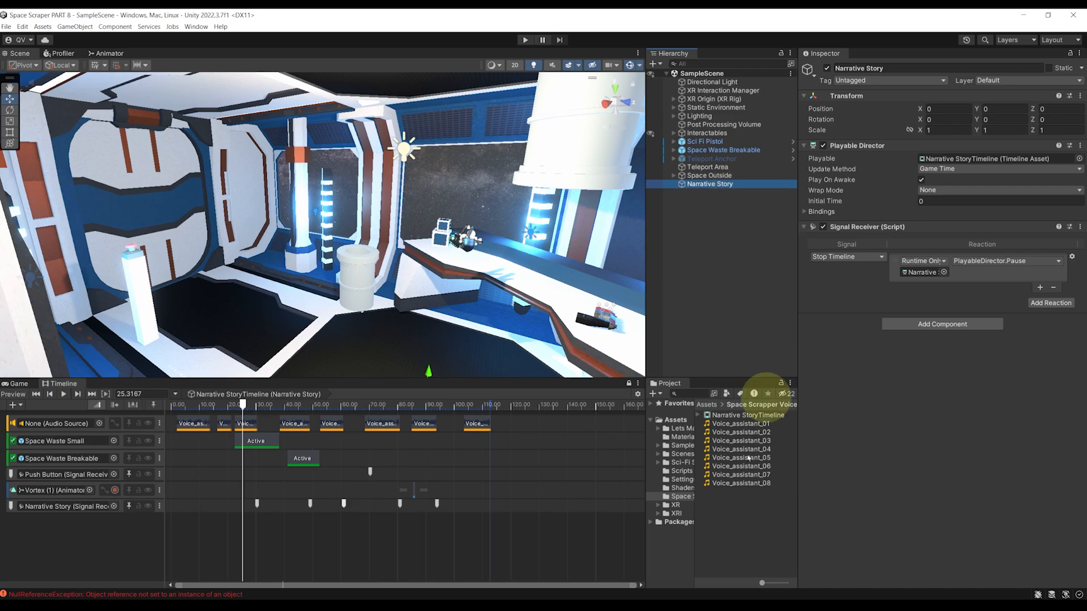
pyautogui.click(920, 324)
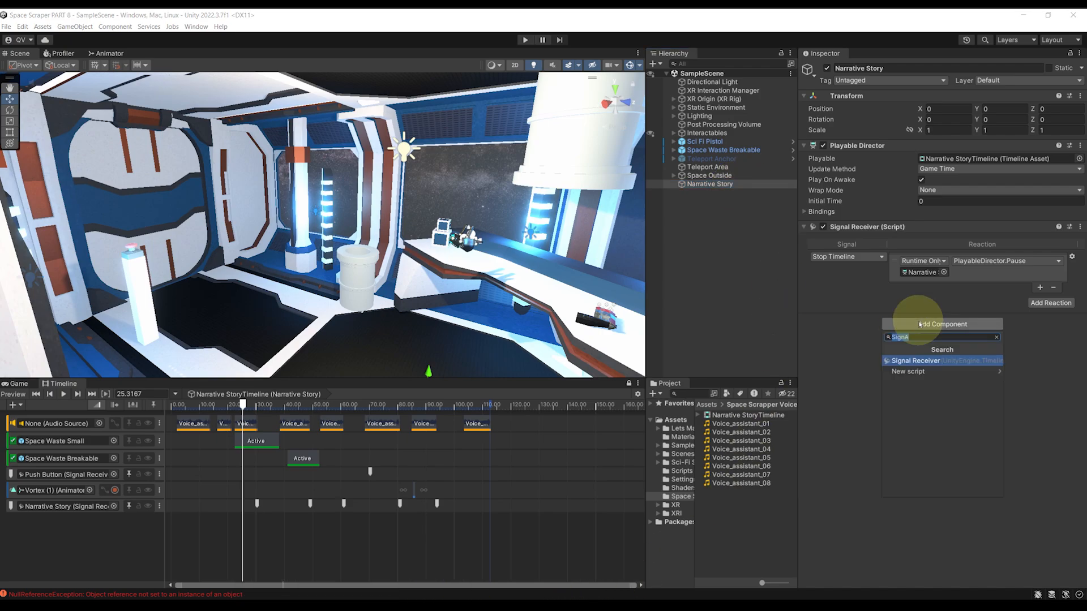
pyautogui.write('PlaySteps')
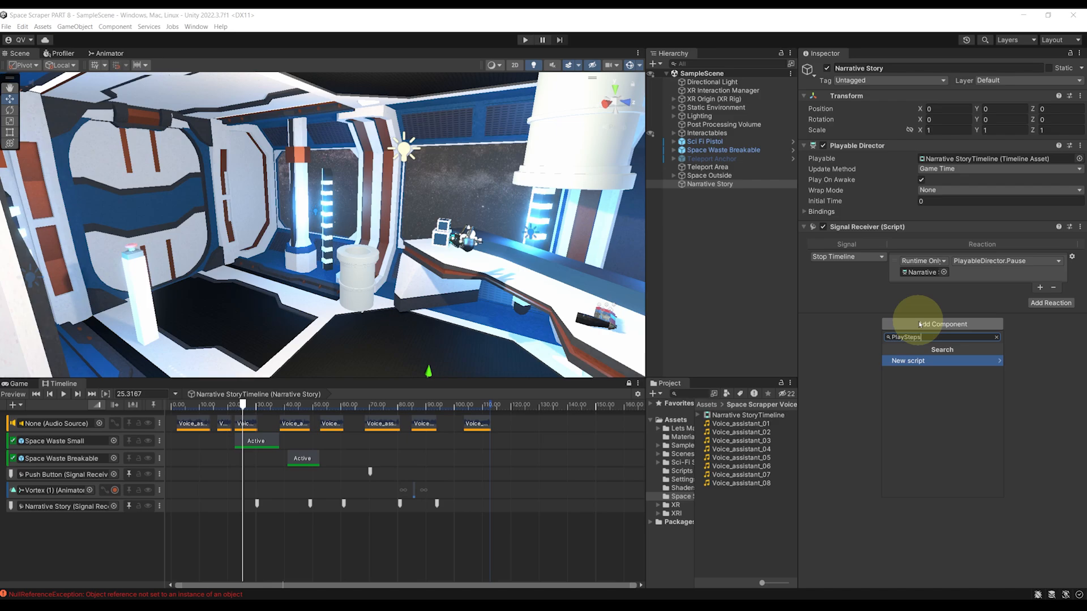
pyautogui.press('Return')
pyautogui.press('Return')
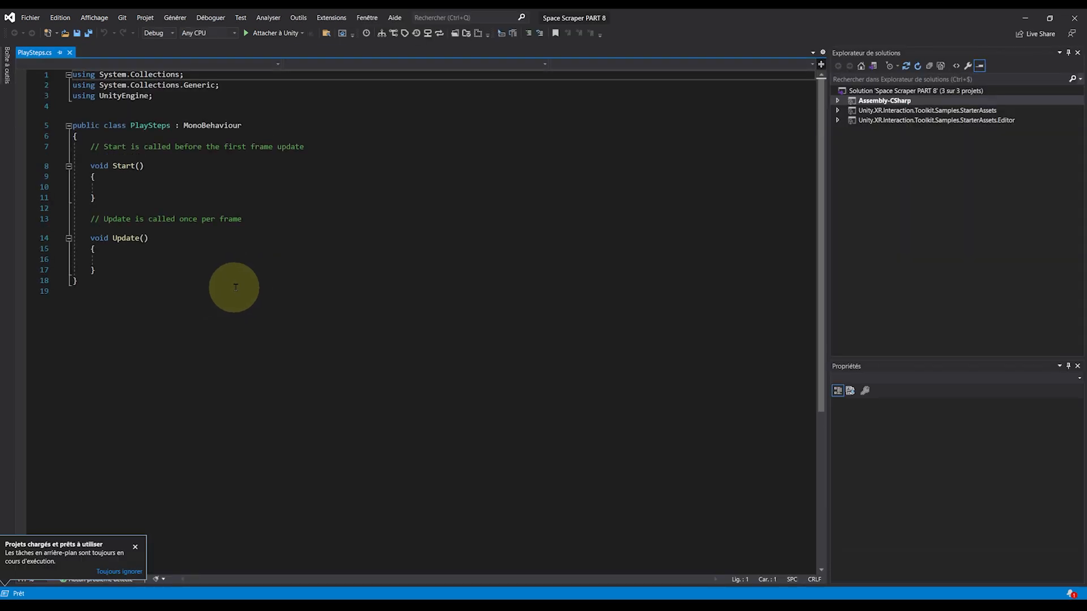
# - In Visual Studio, import the UnityEngine.Playables namespace in PlaySteps.cs with a using directive
pyautogui.click(138, 265)
pyautogui.keyDown('ctrl'); pyautogui.scroll(6, 239, 328); pyautogui.keyUp('ctrl')
pyautogui.hotkey('ctrl', 's')
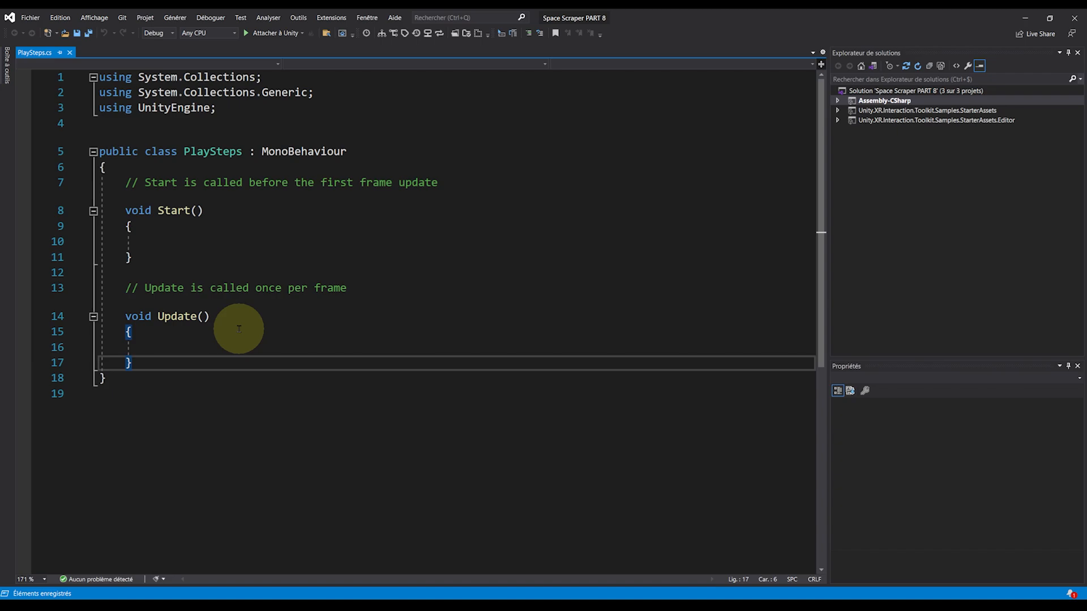
pyautogui.click(245, 118)
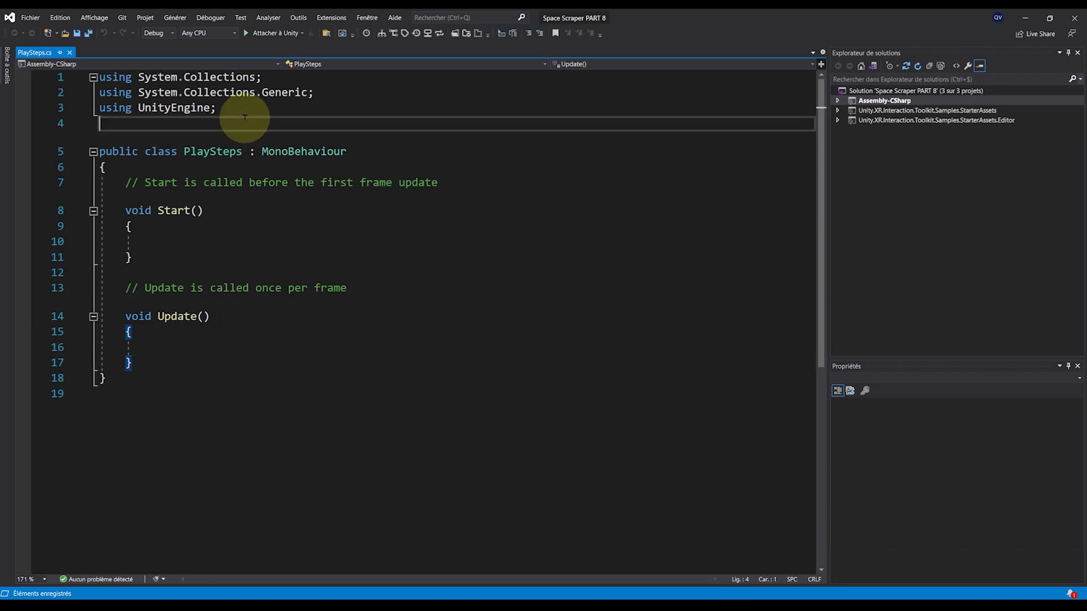
pyautogui.write('usi')
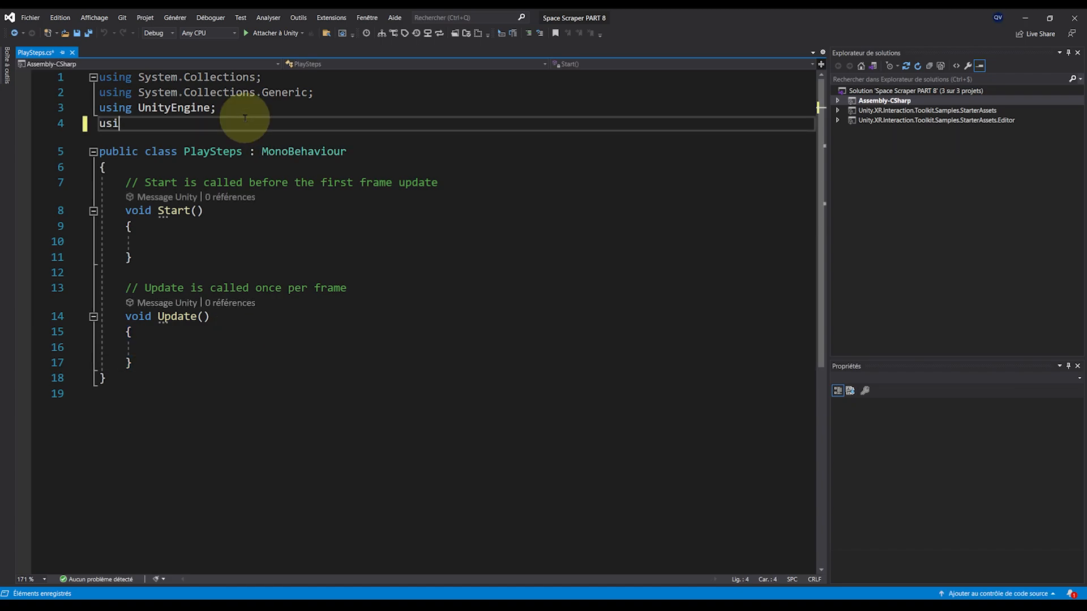
pyautogui.write('ng UnityEngine.Pl')
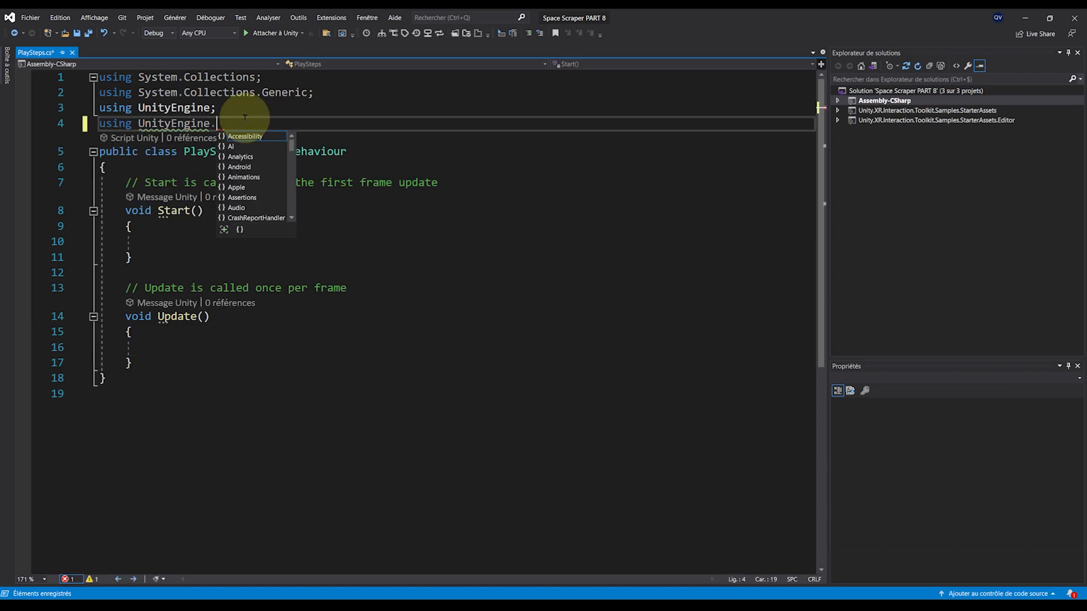
pyautogui.write('au')
pyautogui.press('BackSpace')
pyautogui.write('yables;')
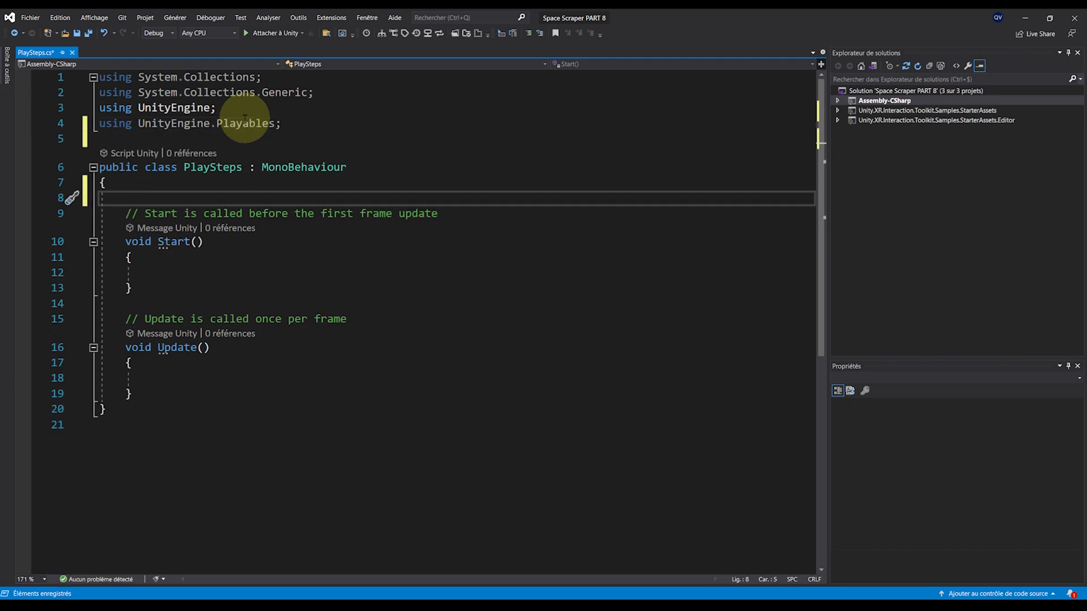
# - Declare a PlayableDirector field named director at the start of the PlaySteps class
pyautogui.press('Return')
pyautogui.press('Up')
pyautogui.hotkey('ctrl', 's')
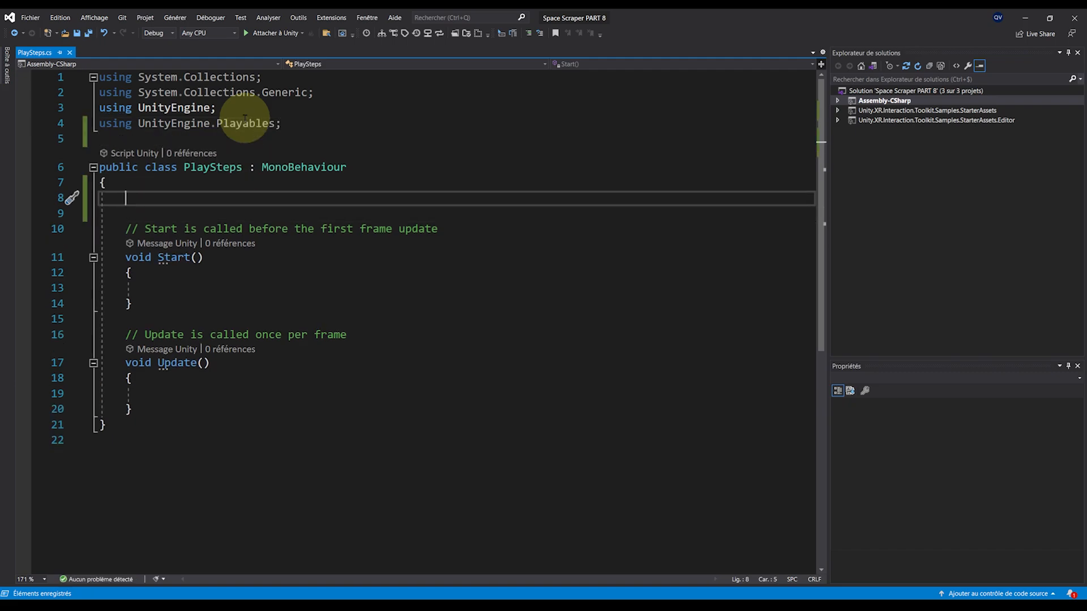
pyautogui.write('PlayableDirector')
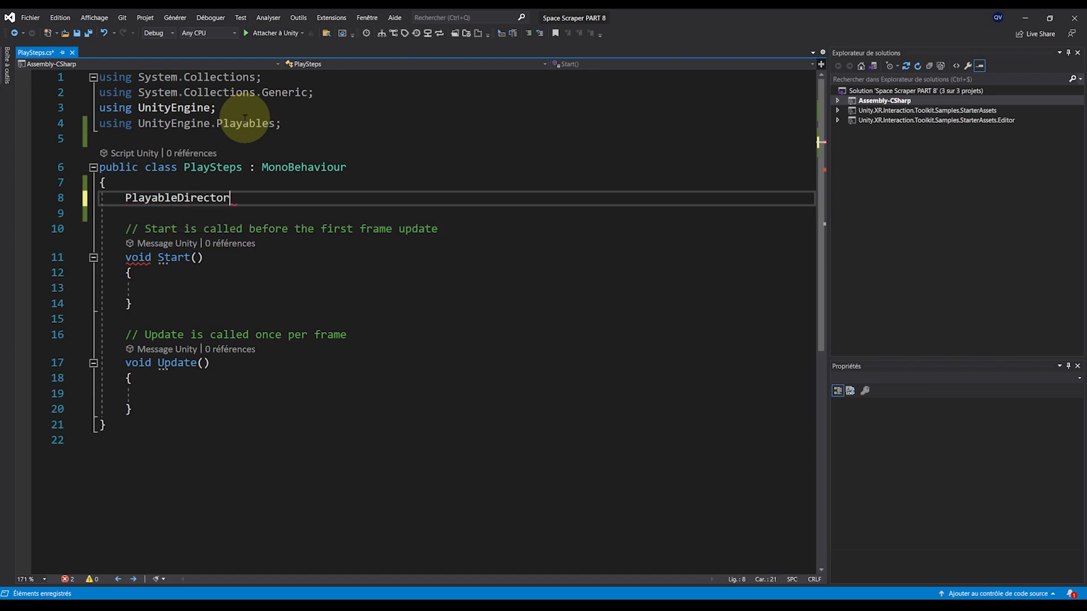
pyautogui.write(' director;')
# - In Start, assign director with GetComponent<PlayableDirector>()
pyautogui.press('Down')
pyautogui.press('Down')
pyautogui.press('Down')
pyautogui.press('Down')
pyautogui.press('Down')
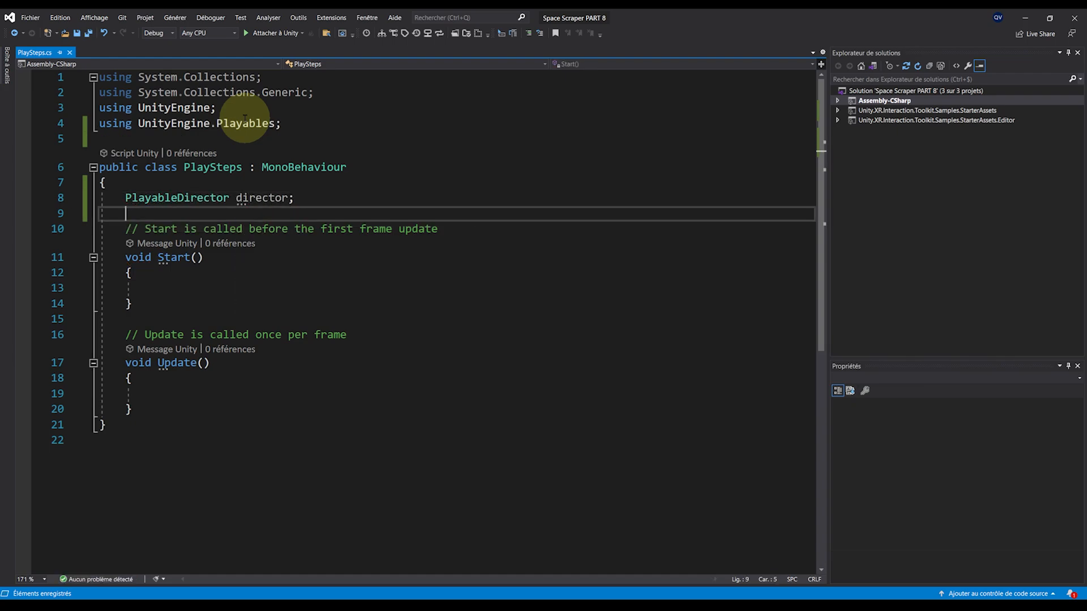
pyautogui.write('direc')
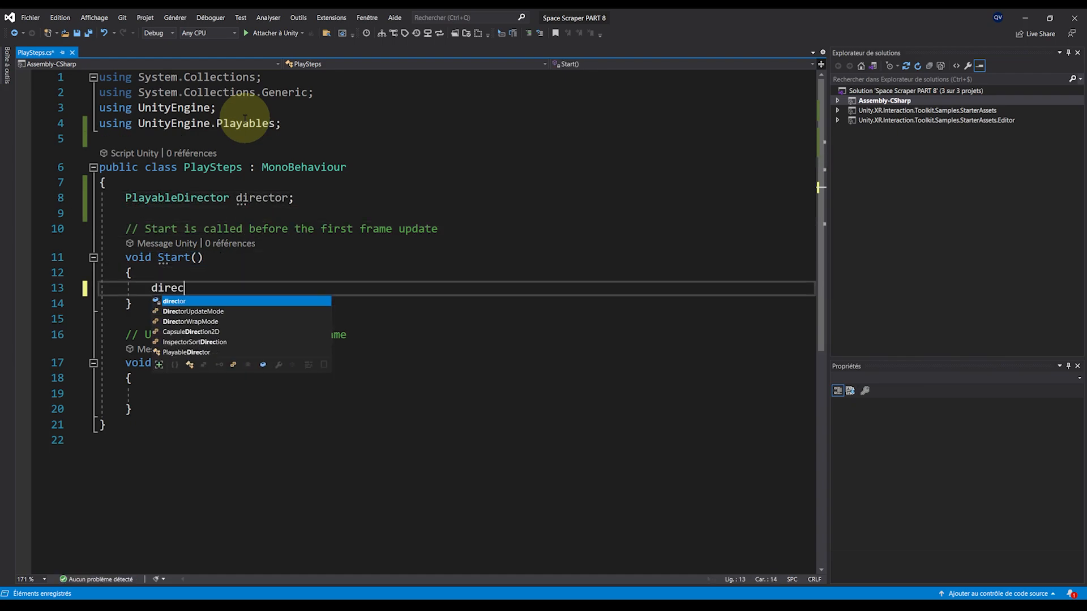
pyautogui.write('tor = GetComponent<')
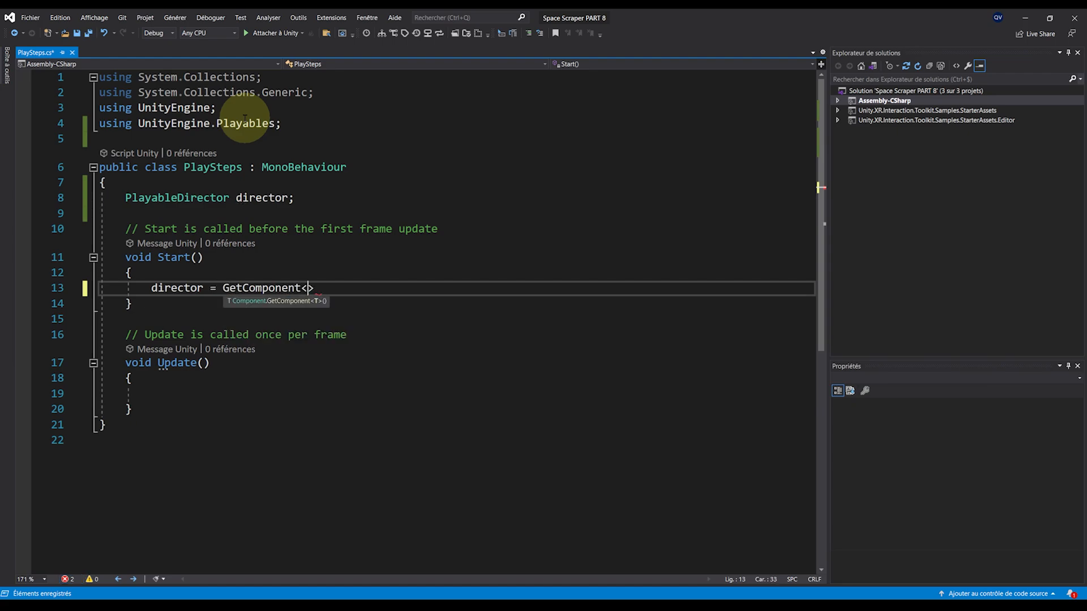
pyautogui.write('PlayableDirector>();')
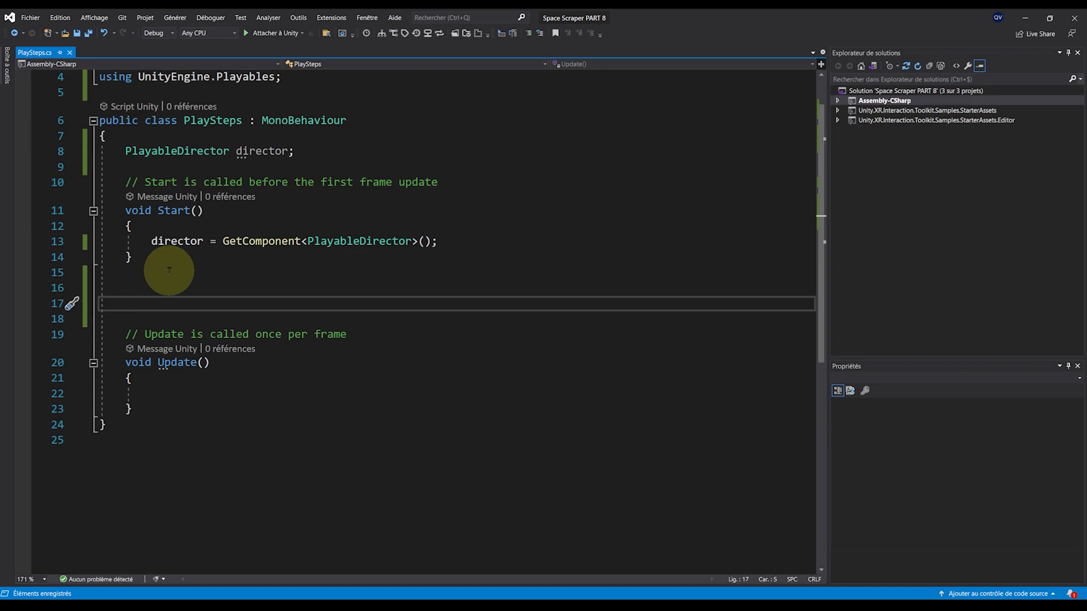
# - Add an empty public class named Step inside PlaySteps, between the Start and Update methods
pyautogui.scroll(1, 90, 473)
pyautogui.keyDown('ctrl'); pyautogui.scroll(1, 90, 474); pyautogui.keyUp('ctrl')
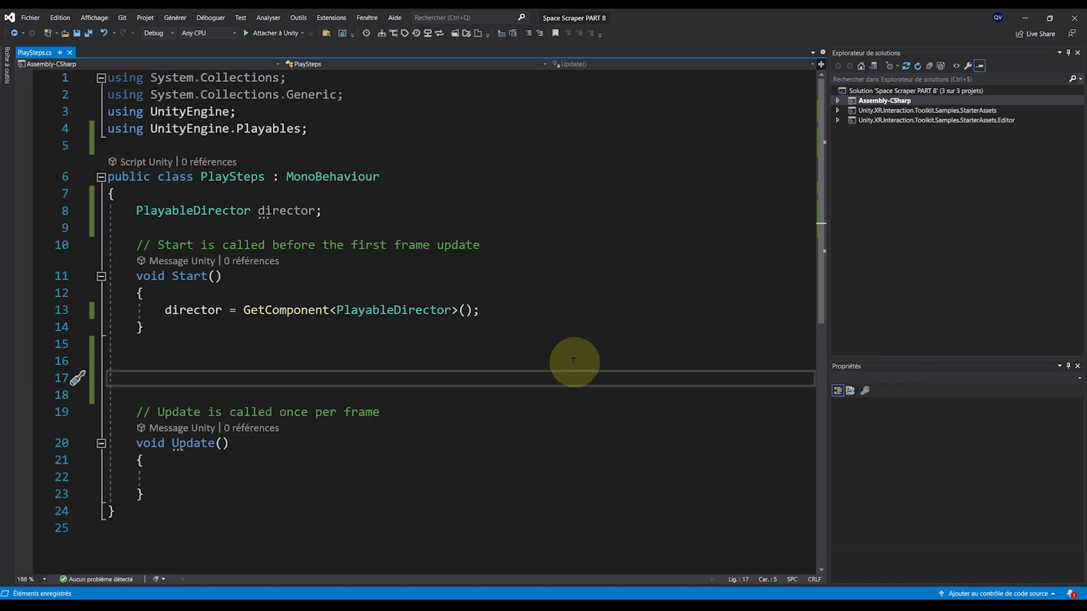
pyautogui.click(622, 355)
pyautogui.write('pu')
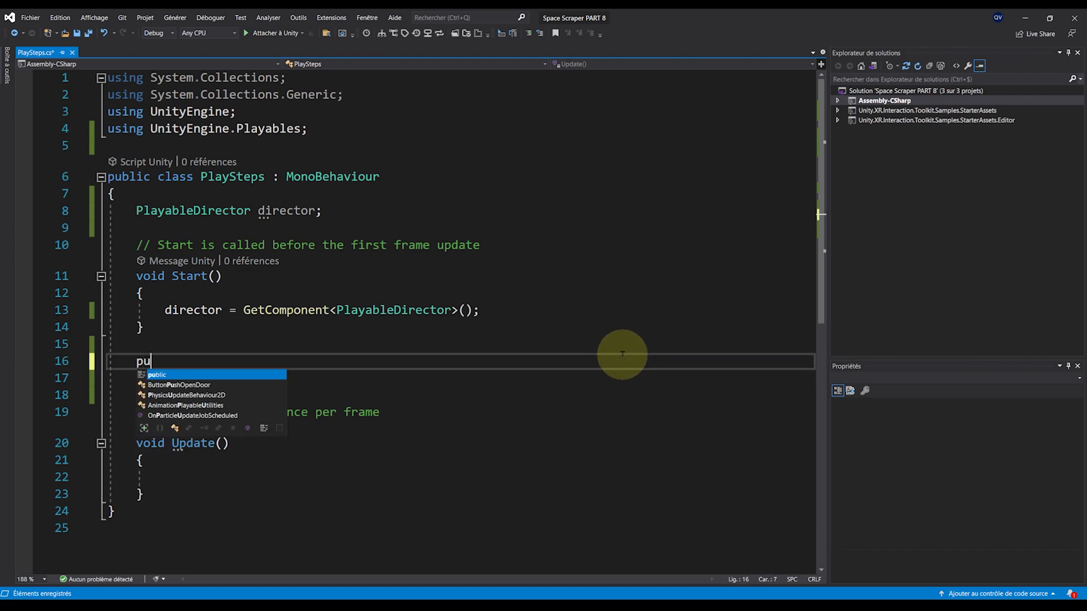
pyautogui.write('blic class Step')
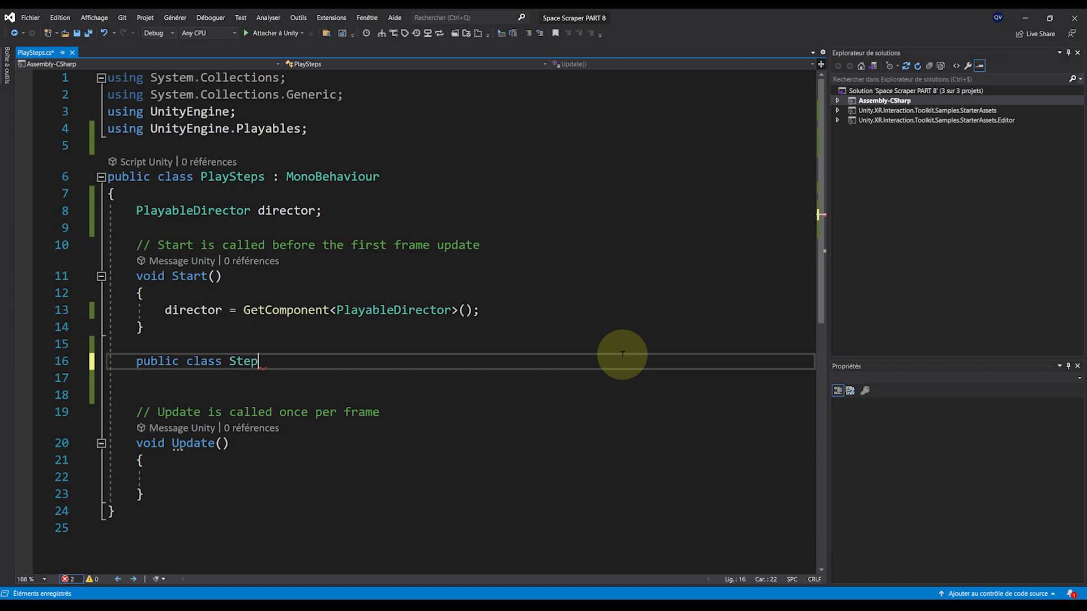
pyautogui.press('Return')
pyautogui.write('{')
pyautogui.press('Return')
pyautogui.keyDown('ctrl'); pyautogui.scroll(3, 304, 510); pyautogui.keyUp('ctrl')
pyautogui.scroll(-1, 291, 478)
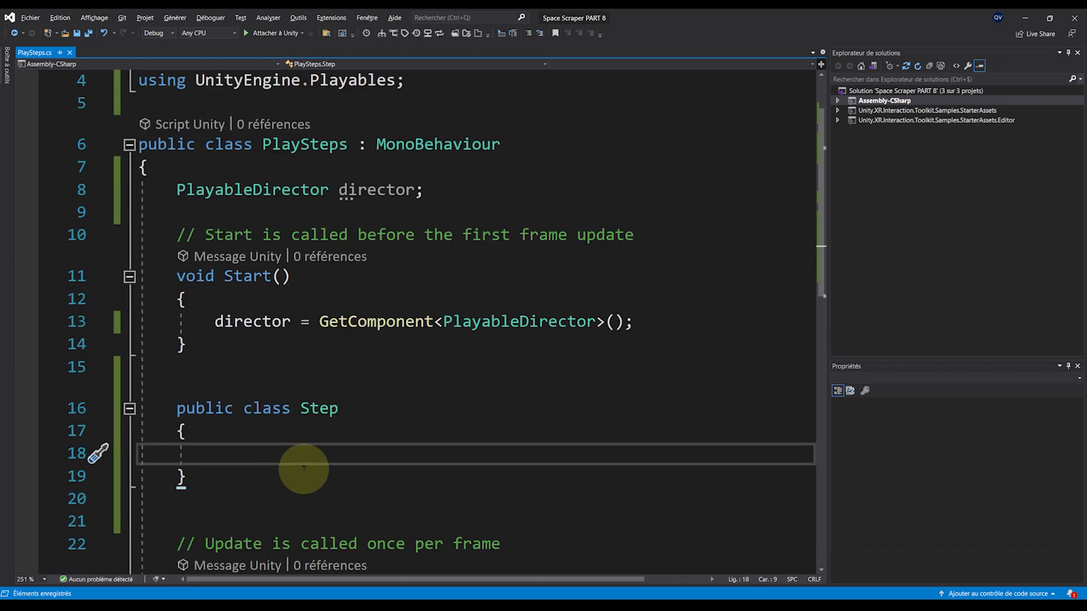
# - Declare a public string field named name in the Step class
pyautogui.write('public st')
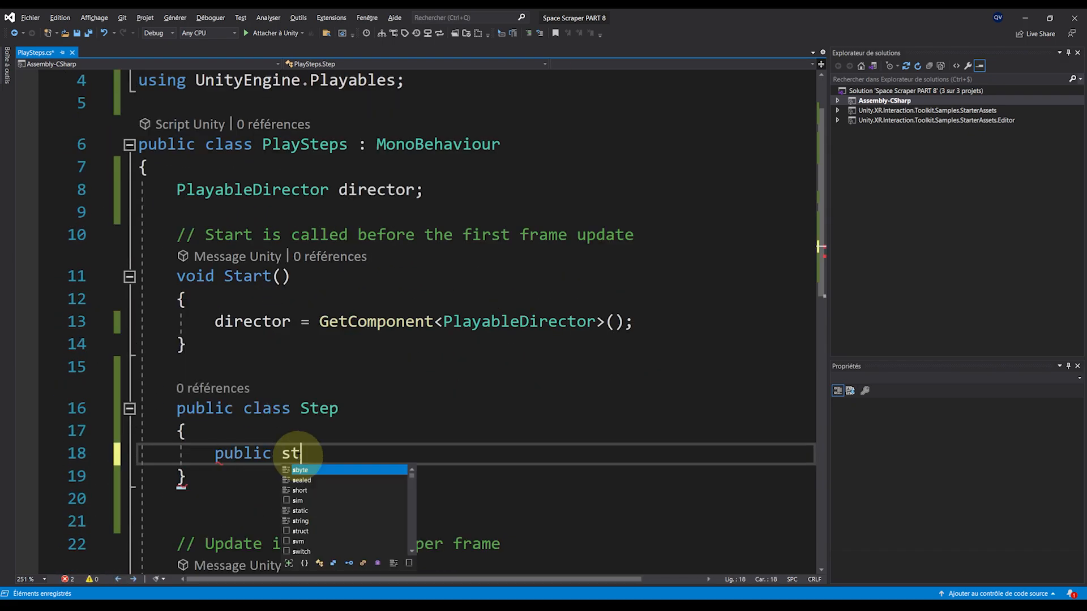
pyautogui.write('ring name;')
pyautogui.press('Return')
# - Declare a public float field named time below name in the Step class
pyautogui.write('public')
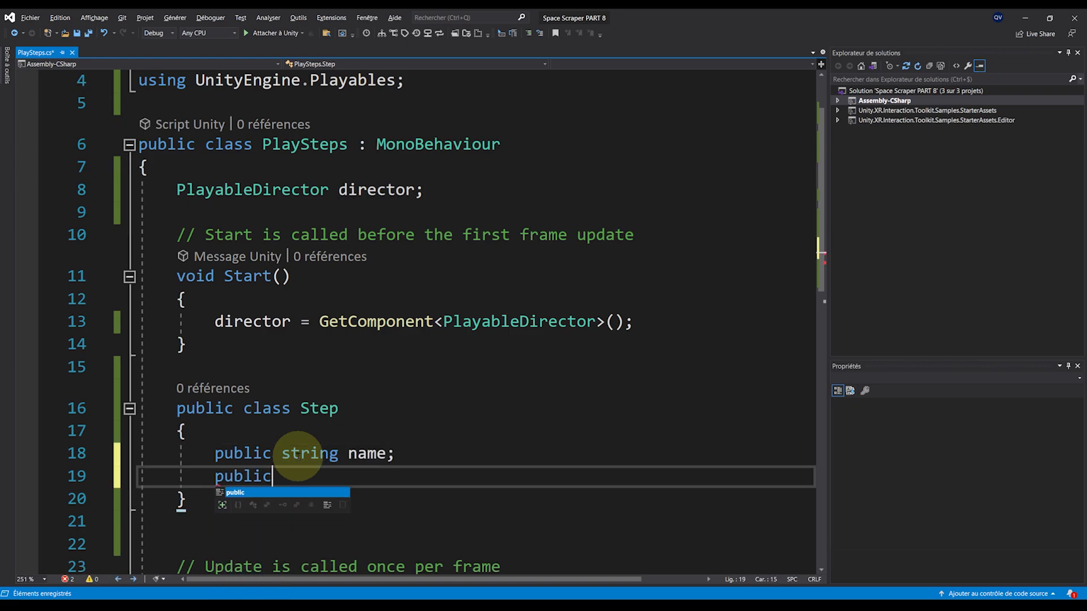
pyautogui.scroll(-2, 297, 456)
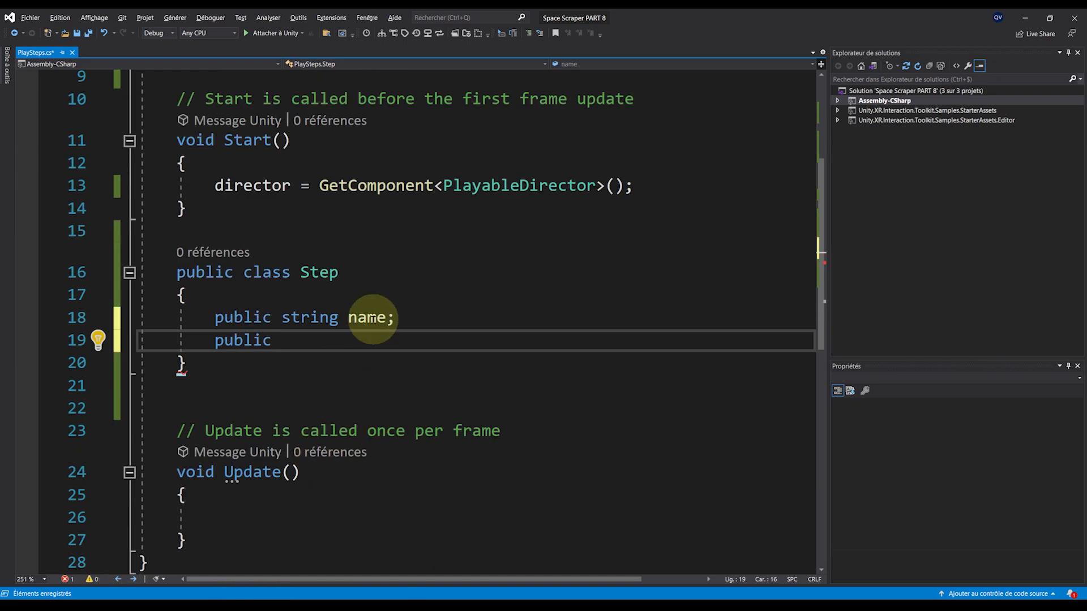
pyautogui.doubleClick(367, 317)
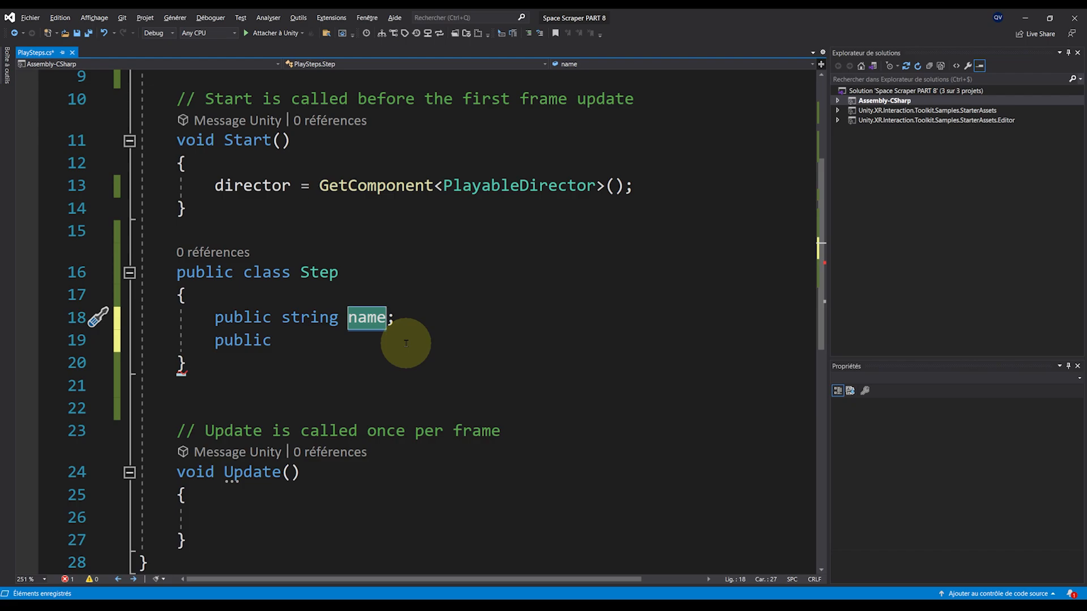
pyautogui.click(384, 347)
pyautogui.write('fl')
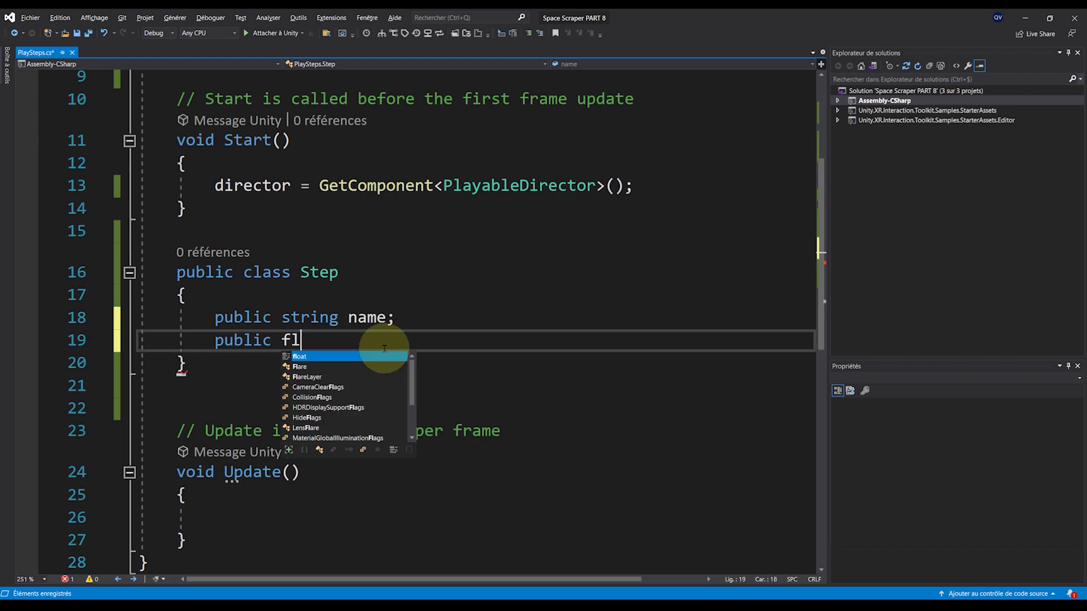
pyautogui.write('oat time;')
# - Add a public bool field named hasPlayed, initialised to false, to the Step class
pyautogui.press('Return')
pyautogui.write('public bool hasPlay')
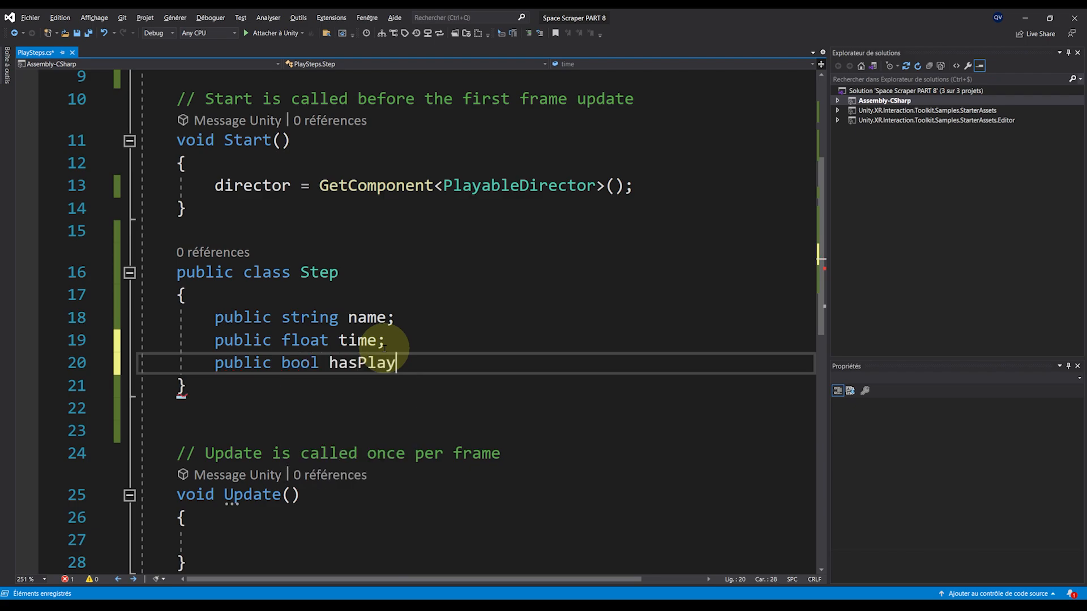
pyautogui.write('ed = false;')
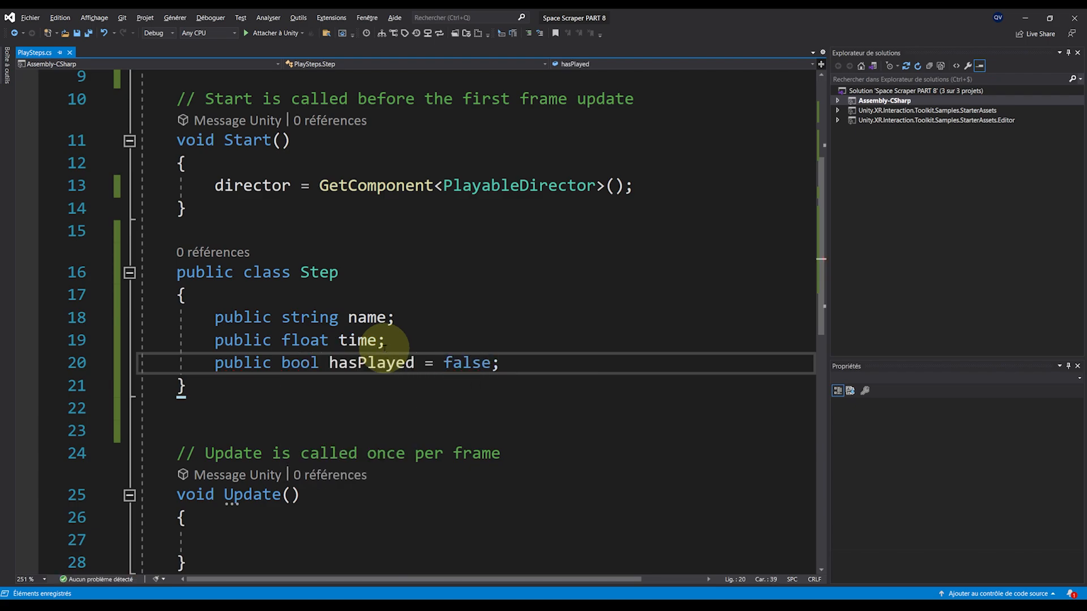
# - Declare a public List<Step> field named steps below the director field in PlaySteps
pyautogui.keyDown('ctrl'); pyautogui.scroll(-2, 385, 342); pyautogui.keyUp('ctrl')
pyautogui.scroll(3, 260, 351)
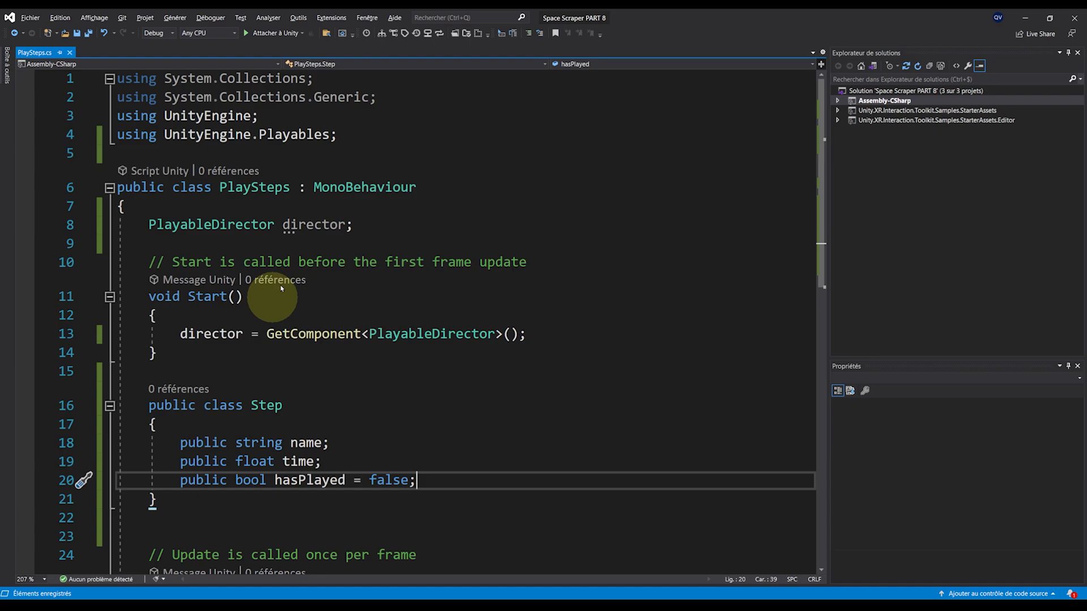
pyautogui.click(417, 221)
pyautogui.press('Return')
pyautogui.write('pu')
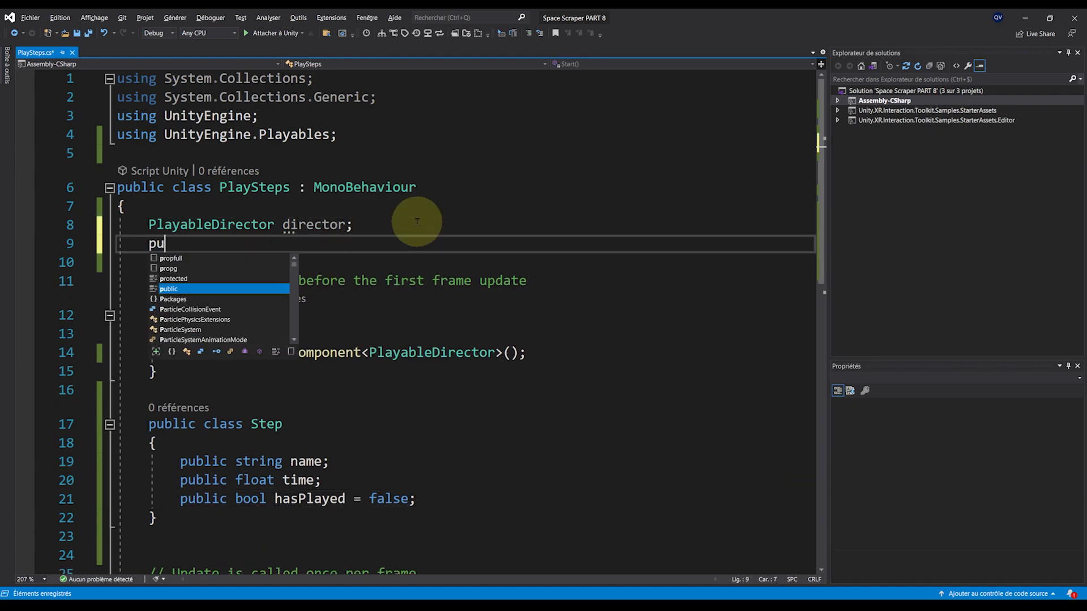
pyautogui.write('blic List<Step> steps;')
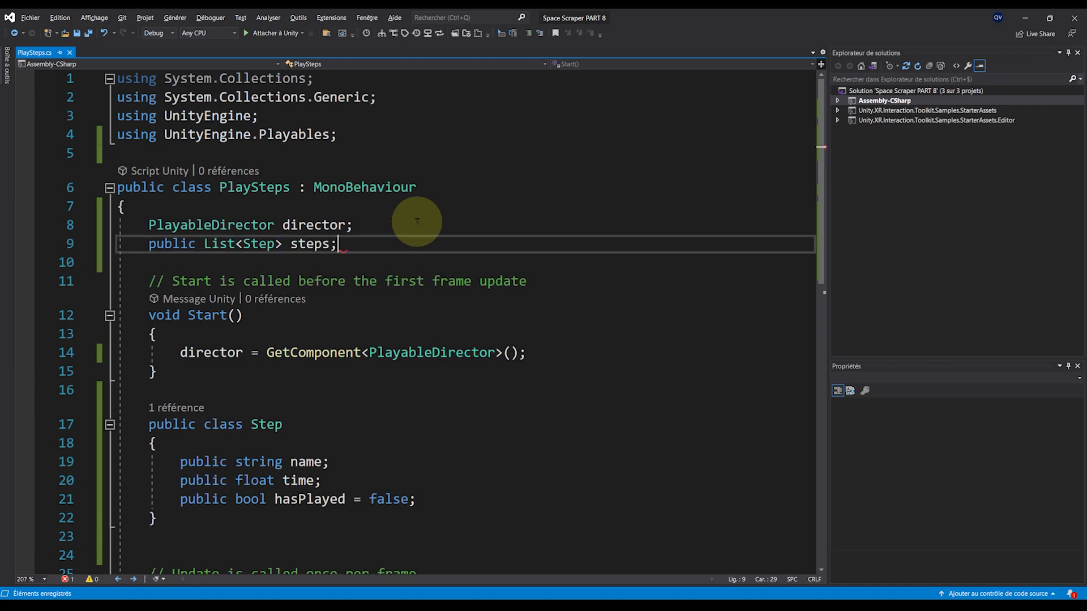
# - Check the Play Steps component in Unity, reopen its script, and mark the Step class with the [System.Serializable] attribute
pyautogui.click(486, 597)
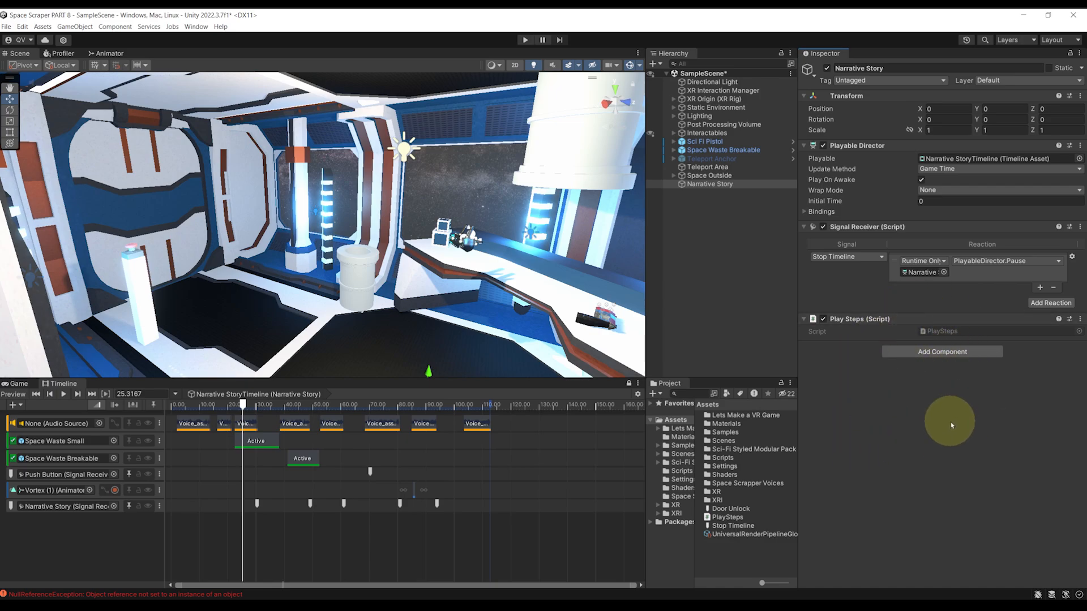
pyautogui.doubleClick(938, 333)
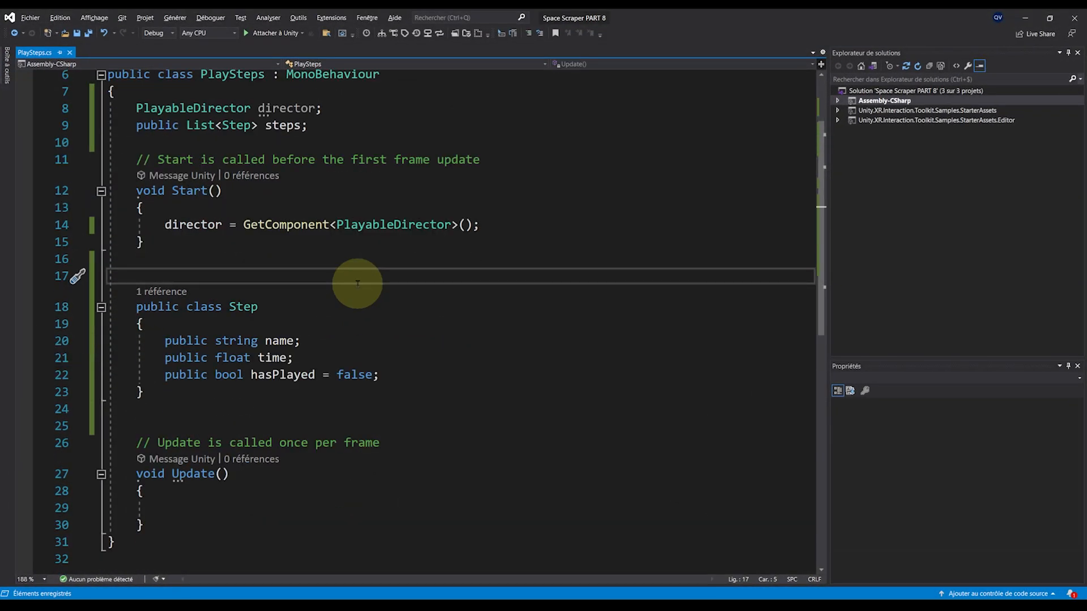
pyautogui.write('Syst')
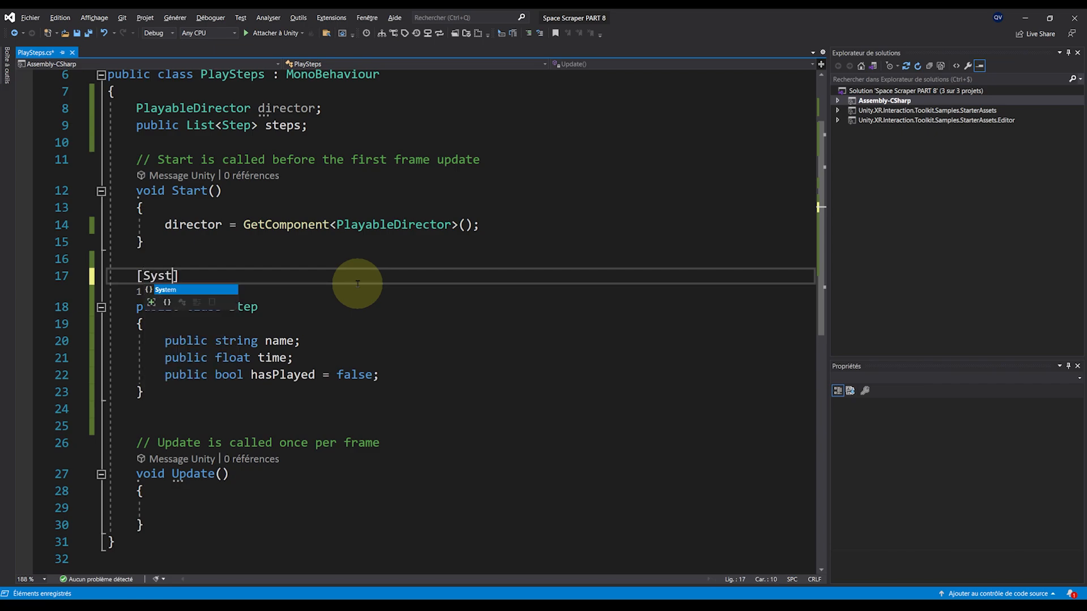
pyautogui.write('em.ser')
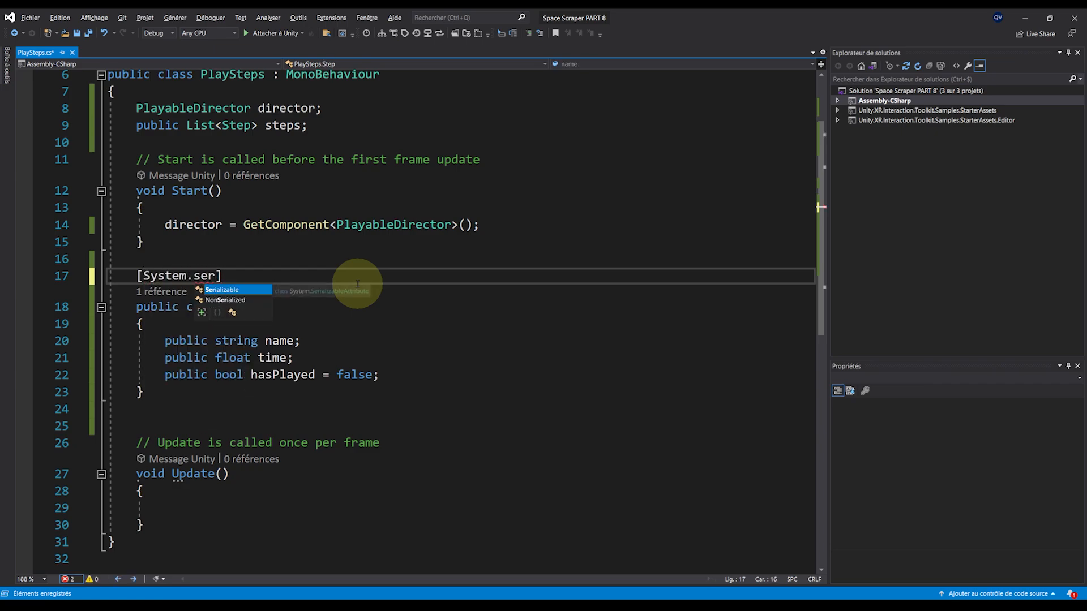
pyautogui.press('Tab')
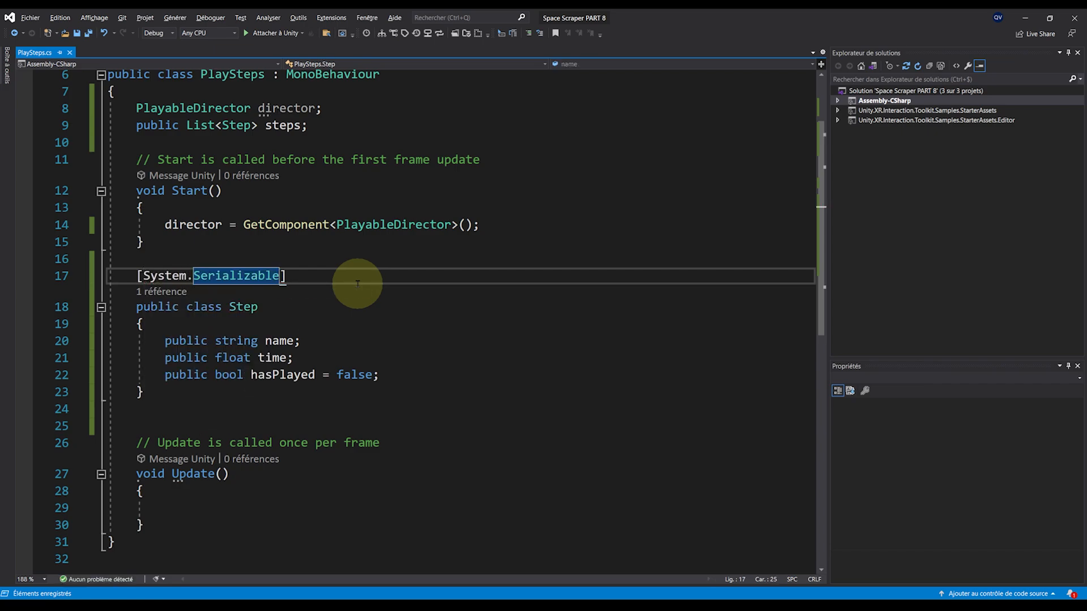
# - Return to Unity, expand the Steps list of the Play Steps component and add entries to it
pyautogui.click(1024, 17)
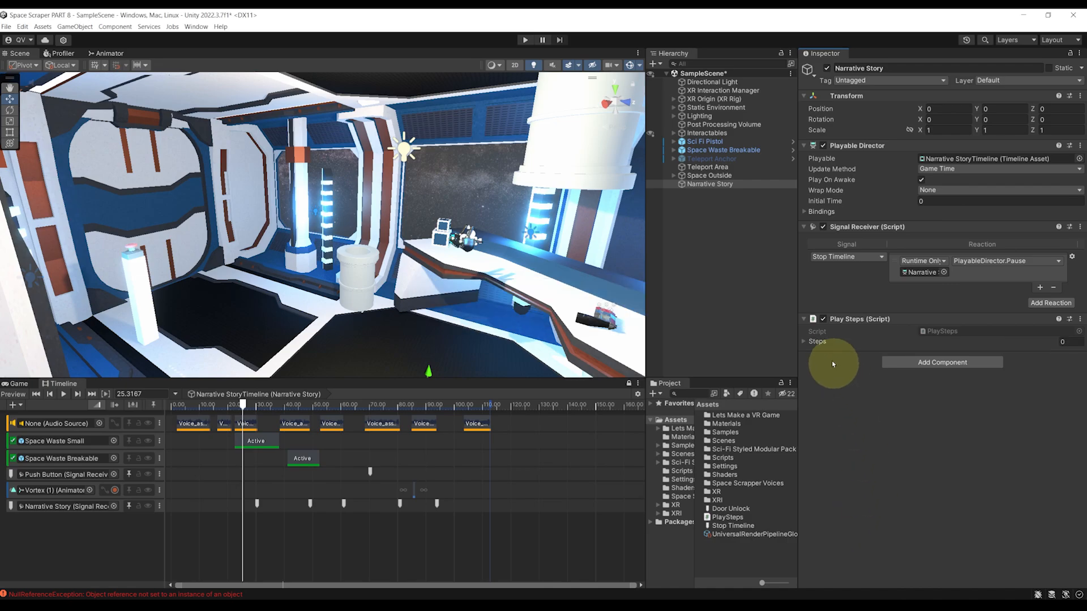
pyautogui.click(807, 341)
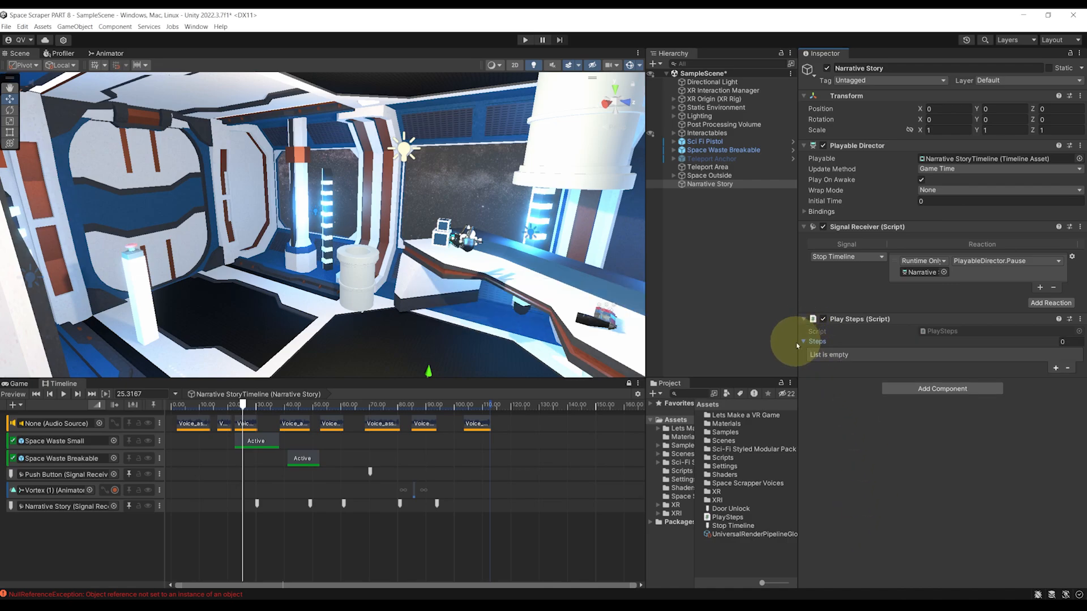
pyautogui.doubleClick(1053, 369)
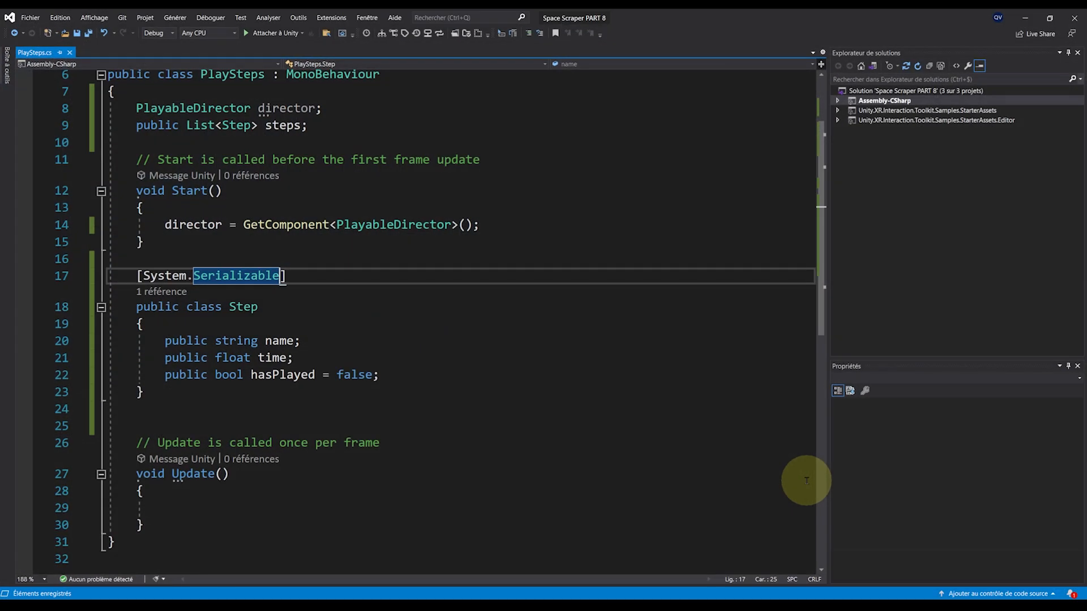
# - Back in Visual Studio, delete the Update method and its comment from PlaySteps
pyautogui.scroll(-1, 236, 503)
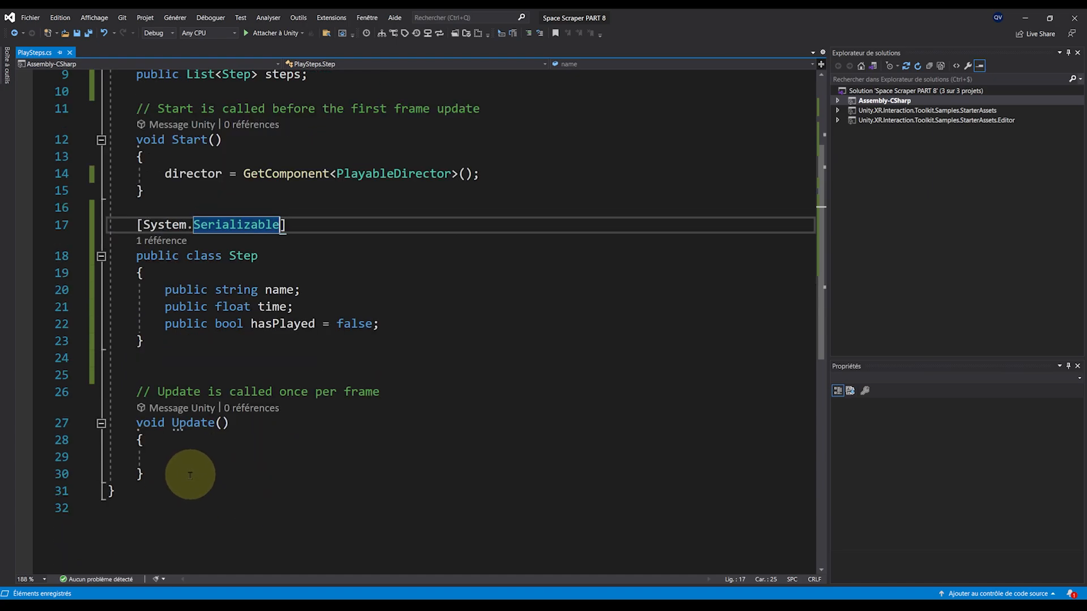
pyautogui.moveTo(235, 492); pyautogui.dragTo(85, 380)
pyautogui.press('BackSpace')
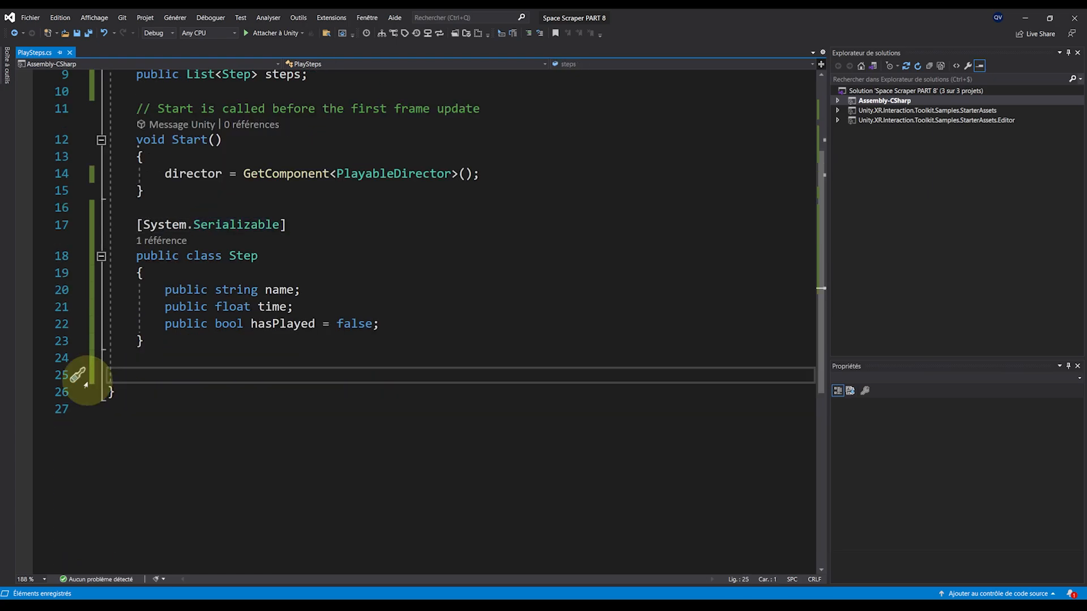
# - Add an empty public void method PlayStepIndex(int index) below the Step class
pyautogui.press('Return')
pyautogui.press('Up')
pyautogui.write('publi')
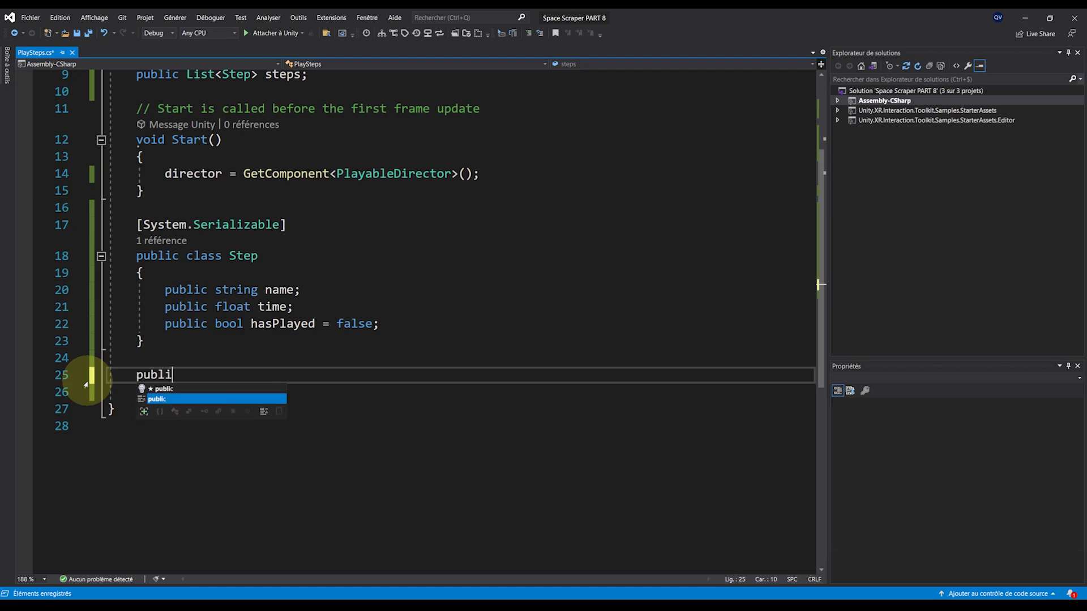
pyautogui.write('c void PlayStep')
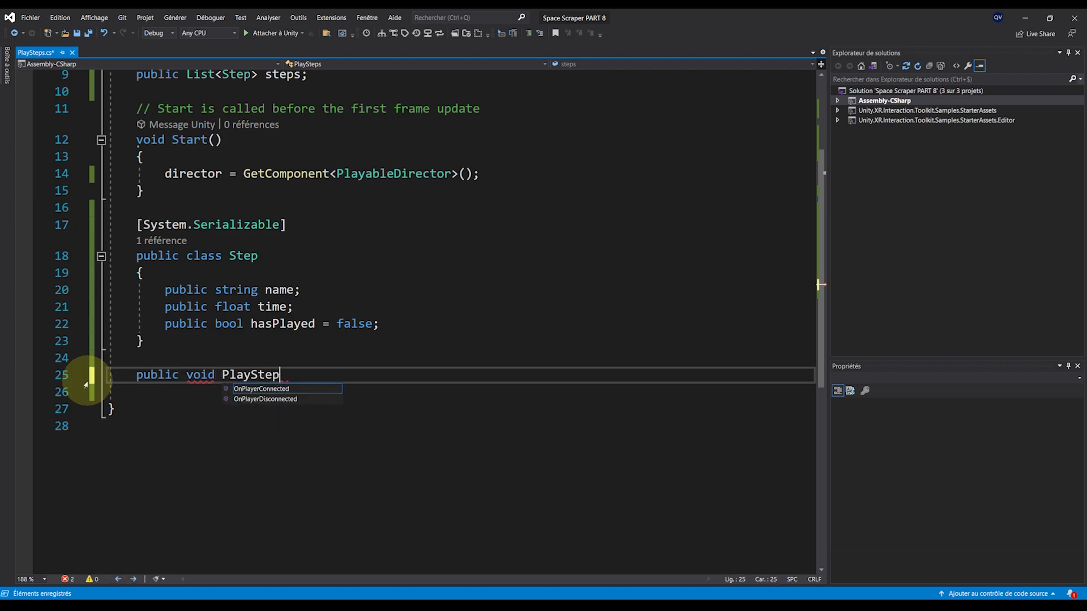
pyautogui.write('Index(int index')
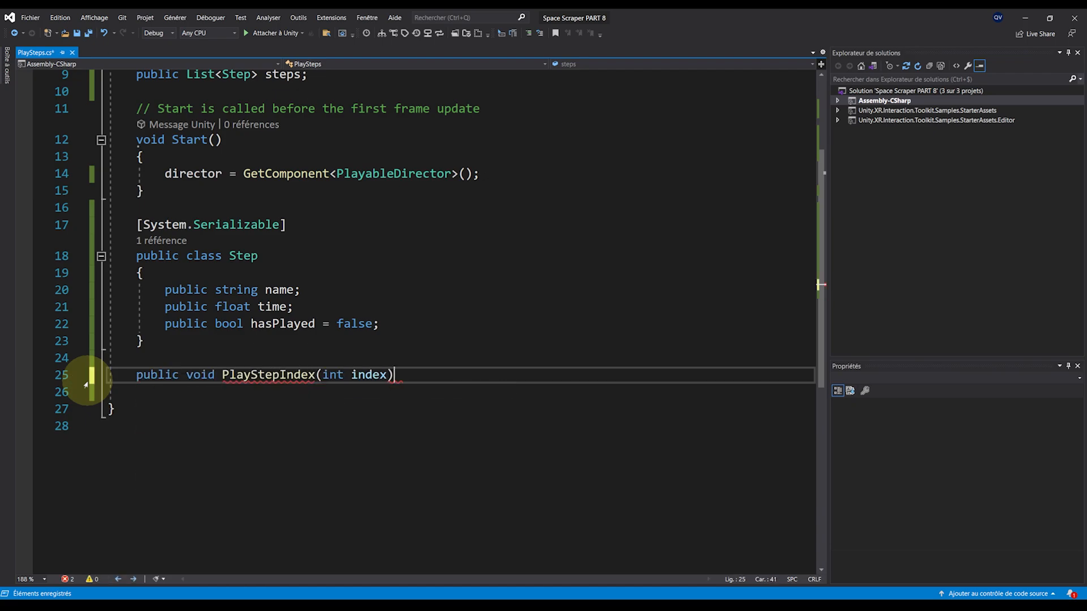
pyautogui.press('Return')
pyautogui.write('{')
pyautogui.press('Return')
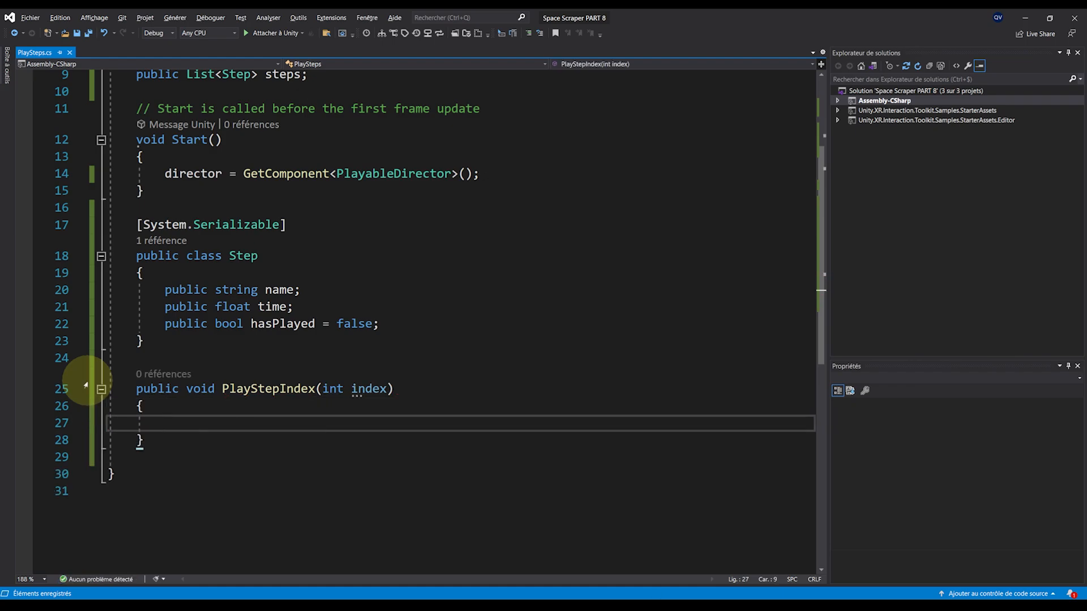
# - In PlayStepIndex, declare a local Step variable named step and assign it steps[index]
pyautogui.write('Step step')
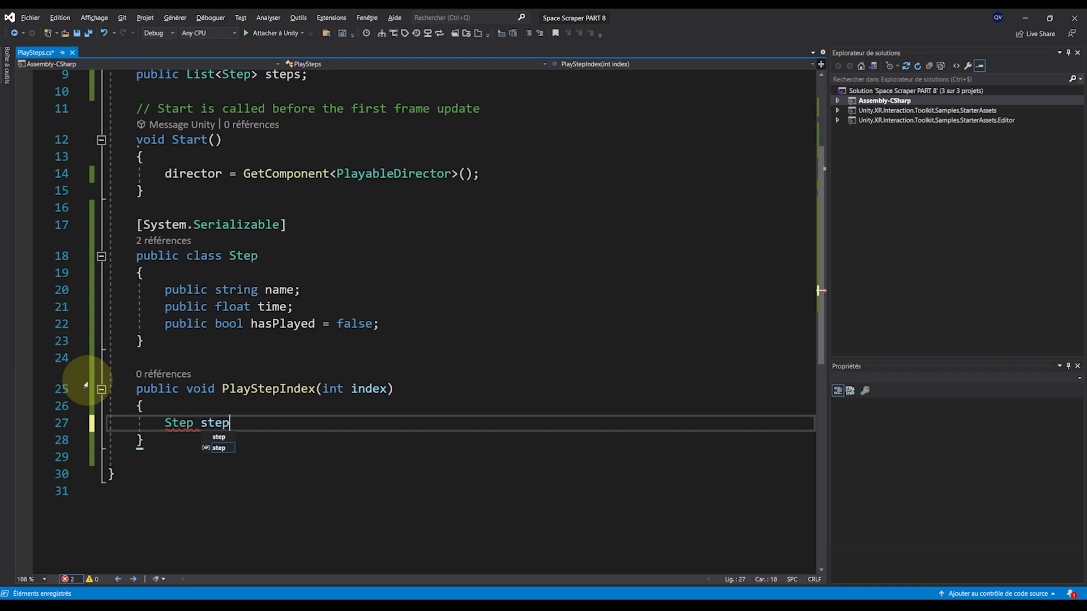
pyautogui.write(' = steps[index];')
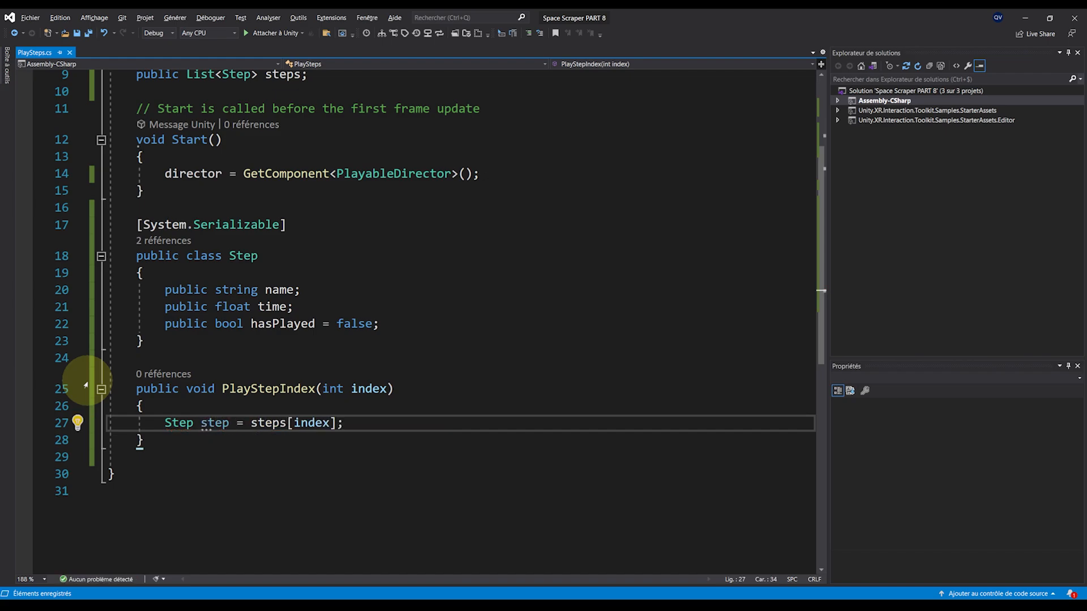
pyautogui.keyDown('ctrl'); pyautogui.scroll(2, 186, 412); pyautogui.keyUp('ctrl')
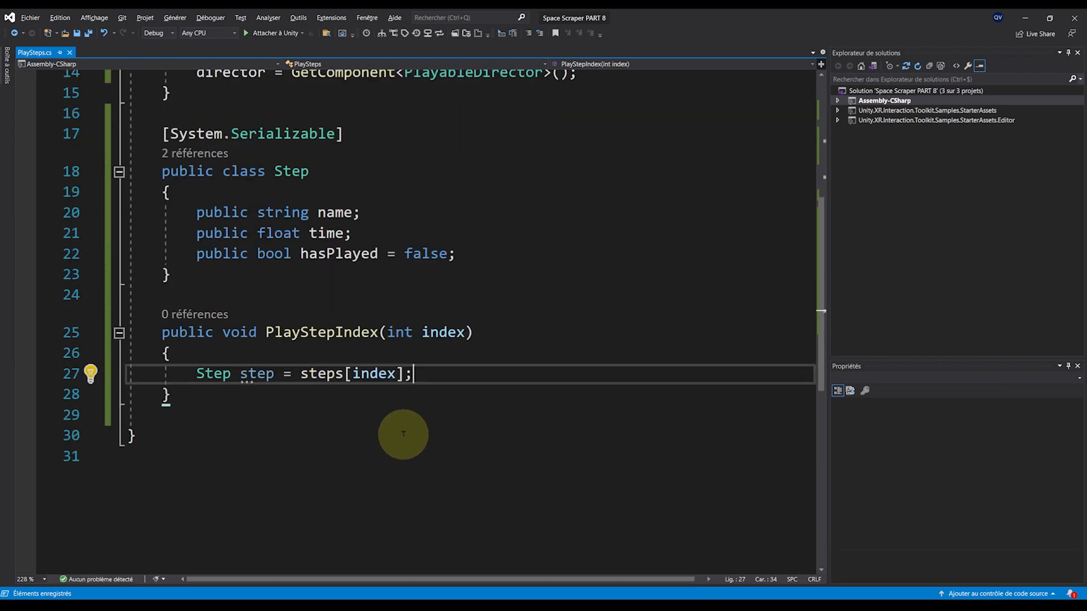
# - Add an if block with the condition !step.hasPlayed below the step variable in PlayStepIndex
pyautogui.press('Return')
pyautogui.press('Return')
pyautogui.write('if(ha')
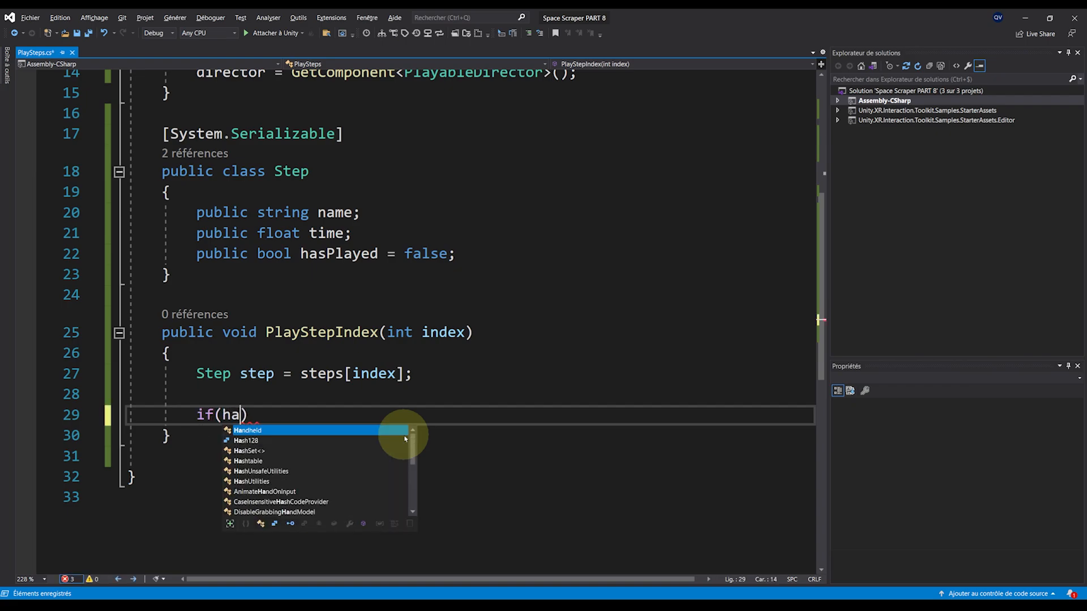
pyautogui.press('BackSpace')
pyautogui.press('BackSpace')
pyautogui.write('!ha')
pyautogui.press('BackSpace')
pyautogui.press('BackSpace')
pyautogui.write('step.hasPlayed)')
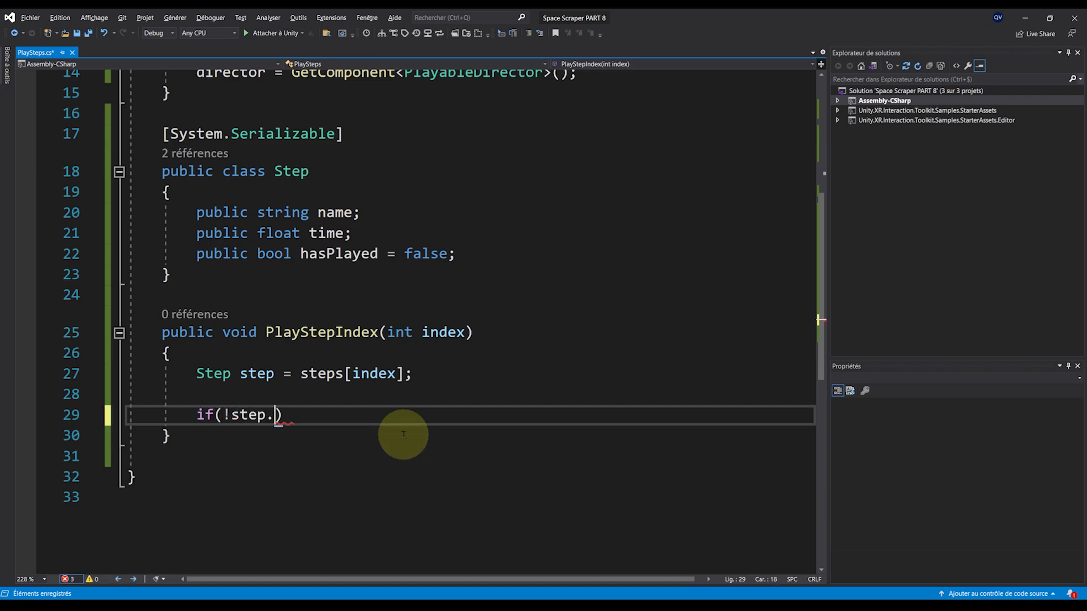
pyautogui.press('Return')
pyautogui.write('{')
pyautogui.press('Return')
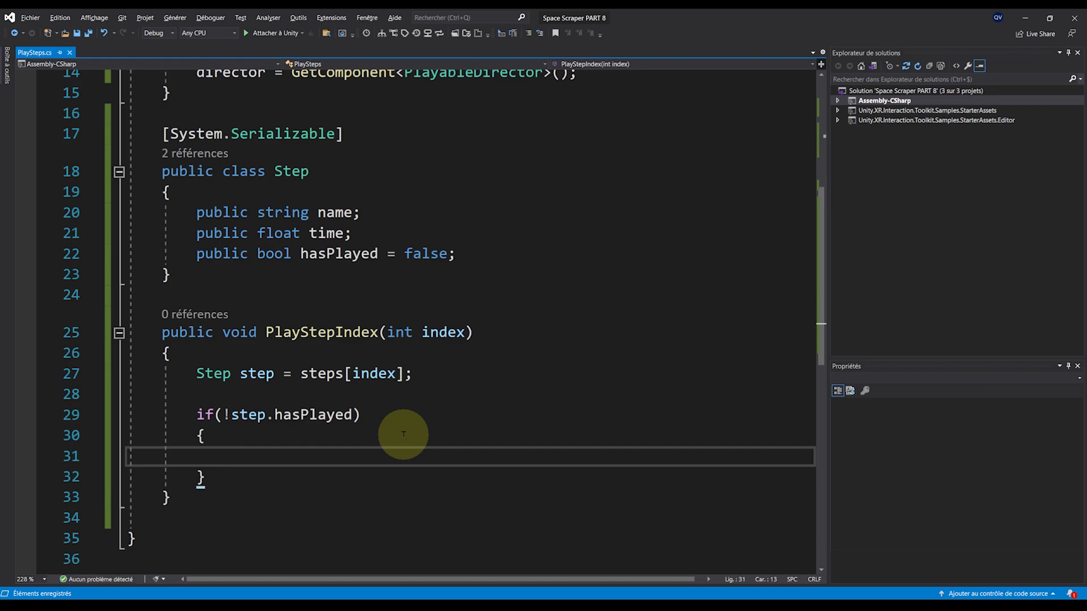
# - Set step.hasPlayed to true inside the if block
pyautogui.write('ste')
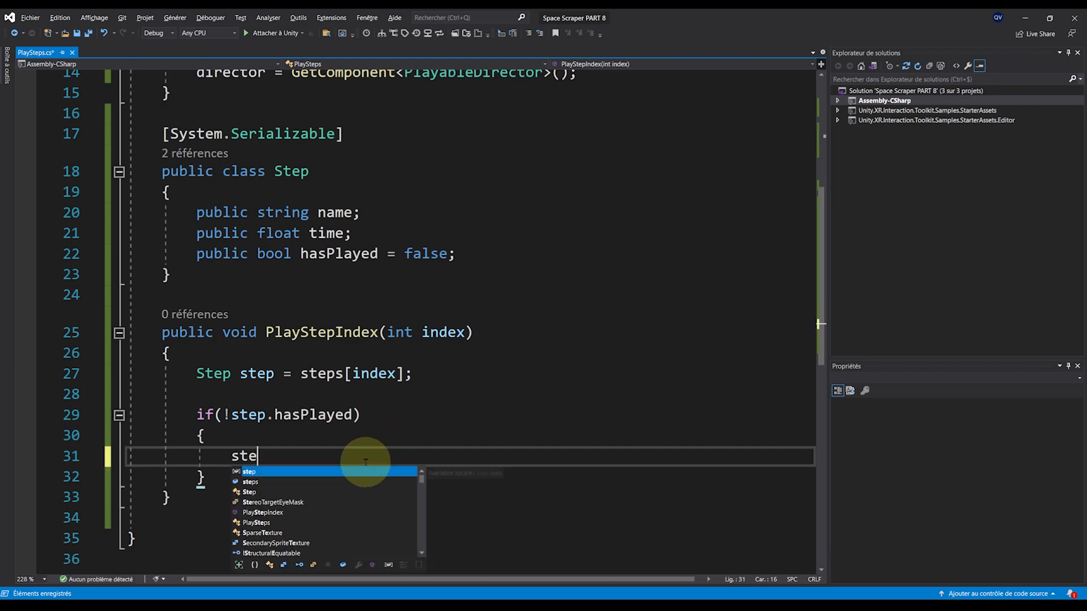
pyautogui.write('p.hasPlayed = true;')
pyautogui.press('Return')
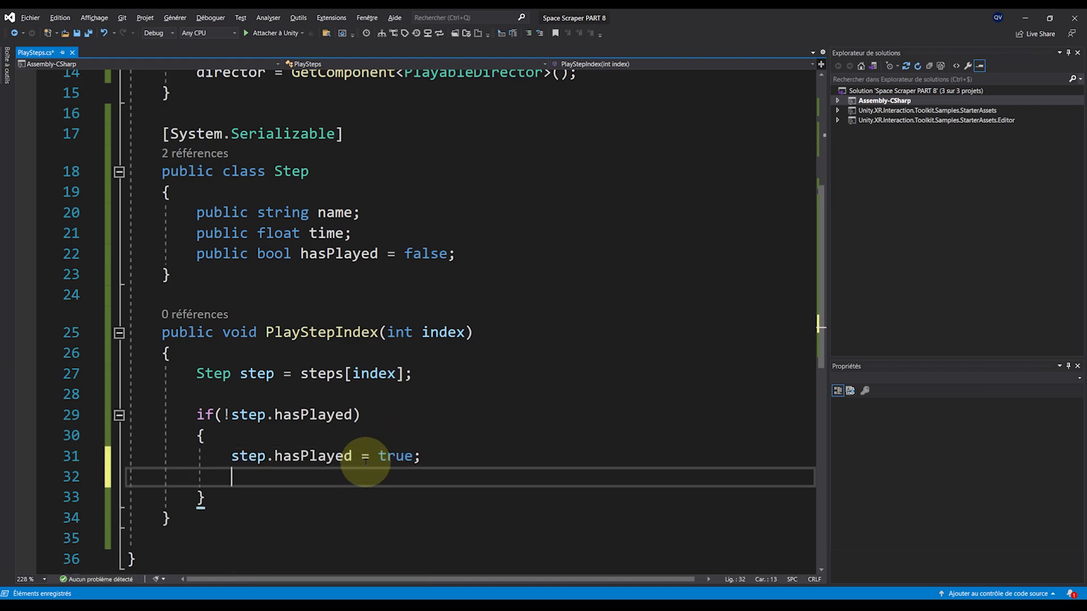
# - Below the hasPlayed assignment, call director.Stop() and set director.time to step.time
pyautogui.press('Return')
pyautogui.write('director.state();')
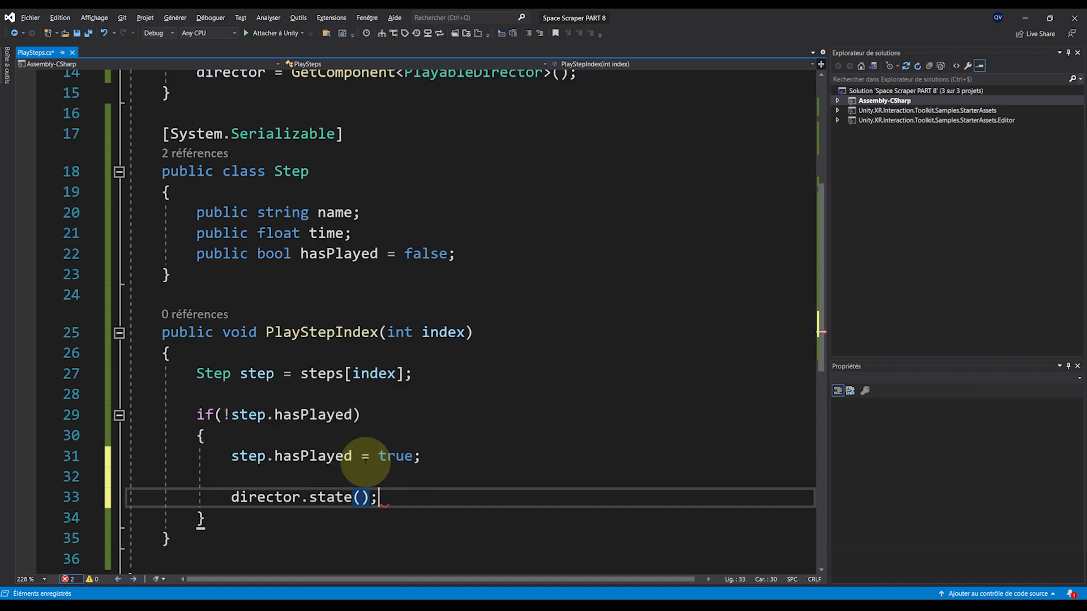
pyautogui.press('Return')
pyautogui.write('di')
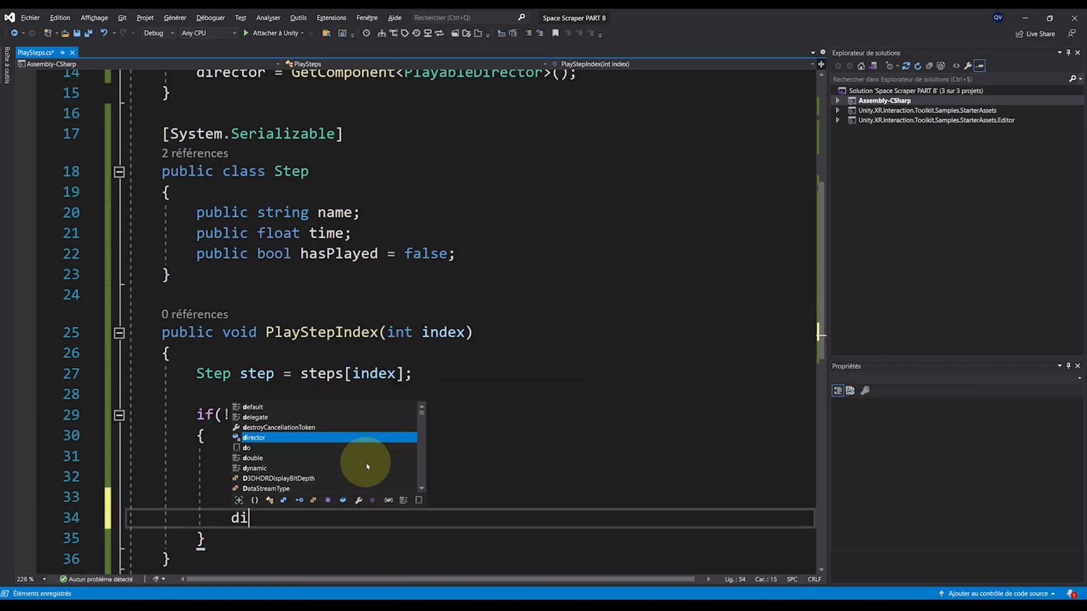
pyautogui.write('rector.time = step.time;')
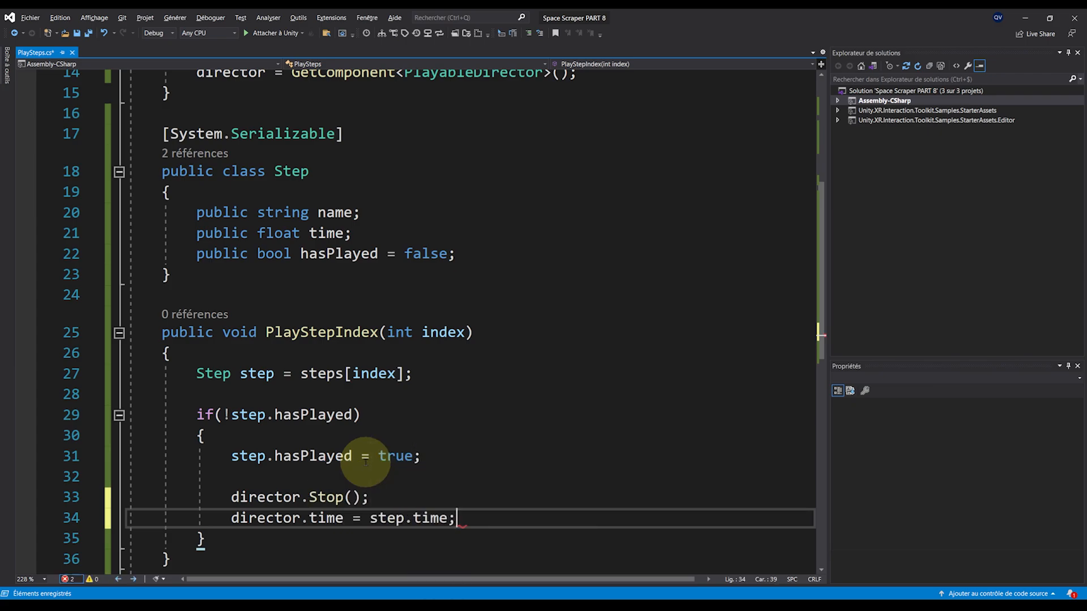
# - Add a director.Play() call below the step.time assignment in PlayStepIndex and save the script
pyautogui.press('Return')
pyautogui.write('director.pla')
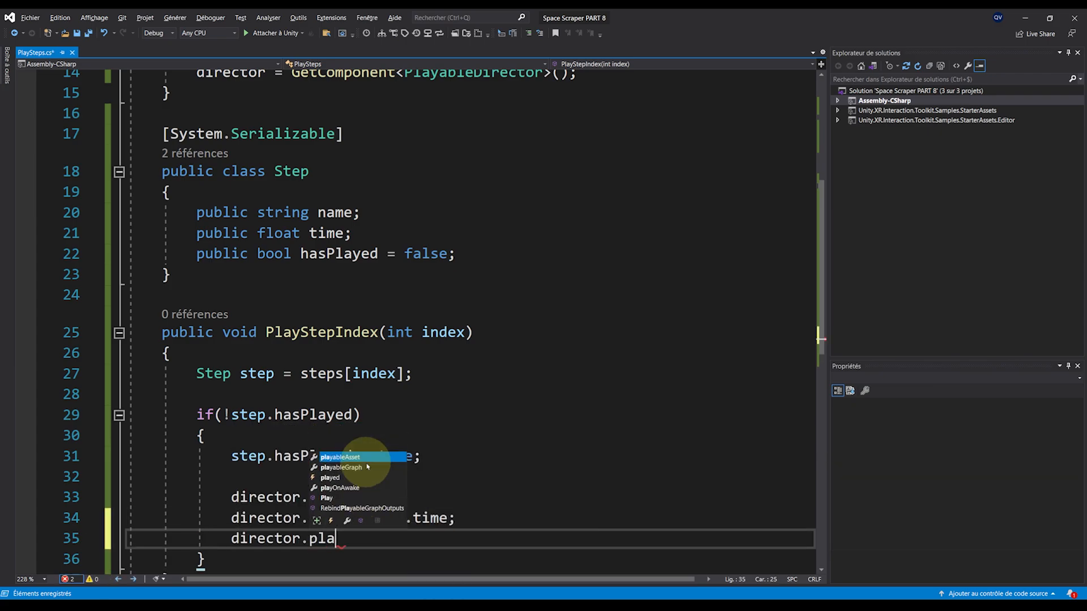
pyautogui.press('Tab')
pyautogui.write('(')
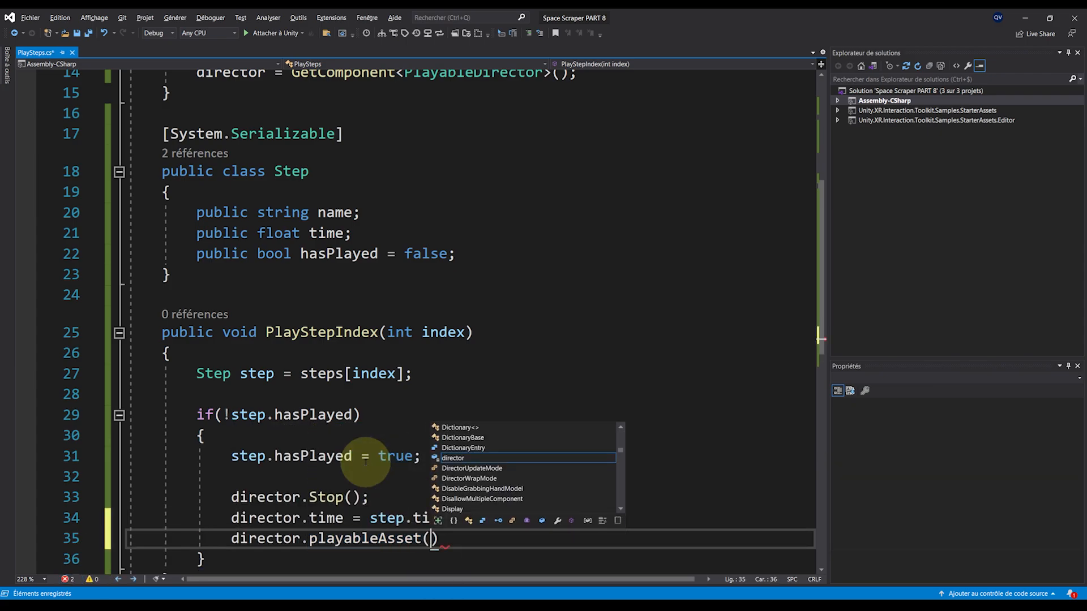
pyautogui.hotkey('ctrl', 'z')
pyautogui.hotkey('ctrl', 'z')
pyautogui.write('Play')
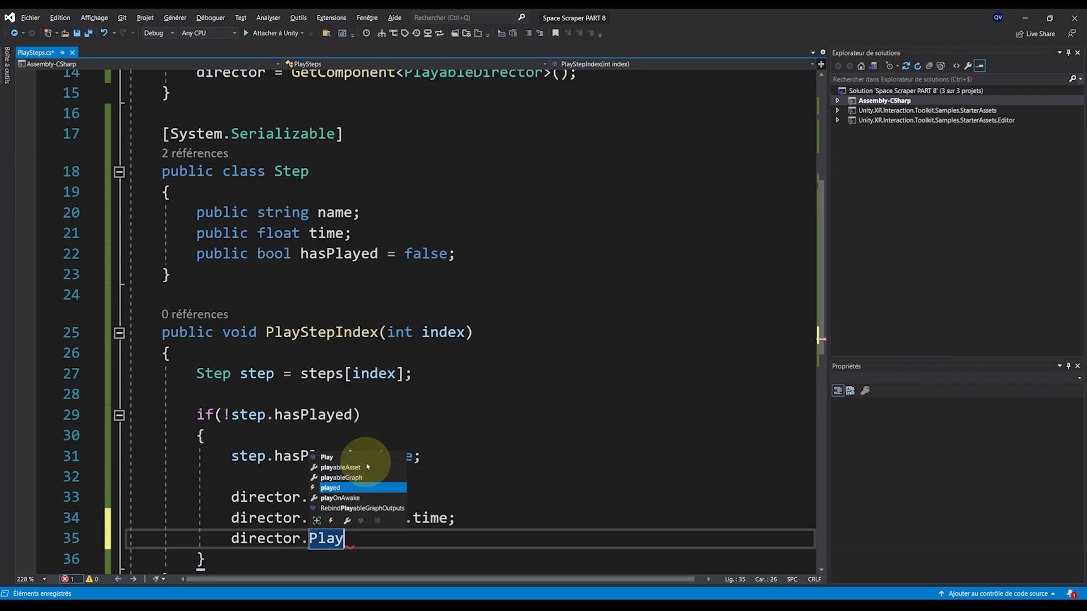
pyautogui.press('Escape')
pyautogui.write('();')
pyautogui.hotkey('ctrl', 's')
pyautogui.keyDown('ctrl'); pyautogui.scroll(-1, 302, 398); pyautogui.keyUp('ctrl')
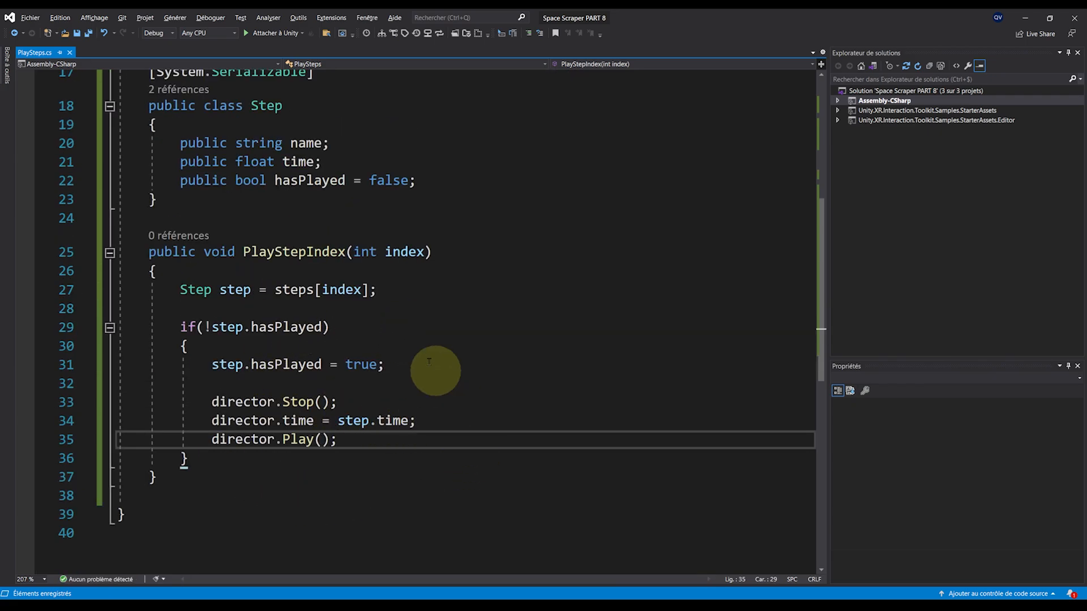
pyautogui.tripleClick(305, 365)
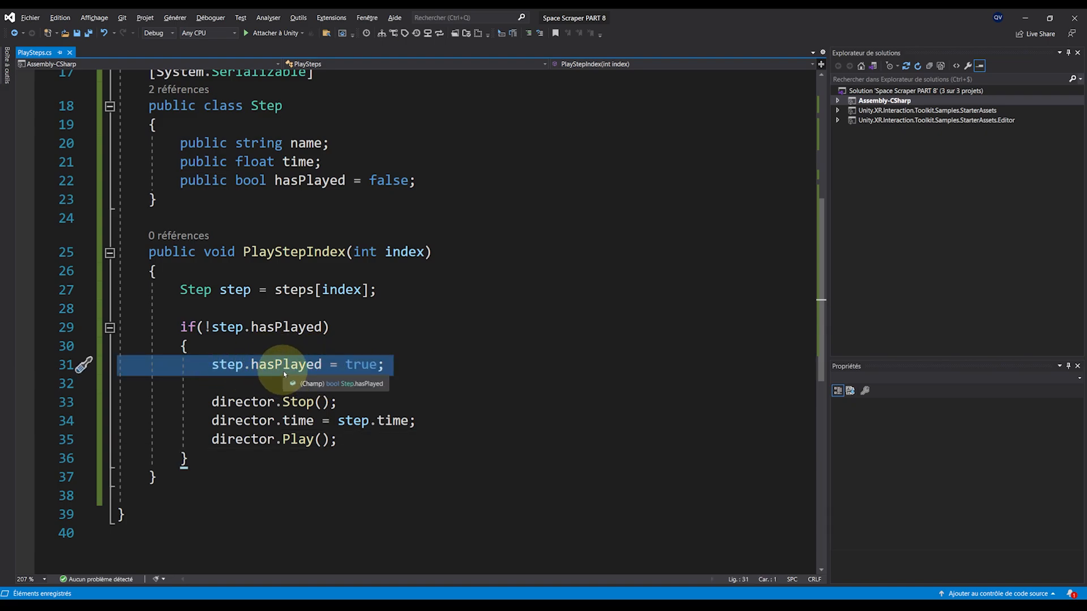
pyautogui.click(399, 469)
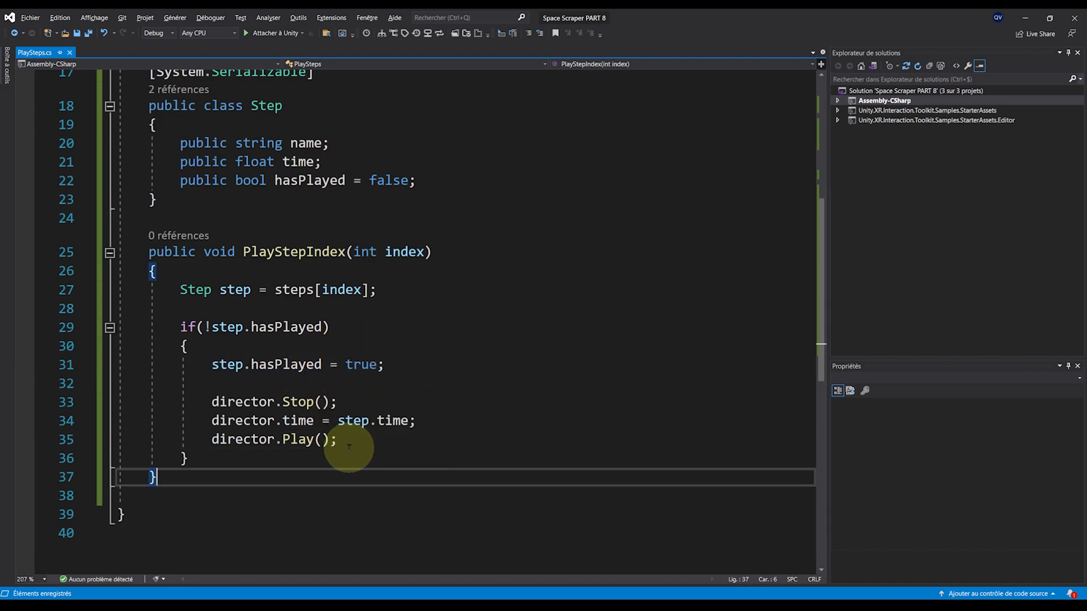
pyautogui.moveTo(336, 439); pyautogui.dragTo(119, 403)
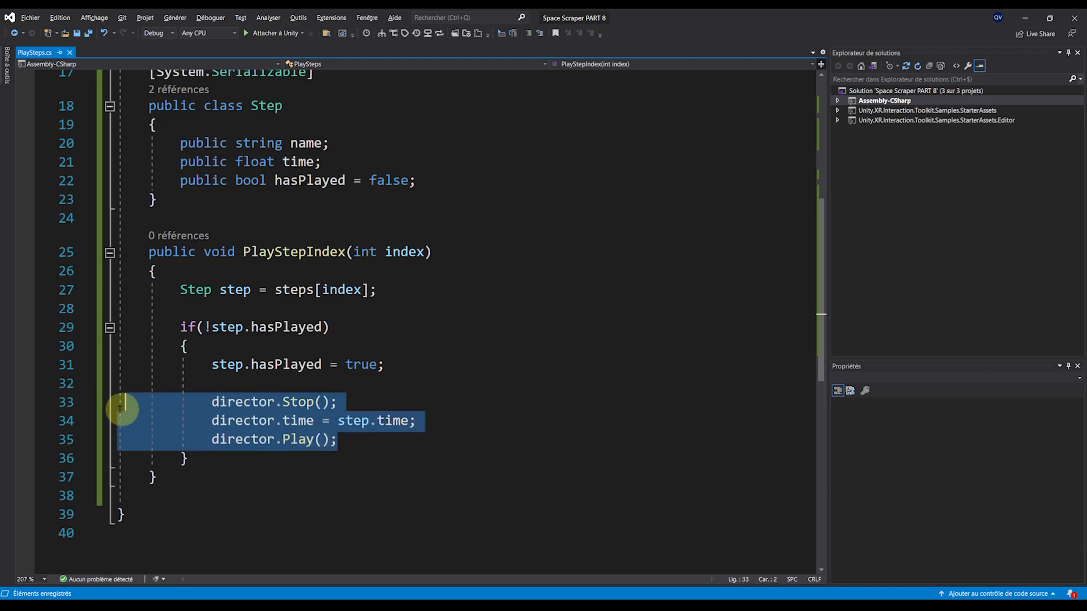
pyautogui.click(392, 445)
pyautogui.keyDown('ctrl'); pyautogui.scroll(-2, 376, 453); pyautogui.keyUp('ctrl')
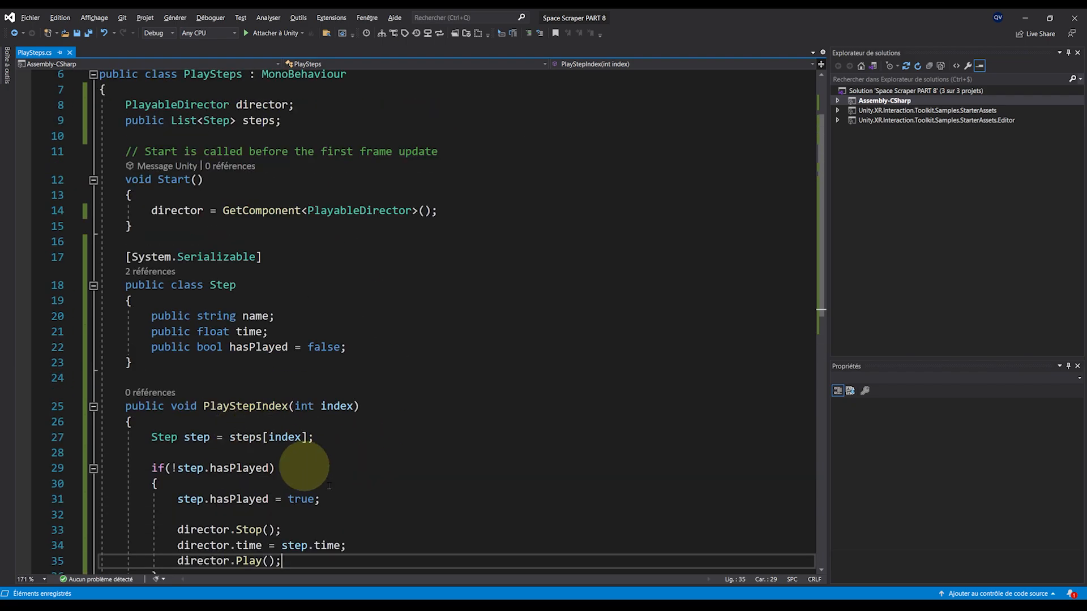
# - Switch to Unity, add three elements to the Play Steps list for five in all, and expand the new ones
pyautogui.click(1025, 17)
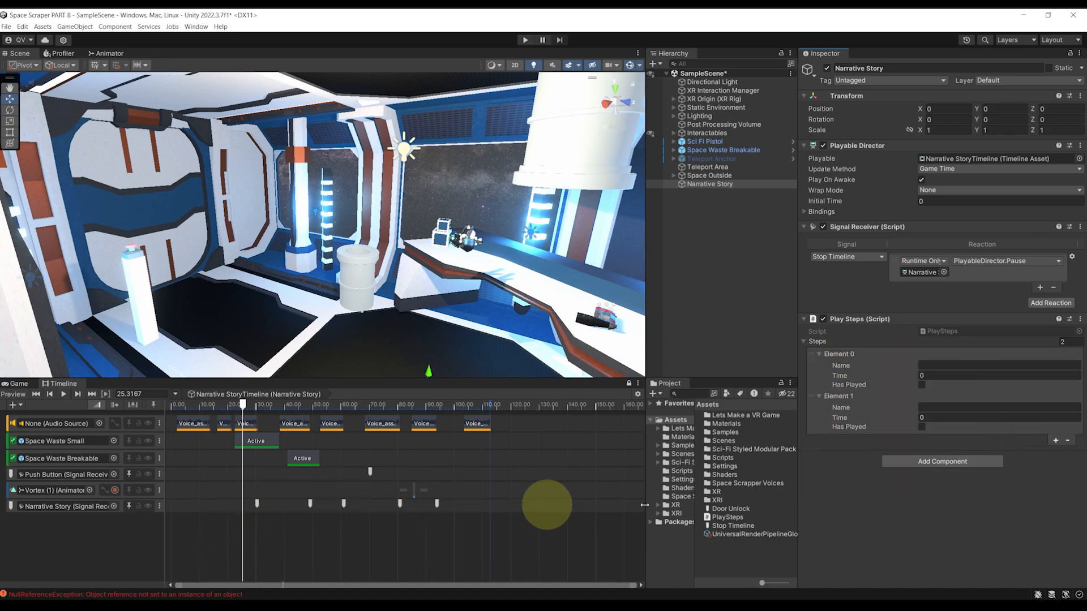
pyautogui.click(1056, 441)
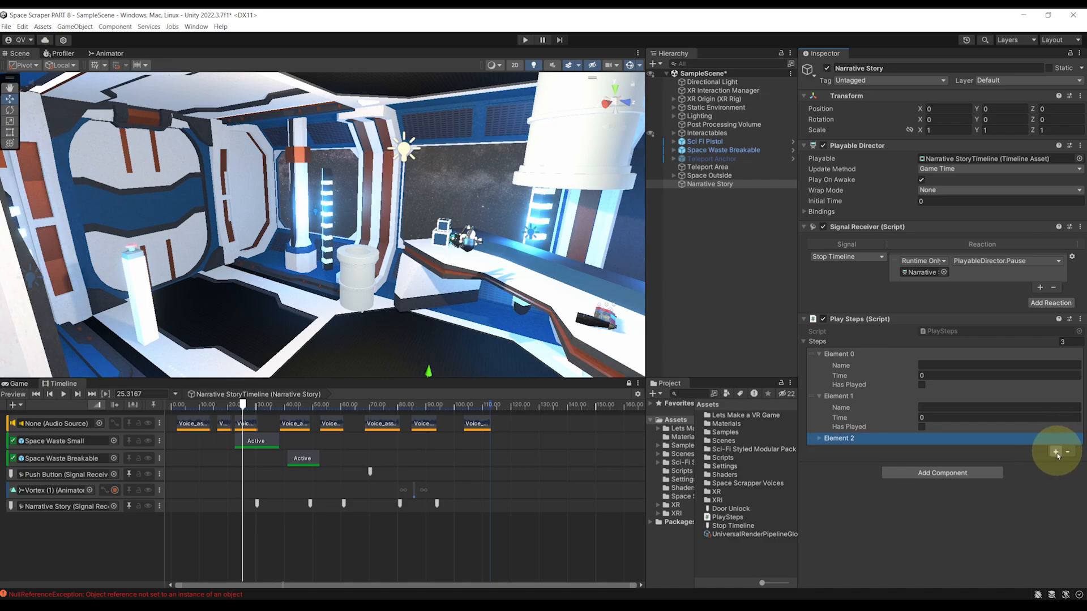
pyautogui.click(1056, 453)
pyautogui.click(1055, 463)
pyautogui.click(818, 459)
pyautogui.click(819, 449)
pyautogui.click(818, 438)
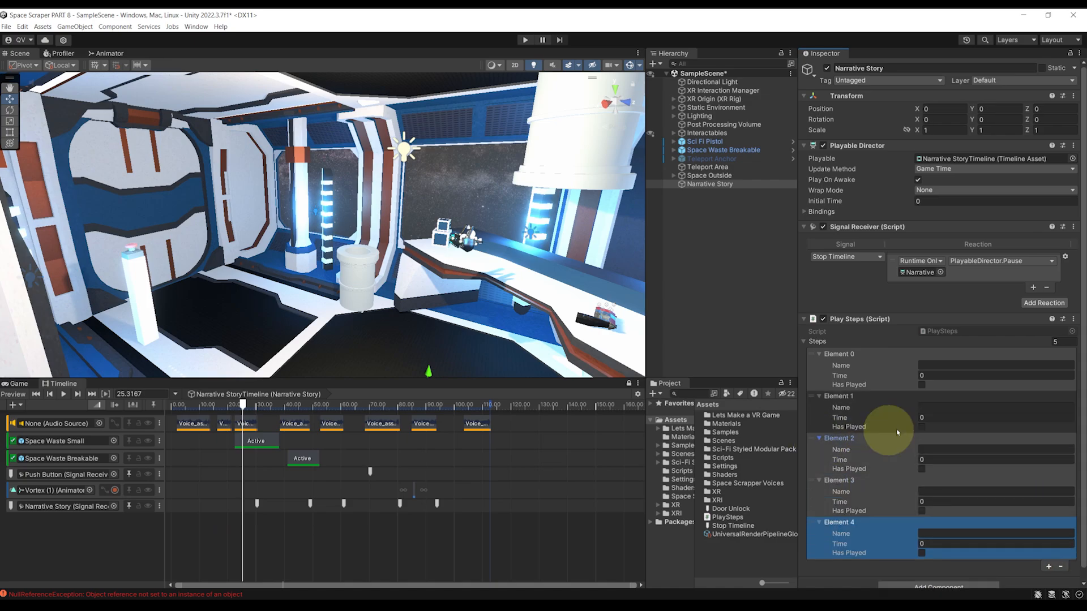
# - Name the five steps THrow in Trash, Break Meteor with Gun, Analyze The Cube, Go To Control Room and Navigate To Space Teleporter
pyautogui.scroll(-1, 898, 433)
pyautogui.click(947, 356)
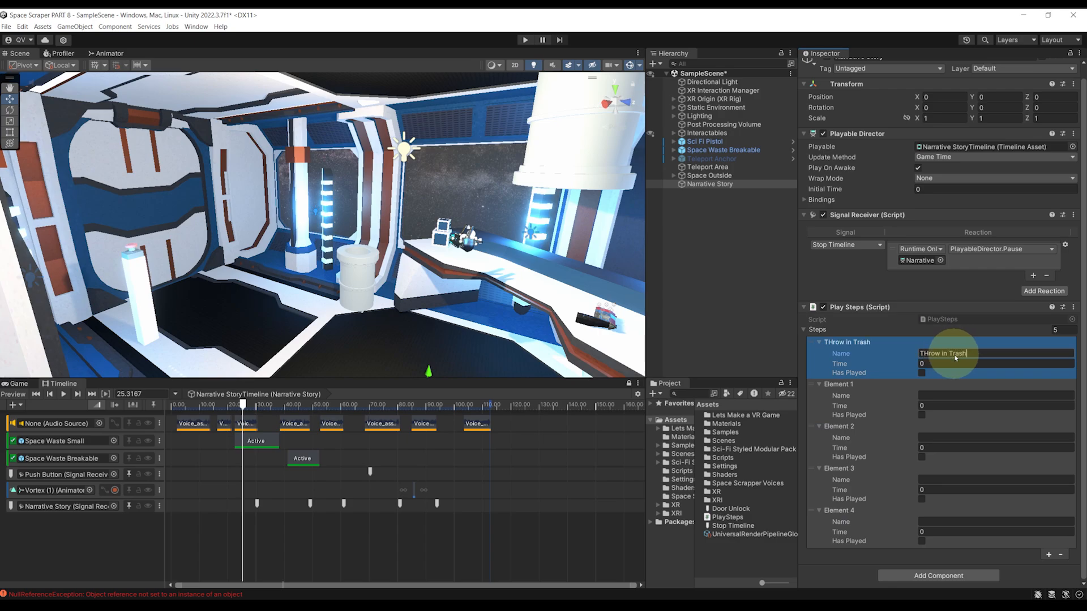
pyautogui.click(931, 396)
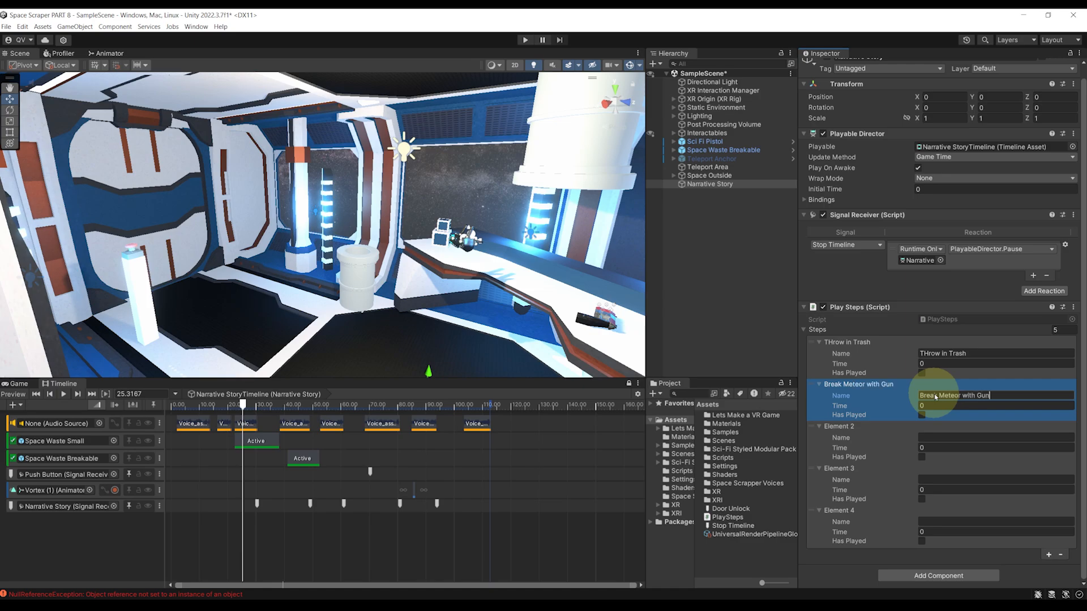
pyautogui.click(939, 438)
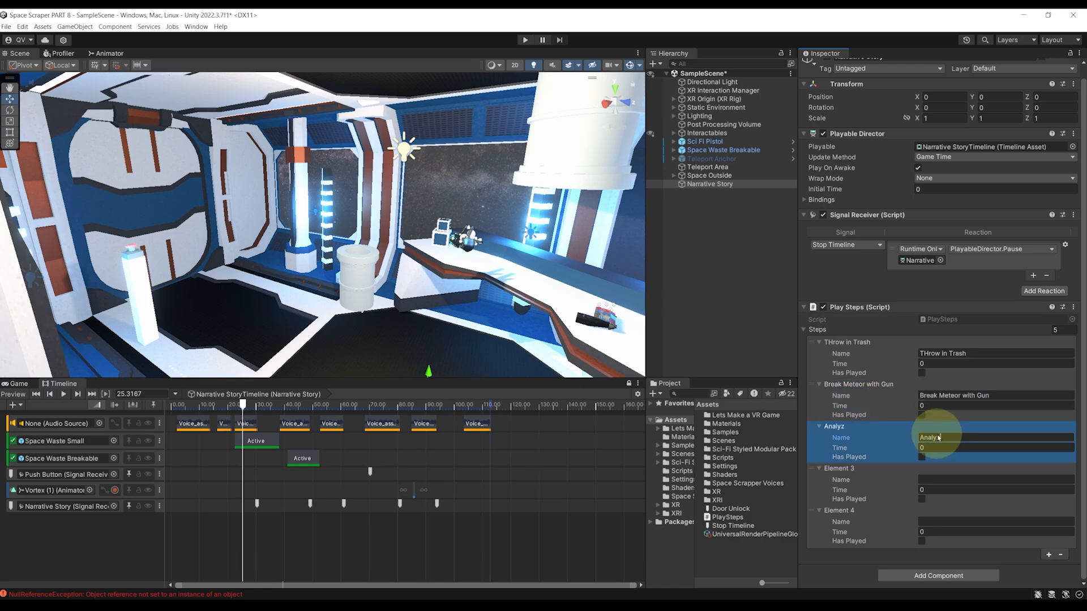
pyautogui.write('Analyze The Cube')
pyautogui.click(941, 481)
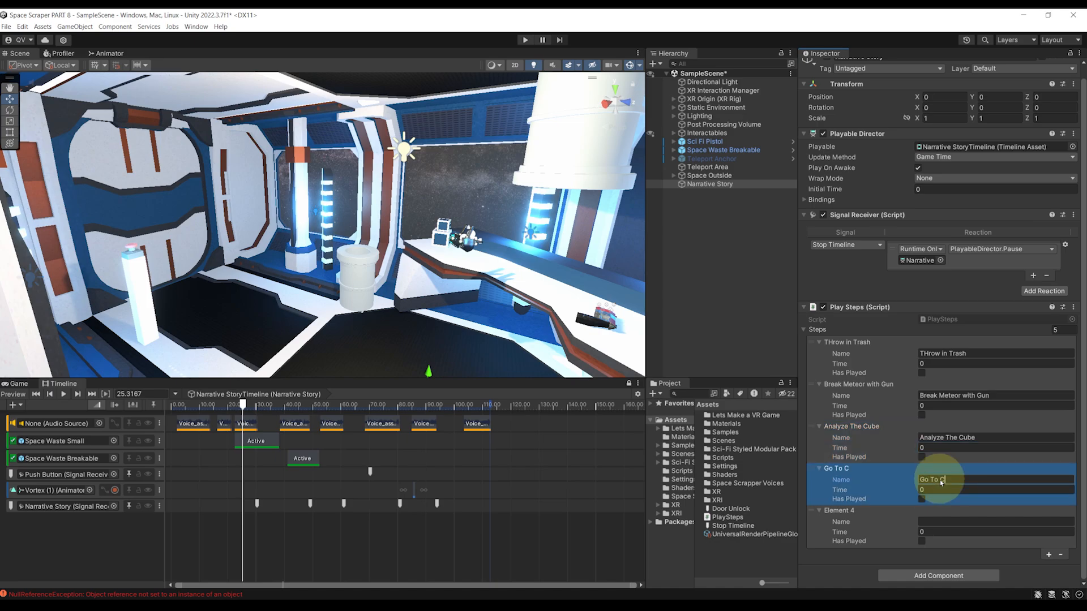
pyautogui.write('Go To Control Room')
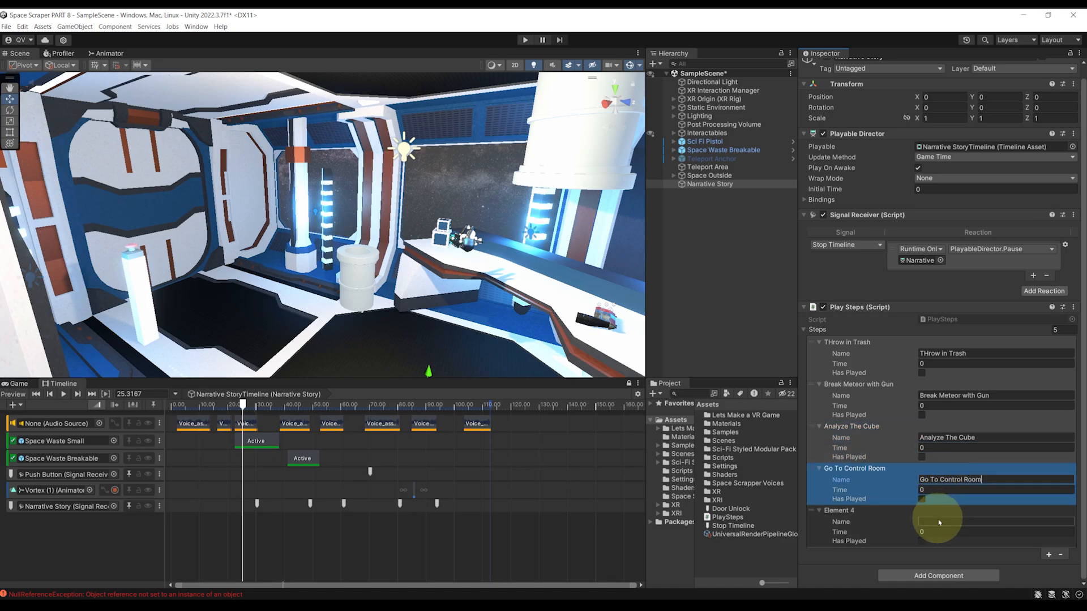
pyautogui.click(939, 521)
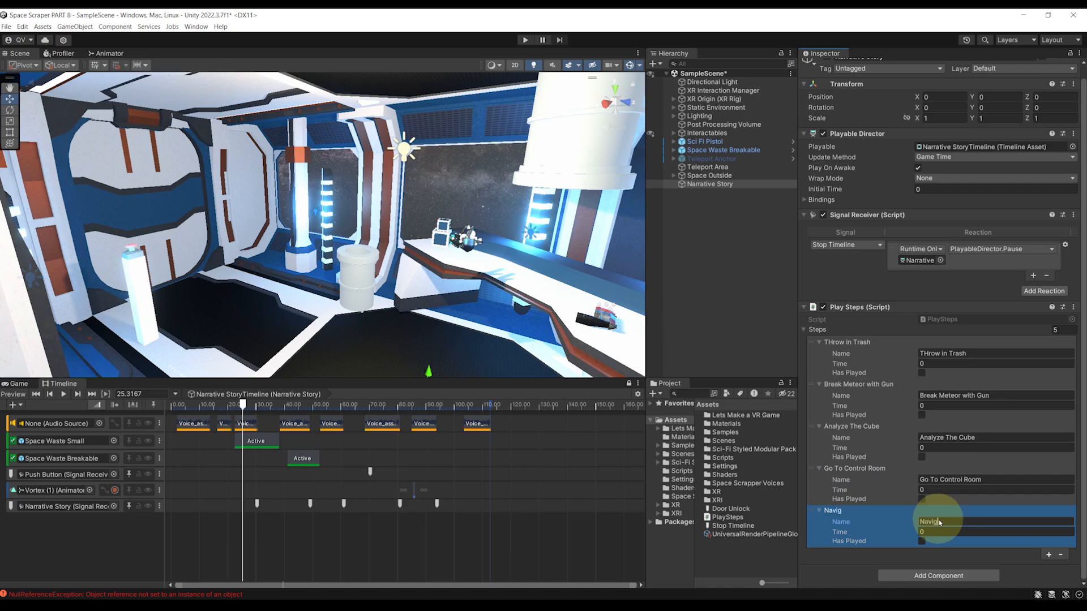
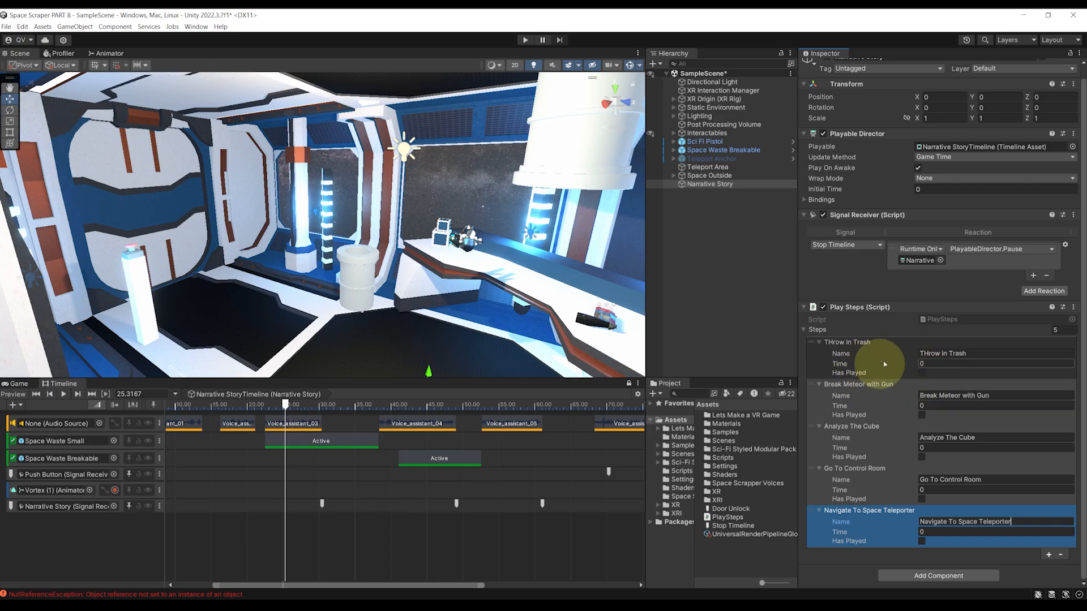
# - Copy the start time of the Voice_assistant_04 clip, 38.35, into the Time of the THrow in Trash step on Narrative Story
pyautogui.scroll(1, 400, 473)
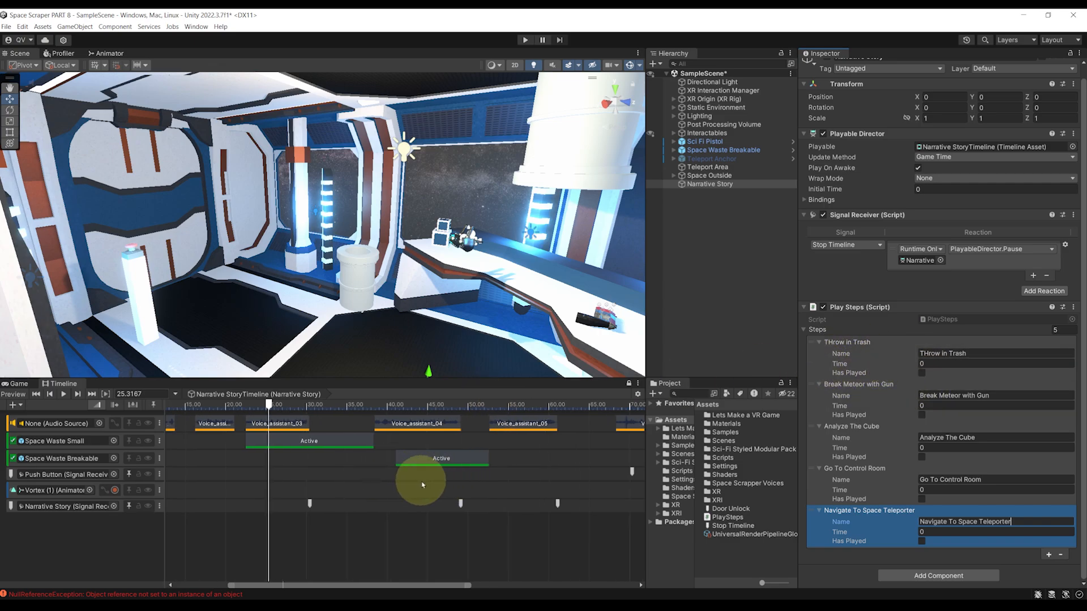
pyautogui.scroll(1, 414, 421)
pyautogui.click(427, 423)
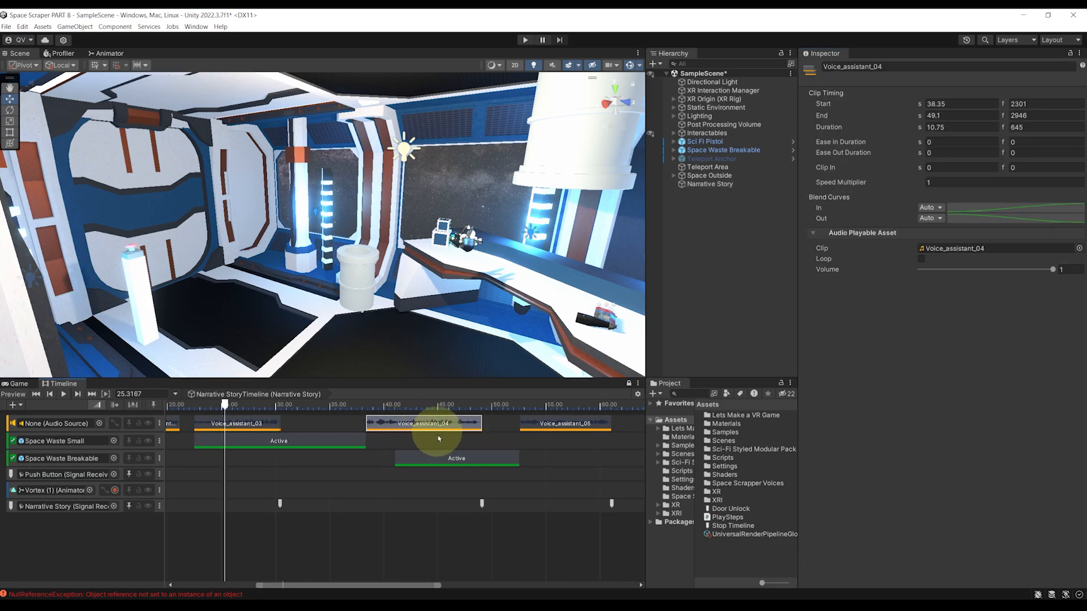
pyautogui.scroll(-1, 425, 442)
pyautogui.click(947, 104)
pyautogui.hotkey('ctrl', 'c')
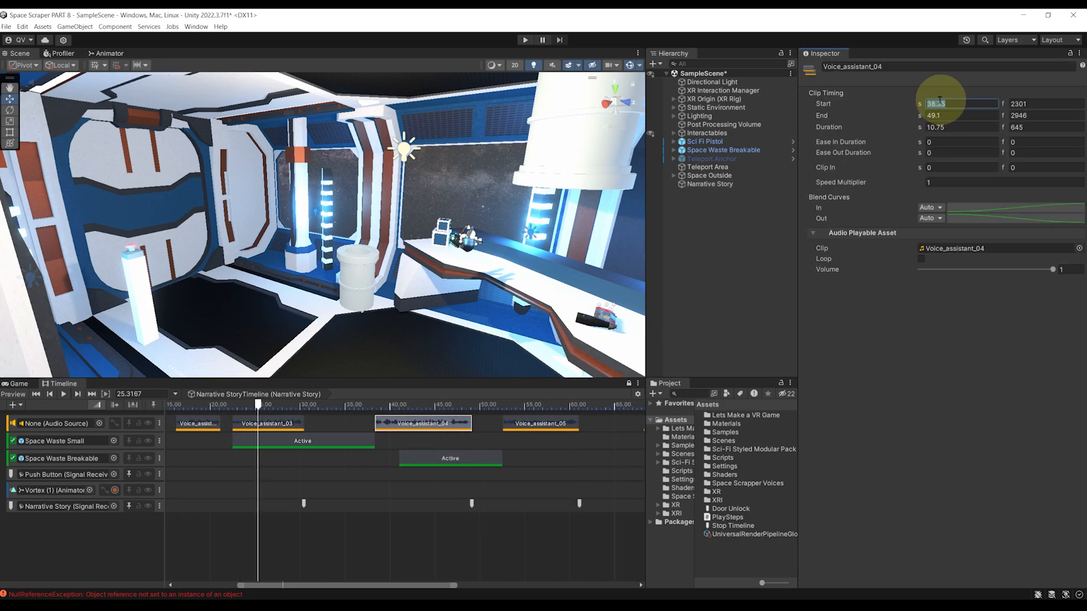
pyautogui.click(705, 184)
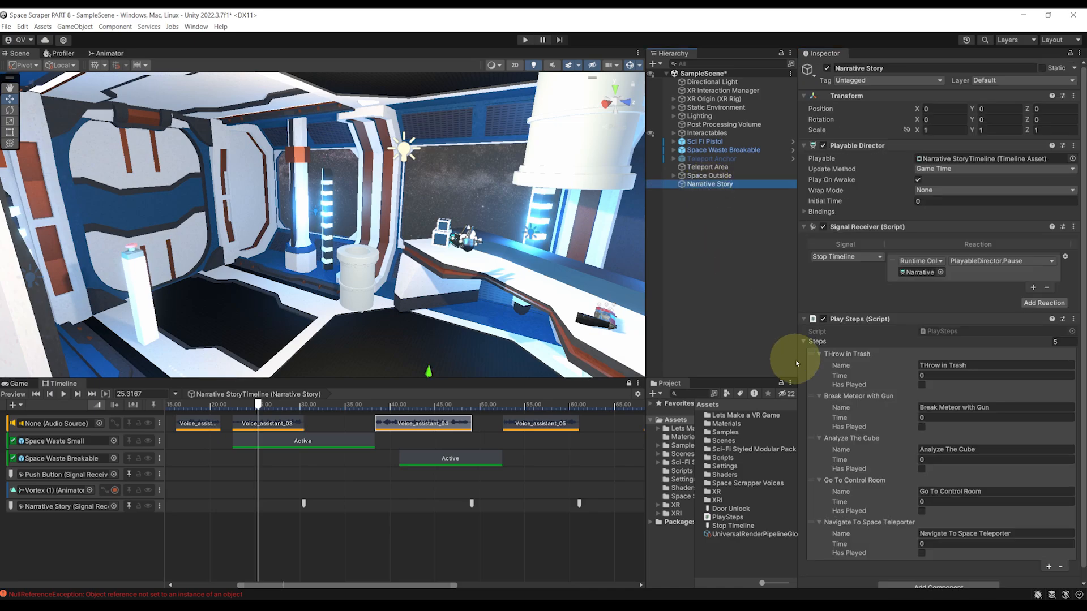
pyautogui.click(937, 376)
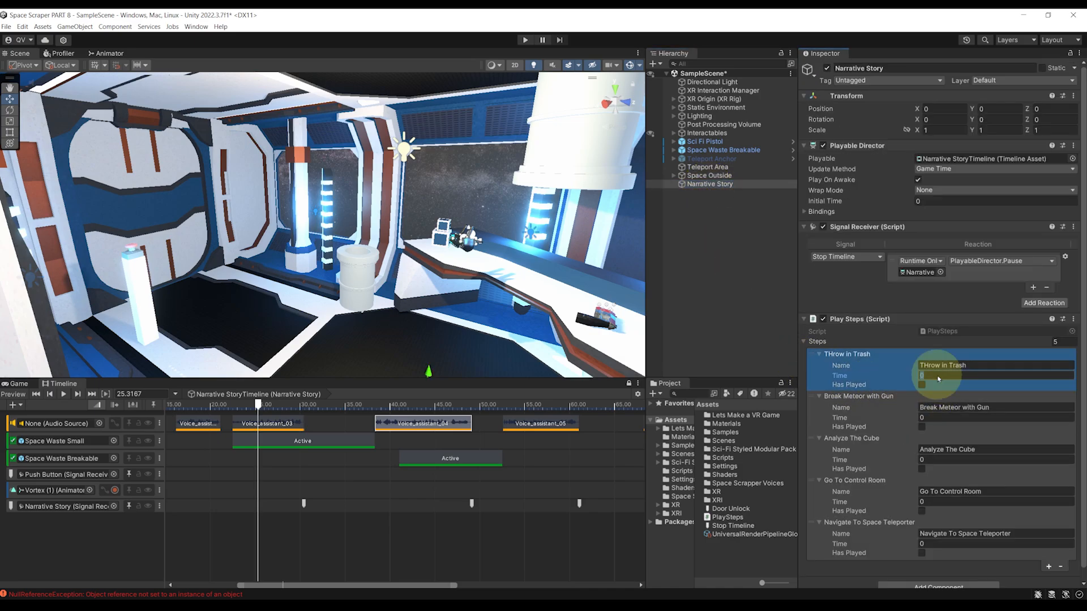
pyautogui.hotkey('ctrl', 'v')
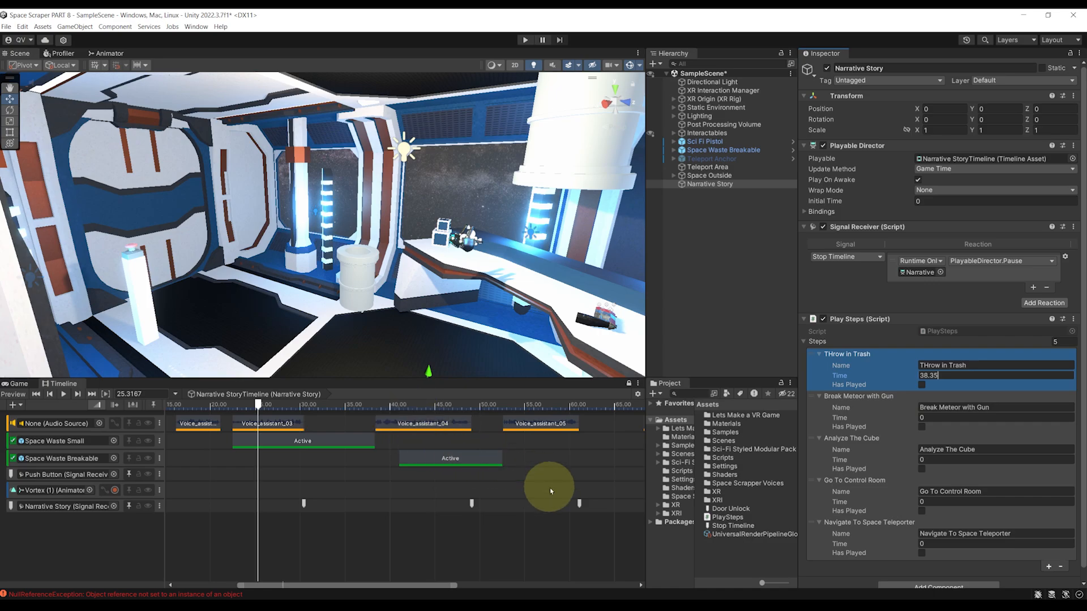
# - Copy the Voice_assistant_05 clip's start time, 52.56667, into the Time of the Break Meteor with Gun step
pyautogui.scroll(4, 551, 491)
pyautogui.click(457, 429)
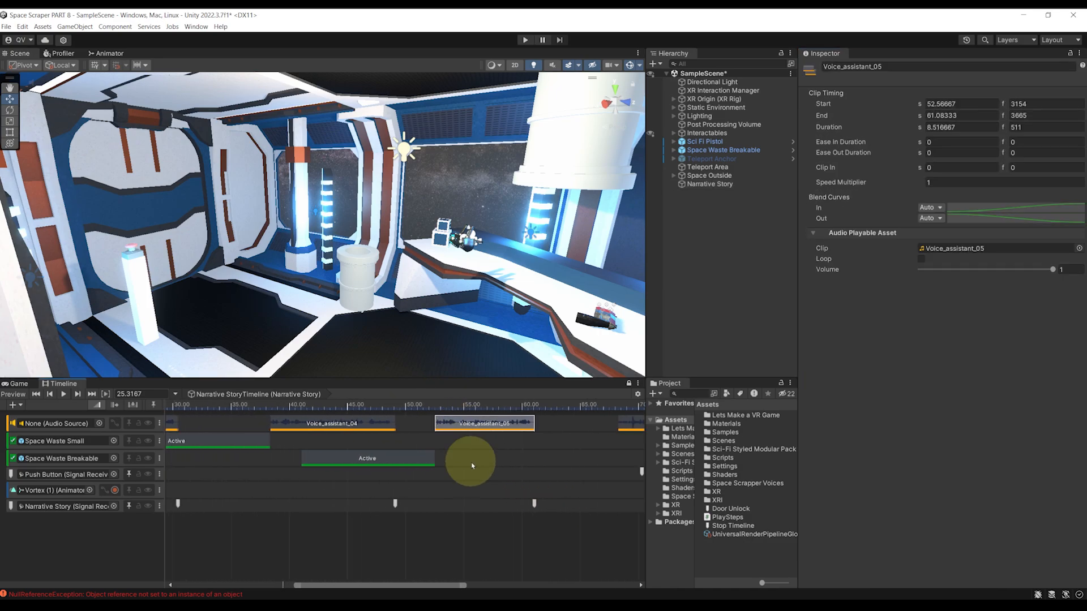
pyautogui.scroll(-2, 472, 453)
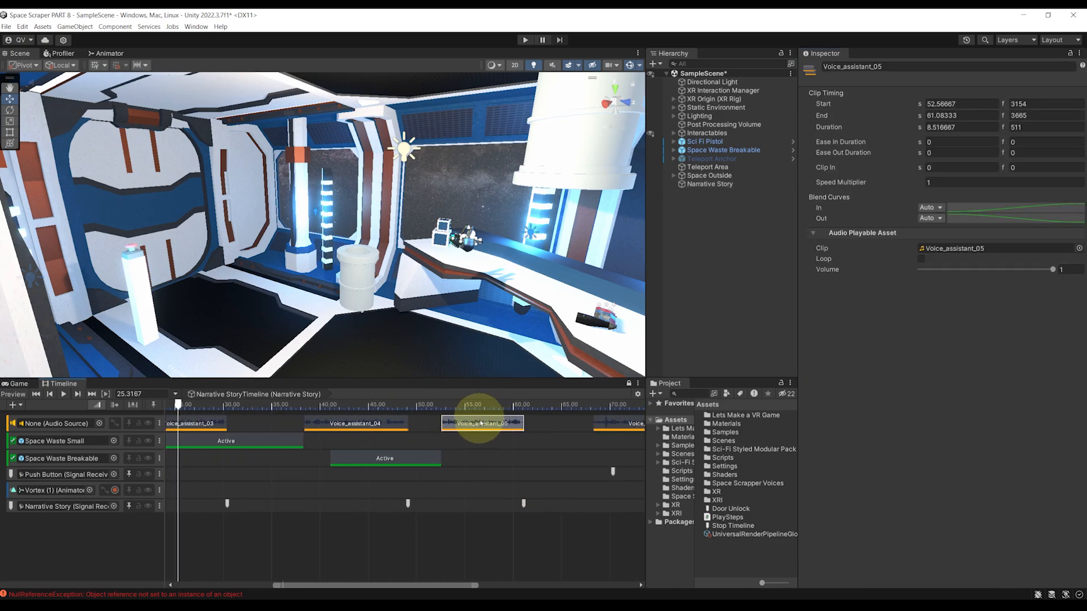
pyautogui.click(956, 103)
pyautogui.hotkey('ctrl', 'c')
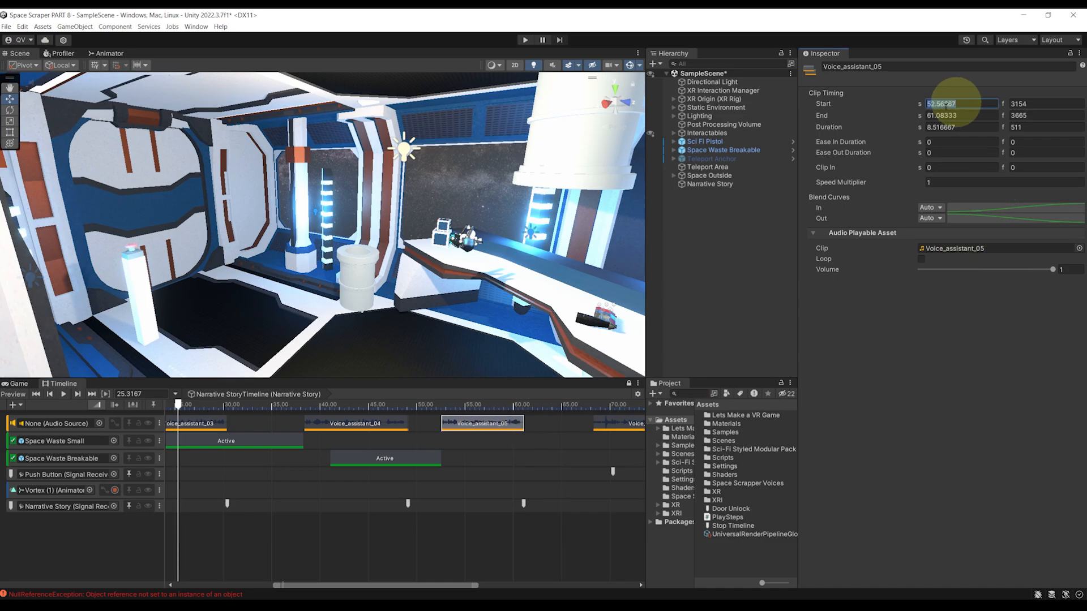
pyautogui.click(720, 186)
pyautogui.scroll(-3, 1019, 507)
pyautogui.click(942, 406)
pyautogui.hotkey('ctrl', 'v')
# - Set the Time of the Analyze The Cube step to 68.26667, the start of the Voice_assistant_06 clip
pyautogui.moveTo(610, 441); pyautogui.dragTo(507, 441, button='middle')
pyautogui.scroll(-1, 507, 441)
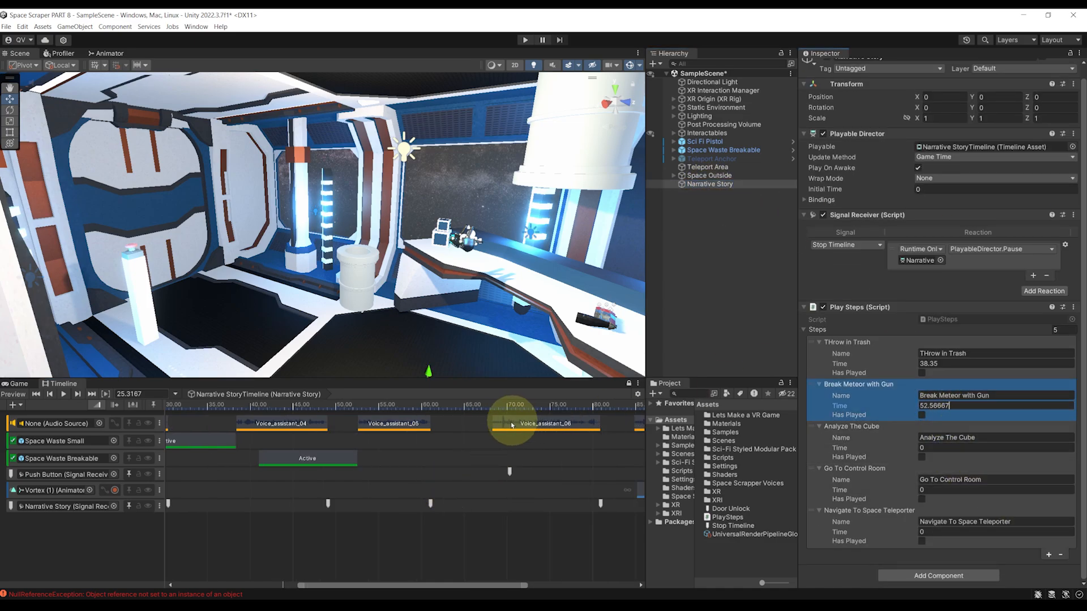
pyautogui.click(512, 425)
pyautogui.click(941, 104)
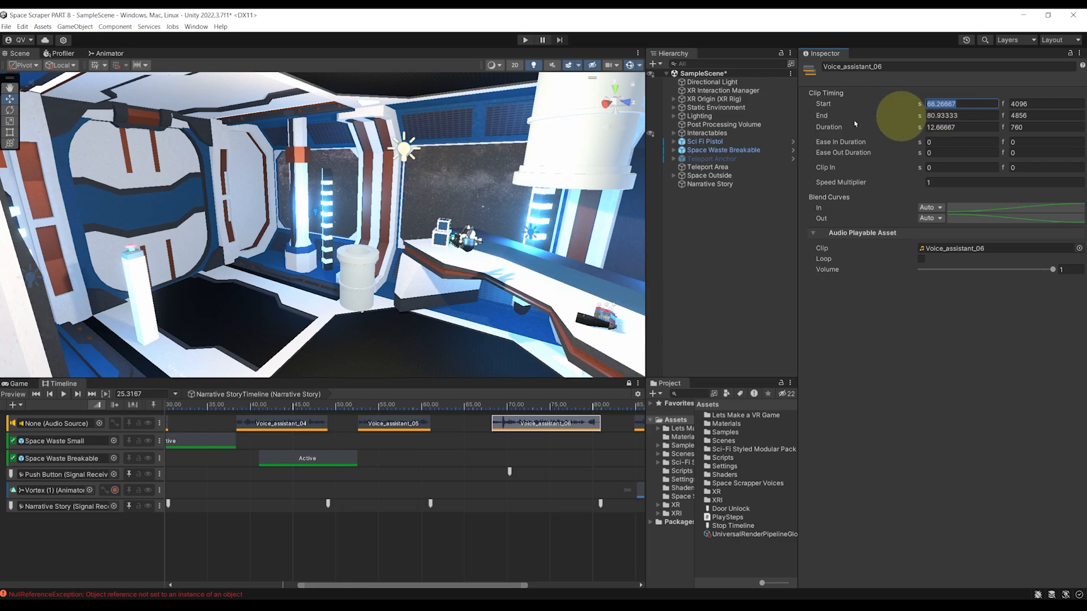
pyautogui.click(710, 184)
pyautogui.scroll(-1, 934, 416)
pyautogui.click(938, 448)
pyautogui.hotkey('ctrl', 'v')
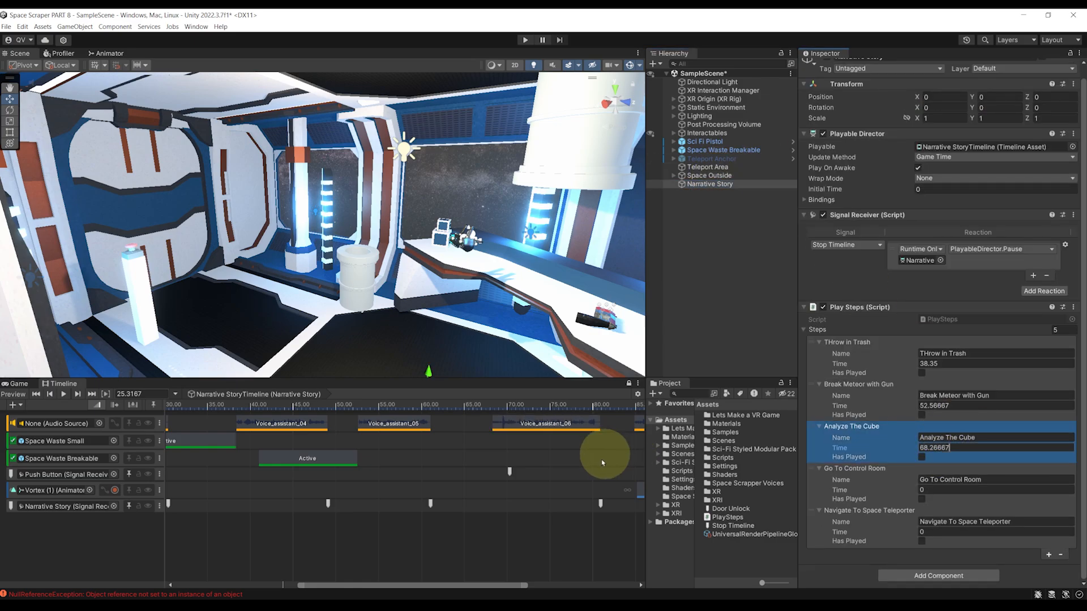
# - Set the Go To Control Room step's Time to 84.85, matching the start of the Voice_assistant_07 clip
pyautogui.moveTo(606, 470); pyautogui.dragTo(453, 481, button='middle')
pyautogui.scroll(-1, 610, 503)
pyautogui.click(505, 425)
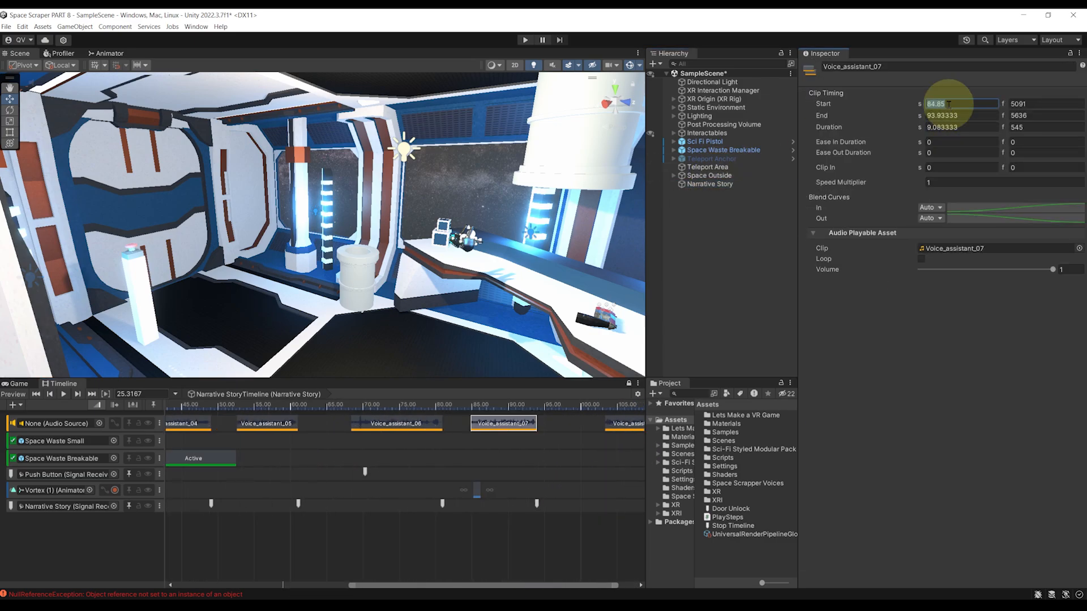
pyautogui.click(710, 184)
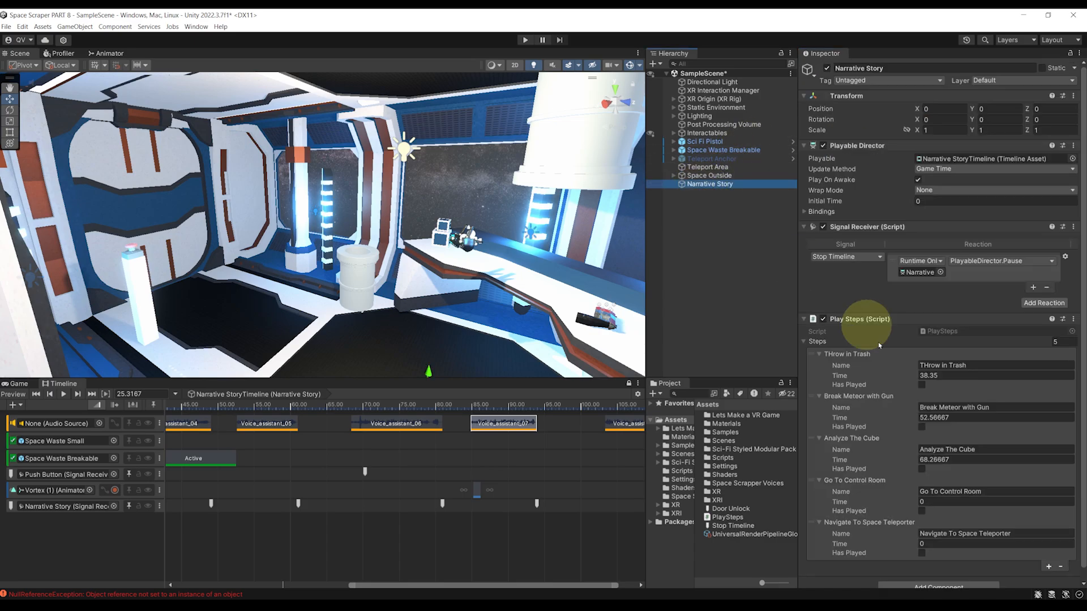
pyautogui.scroll(-1, 934, 510)
pyautogui.click(939, 490)
pyautogui.write('84.85')
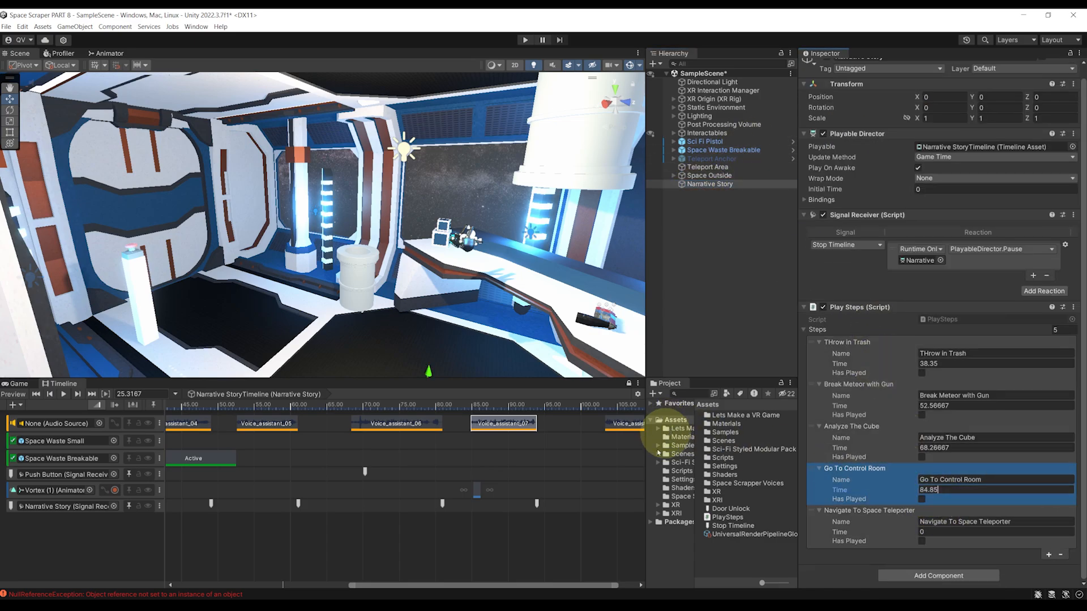
# - Set the Navigate To Space Teleporter step's Time on Narrative Story to 103.2667, the start of the Voice_assistant_08 clip
pyautogui.scroll(1, 578, 530)
pyautogui.scroll(3, 578, 531)
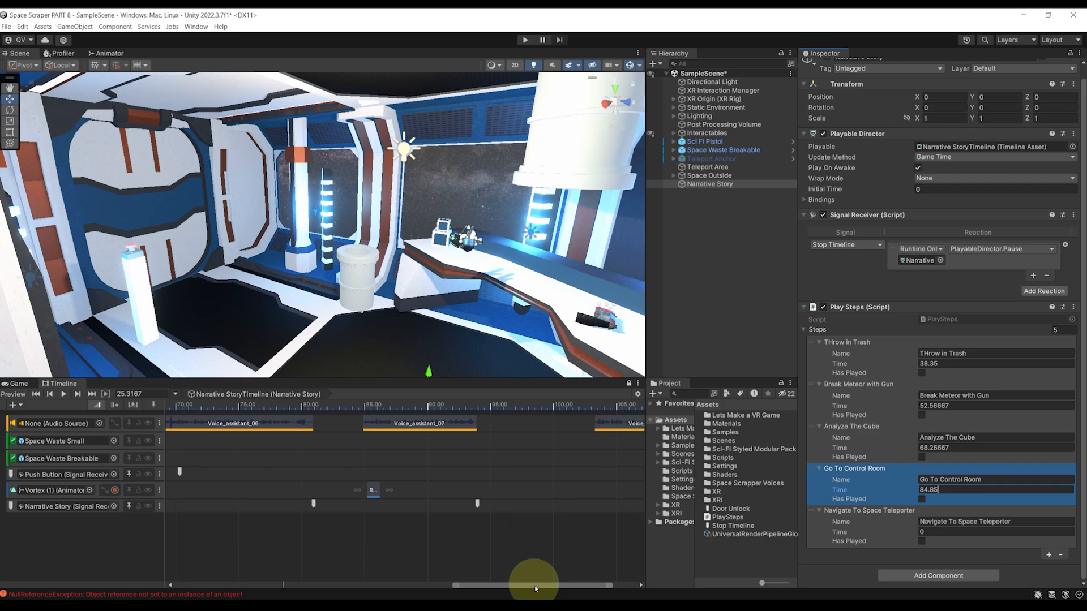
pyautogui.moveTo(537, 591); pyautogui.dragTo(560, 589)
pyautogui.click(528, 425)
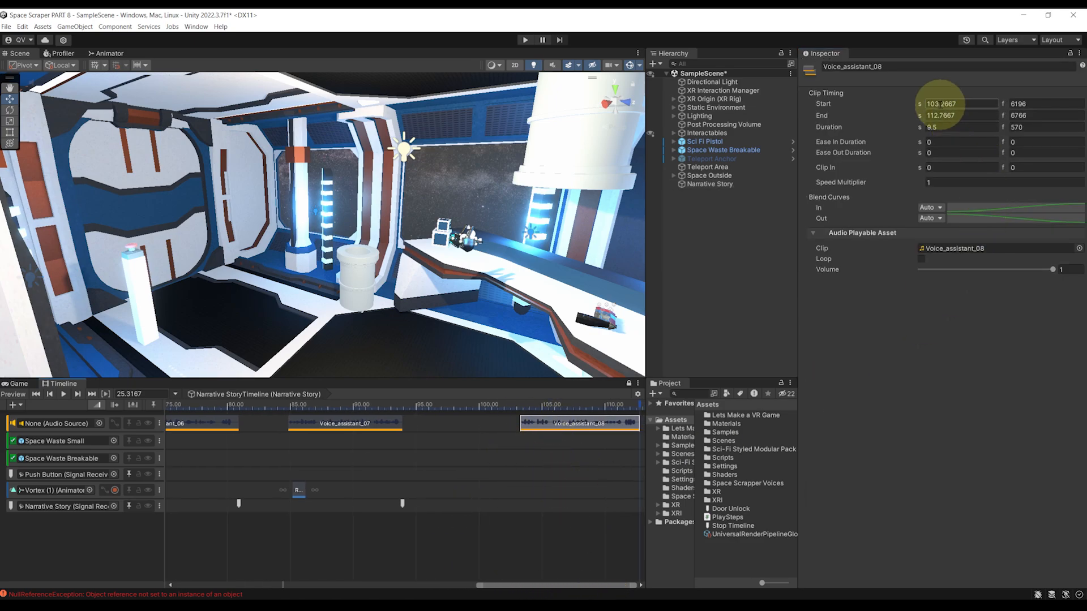
pyautogui.click(708, 184)
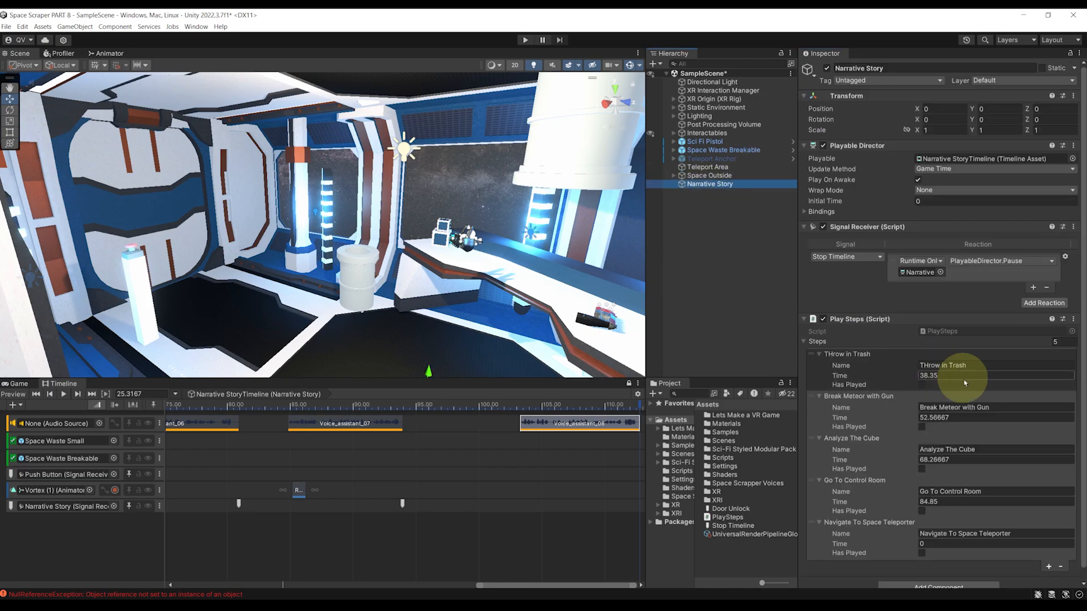
pyautogui.scroll(-1, 945, 441)
pyautogui.click(935, 534)
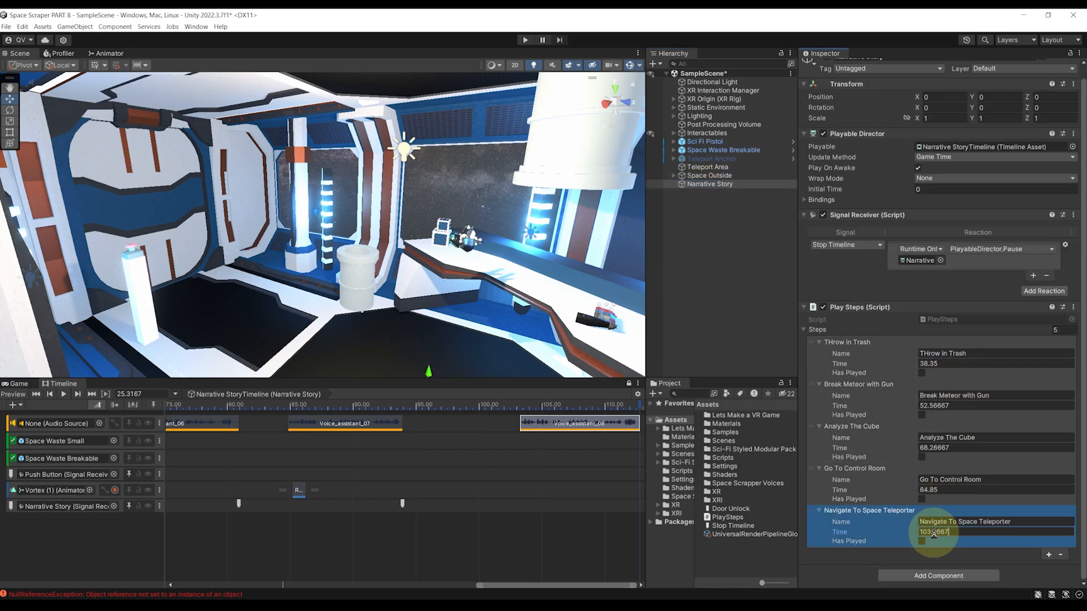
pyautogui.write('103.2667')
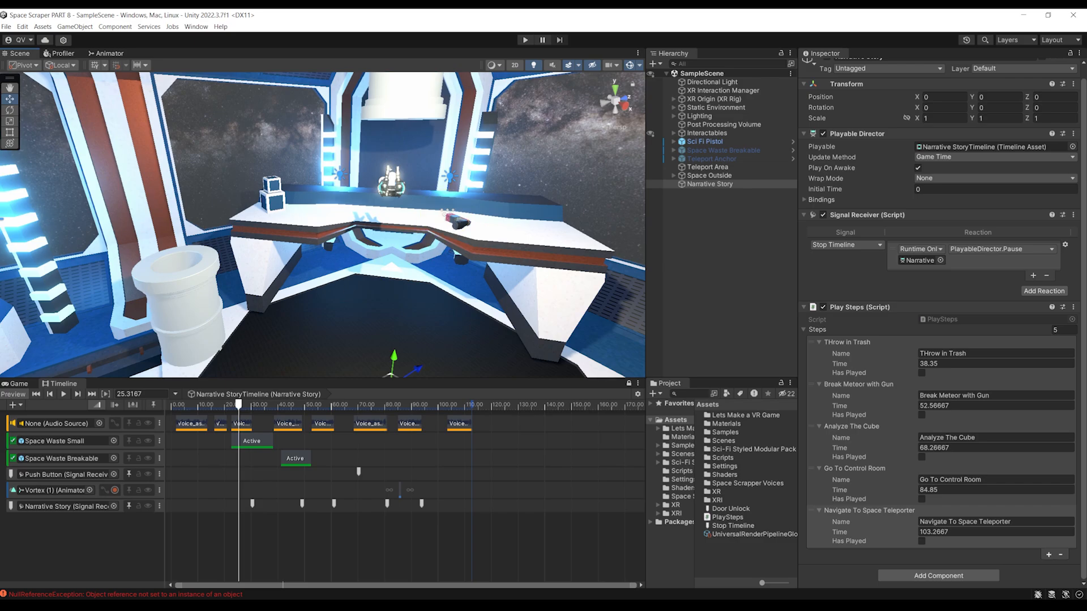
# - Select the Capsule trigger zone under the Trash object and bring the trash can into view
pyautogui.keyDown('alt'); pyautogui.moveTo(556, 237); pyautogui.dragTo(504, 253); pyautogui.keyUp('alt')
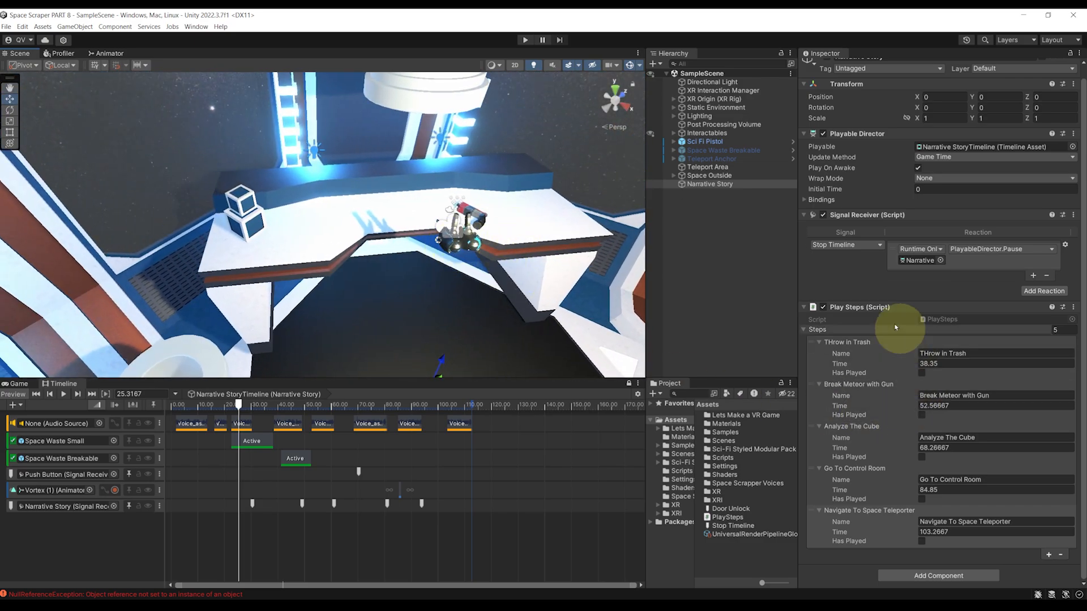
pyautogui.keyDown('alt'); pyautogui.moveTo(467, 173); pyautogui.dragTo(356, 252); pyautogui.keyUp('alt')
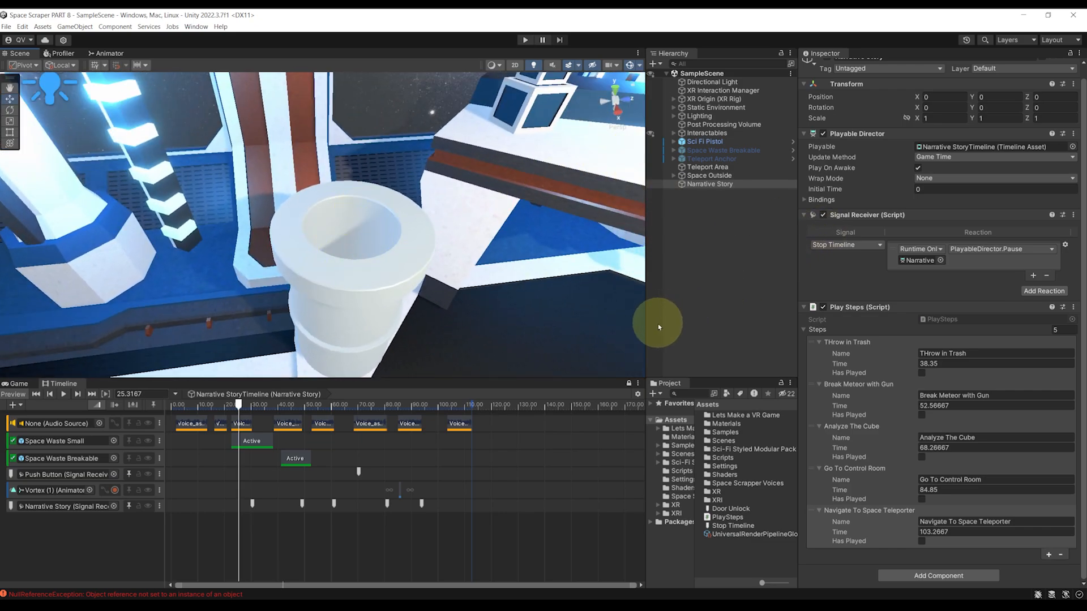
pyautogui.moveTo(651, 329); pyautogui.dragTo(589, 317)
pyautogui.keyDown('alt'); pyautogui.moveTo(421, 283); pyautogui.dragTo(358, 293); pyautogui.keyUp('alt')
pyautogui.click(350, 295)
pyautogui.press('f')
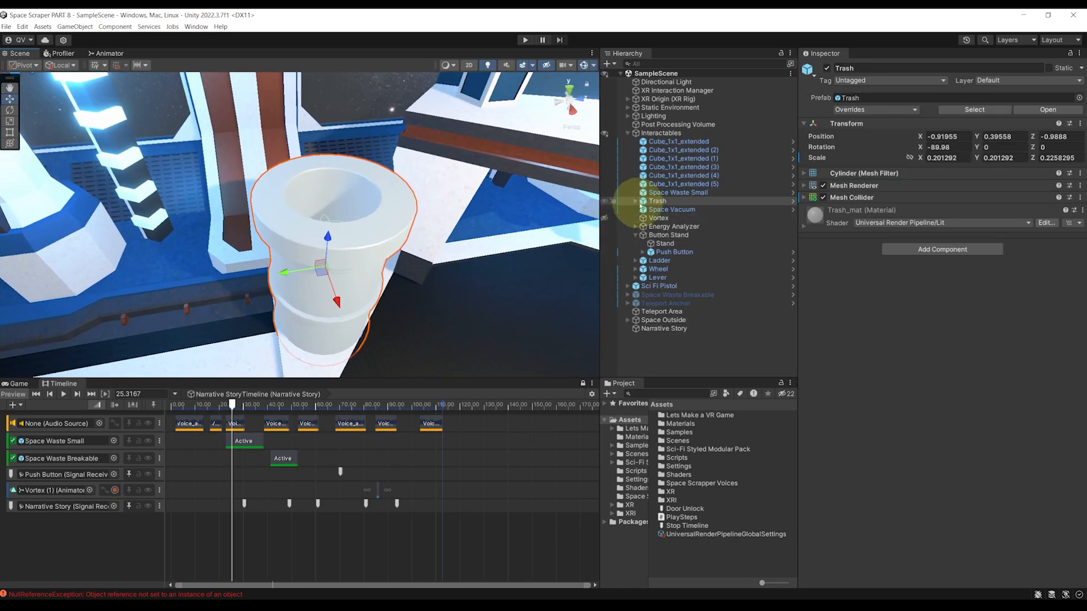
pyautogui.click(636, 202)
pyautogui.click(663, 209)
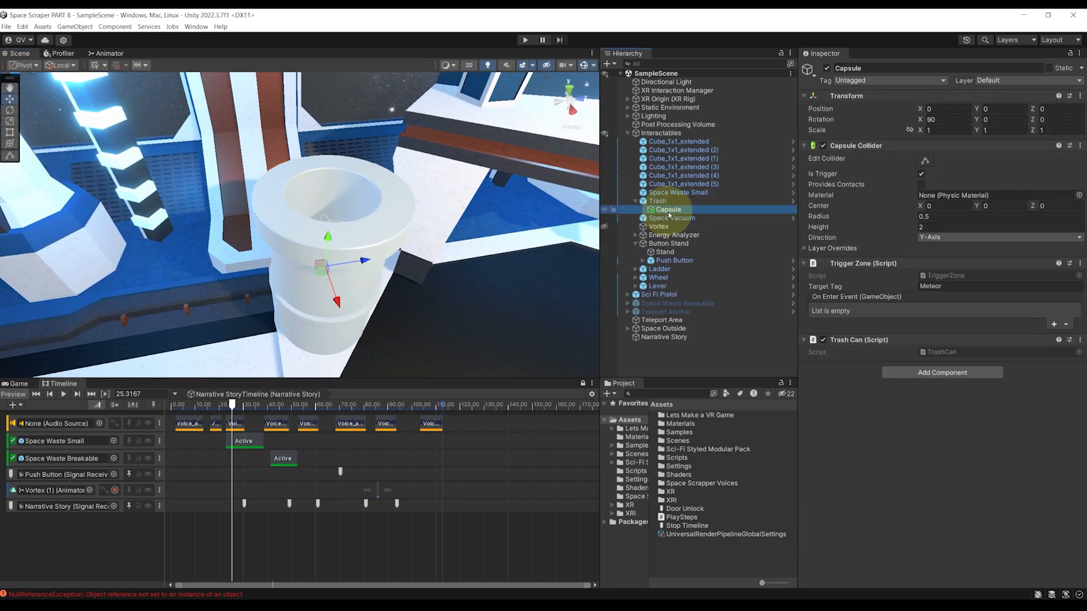
pyautogui.press('f')
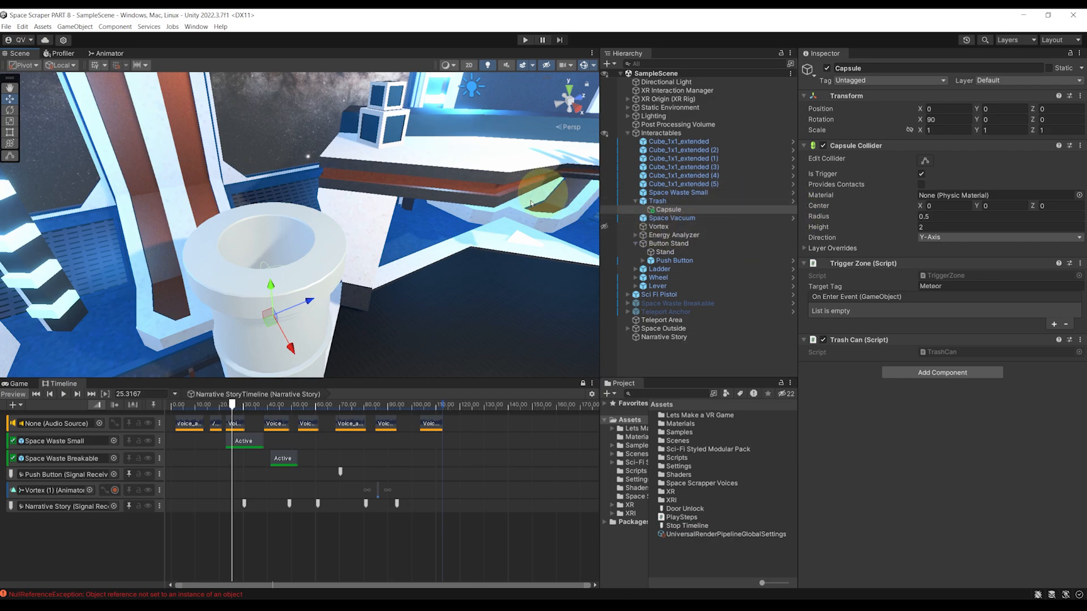
pyautogui.moveTo(385, 226); pyautogui.dragTo(481, 231, button='right')
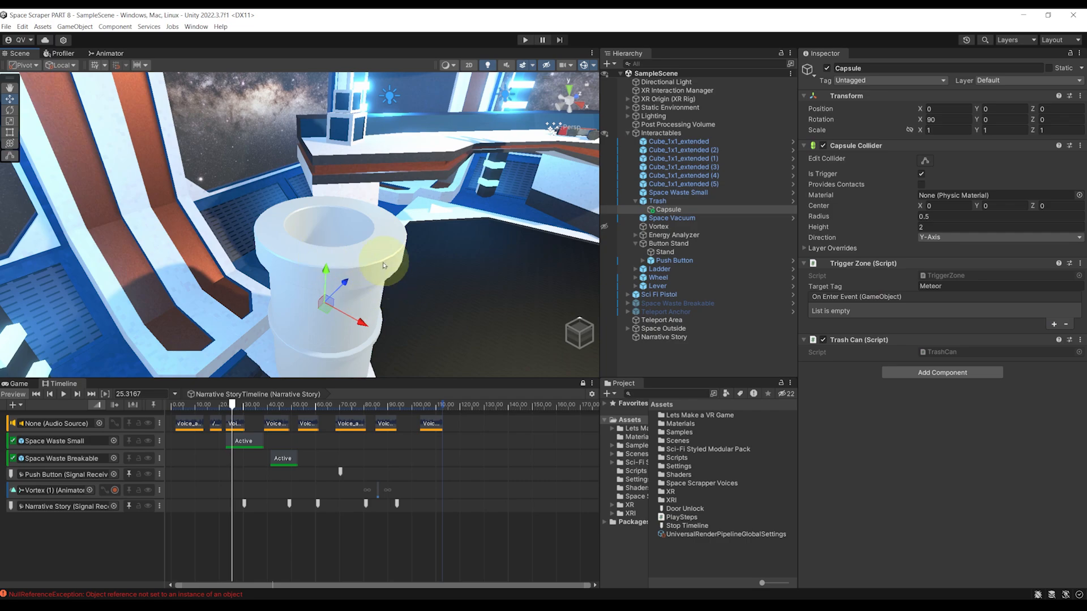
# - Add an On Enter Event entry to the Capsule's Trigger Zone that calls PlaySteps.PlayStepIndex on Narrative Story with index 0
pyautogui.click(1053, 325)
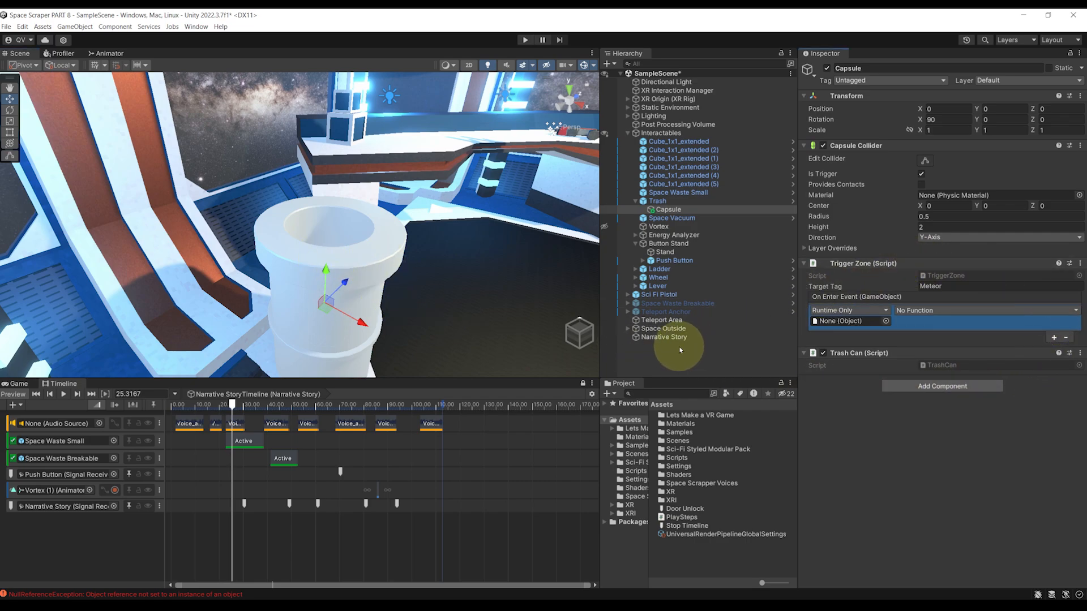
pyautogui.moveTo(662, 338); pyautogui.dragTo(828, 326)
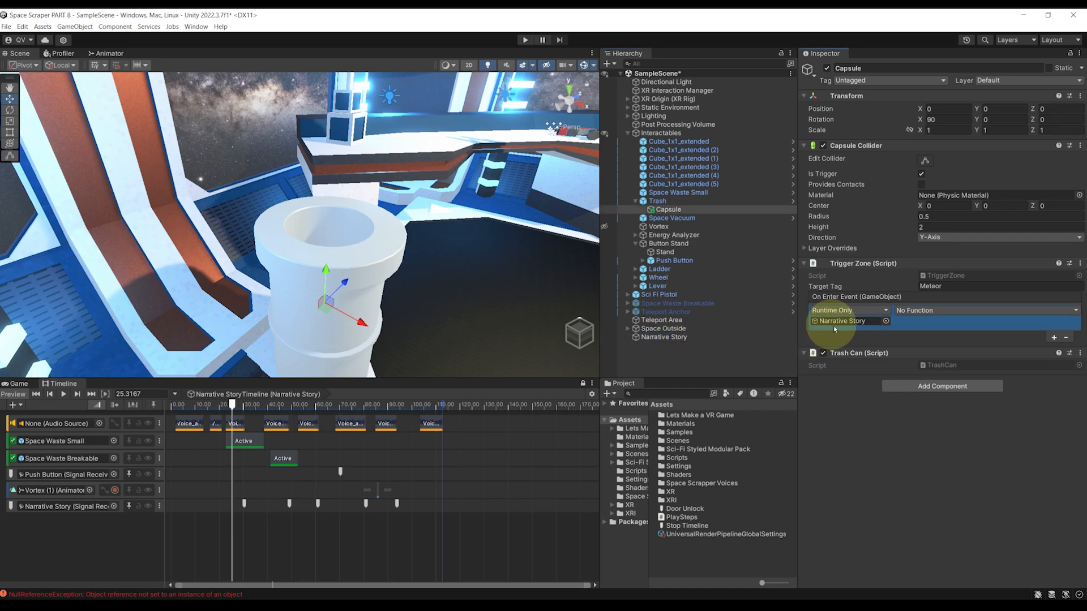
pyautogui.click(911, 310)
pyautogui.moveTo(923, 376)
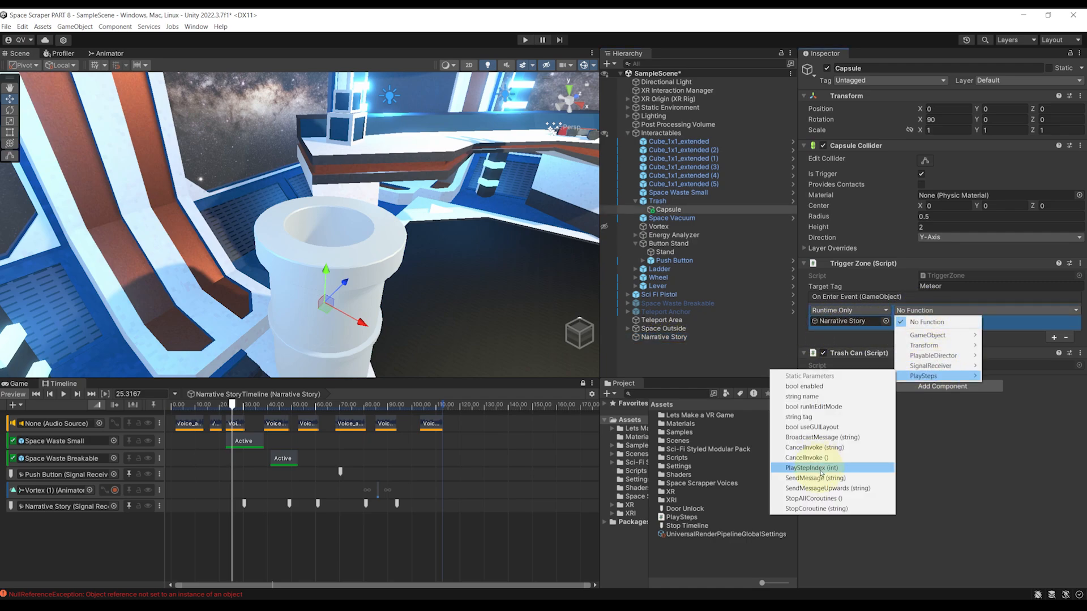
pyautogui.click(822, 469)
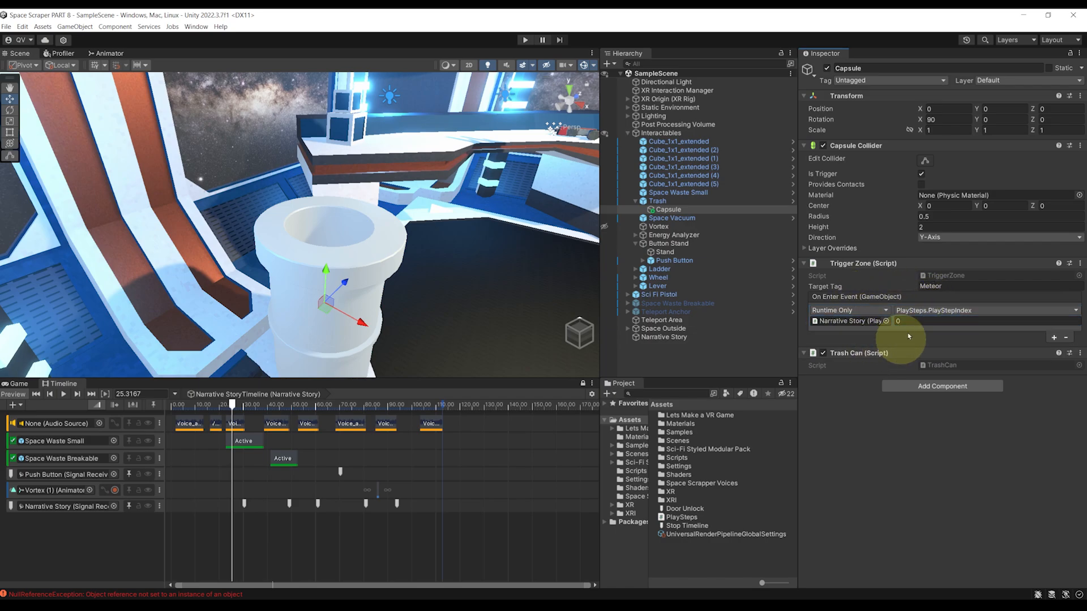
# - Open the Breakable script of the Space Waste Breakable object in Visual Studio
pyautogui.moveTo(392, 233); pyautogui.dragTo(352, 222, button='right')
pyautogui.click(409, 265)
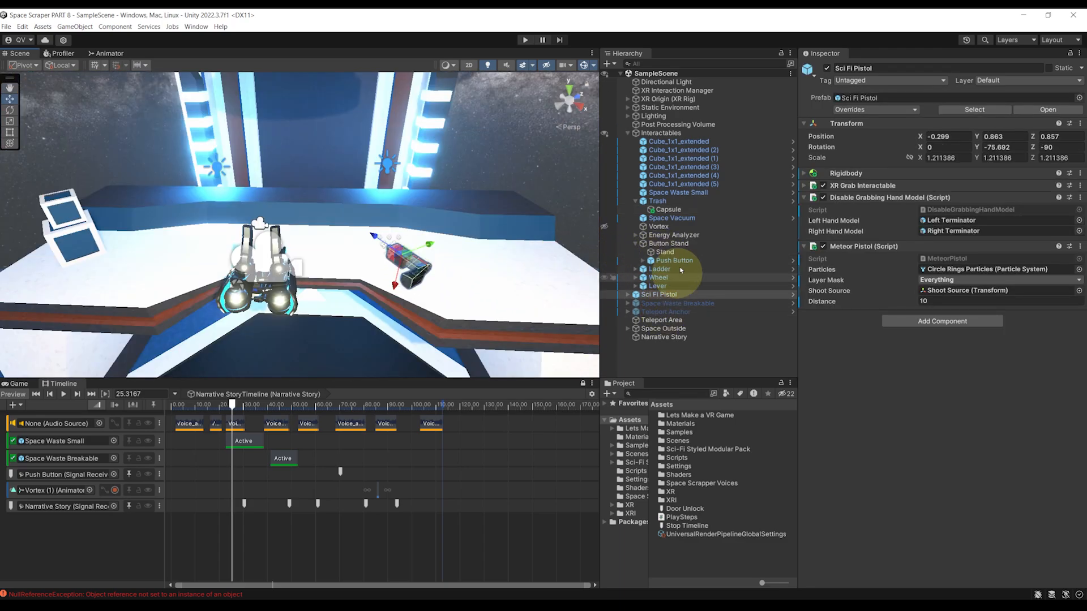
pyautogui.click(662, 304)
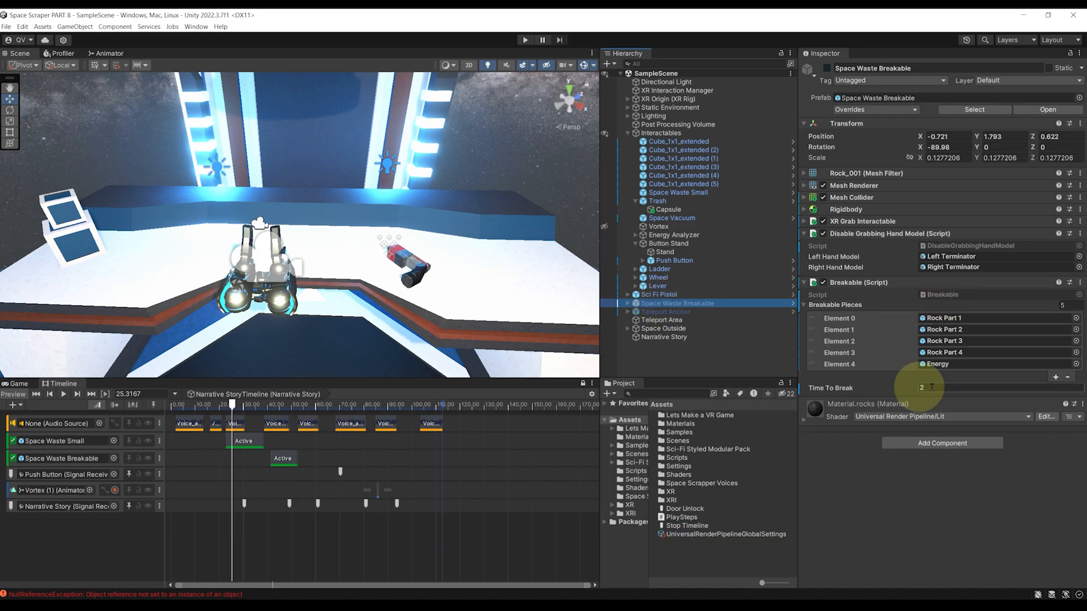
pyautogui.click(949, 295)
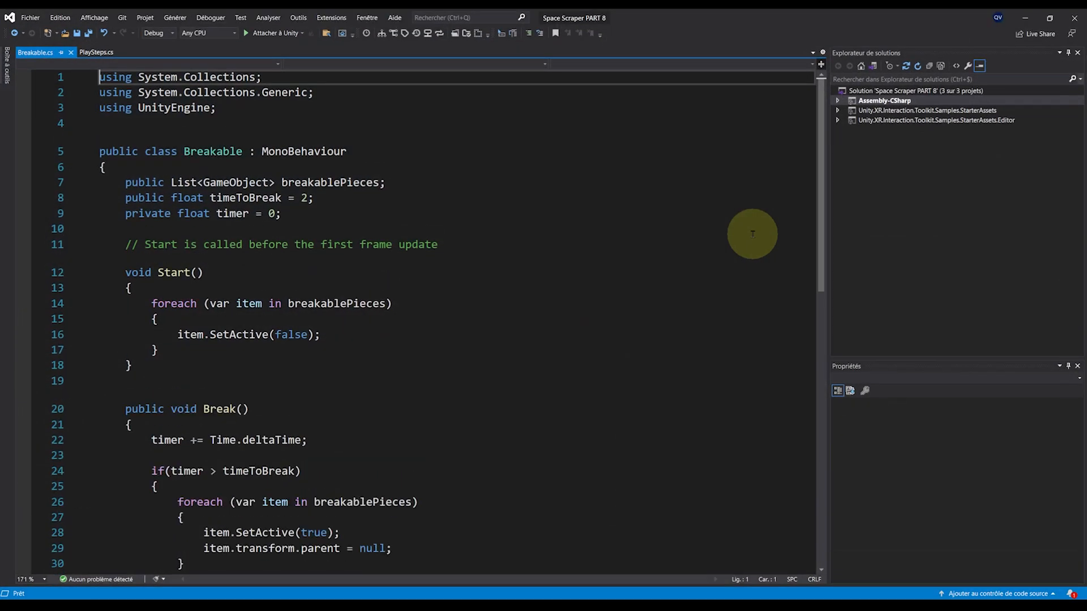
# - Add the directive "using UnityEngine.Events;" below the other imports in Breakable.cs and save the script
pyautogui.click(308, 216)
pyautogui.click(265, 112)
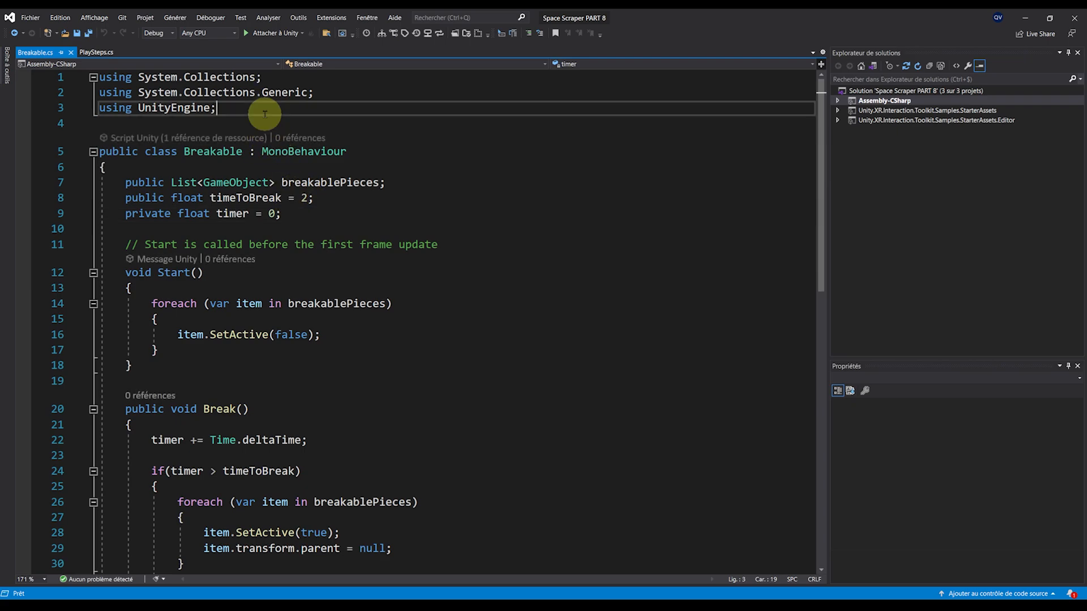
pyautogui.press('Return')
pyautogui.write('using Unity')
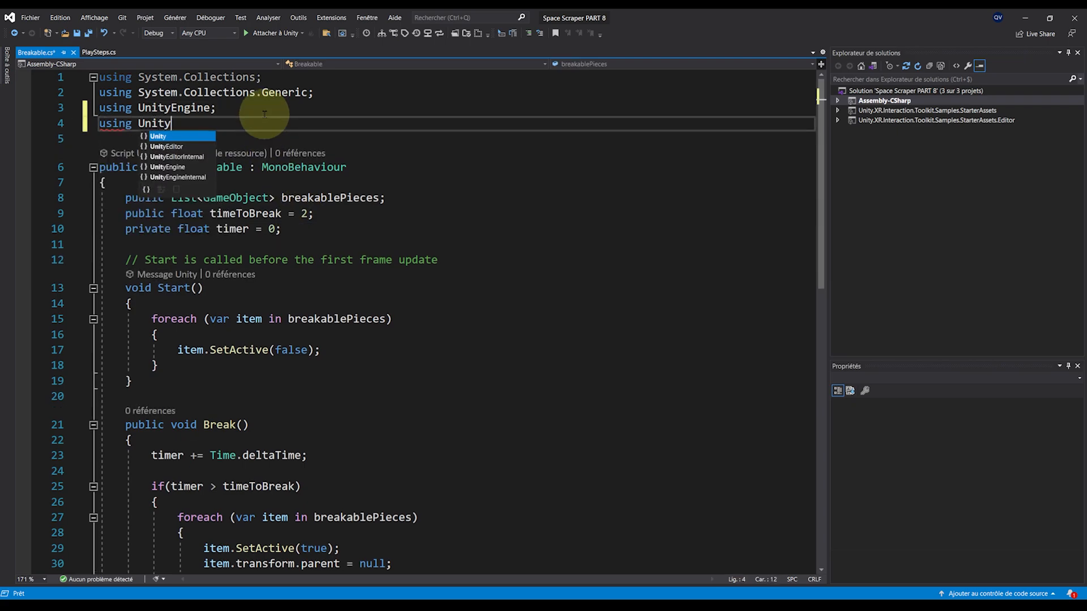
pyautogui.write('Engine.Events;')
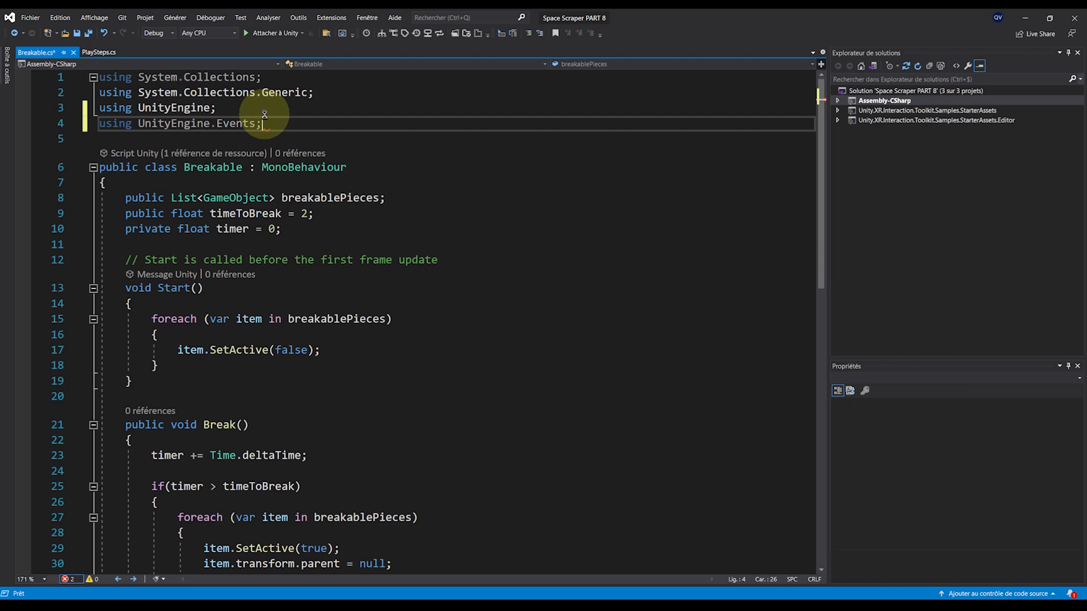
pyautogui.hotkey('ctrl', 's')
# - Declare "public UnityEvent OnBreak;" below the timer variable in the Breakable class and save the script
pyautogui.click(299, 228)
pyautogui.press('Return')
pyautogui.write('public')
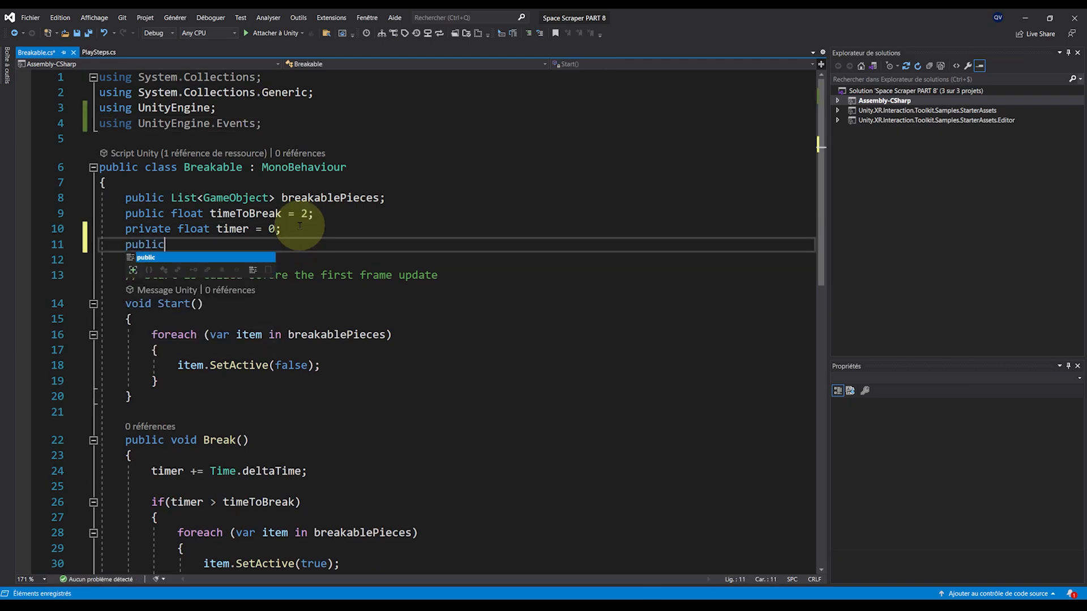
pyautogui.write(' UnityEvent On')
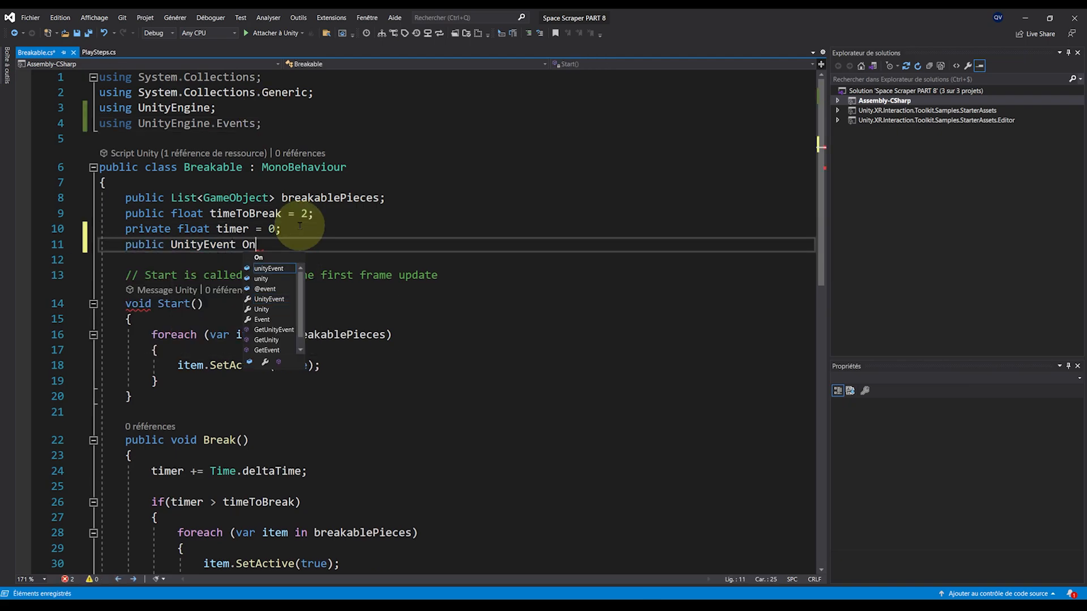
pyautogui.write('Break;')
pyautogui.hotkey('ctrl', 's')
pyautogui.keyDown('ctrl'); pyautogui.scroll(-1, 241, 252); pyautogui.keyUp('ctrl')
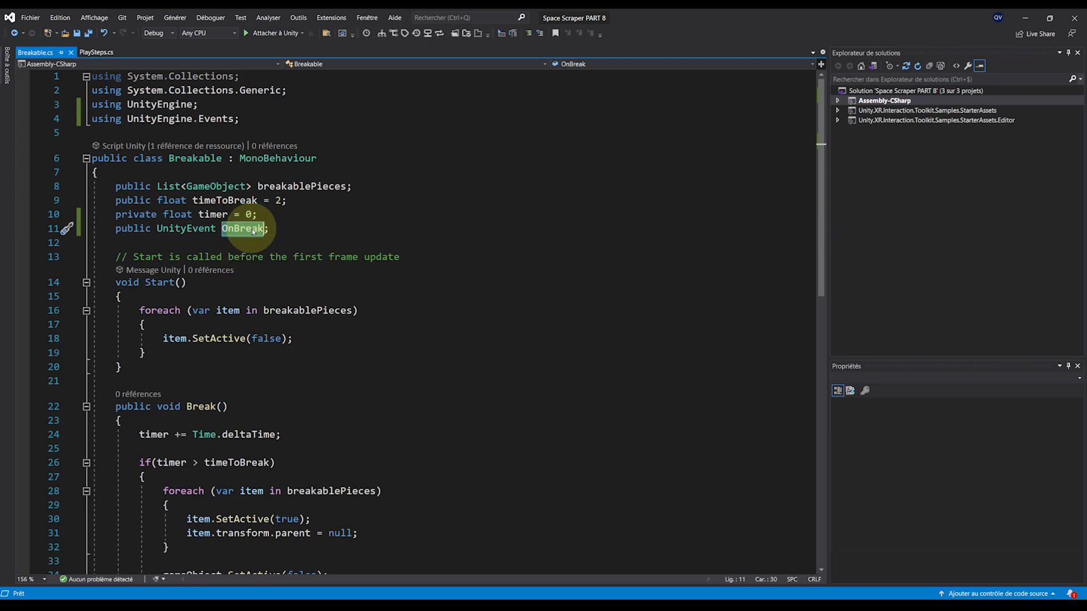
# - Insert "OnBreak.Invoke();" in Break() between the foreach loop and the gameObject.SetActive(false) line
pyautogui.scroll(-4, 270, 380)
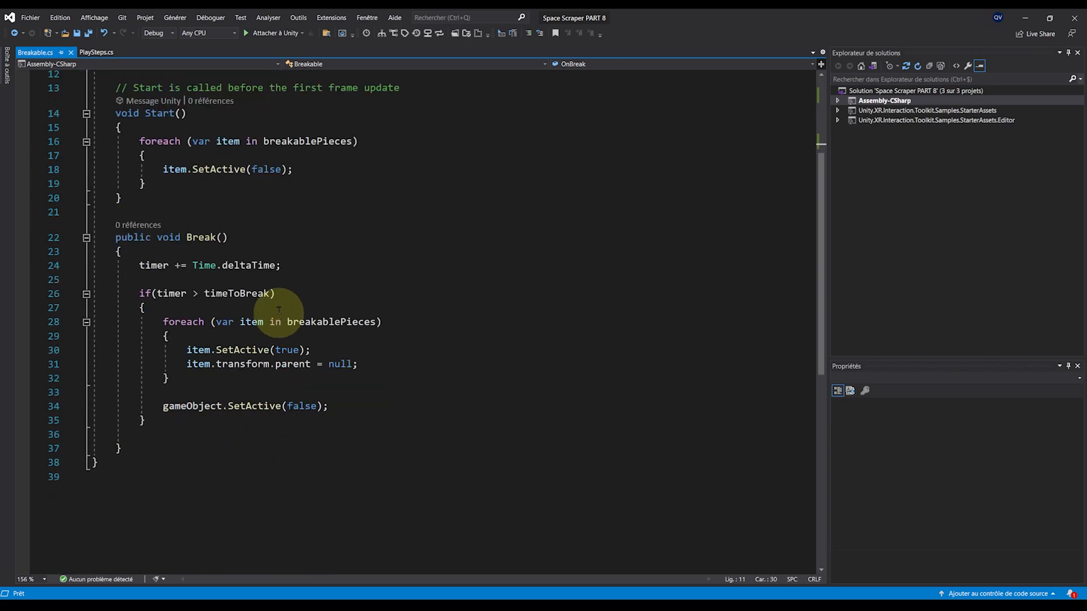
pyautogui.click(204, 378)
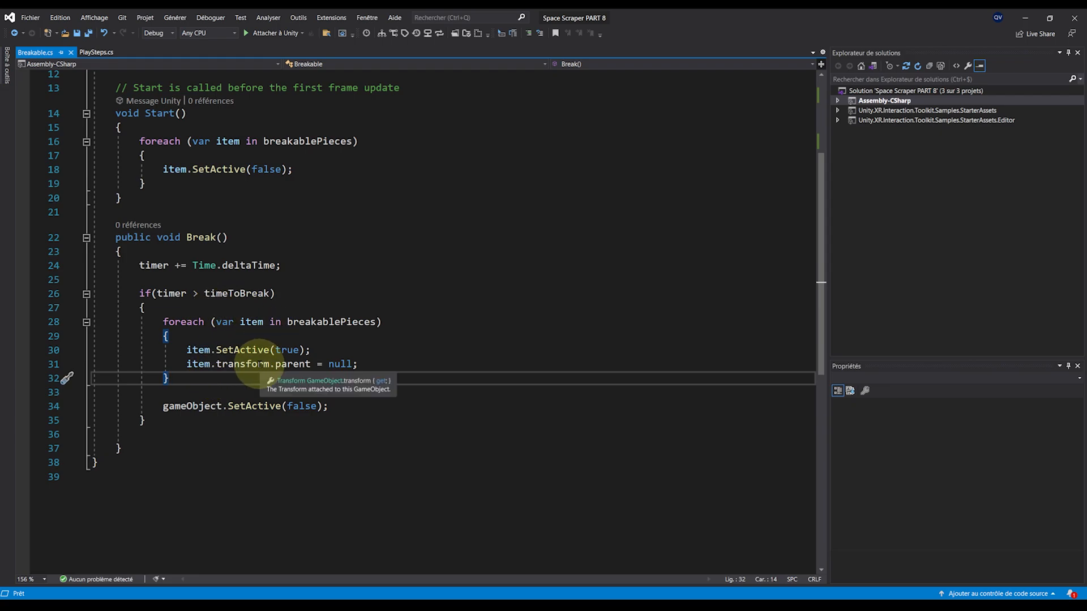
pyautogui.press('Return')
pyautogui.press('Return')
pyautogui.hotkey('ctrl', 's')
pyautogui.keyDown('ctrl'); pyautogui.scroll(2, 261, 364); pyautogui.keyUp('ctrl')
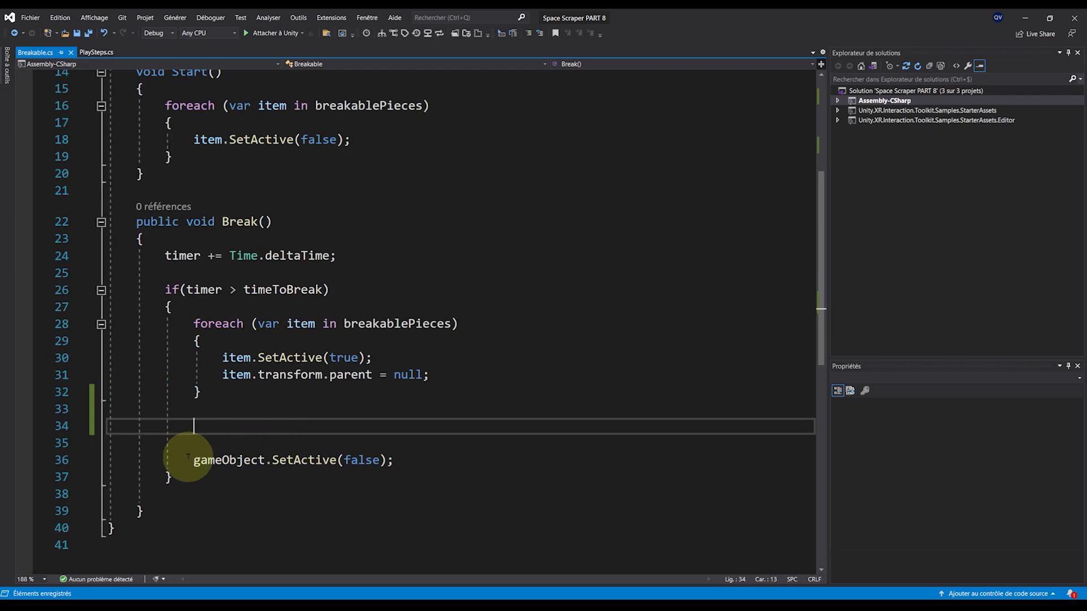
pyautogui.moveTo(188, 459); pyautogui.dragTo(417, 461)
pyautogui.click(305, 425)
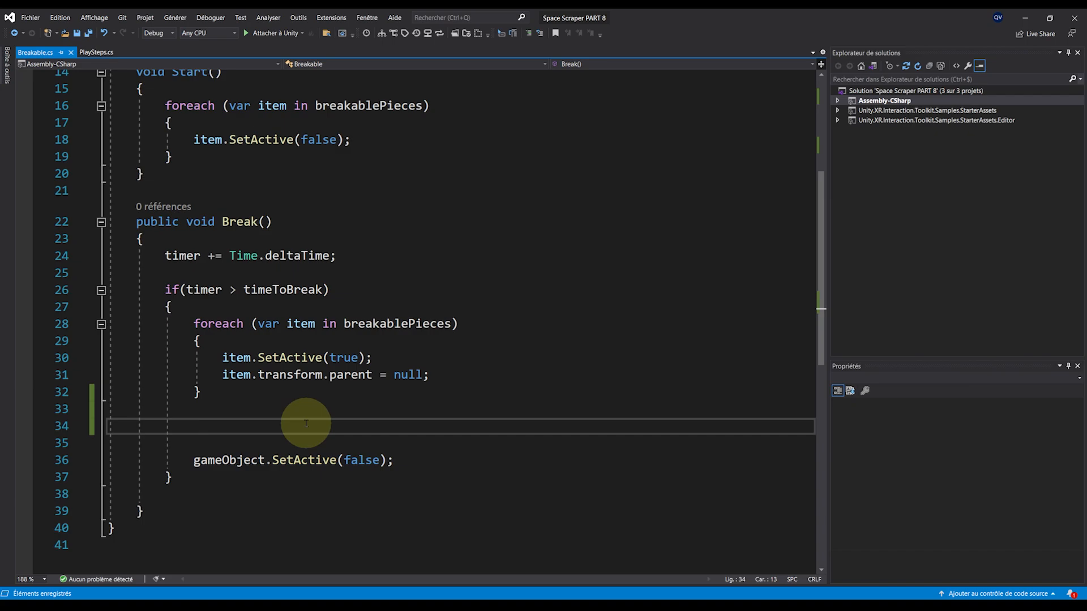
pyautogui.write('OnBreak.I')
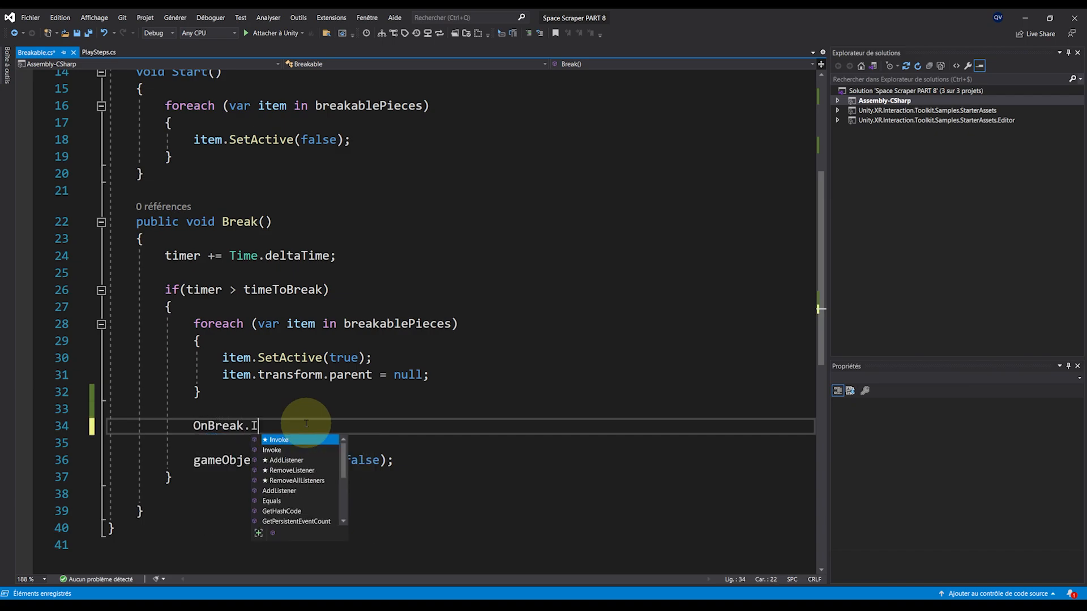
pyautogui.write('nvoke();')
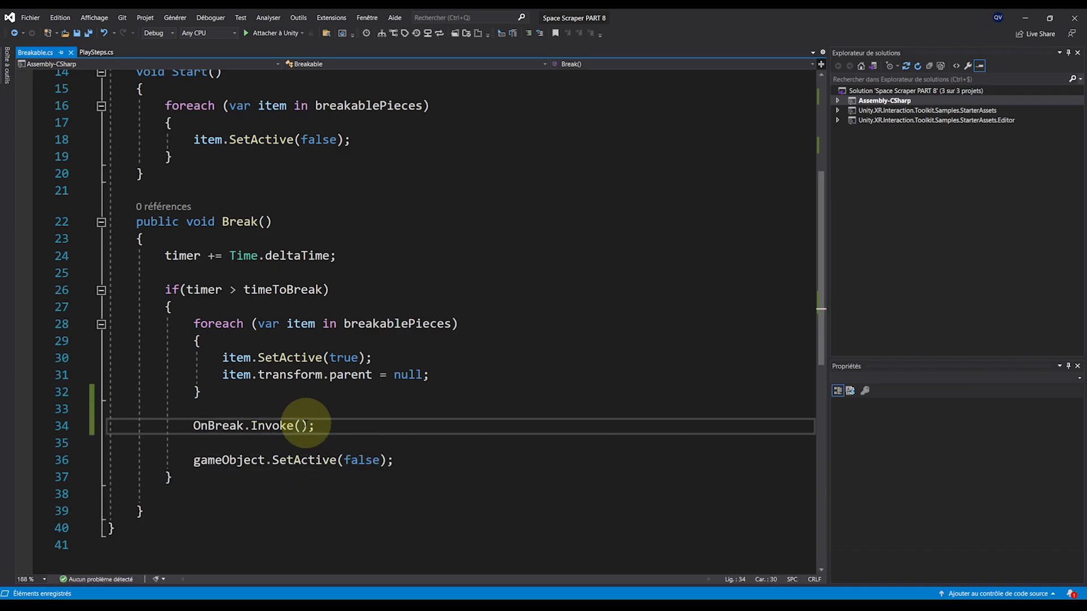
pyautogui.scroll(1, 305, 421)
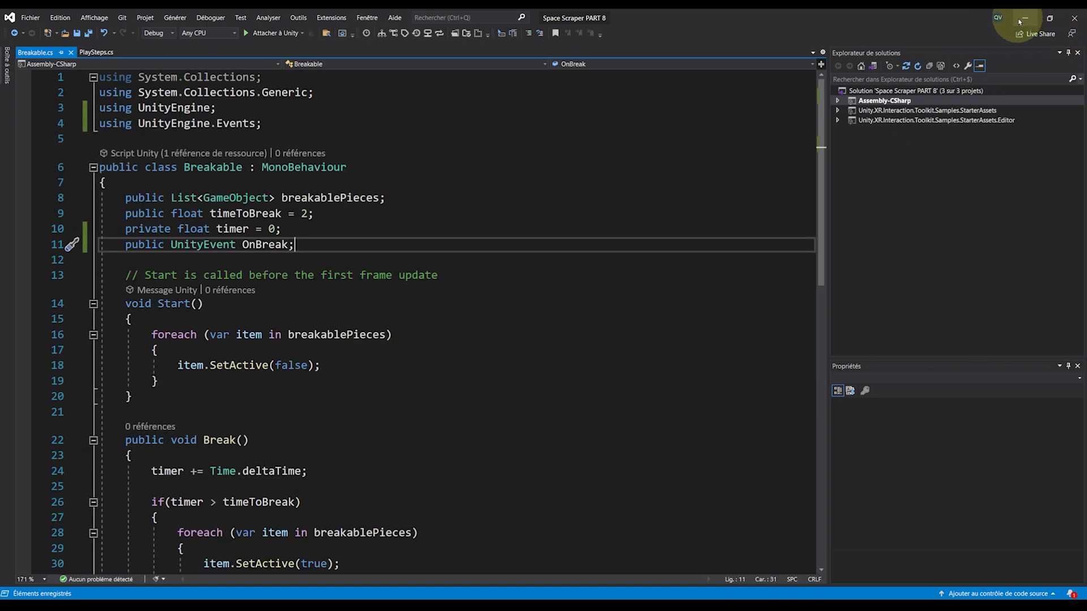
# - Switch back to Unity and make the Space Waste Breakable's On Break event call PlaySteps.PlayStepIndex on Narrative Story with index 1
pyautogui.click(1021, 19)
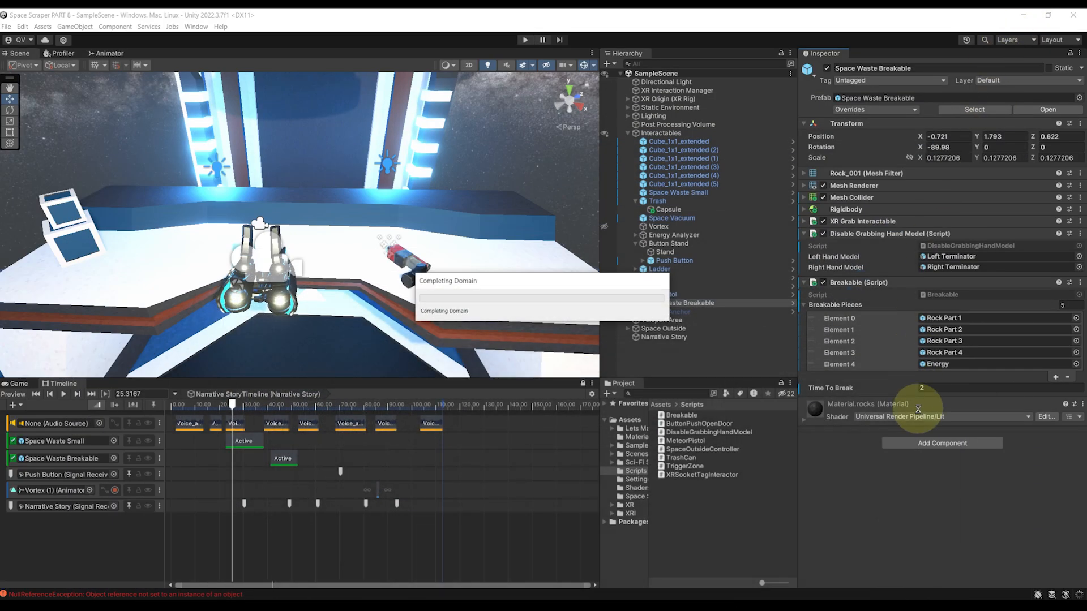
pyautogui.click(1053, 428)
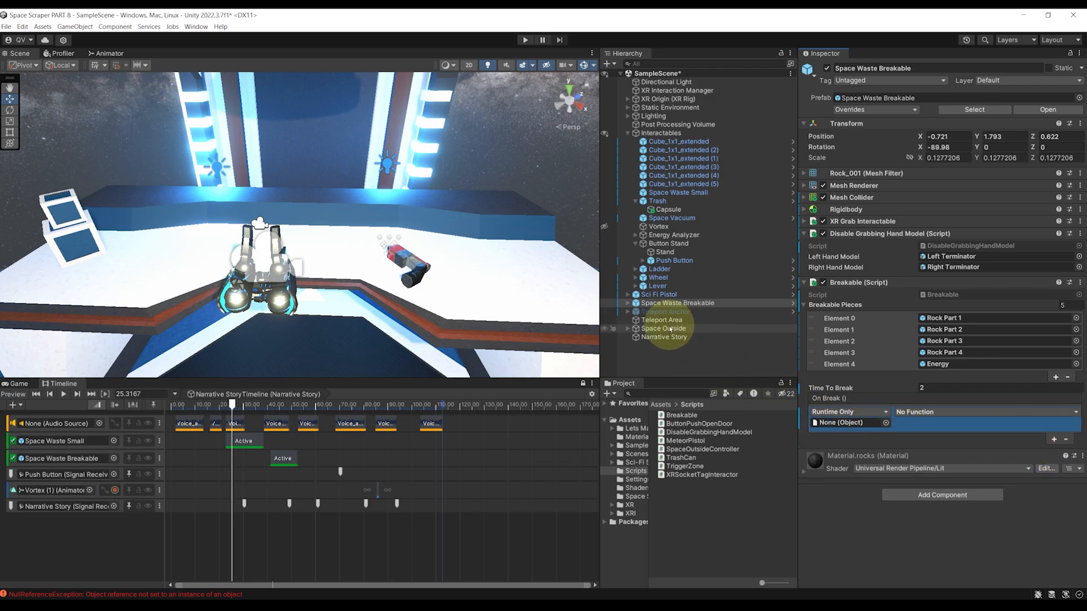
pyautogui.moveTo(670, 330); pyautogui.dragTo(831, 430)
pyautogui.click(945, 412)
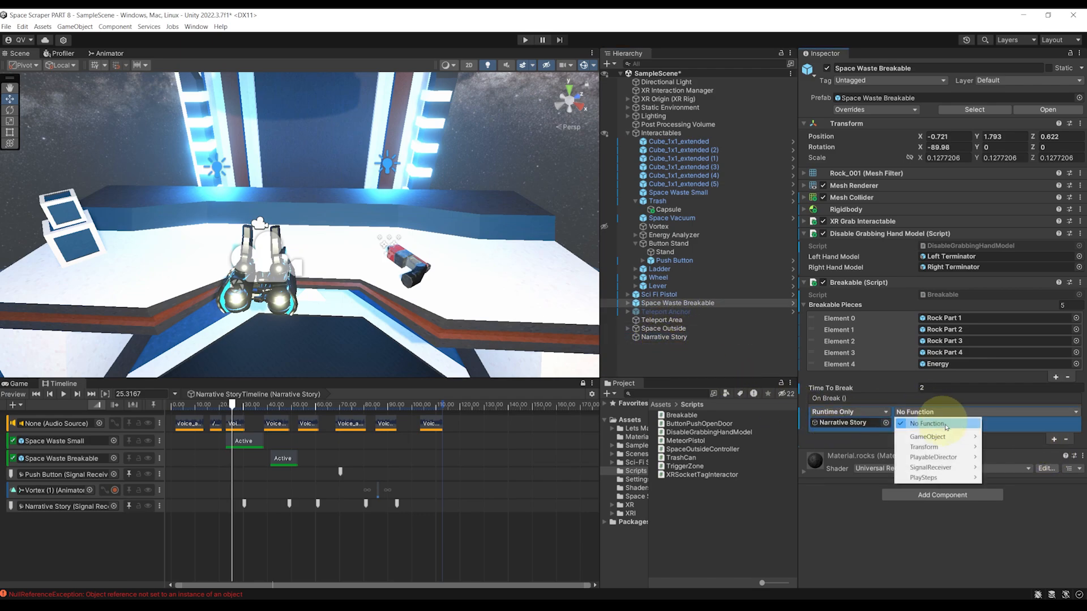
pyautogui.moveTo(933, 480)
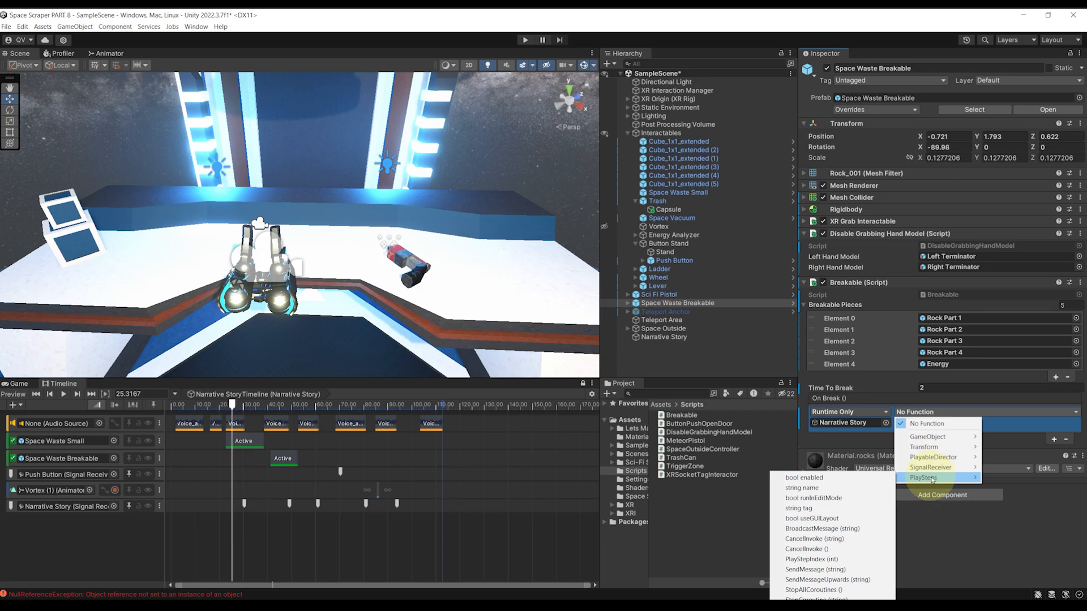
pyautogui.click(816, 561)
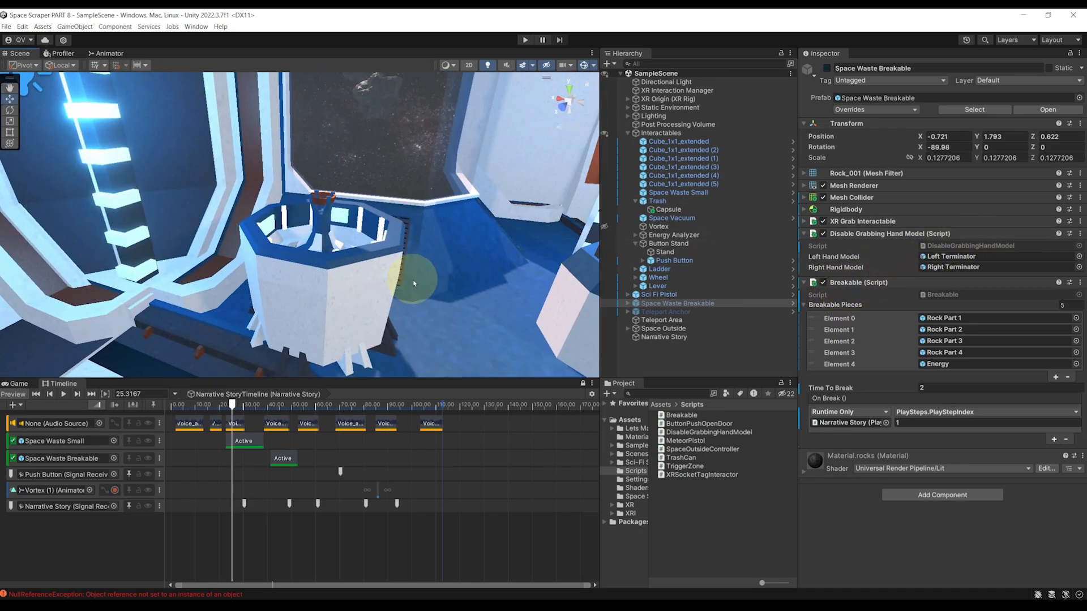
# - Make the Energy Analyzer Socket Interactor's Select Entered event call PlaySteps.PlayStepIndex on Narrative Story with index 2
pyautogui.moveTo(412, 274); pyautogui.dragTo(358, 241, button='right')
pyautogui.click(317, 281)
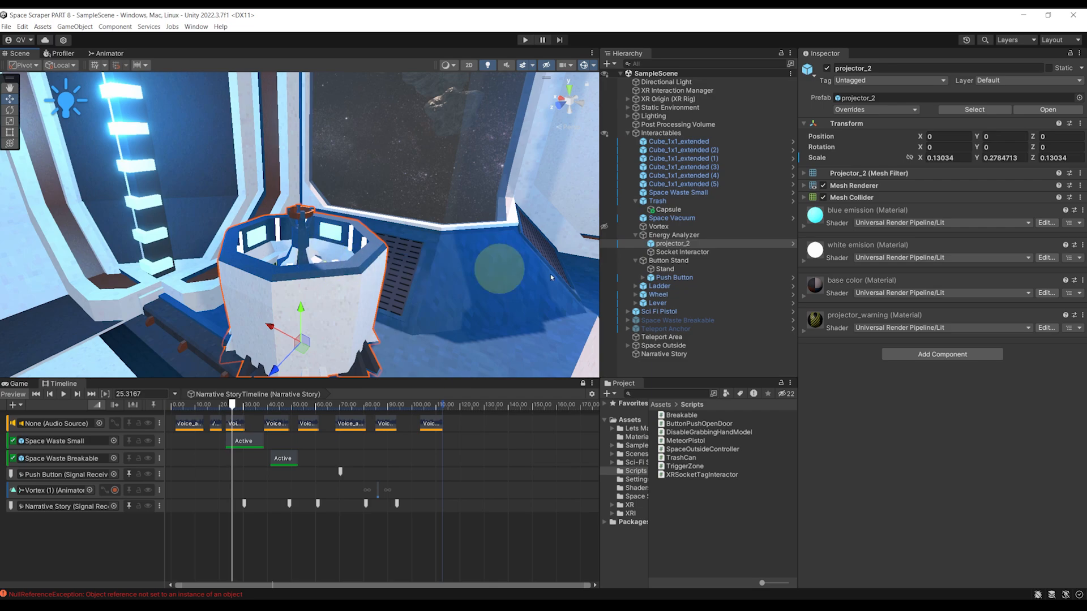
pyautogui.click(684, 252)
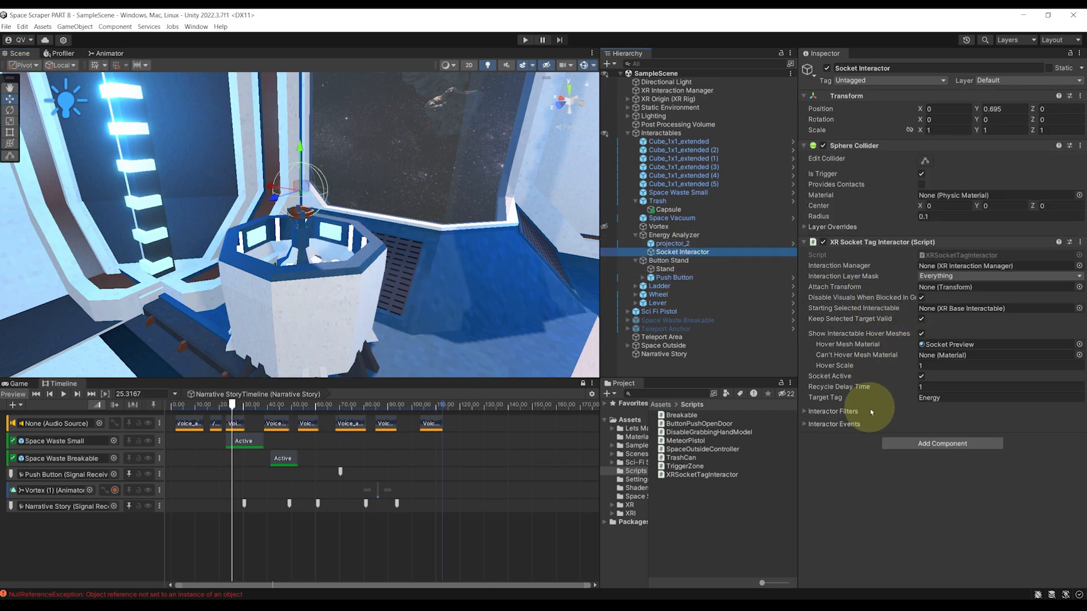
pyautogui.click(836, 425)
pyautogui.scroll(-3, 943, 388)
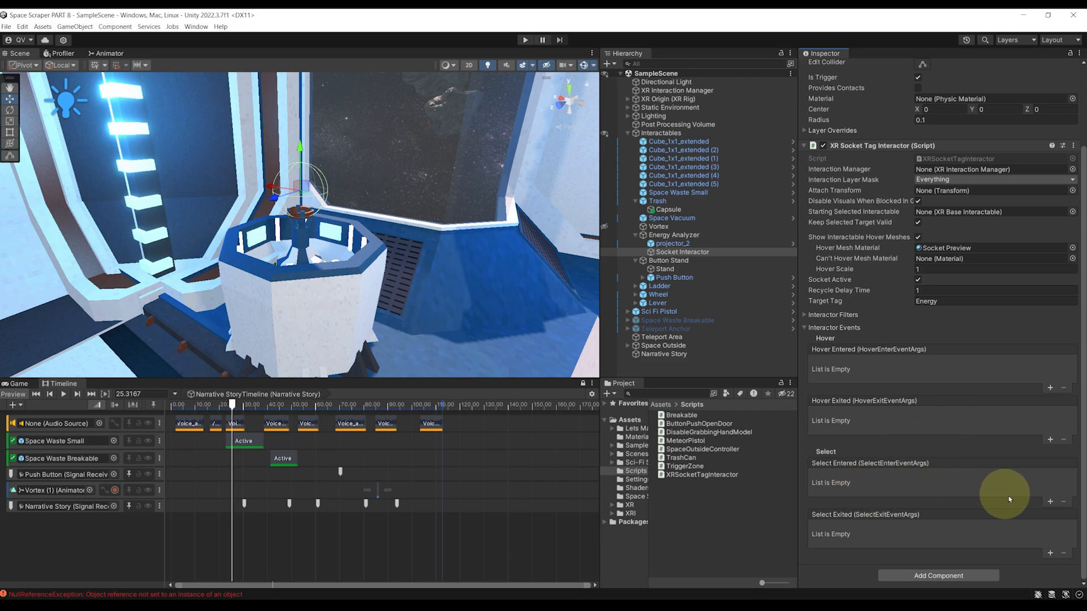
pyautogui.click(1050, 503)
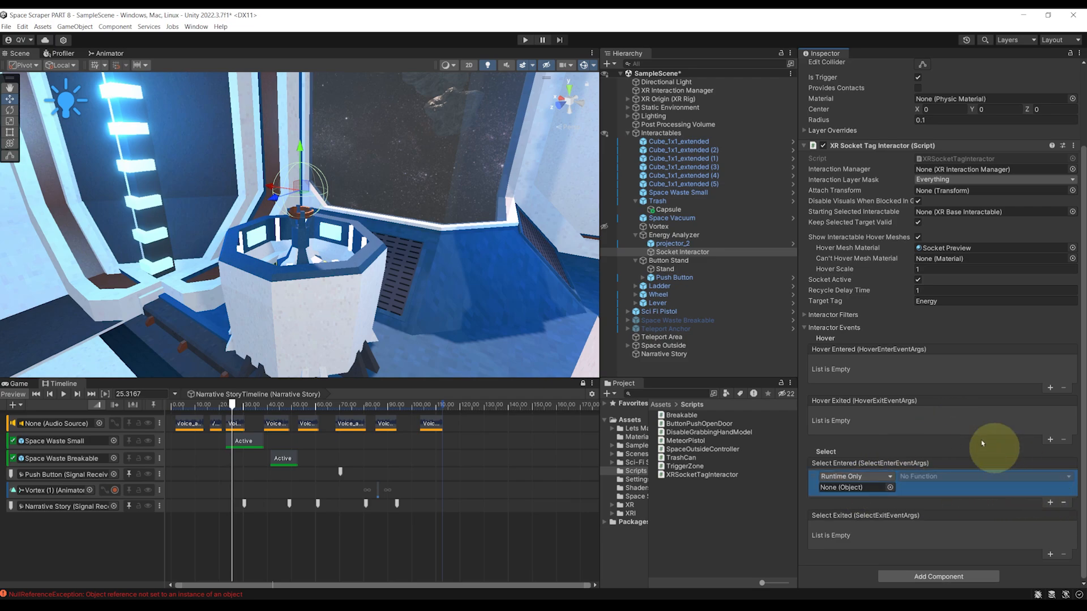
pyautogui.moveTo(665, 355); pyautogui.dragTo(843, 467)
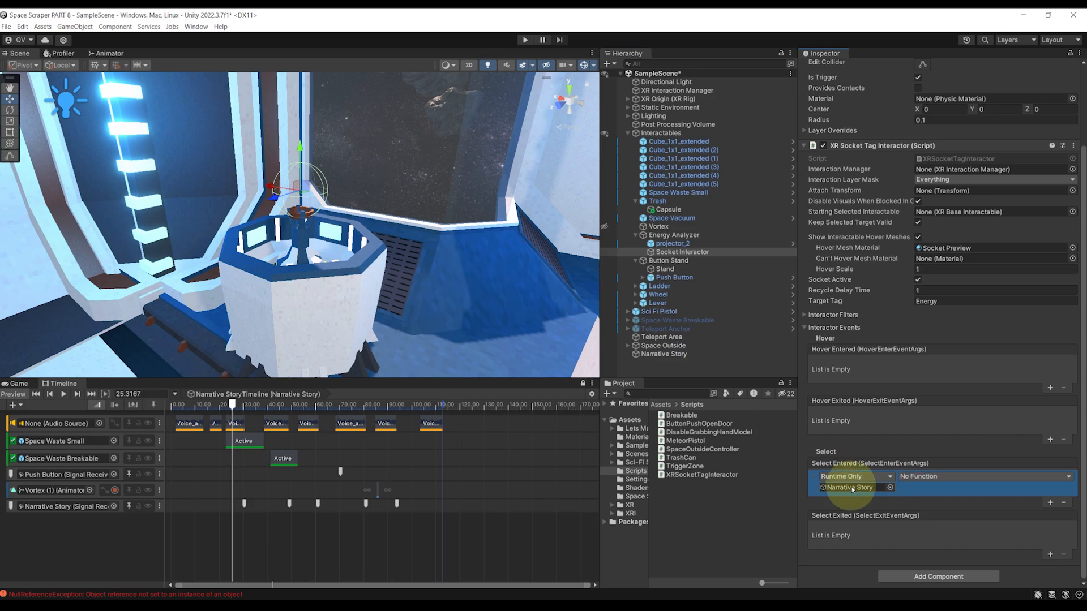
pyautogui.click(908, 477)
pyautogui.moveTo(933, 542)
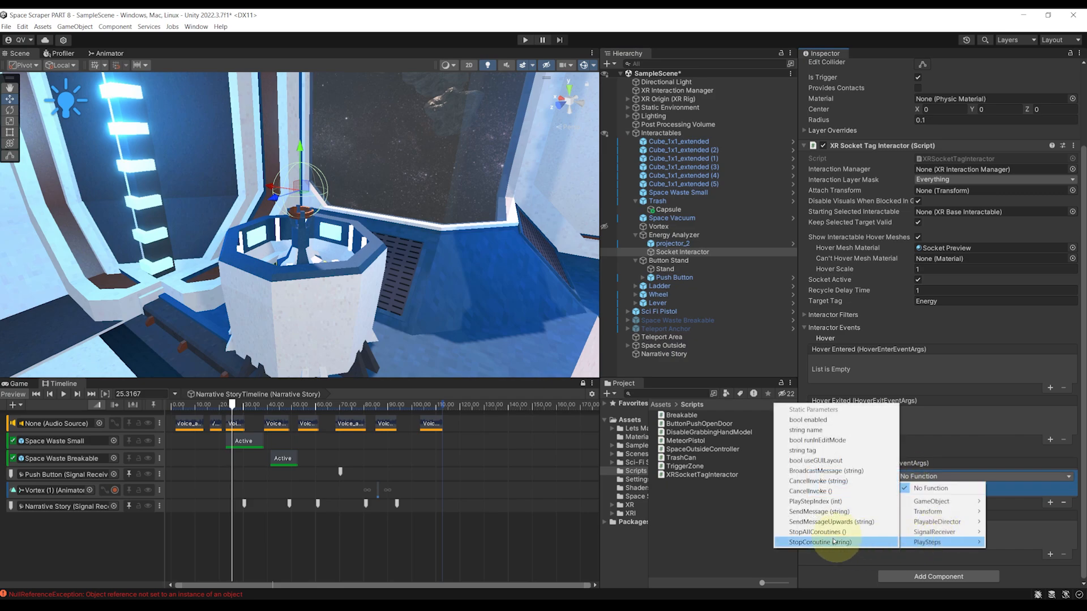
pyautogui.click(827, 503)
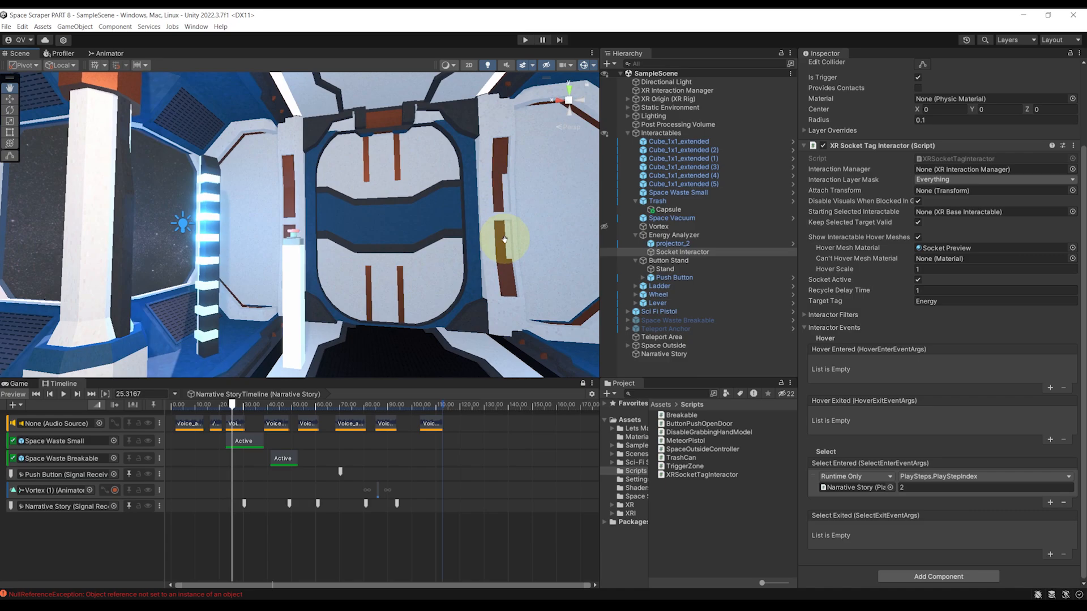
# - Create a 3D cube at the root of the scene and place it in the cockpit by the steering wheel
pyautogui.moveTo(507, 235)
pyautogui.mouseDown(button='middle')
pyautogui.moveTo(497, 250)
pyautogui.moveTo(505, 231)
pyautogui.mouseUp(button='middle')
pyautogui.scroll(-5, 504, 233)
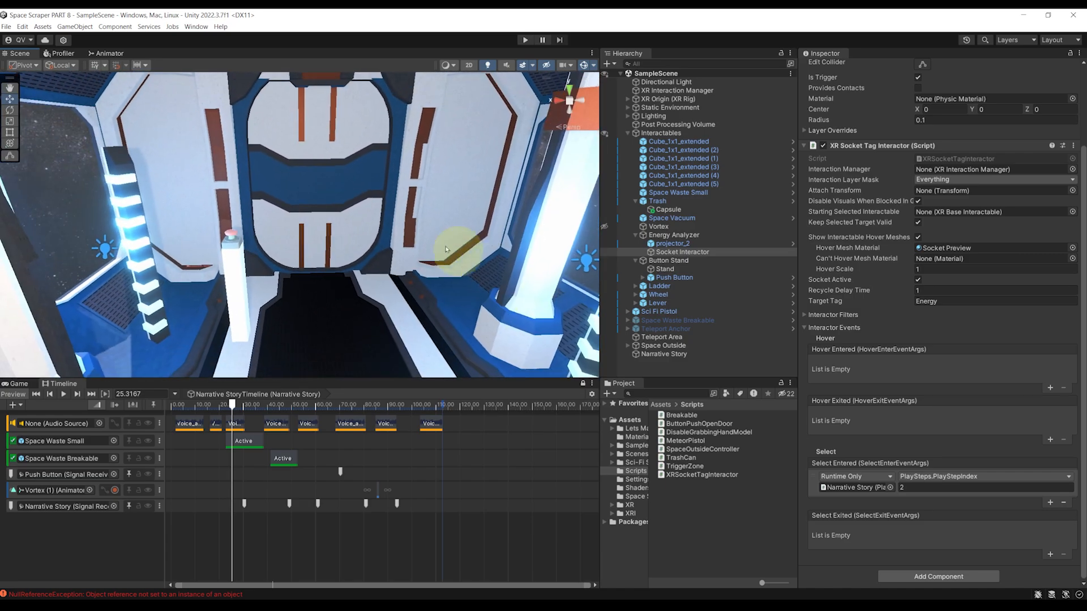
pyautogui.moveTo(427, 235); pyautogui.dragTo(410, 230, button='middle')
pyautogui.keyDown('alt'); pyautogui.moveTo(410, 230); pyautogui.dragTo(217, 219); pyautogui.keyUp('alt')
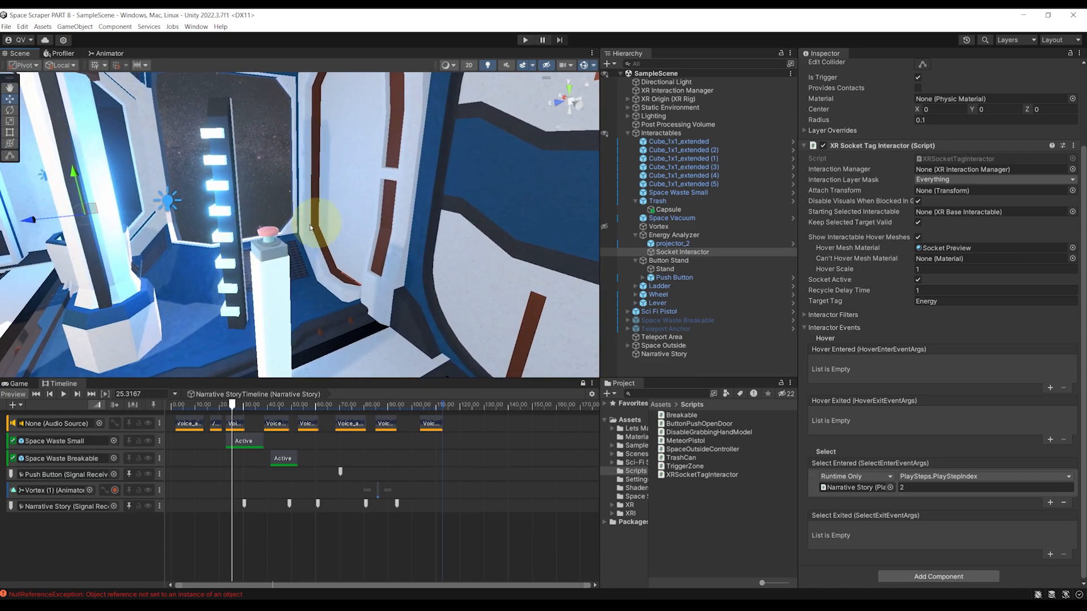
pyautogui.keyDown('alt'); pyautogui.moveTo(310, 227); pyautogui.dragTo(401, 209); pyautogui.keyUp('alt')
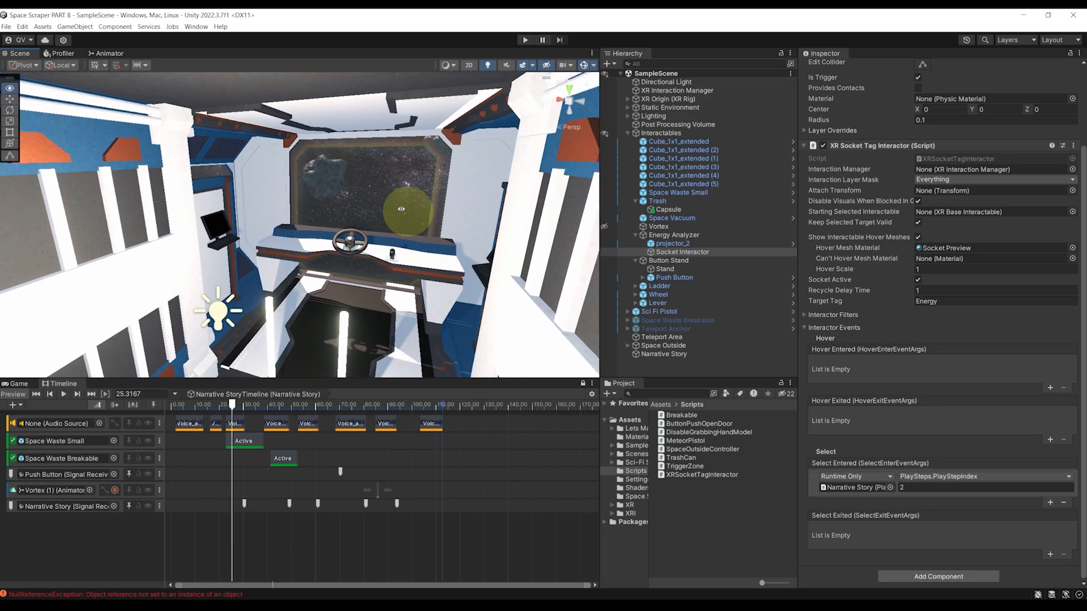
pyautogui.moveTo(401, 210); pyautogui.dragTo(352, 208, button='right')
pyautogui.click(628, 133)
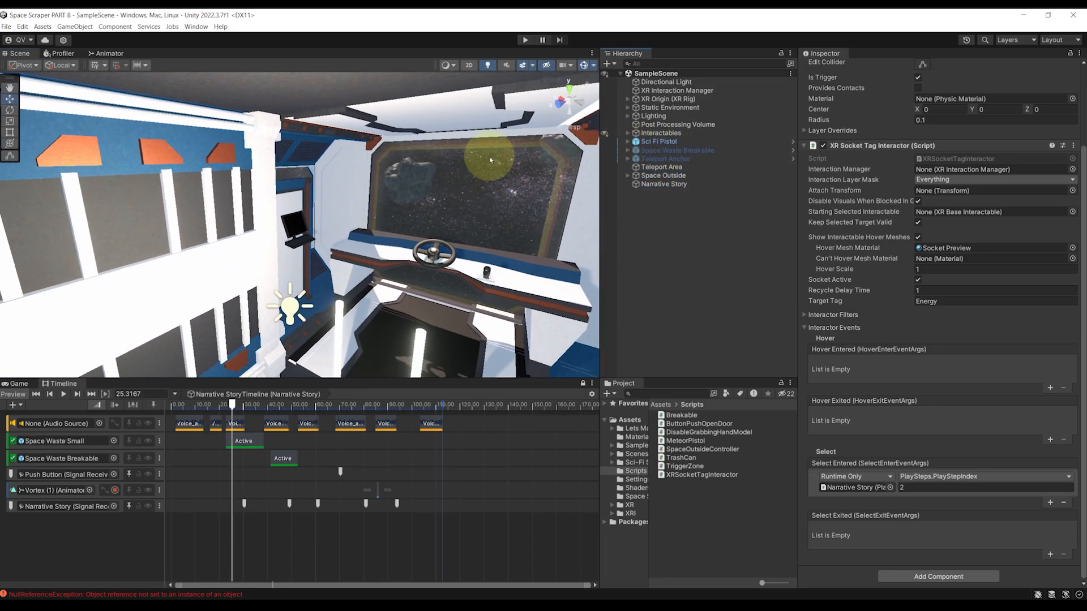
pyautogui.moveTo(491, 160); pyautogui.dragTo(465, 193, button='right')
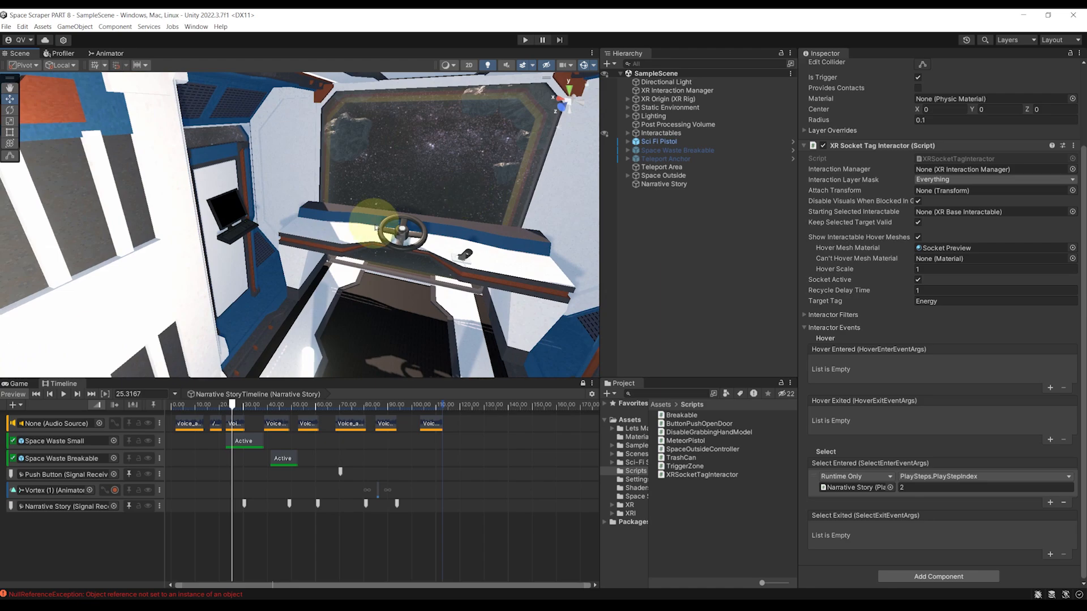
pyautogui.rightClick(633, 207)
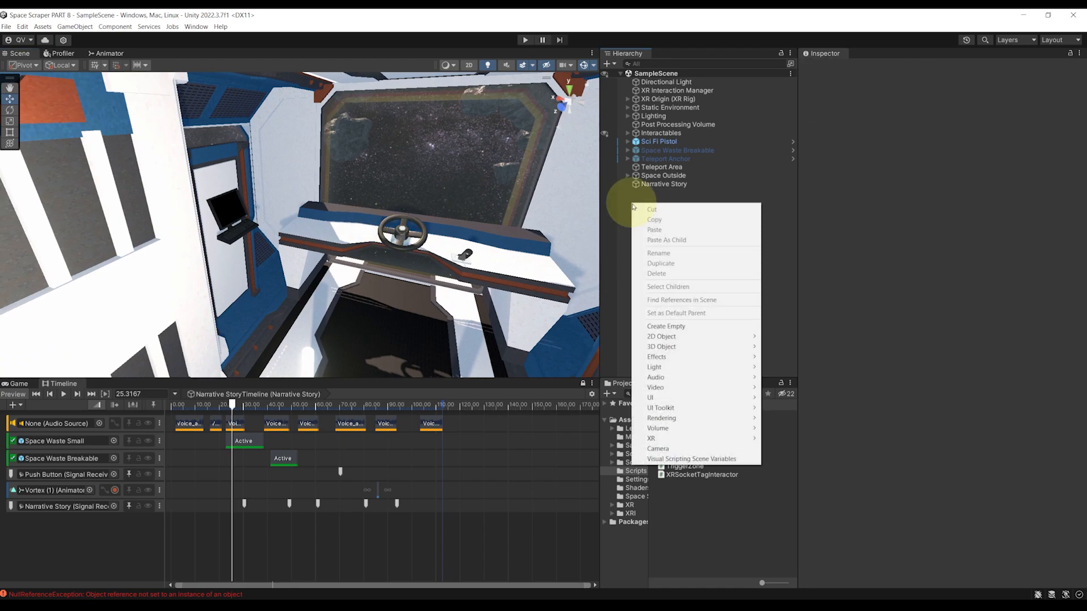
pyautogui.moveTo(684, 347)
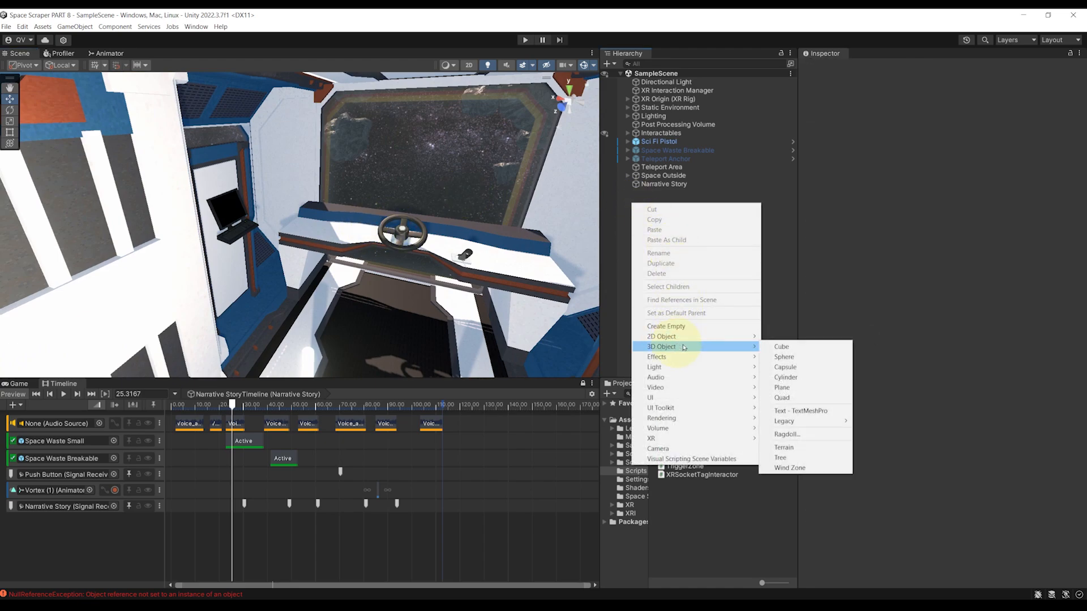
pyautogui.click(781, 346)
pyautogui.moveTo(287, 198); pyautogui.dragTo(390, 317)
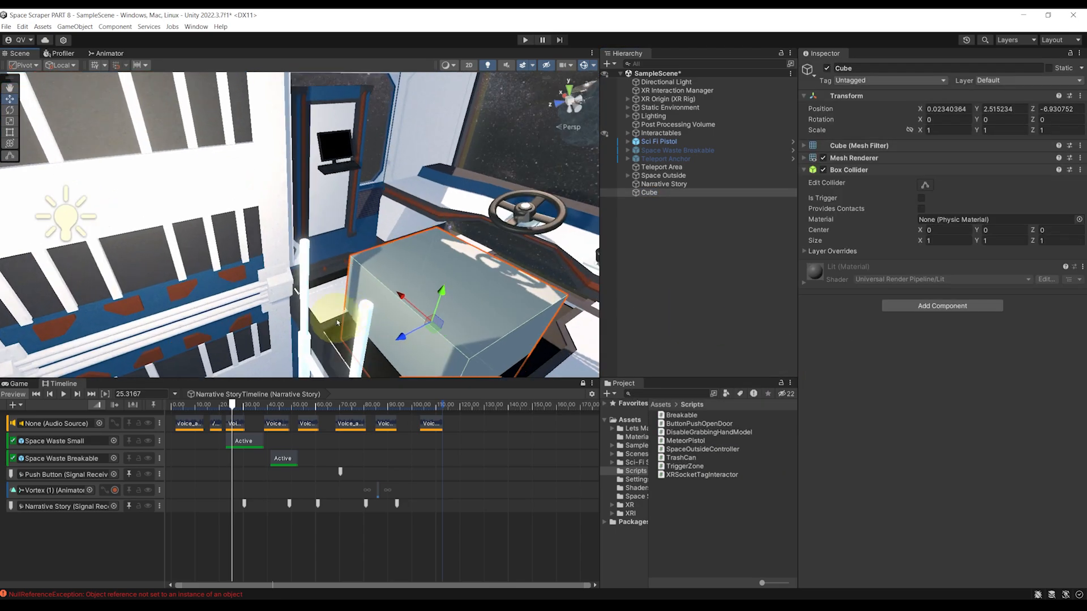
# - Scale the cube to about 5.22 × 4.01 × 3.03 and move it over the cockpit to about Y 3.32, Z -7.46
pyautogui.press('r')
pyautogui.moveTo(340, 248); pyautogui.dragTo(309, 315)
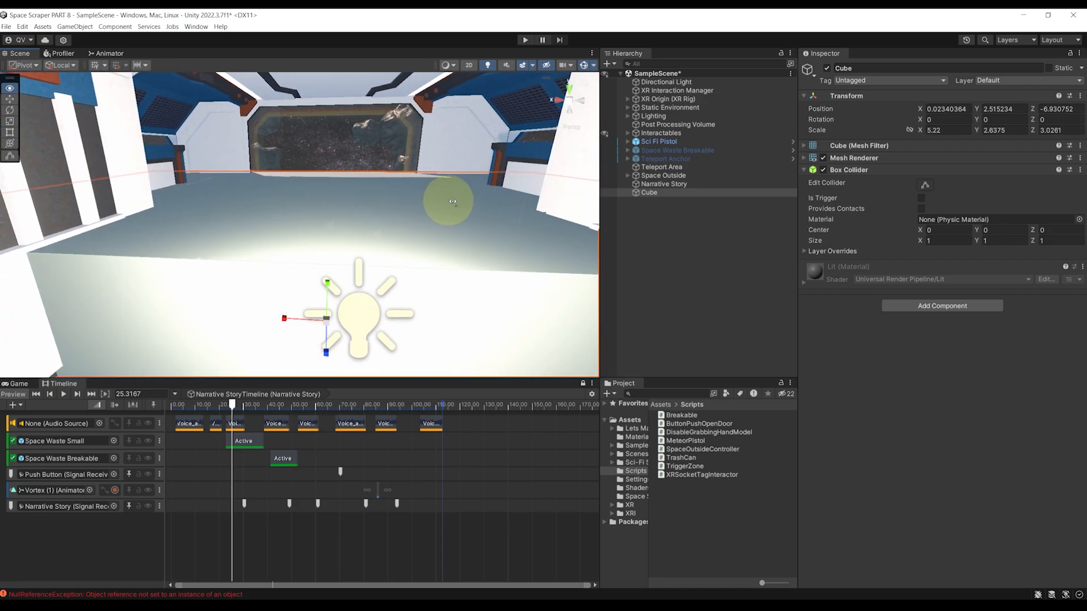
pyautogui.keyDown('alt'); pyautogui.moveTo(444, 195); pyautogui.dragTo(422, 158); pyautogui.keyUp('alt')
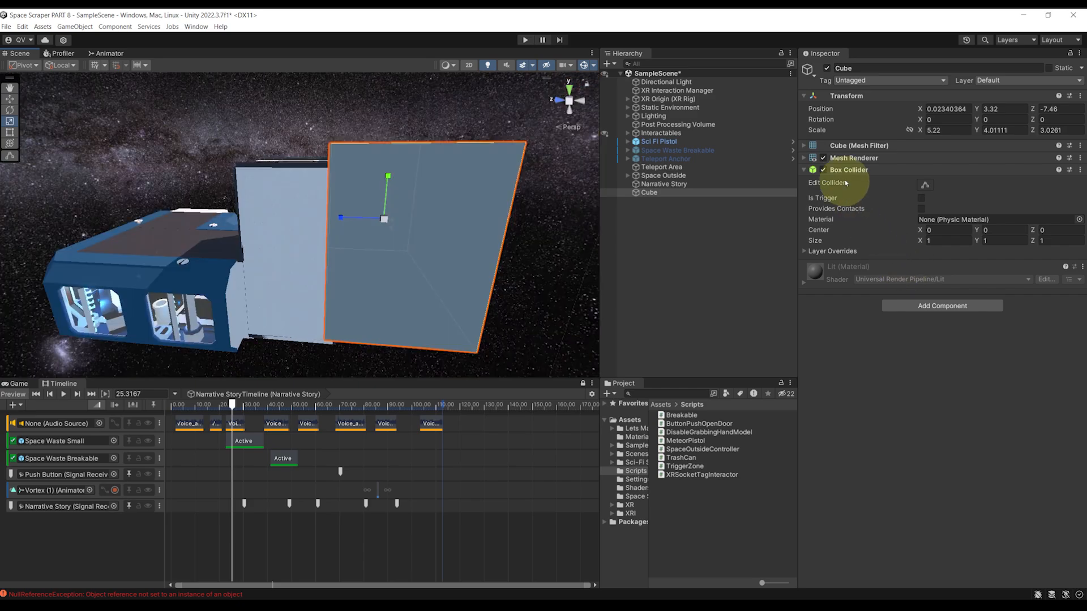
# - Remove the Mesh Renderer and Mesh Filter components from the cube, leaving only its Box Collider
pyautogui.rightClick(848, 160)
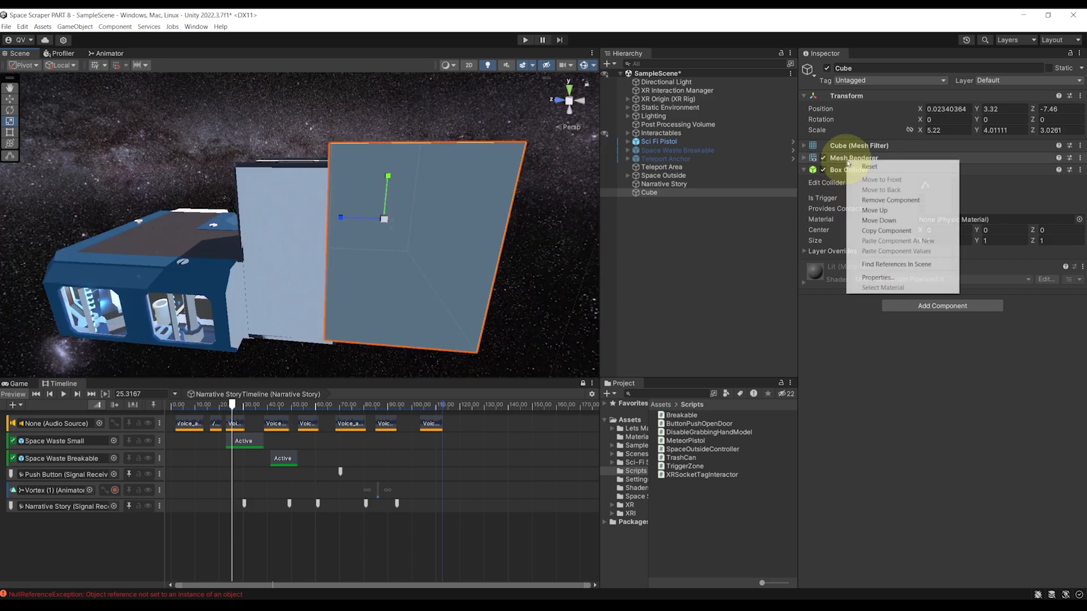
pyautogui.click(884, 200)
pyautogui.rightClick(852, 146)
pyautogui.click(895, 182)
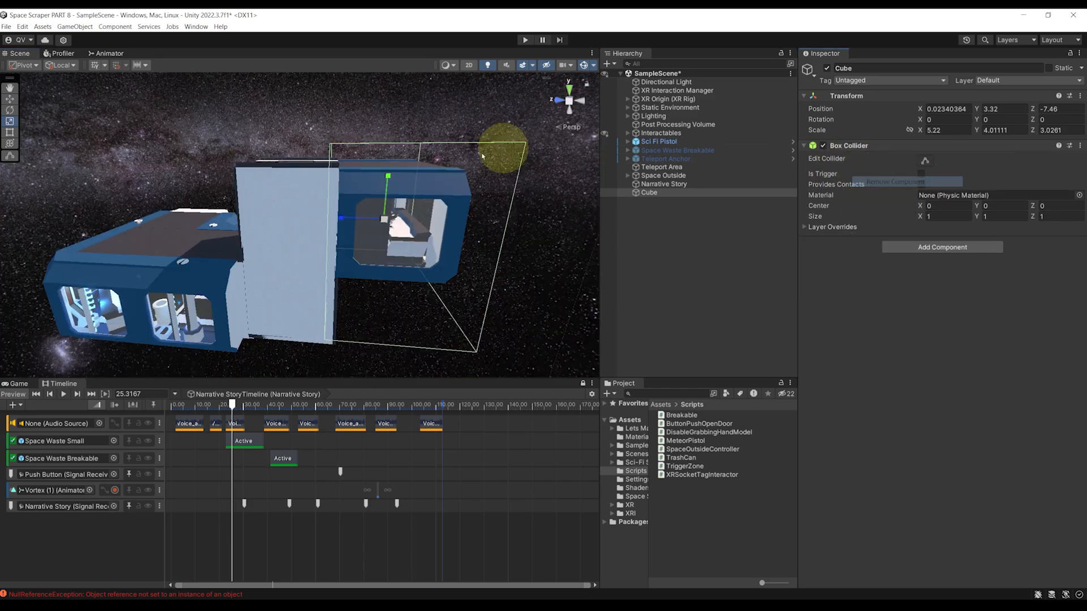
# - Fit the cube's collider around the cockpit with scale Y about 2.47, Z about 2.39 and position Y 3.62, Z -7.57
pyautogui.moveTo(376, 177); pyautogui.dragTo(407, 205, button='middle')
pyautogui.scroll(4, 316, 236)
pyautogui.keyDown('alt'); pyautogui.moveTo(407, 204); pyautogui.dragTo(382, 202); pyautogui.keyUp('alt')
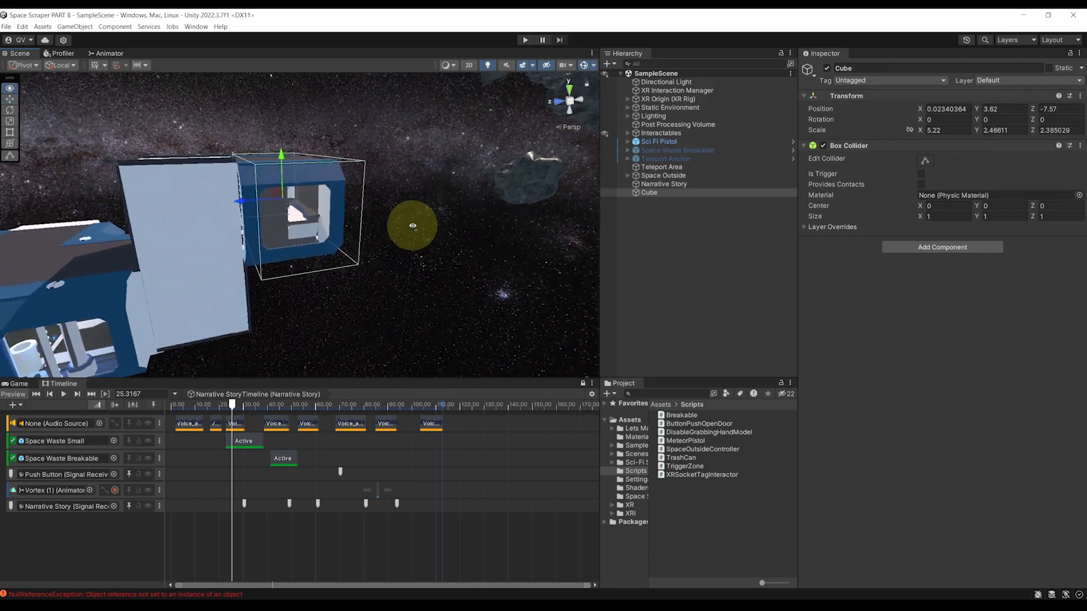
pyautogui.keyDown('alt'); pyautogui.moveTo(413, 226); pyautogui.dragTo(376, 198); pyautogui.keyUp('alt')
# - Add the Trigger Zone script to the cube and enable Is Trigger on its Box Collider
pyautogui.click(944, 249)
pyautogui.write('Trigger')
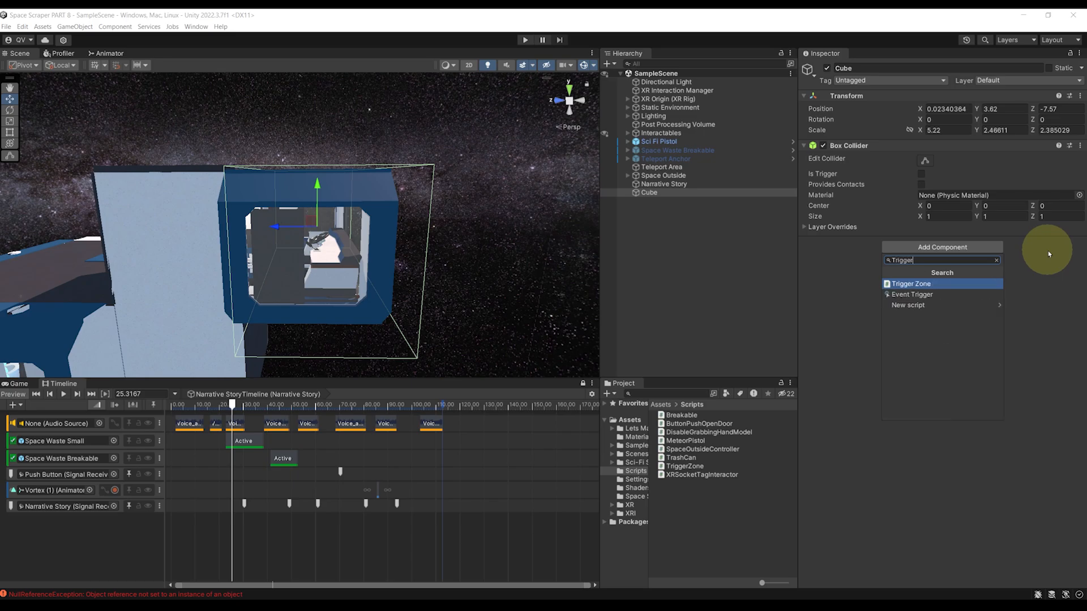
pyautogui.press('Return')
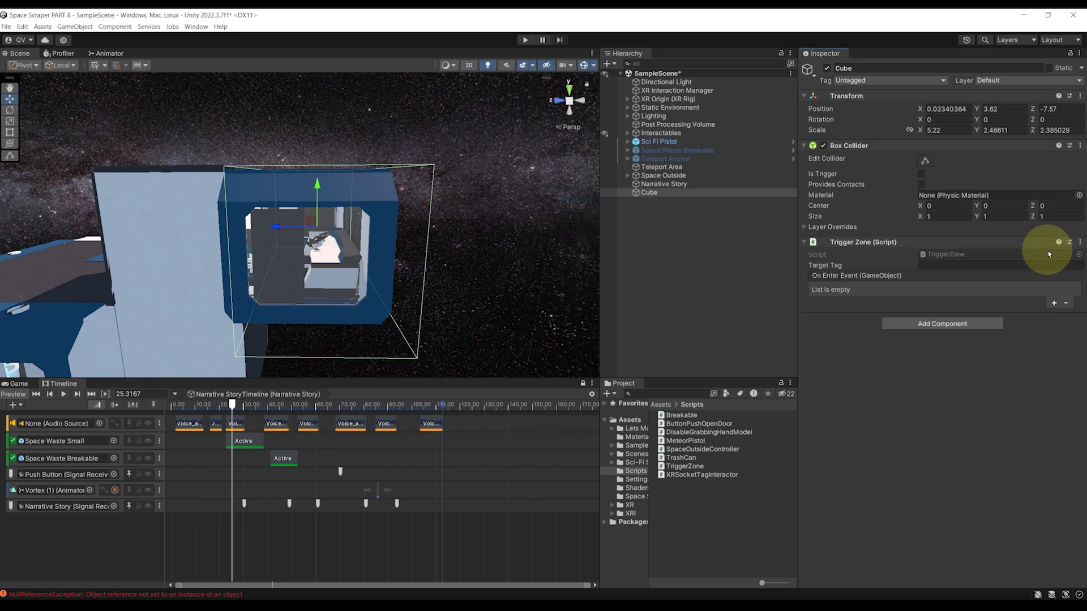
pyautogui.keyDown('alt'); pyautogui.moveTo(243, 198); pyautogui.dragTo(470, 215); pyautogui.keyUp('alt')
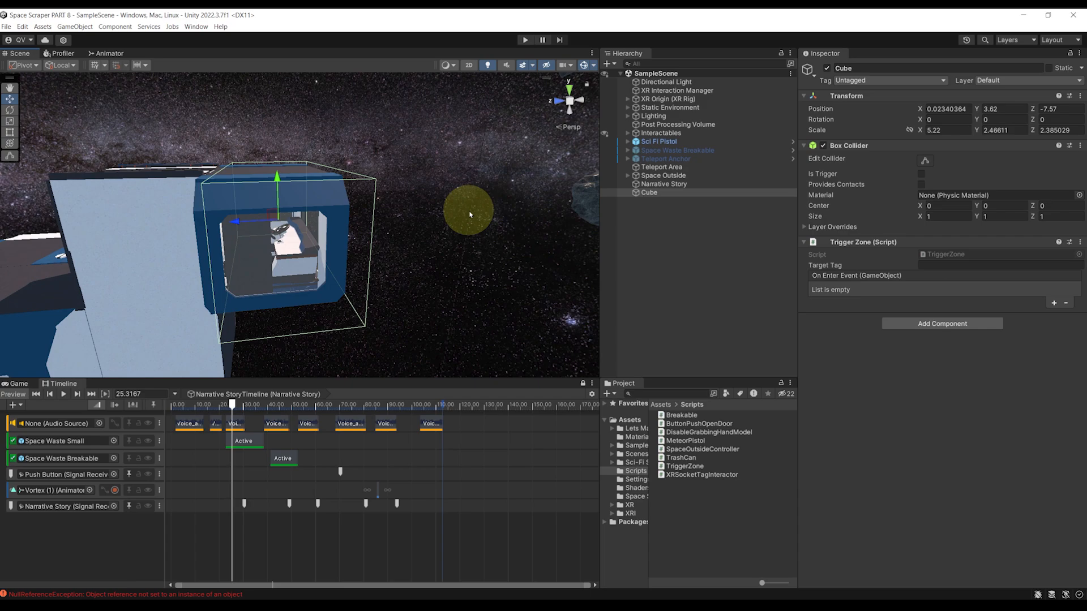
pyautogui.click(1063, 271)
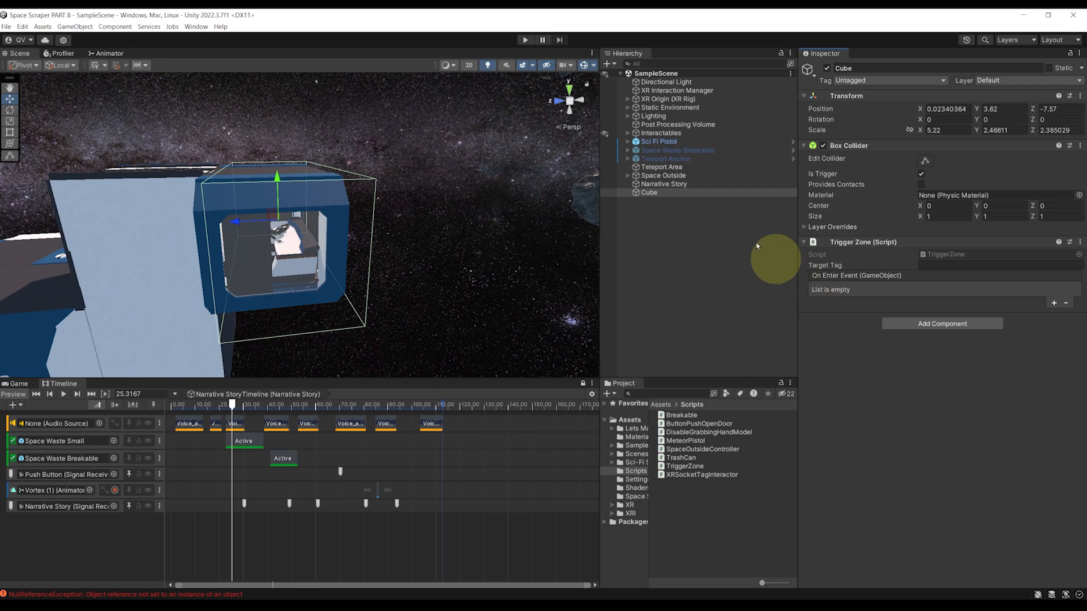
# - Examine the Character Controller settings of XR Origin (XR Rig) and its capsule in the scene
pyautogui.moveTo(399, 179); pyautogui.dragTo(509, 170, button='right')
pyautogui.click(668, 99)
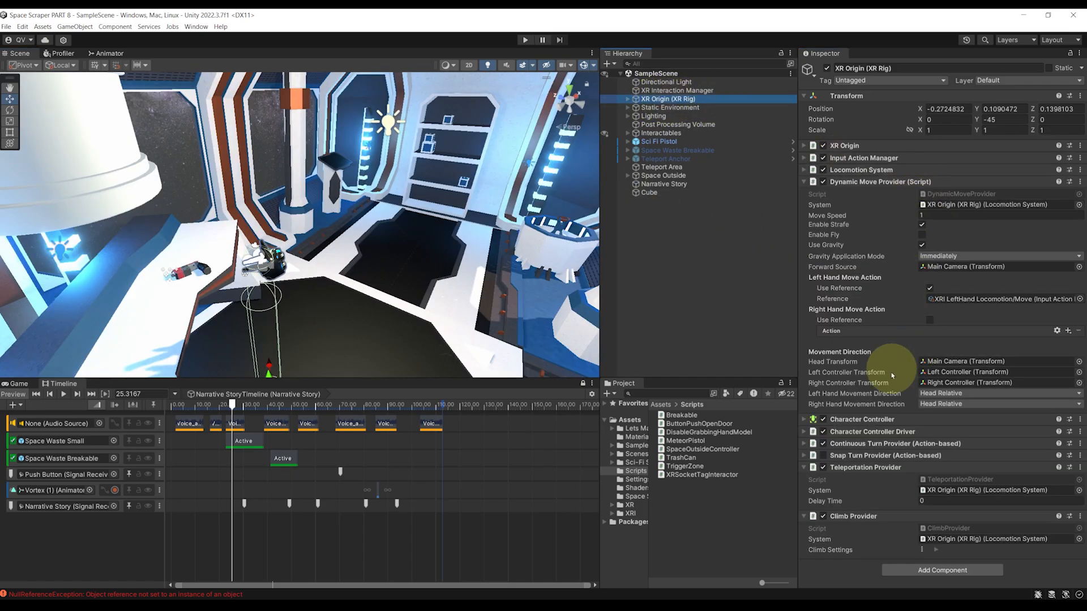
pyautogui.click(862, 420)
pyautogui.scroll(-3, 888, 365)
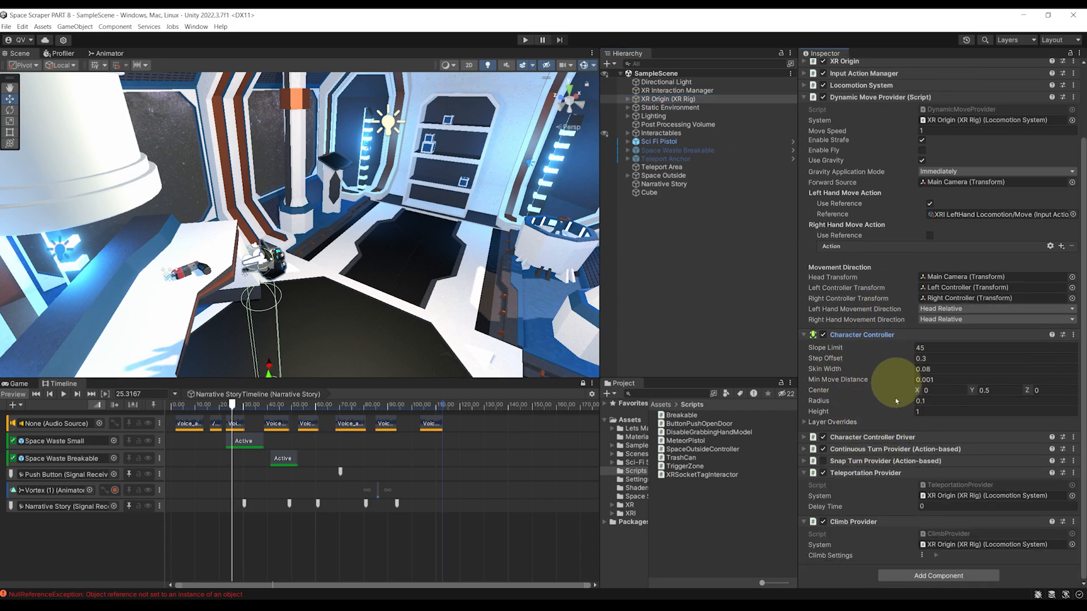
pyautogui.moveTo(357, 105); pyautogui.dragTo(406, 165, button='right')
pyautogui.scroll(-5, 381, 270)
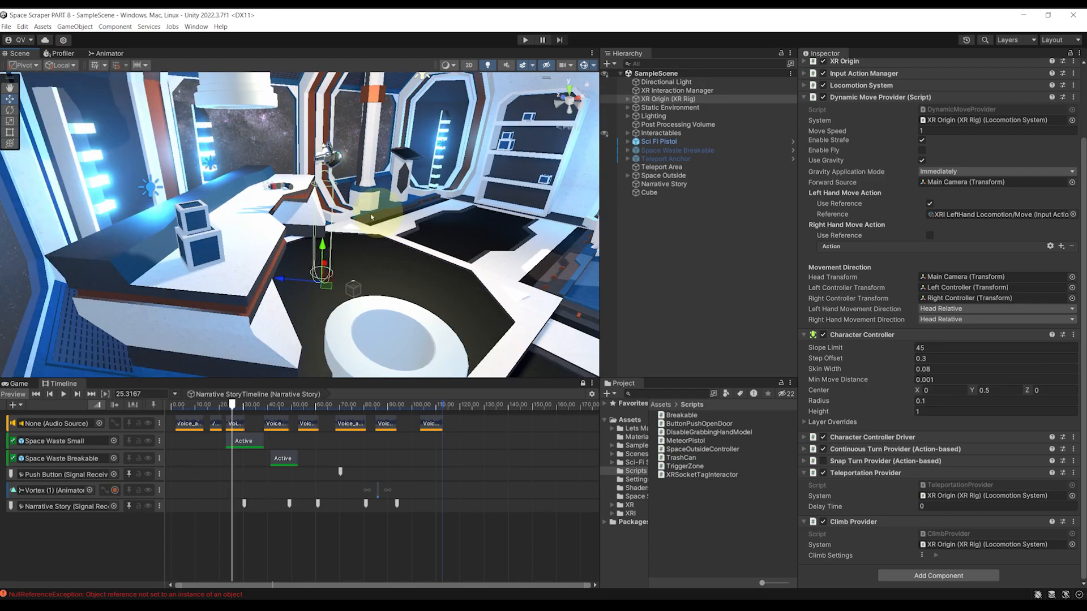
pyautogui.moveTo(385, 150); pyautogui.dragTo(388, 186, button='middle')
pyautogui.keyDown('alt'); pyautogui.moveTo(388, 185); pyautogui.dragTo(334, 217); pyautogui.keyUp('alt')
pyautogui.scroll(3, 330, 216)
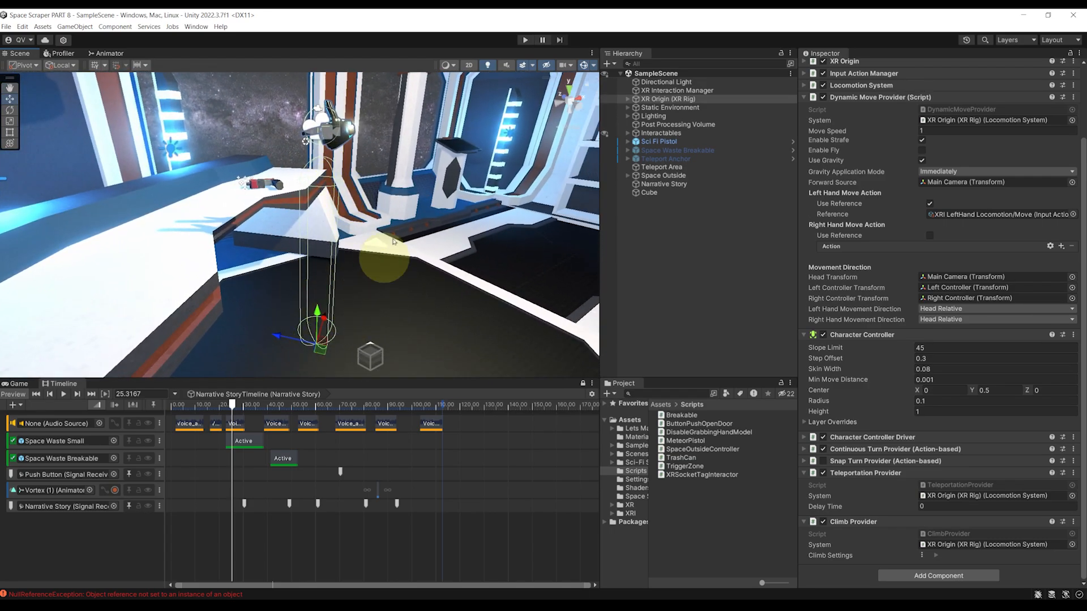
pyautogui.keyDown('alt'); pyautogui.moveTo(390, 250); pyautogui.dragTo(387, 243); pyautogui.keyUp('alt')
pyautogui.scroll(-3, 389, 240)
# - Assign the Player tag to XR Origin (XR Rig) and save the scene
pyautogui.scroll(3, 933, 289)
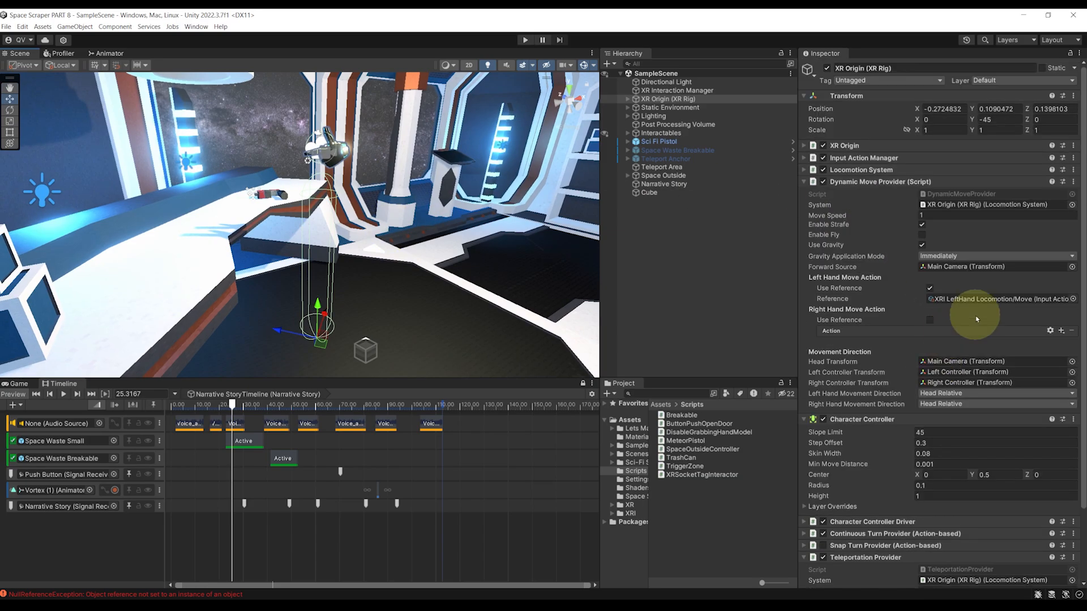
pyautogui.click(927, 83)
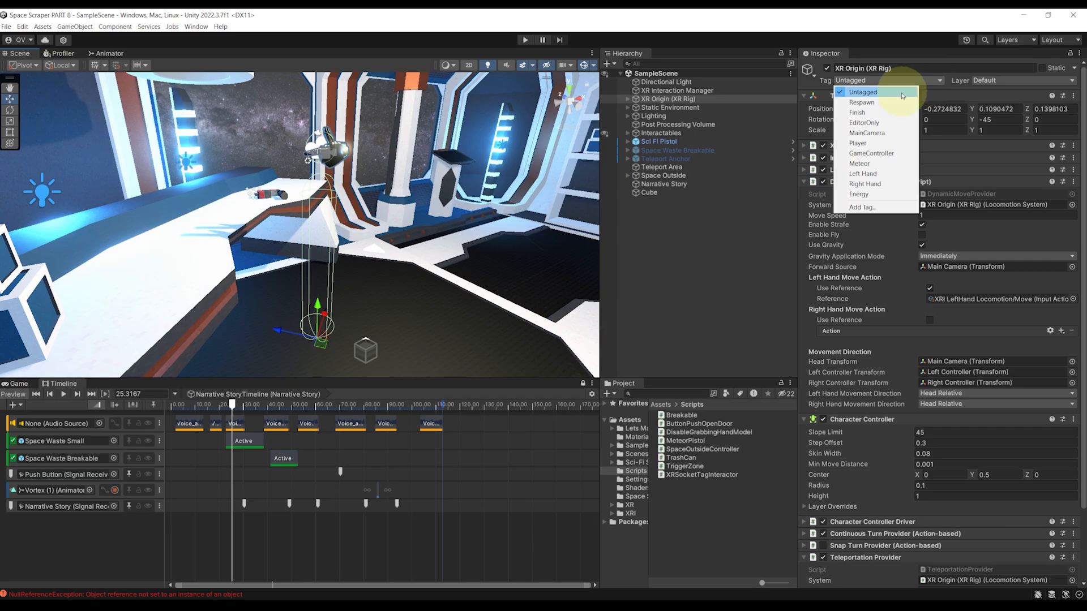
pyautogui.click(864, 145)
pyautogui.hotkey('ctrl', 's')
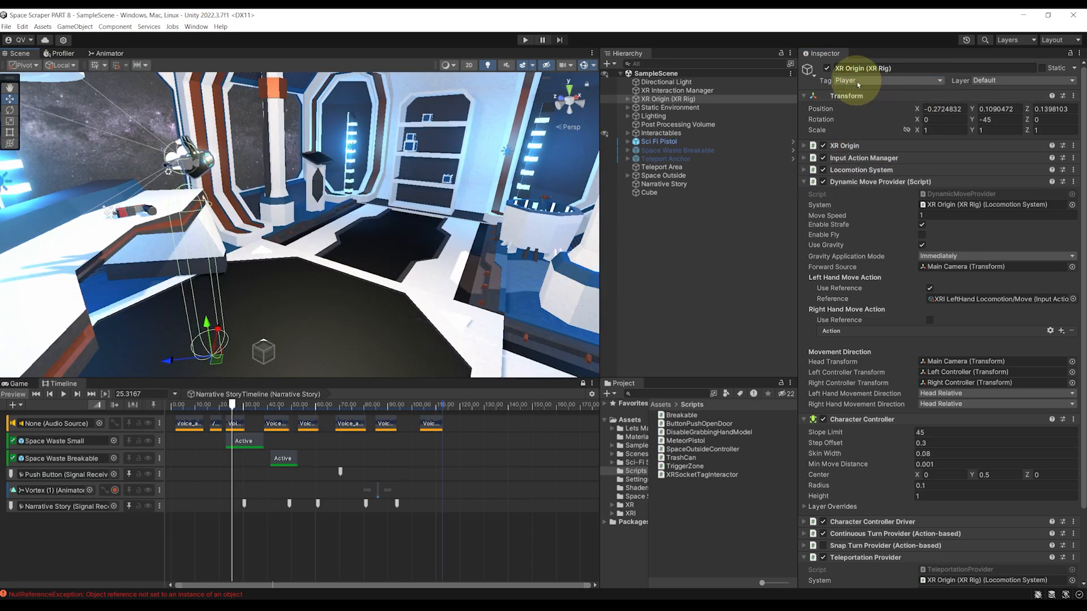
pyautogui.click(906, 81)
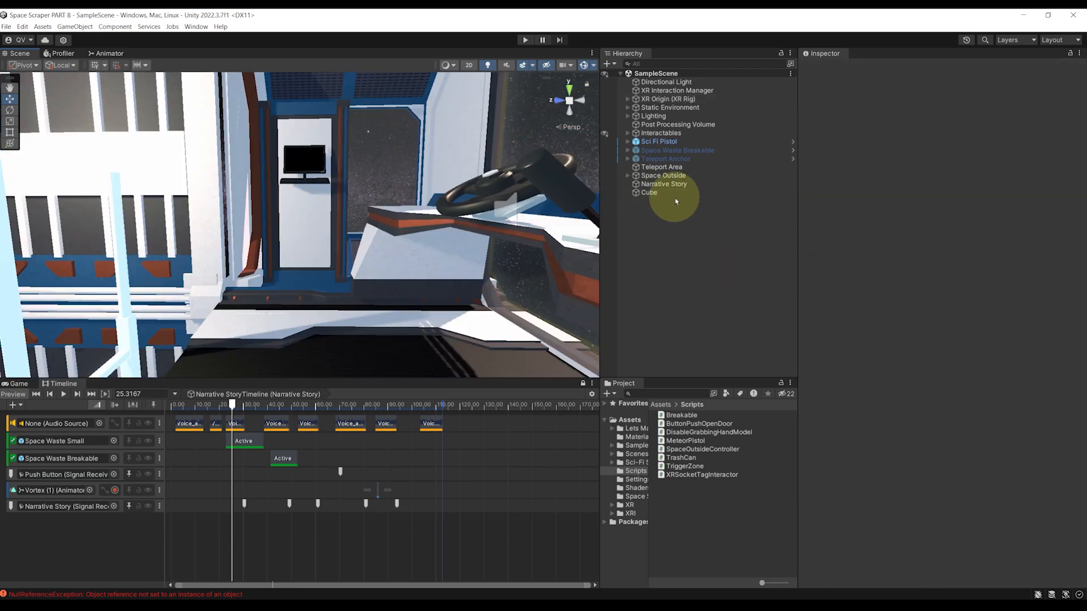
# - Set the cube's Trigger Zone target tag to Player and rename the cube Control Room Trigger Zone
pyautogui.click(670, 196)
pyautogui.scroll(-10, 393, 219)
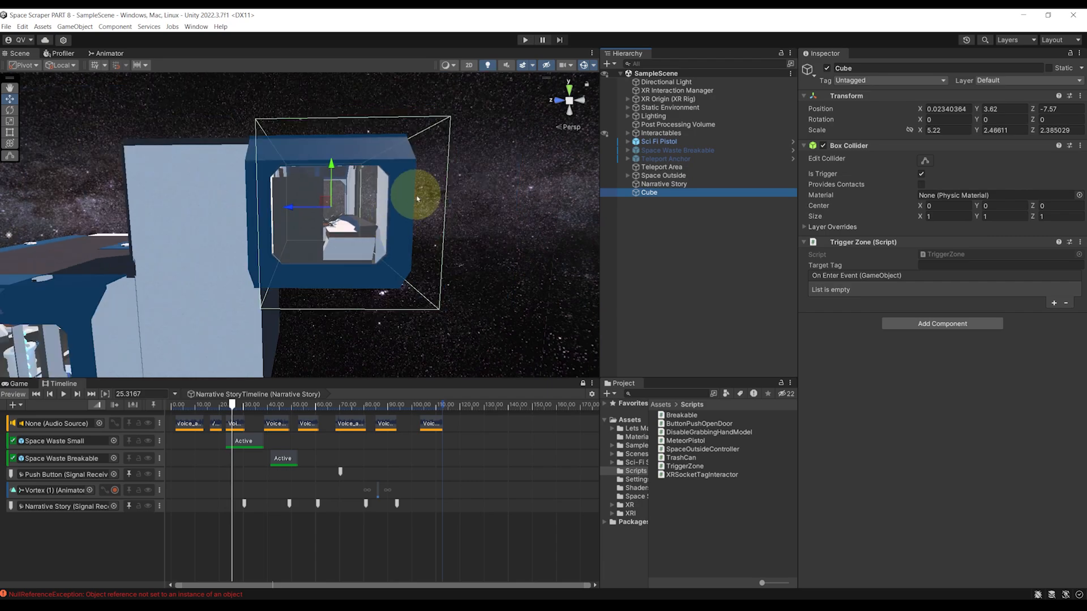
pyautogui.moveTo(423, 193); pyautogui.dragTo(401, 199, button='middle')
pyautogui.click(925, 268)
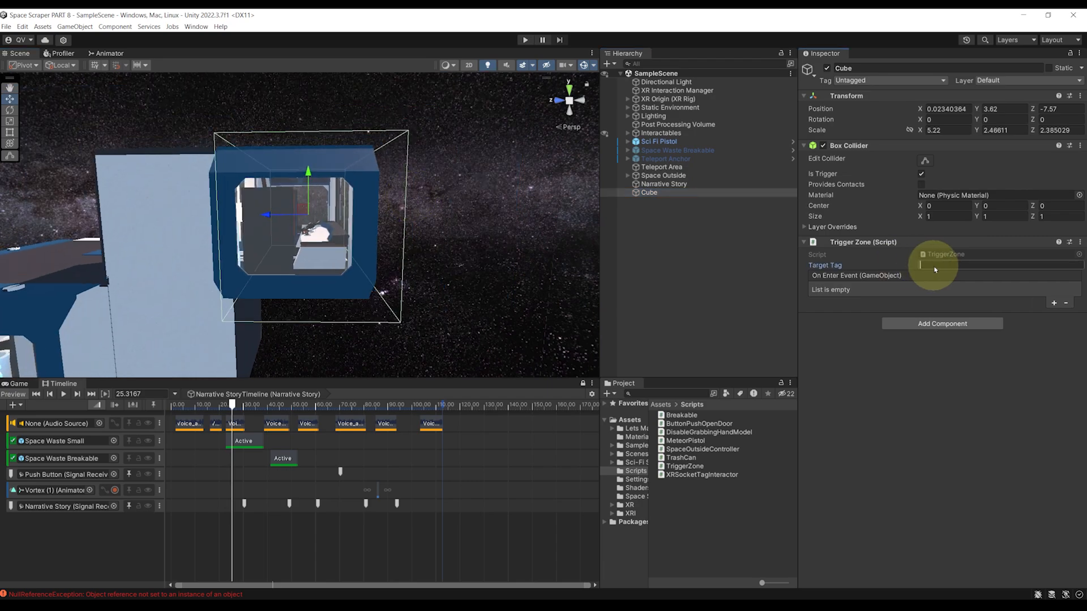
pyautogui.hotkey('ctrl', 's')
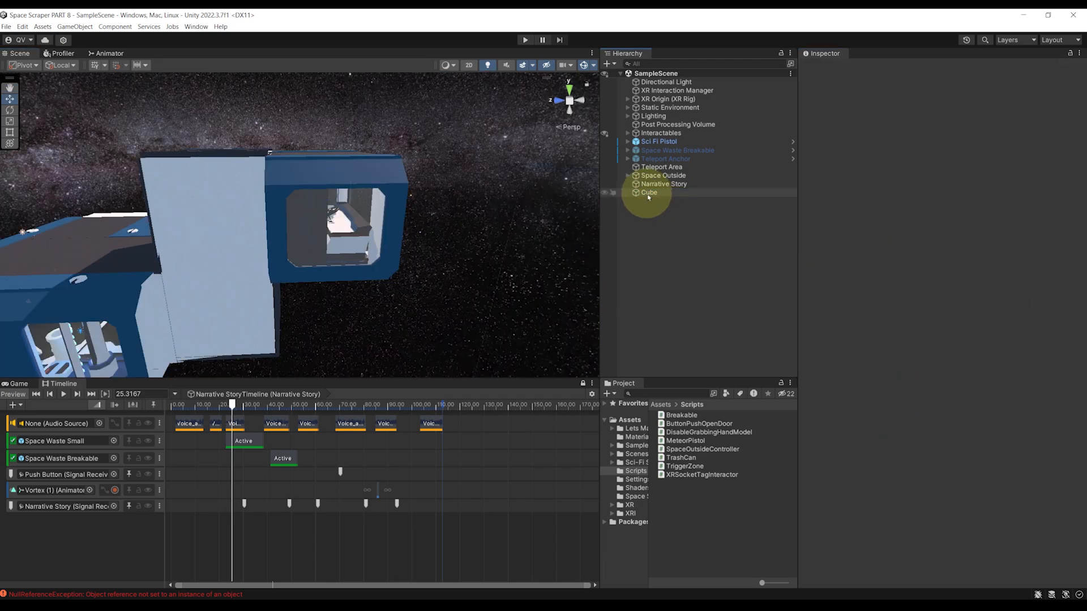
pyautogui.click(652, 194)
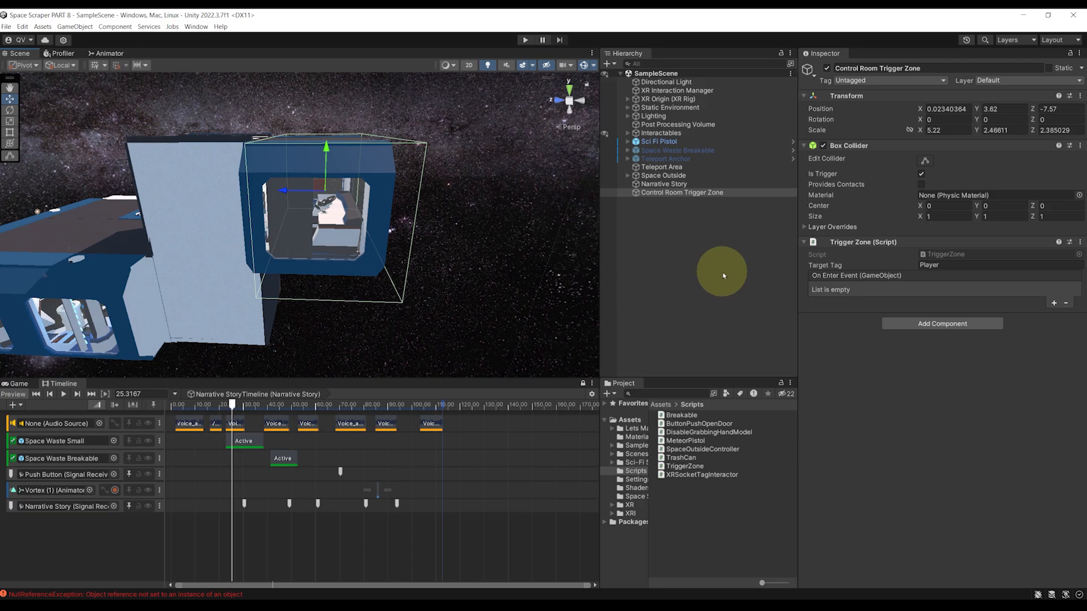
# - Add an On Enter Event entry that calls PlaySteps.PlayStepIndex on Narrative Story with index 3
pyautogui.click(1054, 303)
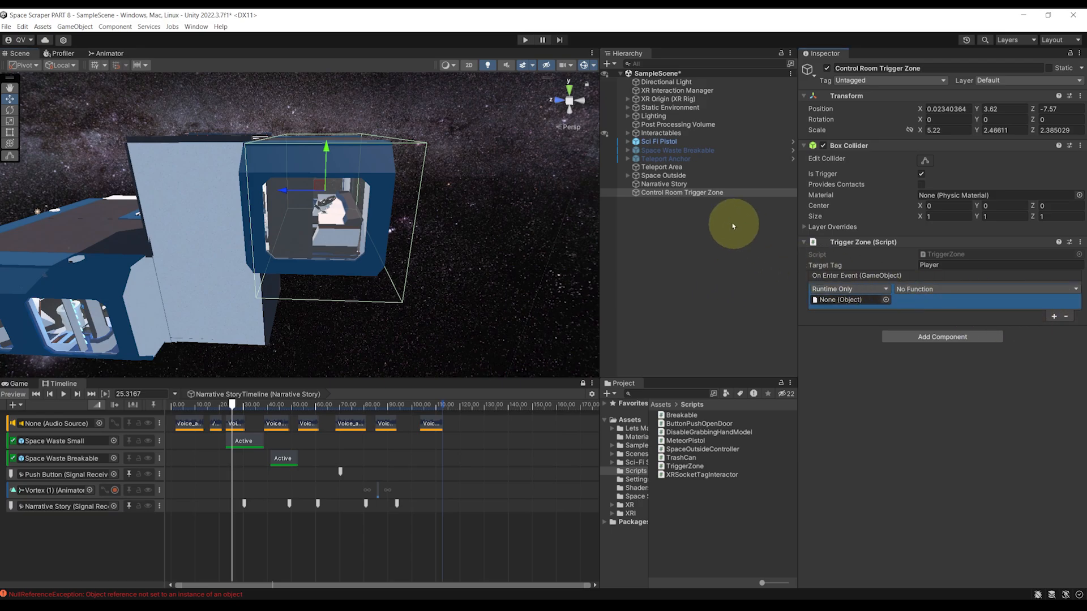
pyautogui.moveTo(661, 184); pyautogui.dragTo(801, 270)
pyautogui.moveTo(831, 305); pyautogui.dragTo(832, 302)
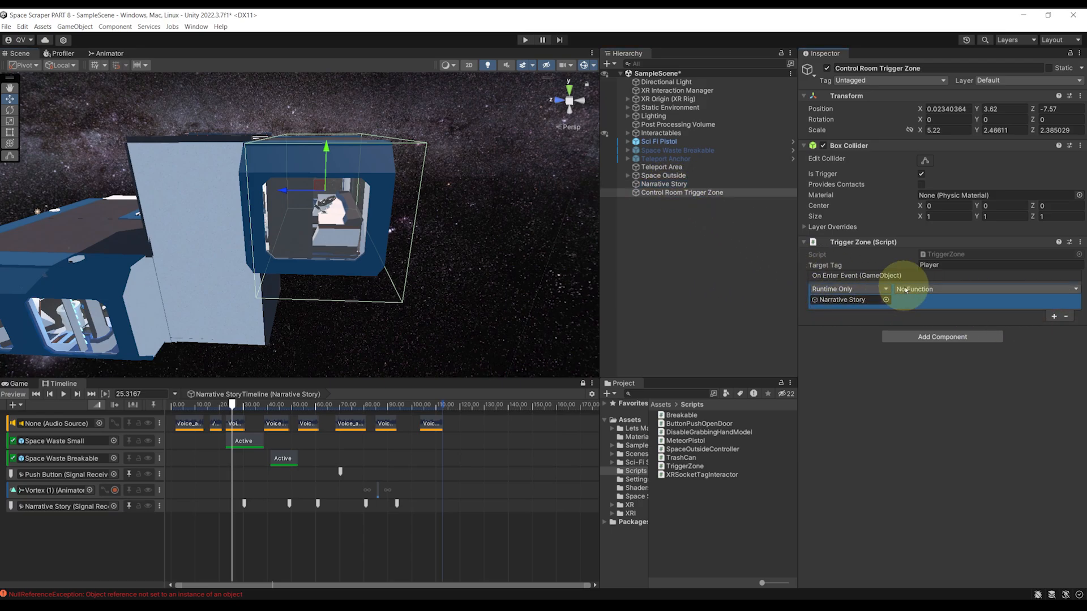
pyautogui.click(920, 289)
pyautogui.moveTo(928, 355)
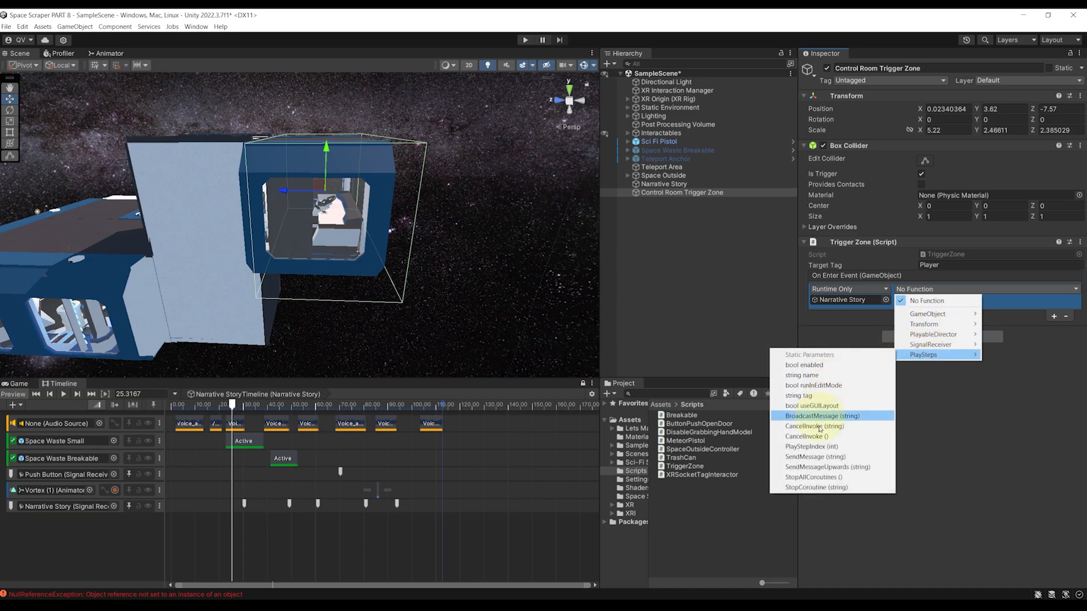
pyautogui.click(813, 447)
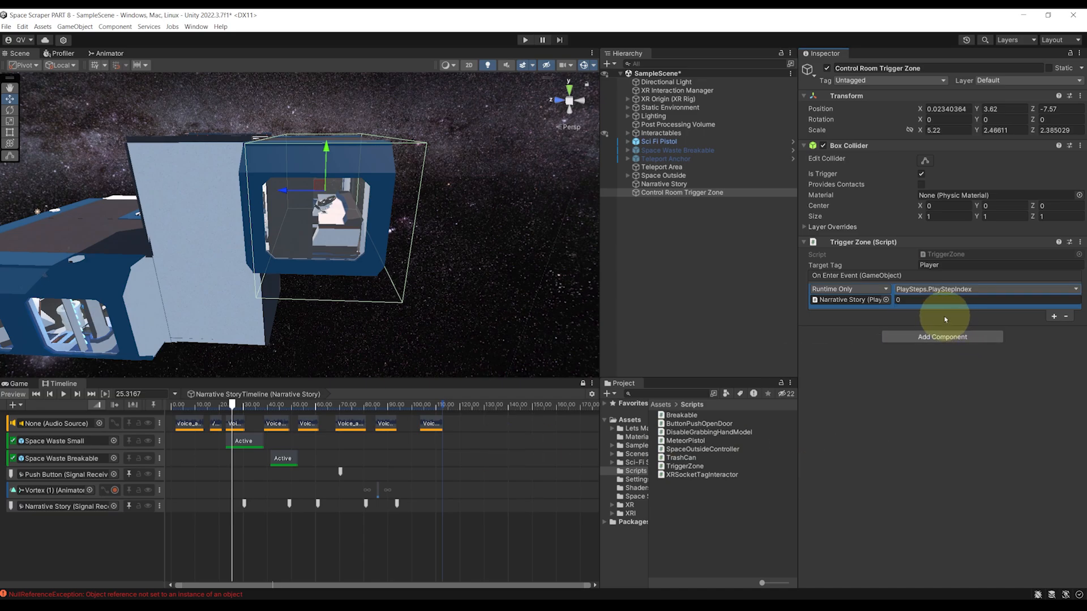
pyautogui.click(915, 290)
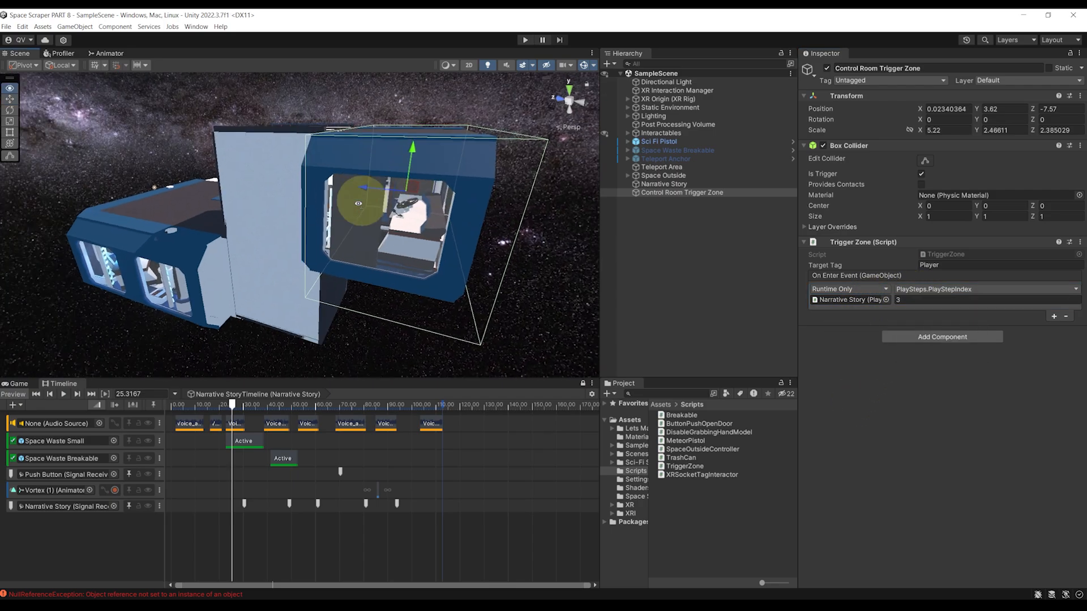
# - Examine the trigger zone around the cockpit and the components of XR Origin (XR Rig) for the trigger collision
pyautogui.moveTo(359, 203); pyautogui.dragTo(336, 215, button='right')
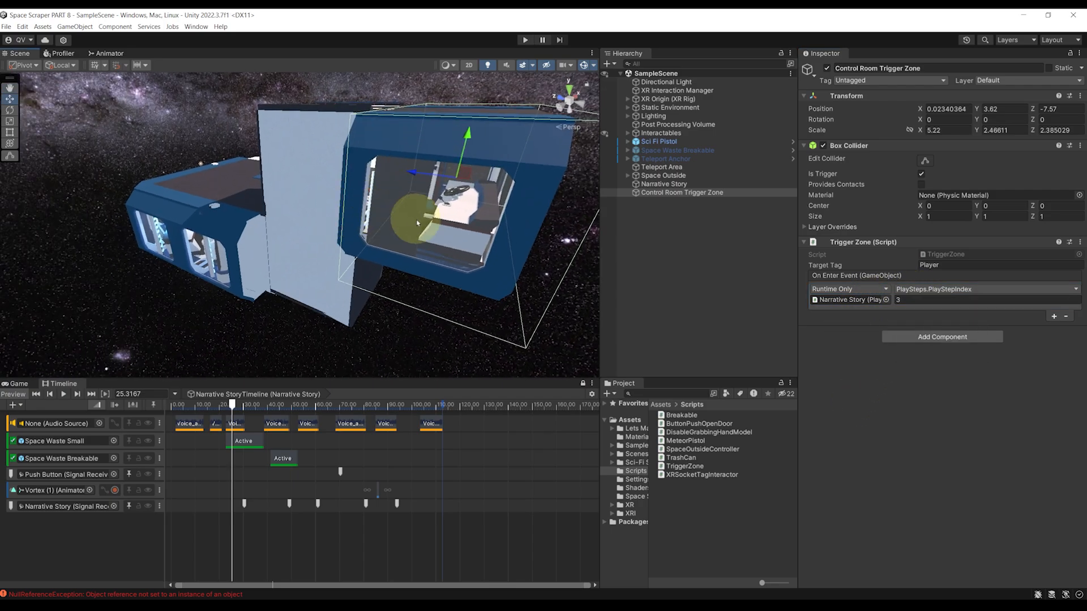
pyautogui.moveTo(416, 221); pyautogui.dragTo(444, 199, button='right')
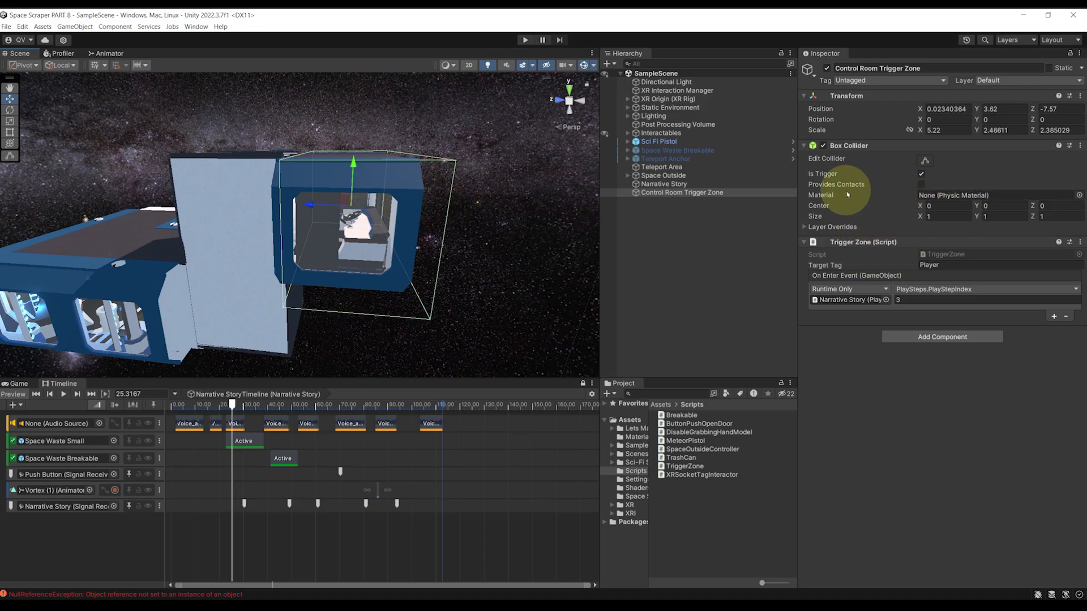
pyautogui.moveTo(448, 230); pyautogui.dragTo(419, 169, button='right')
pyautogui.press('w')
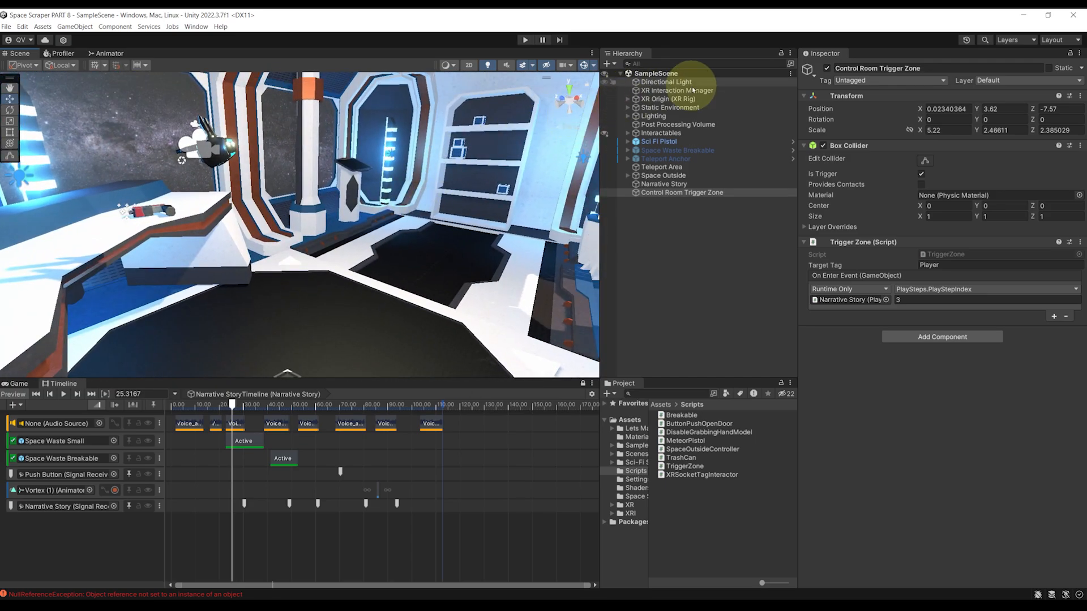
pyautogui.click(679, 99)
pyautogui.scroll(-3, 1067, 357)
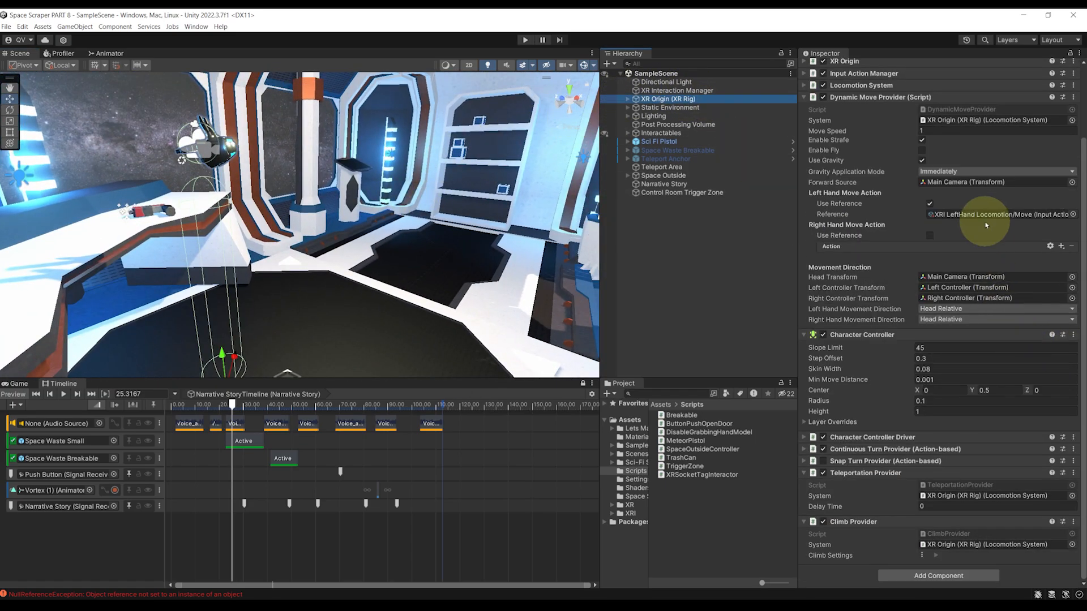
pyautogui.scroll(-5, 347, 261)
pyautogui.scroll(5, 398, 225)
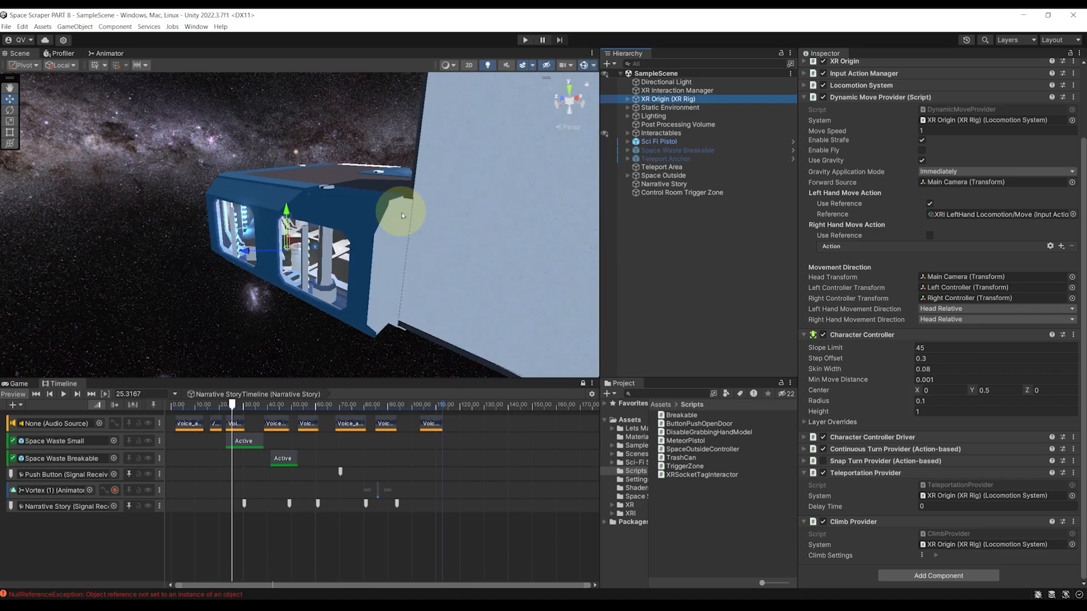
pyautogui.moveTo(444, 227); pyautogui.dragTo(239, 233, button='right')
pyautogui.moveTo(401, 197); pyautogui.dragTo(379, 218, button='right')
pyautogui.keyDown('alt'); pyautogui.moveTo(503, 196); pyautogui.dragTo(701, 223); pyautogui.keyUp('alt')
# - Add a Rigidbody component to the Control Room Trigger Zone
pyautogui.click(681, 196)
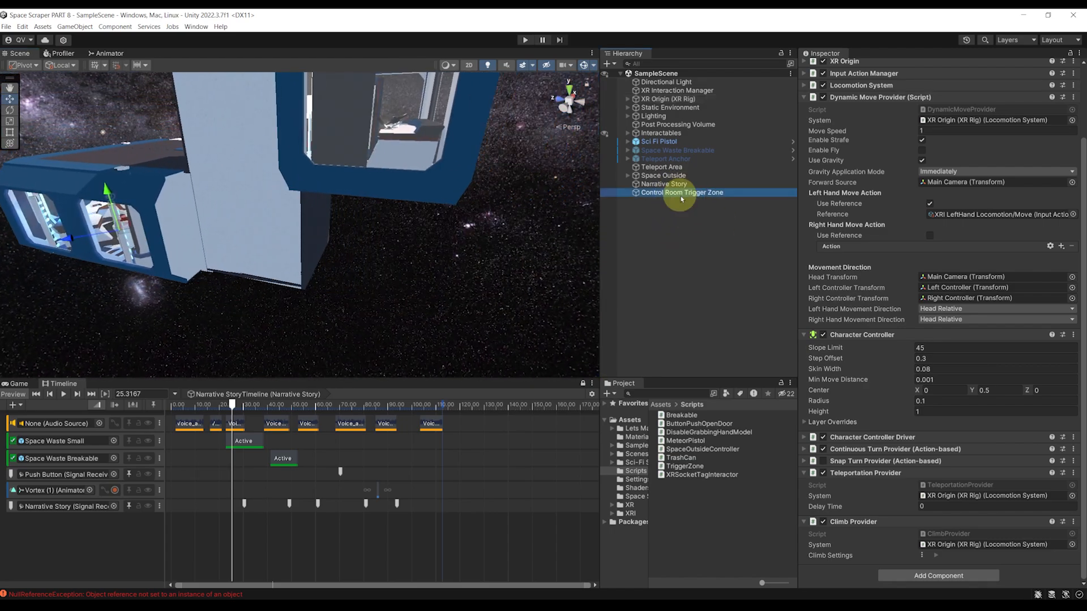
pyautogui.press('f')
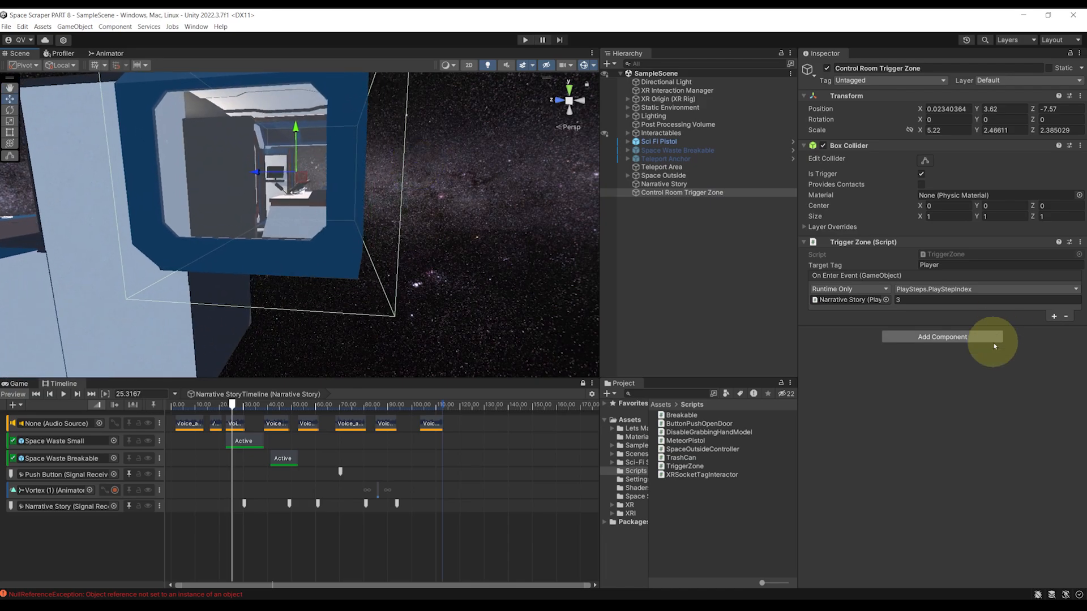
pyautogui.click(970, 339)
pyautogui.write('rigid')
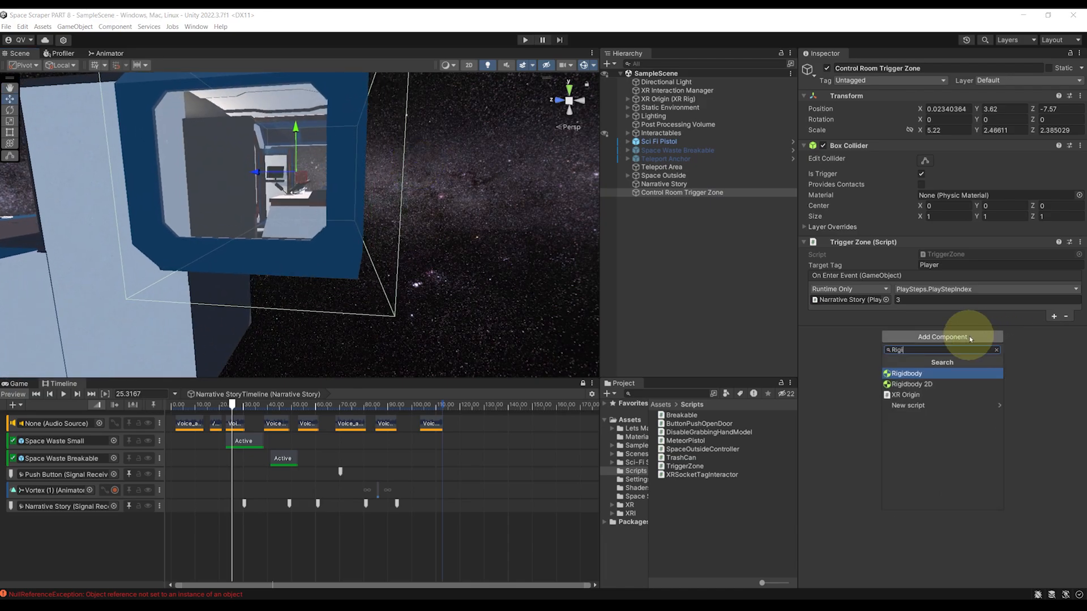
pyautogui.press('Return')
pyautogui.click(942, 333)
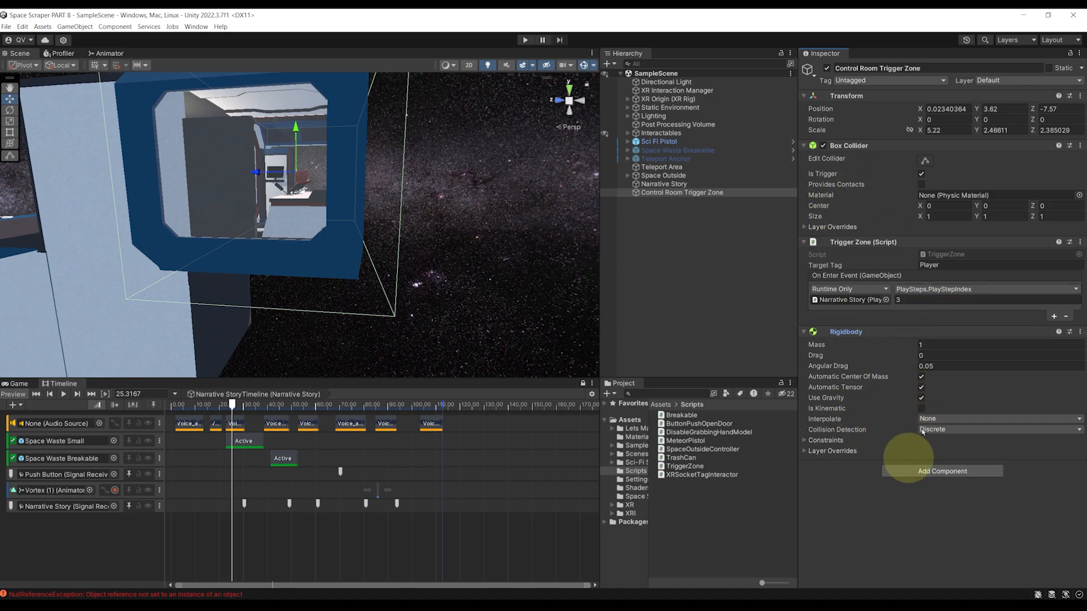
# - Inspect Space Outside and scrub the Timeline to about 87 seconds to preview the vortex outside the ship
pyautogui.keyDown('alt'); pyautogui.moveTo(362, 184); pyautogui.dragTo(359, 253); pyautogui.keyUp('alt')
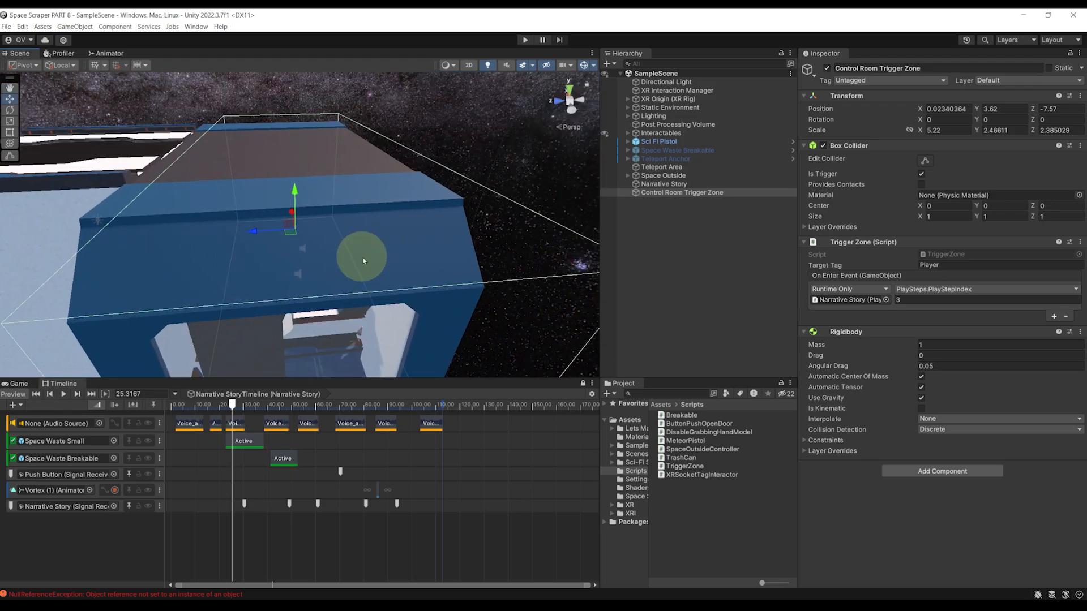
pyautogui.keyDown('alt'); pyautogui.moveTo(292, 217); pyautogui.dragTo(452, 225); pyautogui.keyUp('alt')
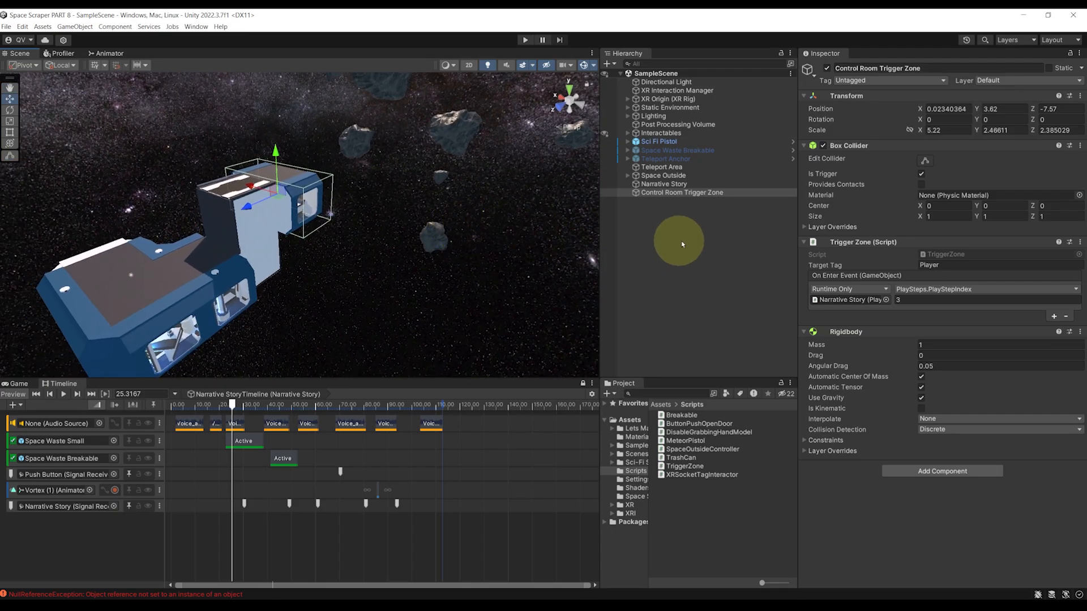
pyautogui.click(663, 176)
pyautogui.moveTo(405, 141); pyautogui.dragTo(392, 186, button='middle')
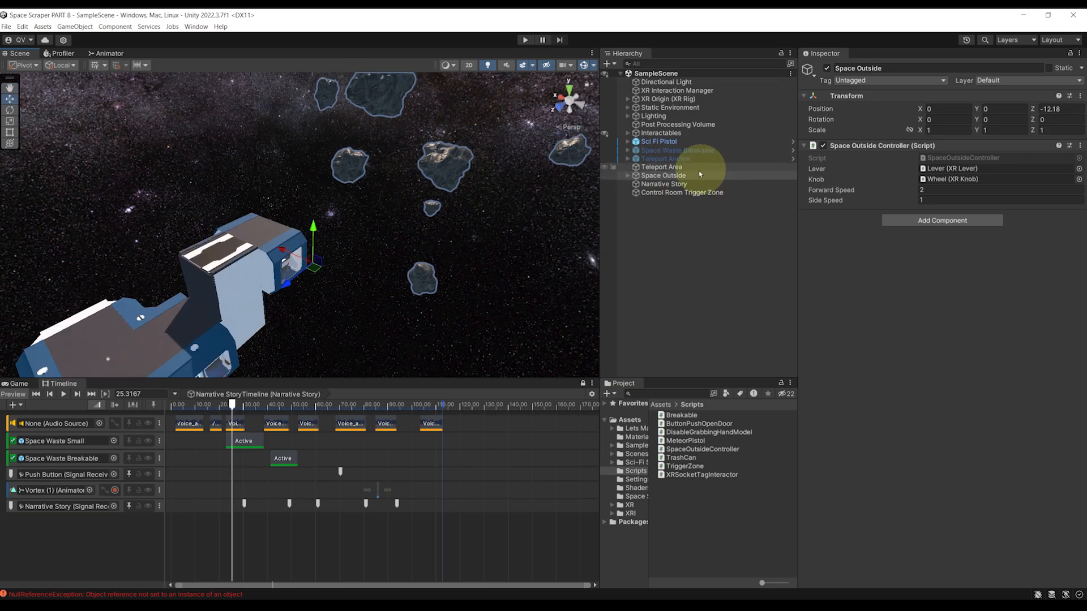
pyautogui.moveTo(363, 405); pyautogui.dragTo(380, 406)
pyautogui.keyDown('alt'); pyautogui.moveTo(424, 280); pyautogui.dragTo(498, 221); pyautogui.keyUp('alt')
# - Duplicate the Control Room Trigger Zone, rename the copy Space Teleporter Trigger Zone and save the scene
pyautogui.click(672, 192)
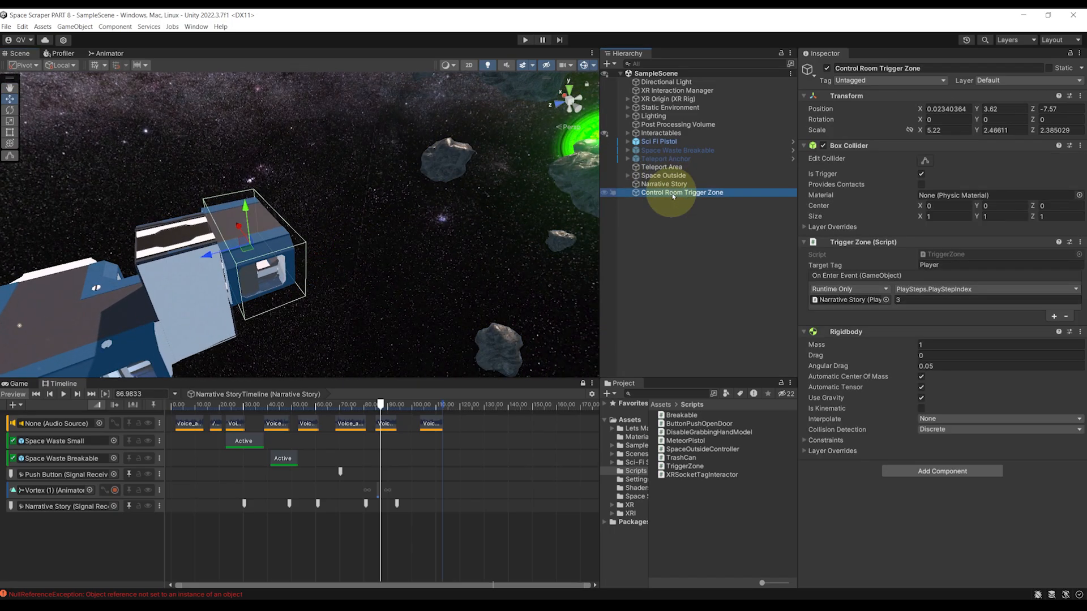
pyautogui.hotkey('ctrl', 'd')
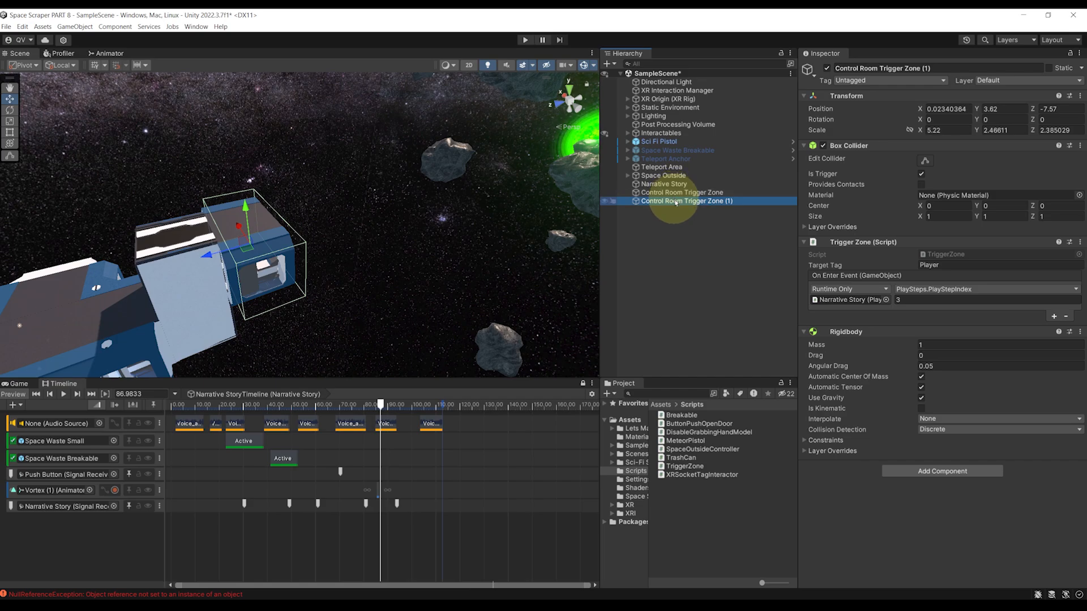
pyautogui.press('F2')
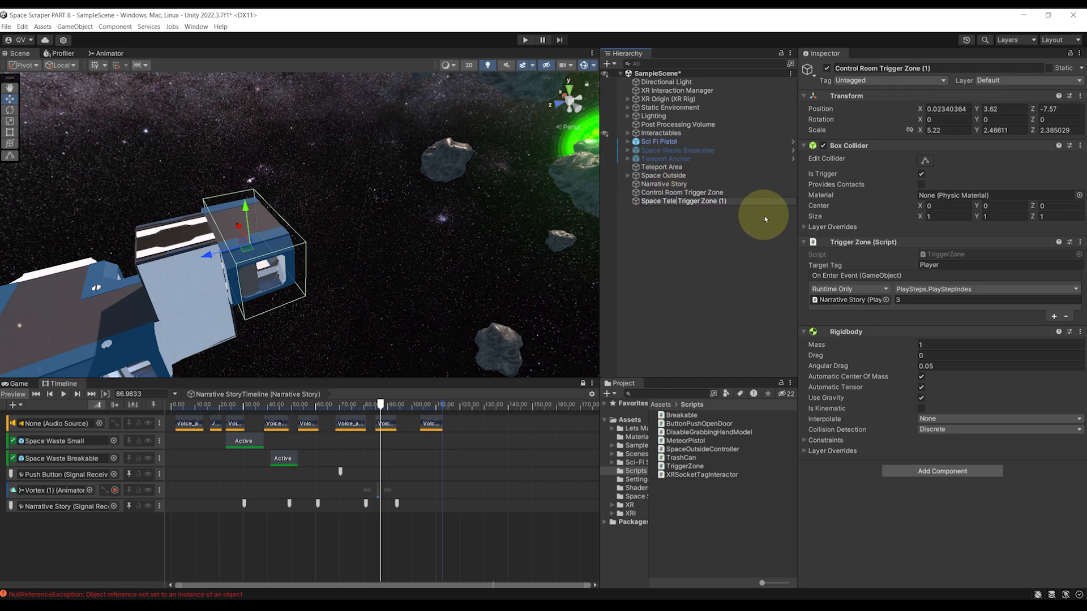
pyautogui.press('End')
pyautogui.press('BackSpace')
pyautogui.press('BackSpace')
pyautogui.press('BackSpace')
pyautogui.press('BackSpace')
pyautogui.press('Return')
pyautogui.hotkey('ctrl', 's')
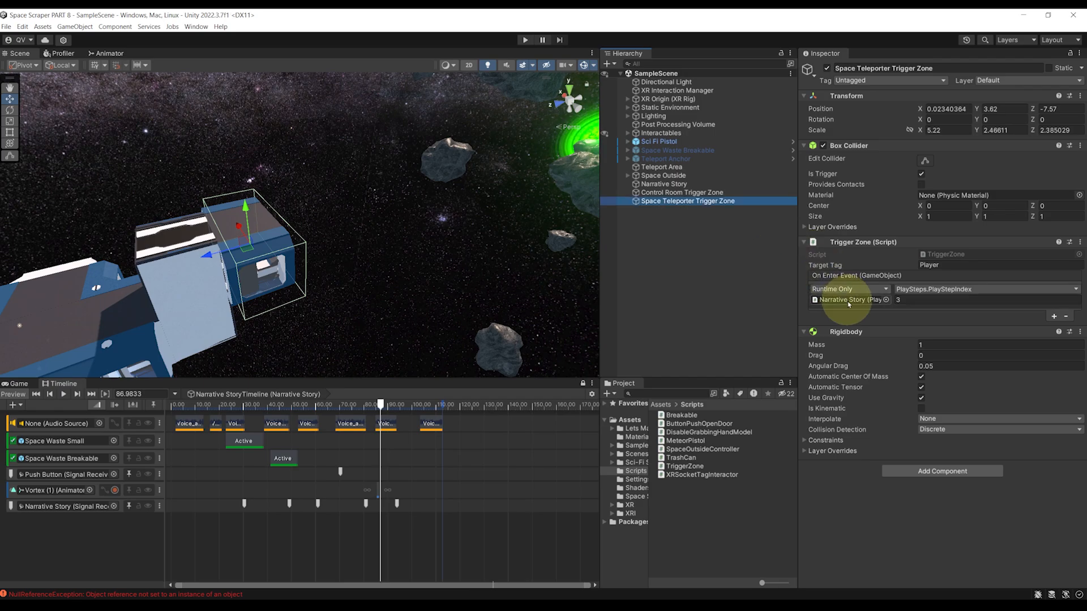
# - Set the PlayStepIndex value of the Space Teleporter Trigger Zone's event to 4 and save
pyautogui.click(906, 302)
pyautogui.write('4')
pyautogui.click(855, 513)
pyautogui.hotkey('ctrl', 's')
# - Make the Space Teleporter Trigger Zone a child of Space Outside and set its position X to 0
pyautogui.moveTo(445, 210); pyautogui.dragTo(394, 218, button='right')
pyautogui.click(655, 204)
pyautogui.moveTo(655, 203); pyautogui.dragTo(662, 176)
pyautogui.scroll(-6, 510, 187)
pyautogui.keyDown('alt'); pyautogui.moveTo(396, 170); pyautogui.dragTo(269, 185); pyautogui.keyUp('alt')
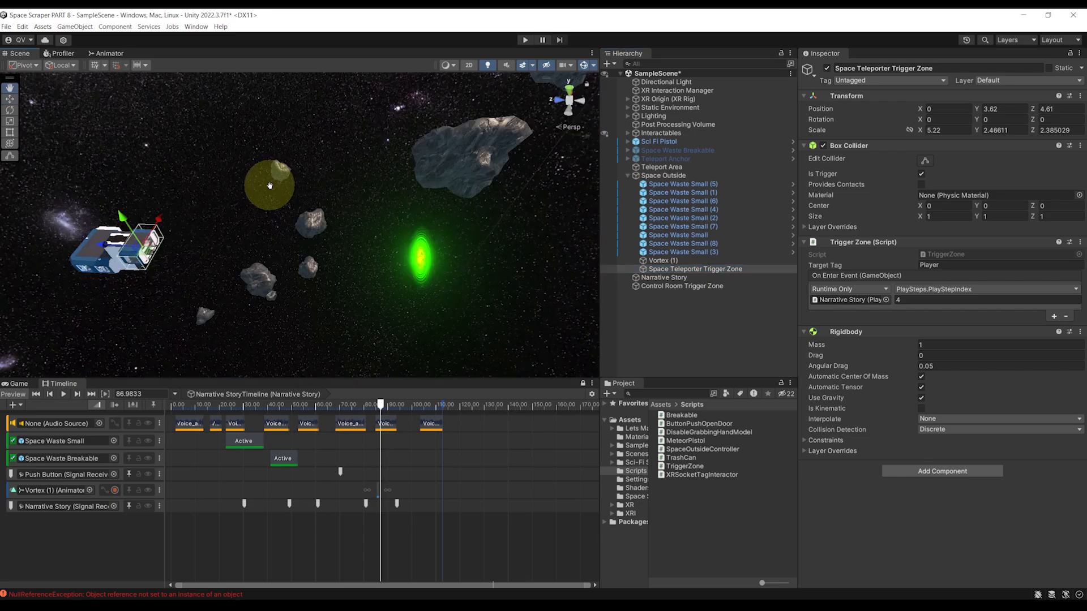
# - Move the teleporter zone onto the green vortex at Z -29.54 and scale it to about 6.40, 5.88, 3.71 to enclose it
pyautogui.moveTo(105, 247); pyautogui.dragTo(382, 283)
pyautogui.scroll(4, 284, 260)
pyautogui.moveTo(381, 283); pyautogui.dragTo(370, 237, button='middle')
pyautogui.keyDown('alt'); pyautogui.moveTo(317, 266); pyautogui.dragTo(354, 166); pyautogui.keyUp('alt')
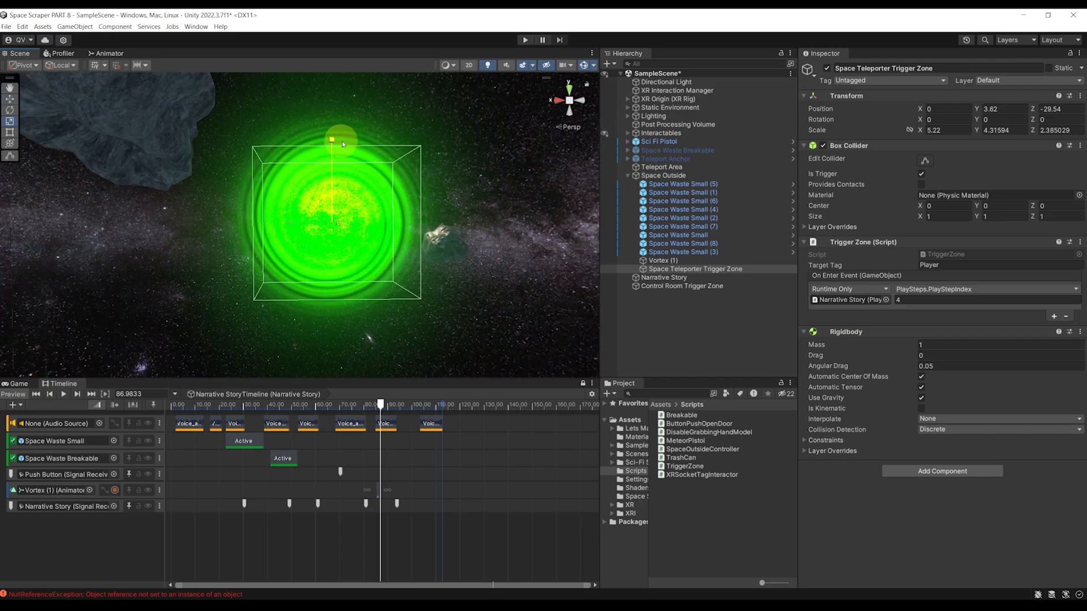
pyautogui.moveTo(348, 124); pyautogui.dragTo(348, 119)
pyautogui.keyDown('alt'); pyautogui.moveTo(348, 119); pyautogui.dragTo(361, 157); pyautogui.keyUp('alt')
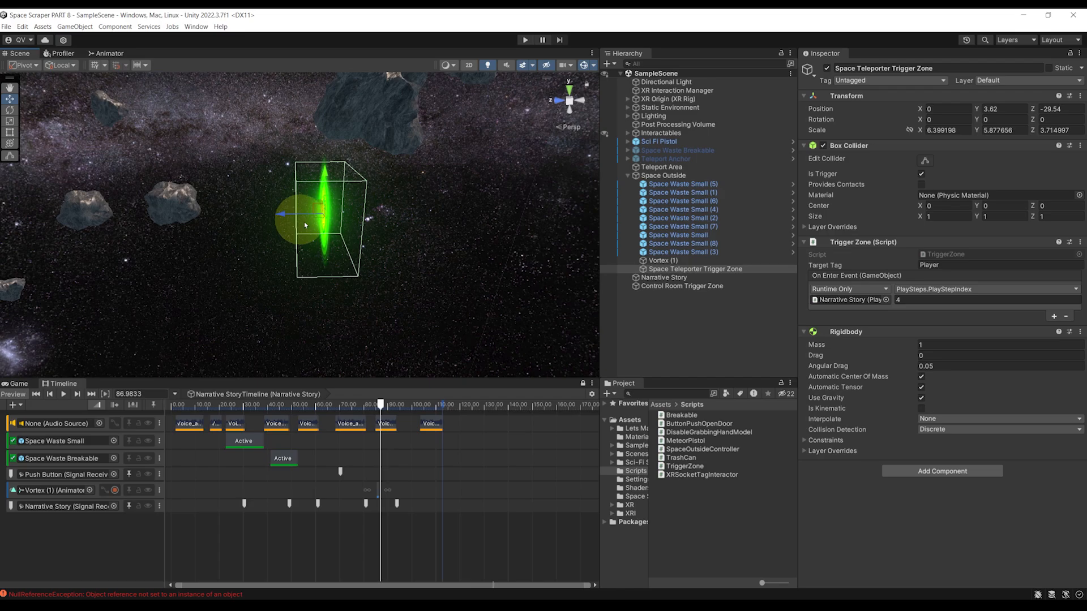
pyautogui.moveTo(306, 223); pyautogui.dragTo(319, 276, button='right')
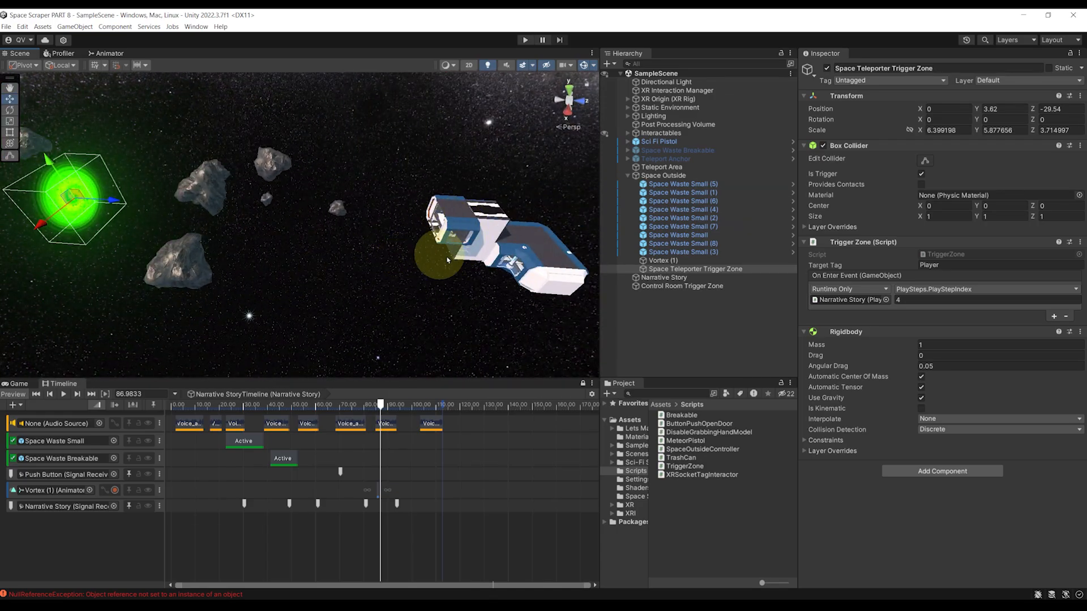
pyautogui.press('f')
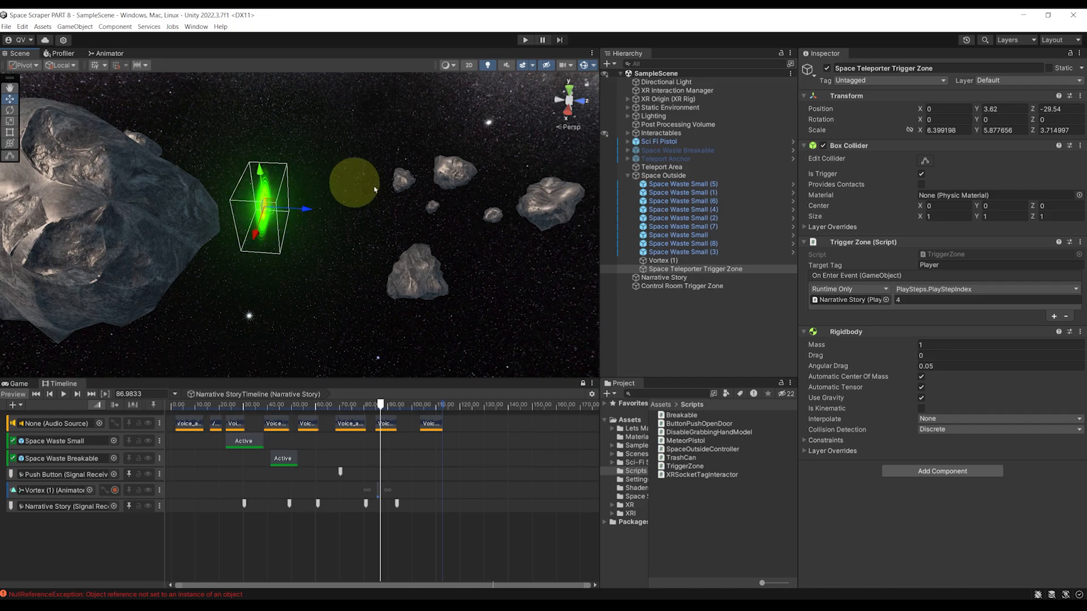
pyautogui.moveTo(374, 189); pyautogui.dragTo(437, 182, button='right')
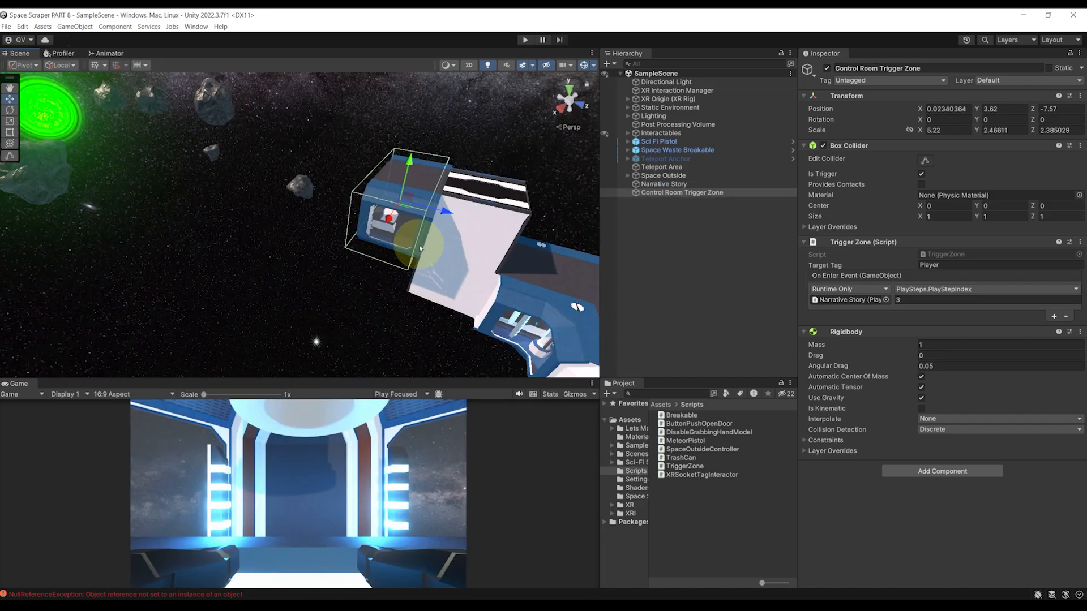
# - Run the scene briefly in Play mode to check how the Control Room Trigger Zone behaves, and stop it
pyautogui.moveTo(411, 257)
pyautogui.mouseDown(button='right')
pyautogui.moveTo(429, 259)
pyautogui.moveTo(408, 251)
pyautogui.mouseUp(button='right')
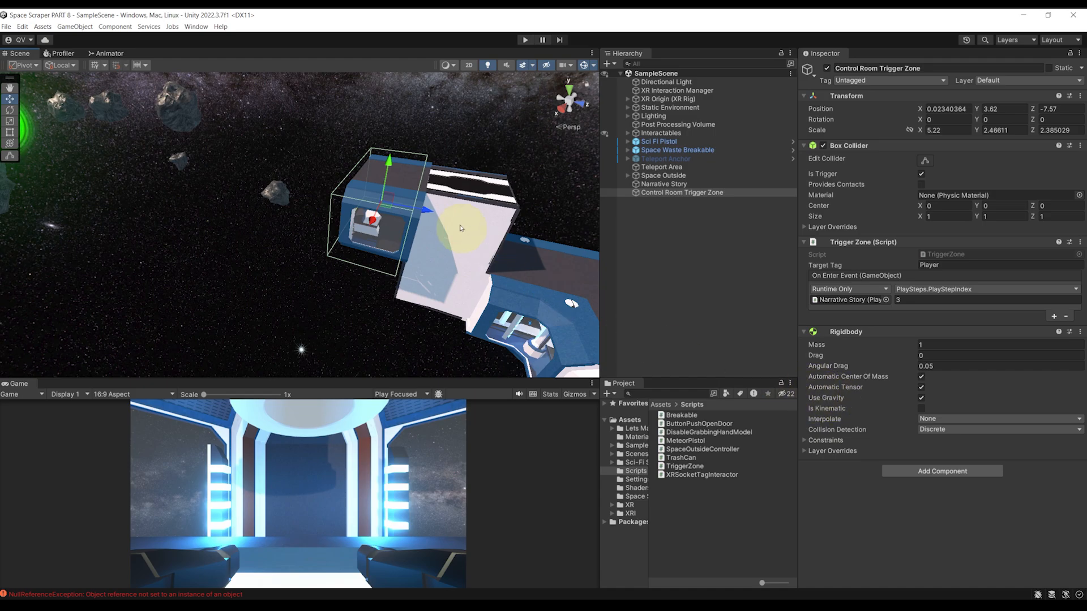
pyautogui.moveTo(460, 228); pyautogui.dragTo(498, 219, button='right')
pyautogui.click(525, 41)
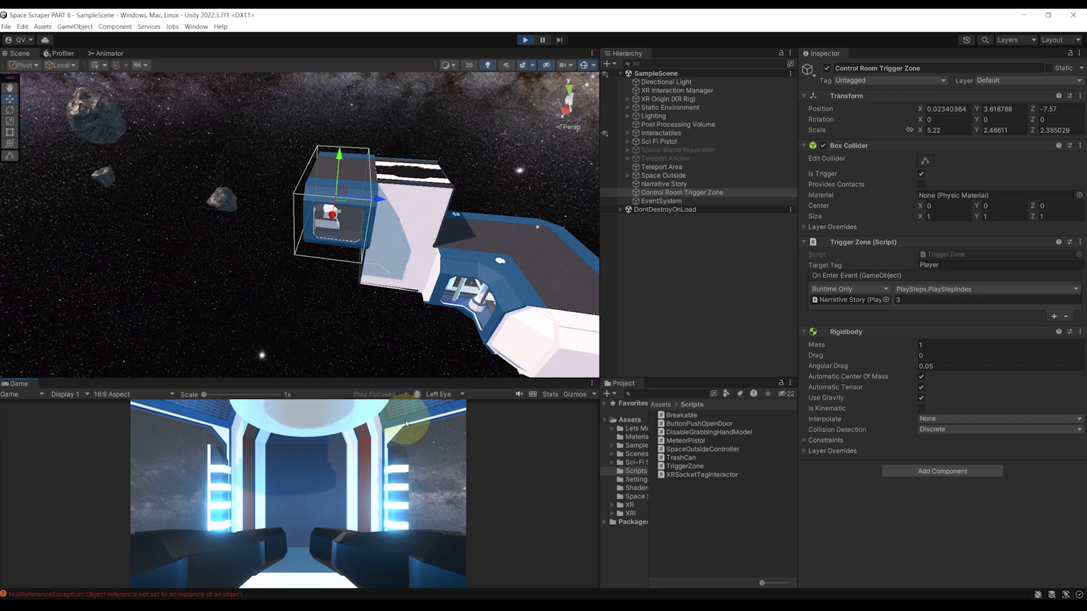
pyautogui.moveTo(406, 277); pyautogui.dragTo(352, 311, button='right')
pyautogui.hotkey('ctrl', 'p')
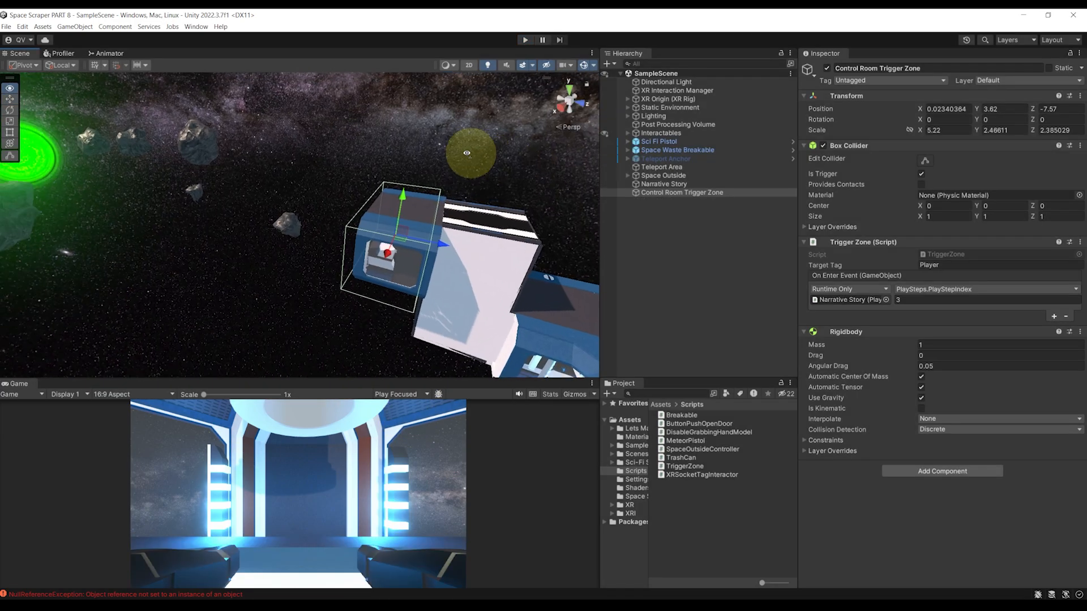
# - Turn off Use Gravity on the Rigidbody of both the Control Room Trigger Zone and the Space Teleporter Trigger Zone
pyautogui.click(628, 175)
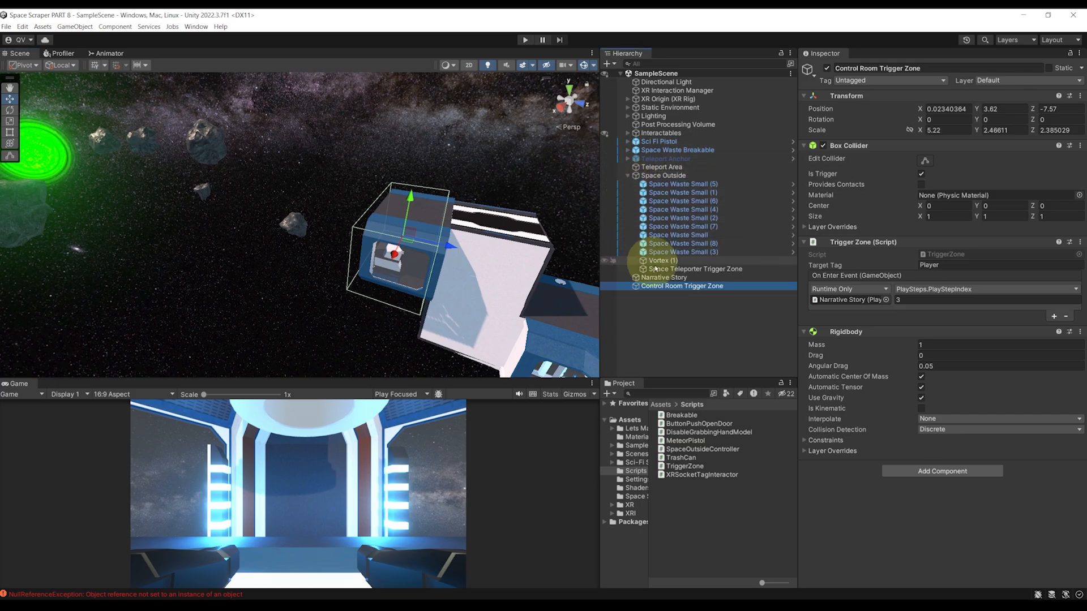
pyautogui.keyDown('ctrl'); pyautogui.click(670, 269); pyautogui.keyUp('ctrl')
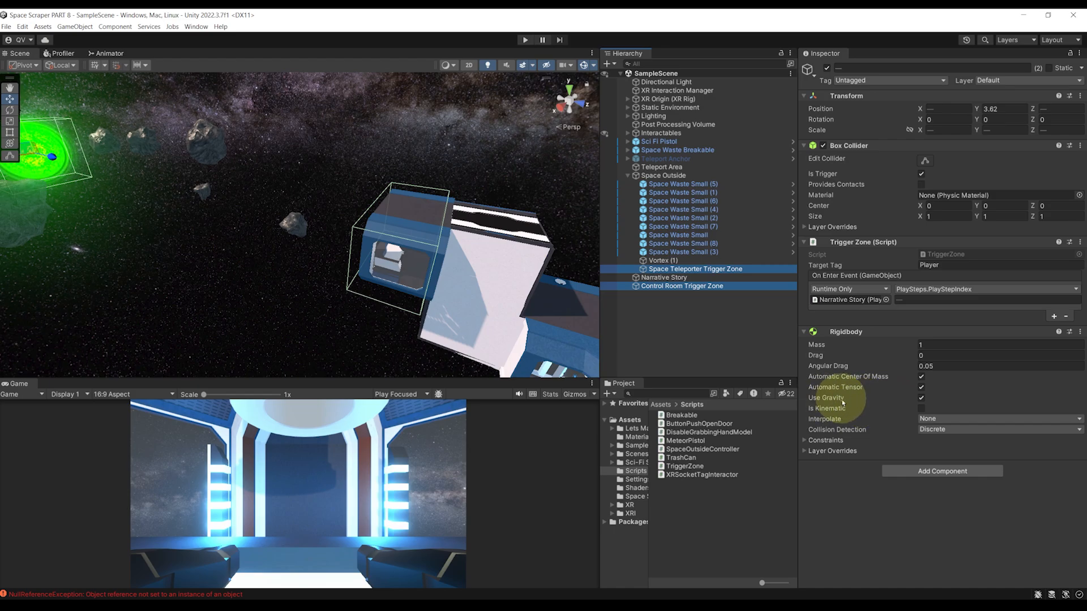
pyautogui.click(921, 399)
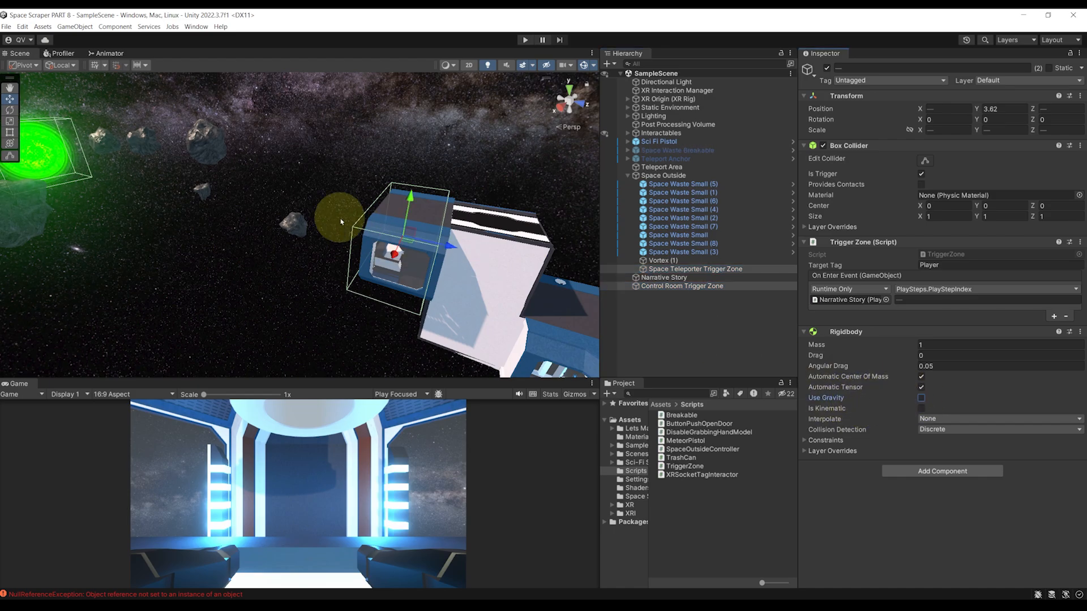
# - Set the Game view to Play Maximized and start Play mode to test the narrative
pyautogui.moveTo(340, 218); pyautogui.dragTo(421, 243, button='right')
pyautogui.click(427, 394)
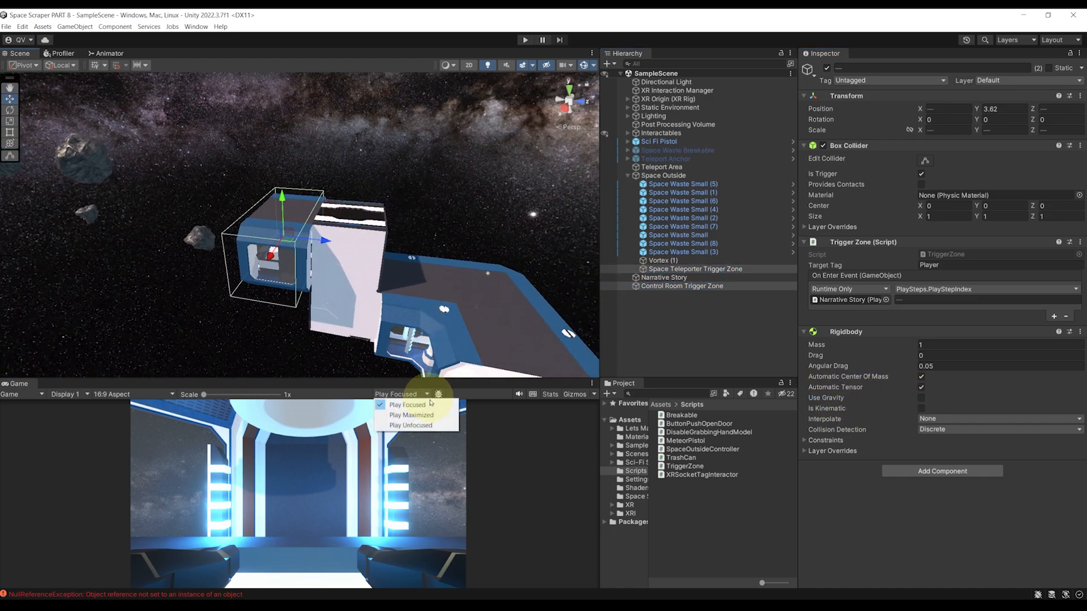
pyautogui.click(441, 418)
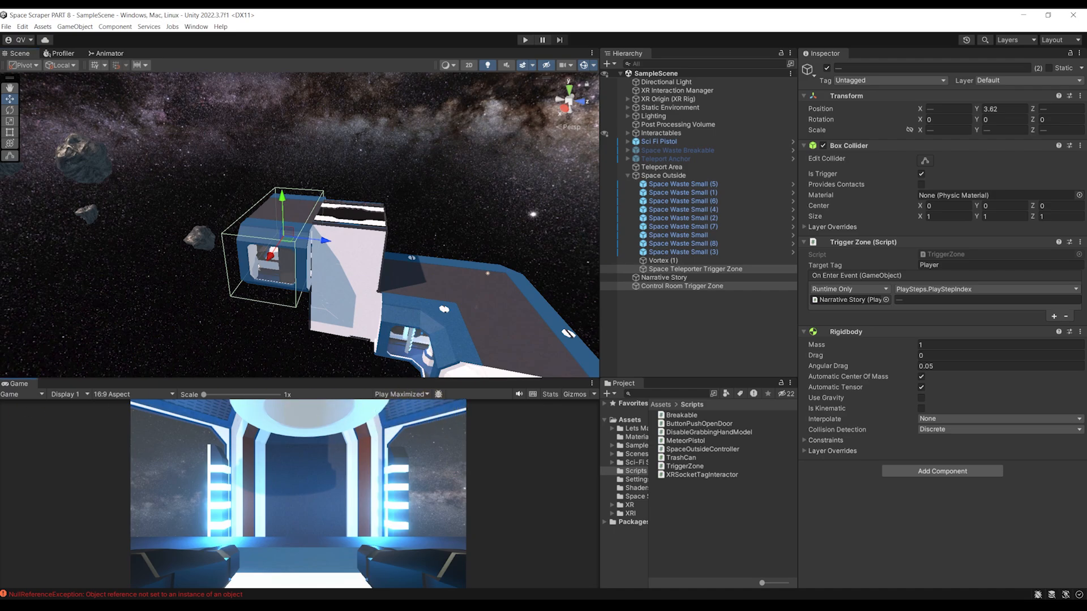
pyautogui.click(525, 40)
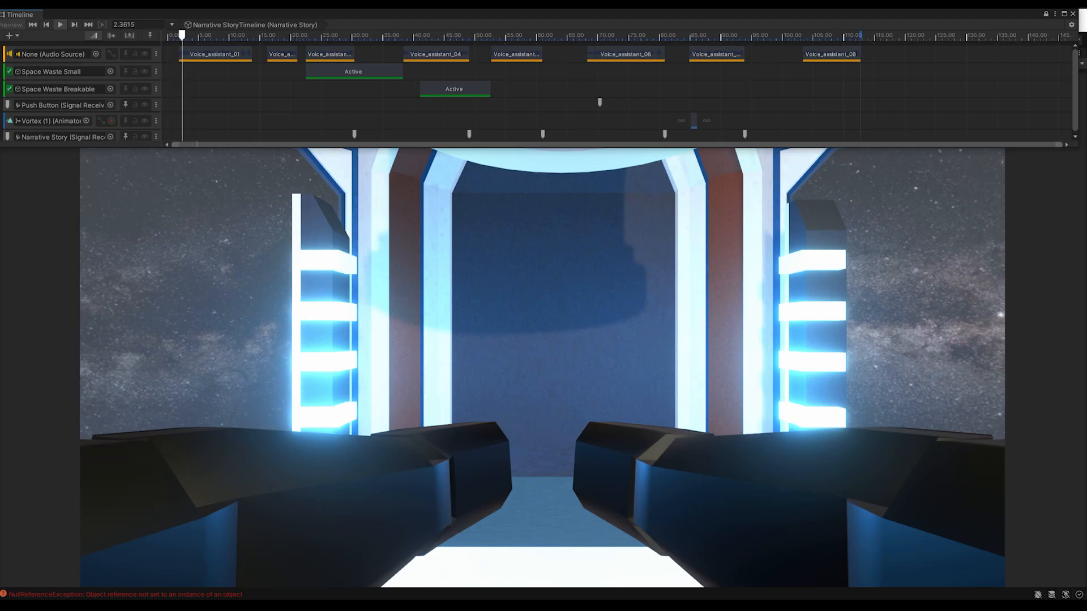